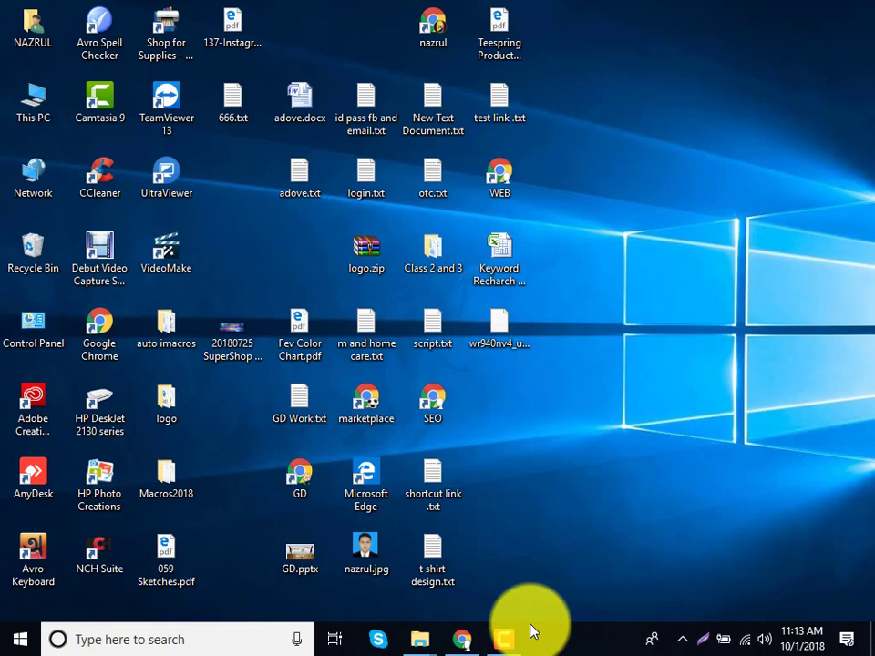
Open Chrome and run a web search for 'car'.
click(462, 640)
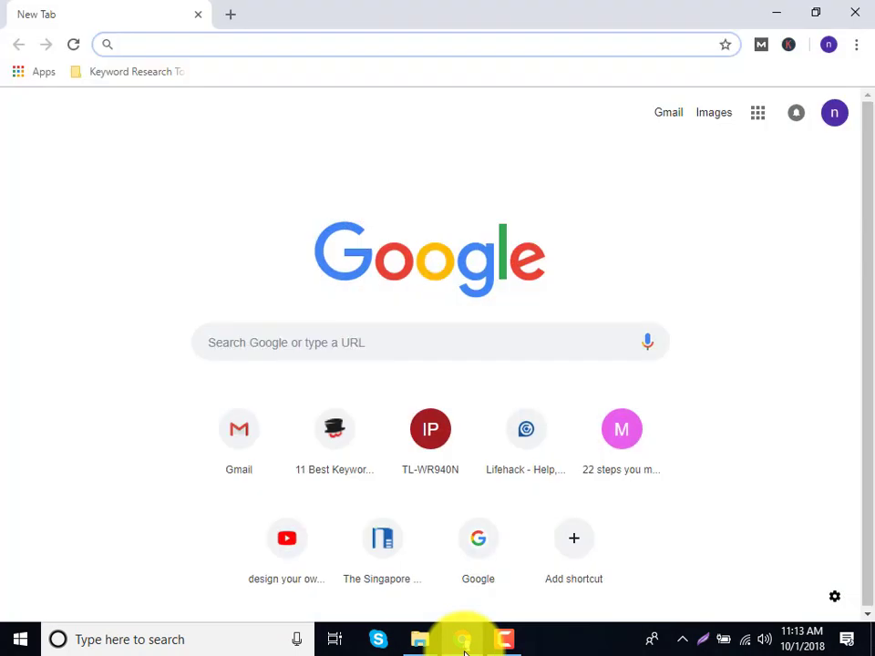
text(car)
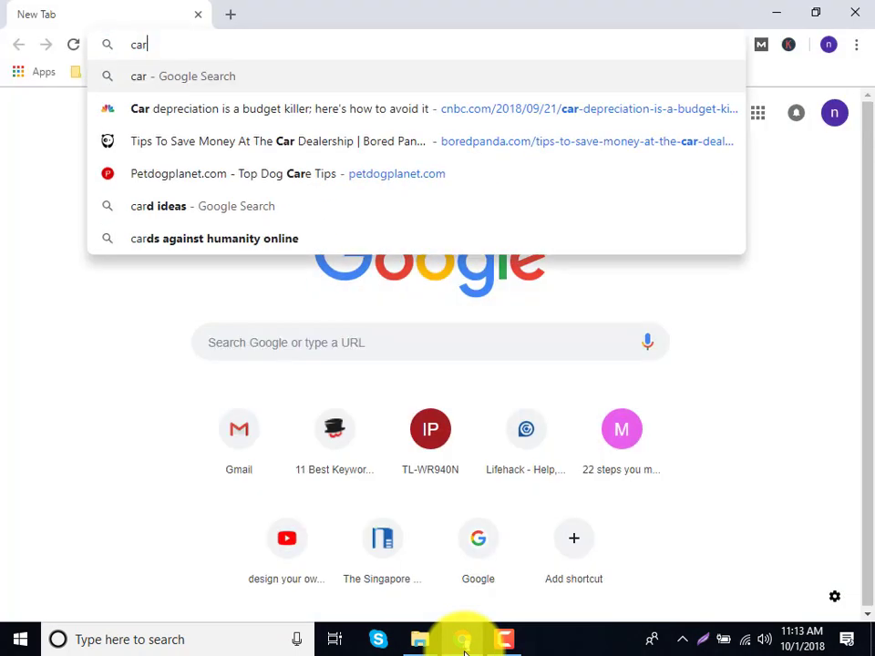
key(Return)
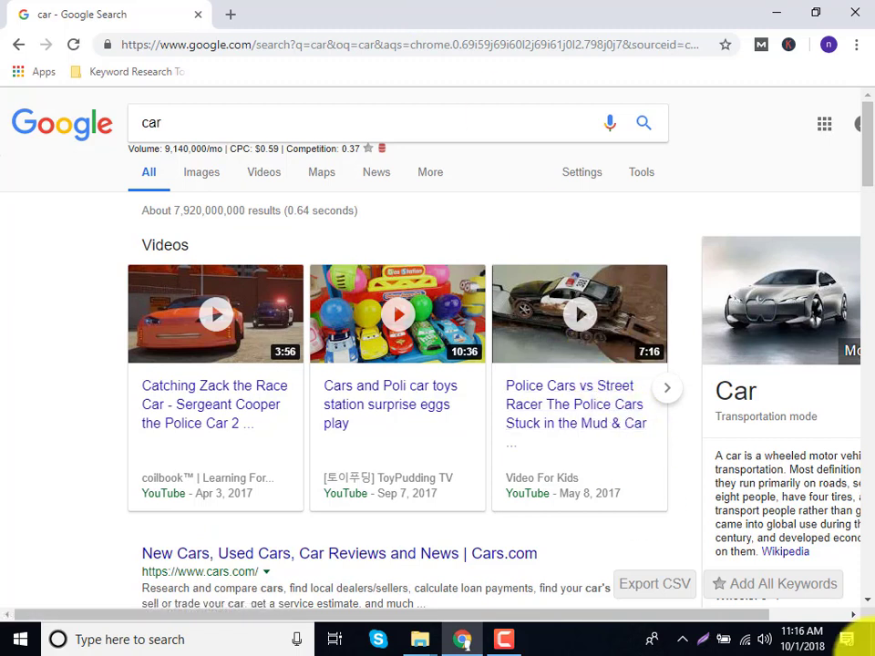
Search 'google ad', open the Google Ads result and sign in to All campaigns.
click(223, 50)
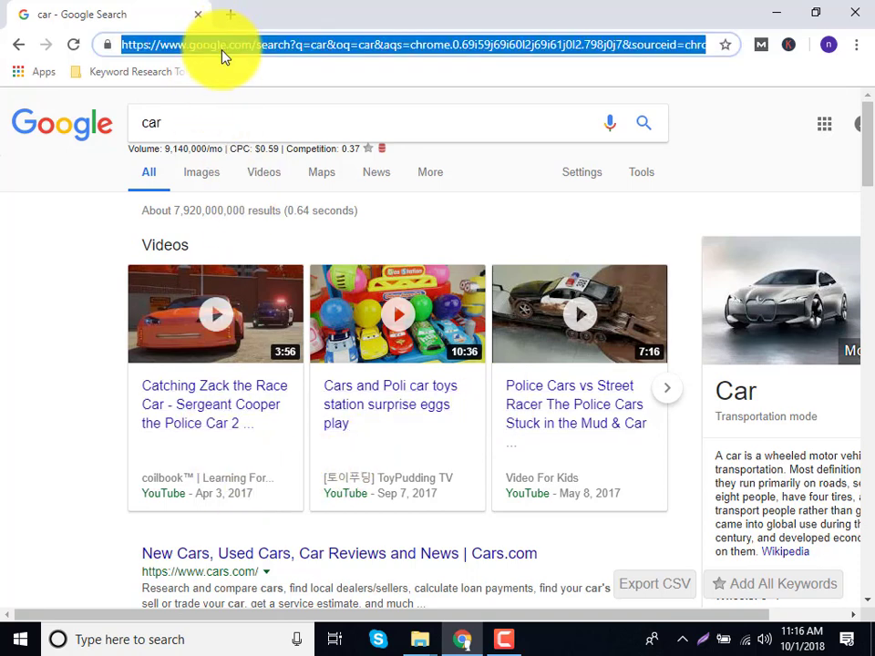
text(google)
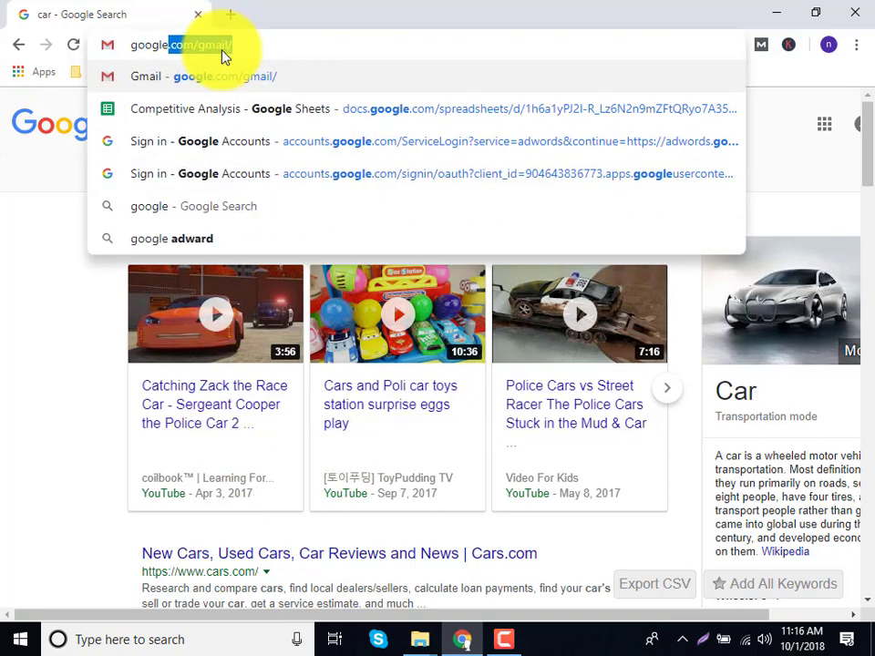
text( ad)
key(Return)
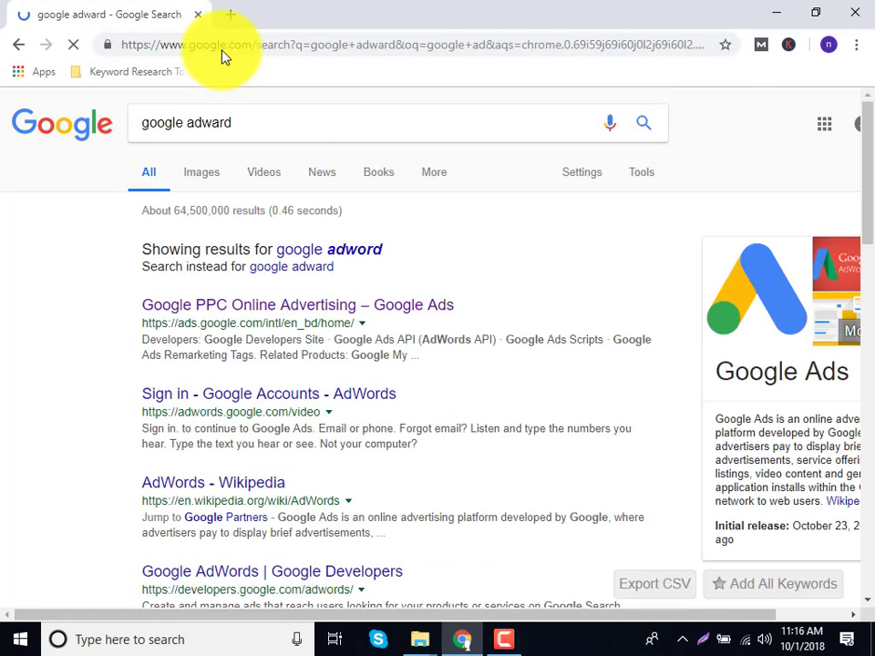
click(330, 310)
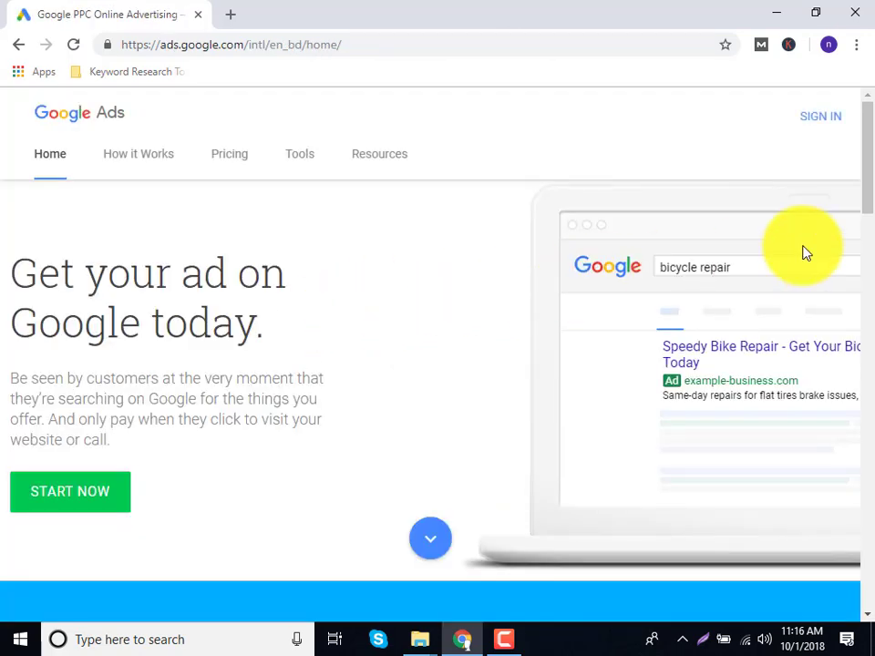
click(811, 118)
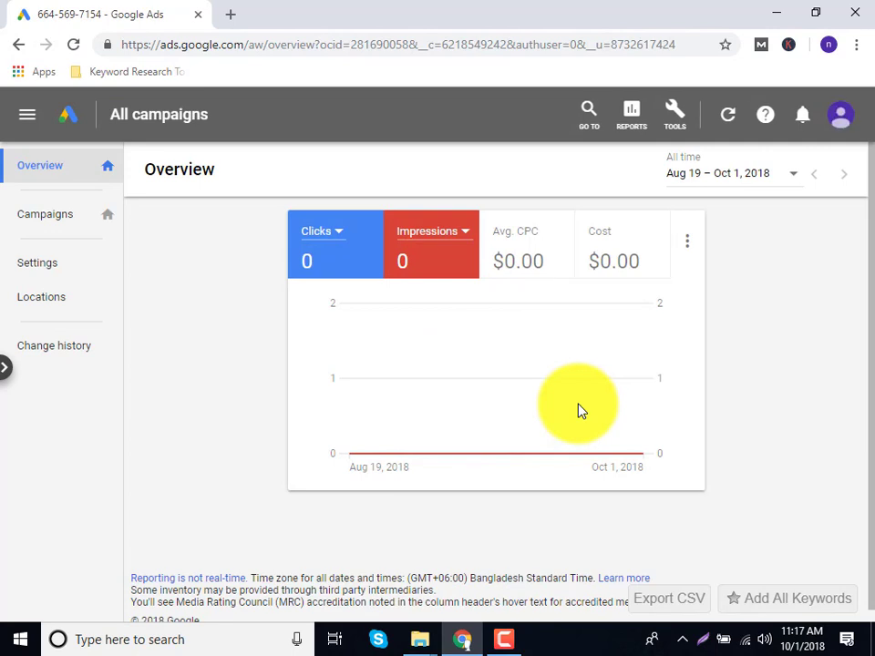
Browse the Tools menu with Setup and Planning expanded, then close and reopen it.
click(675, 131)
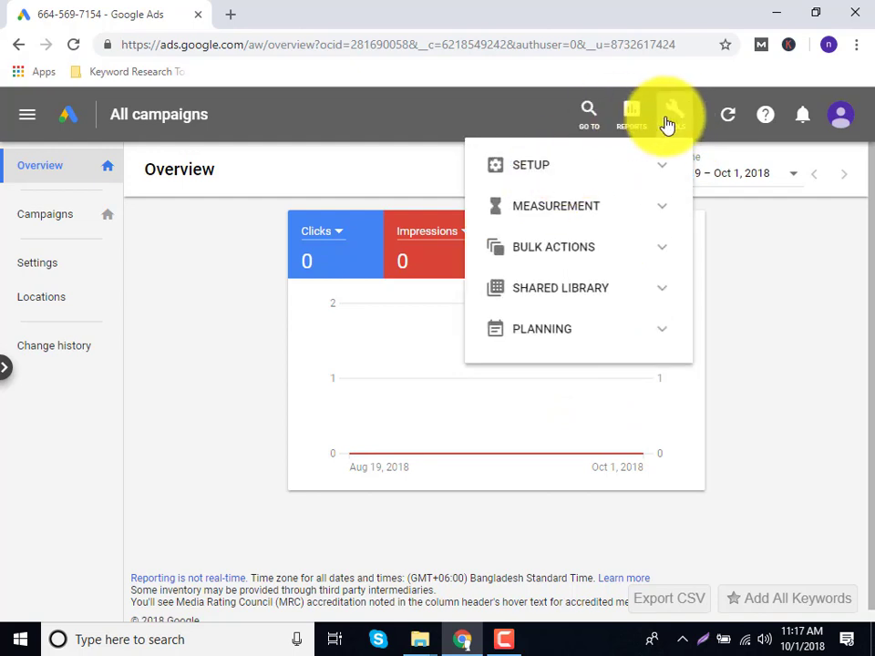
click(598, 174)
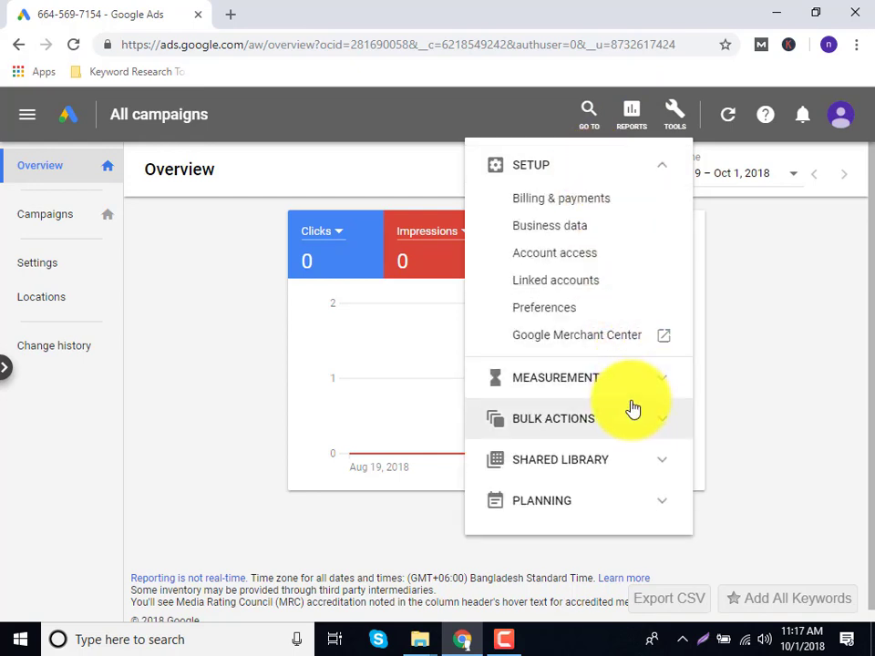
click(595, 512)
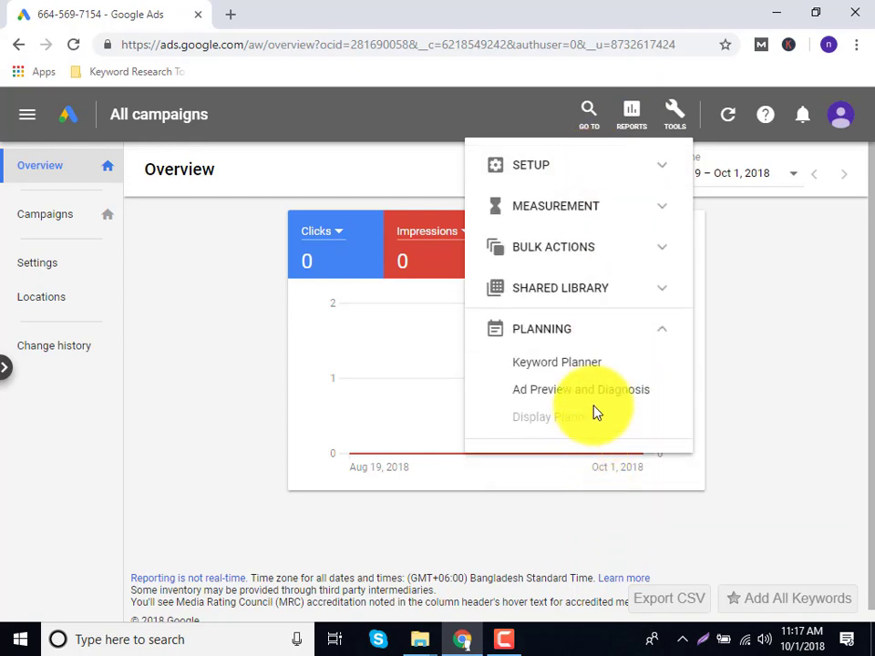
click(688, 109)
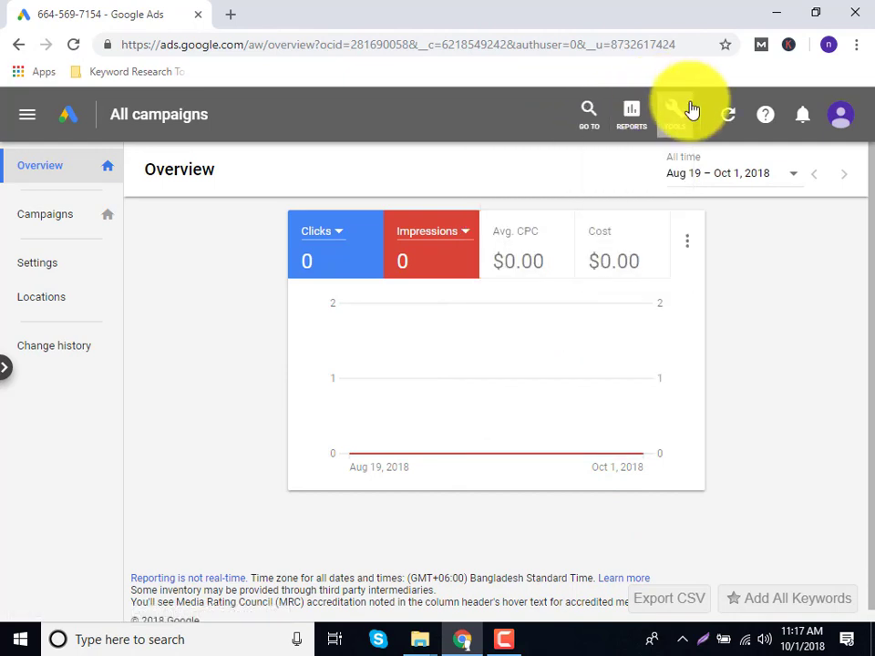
click(690, 109)
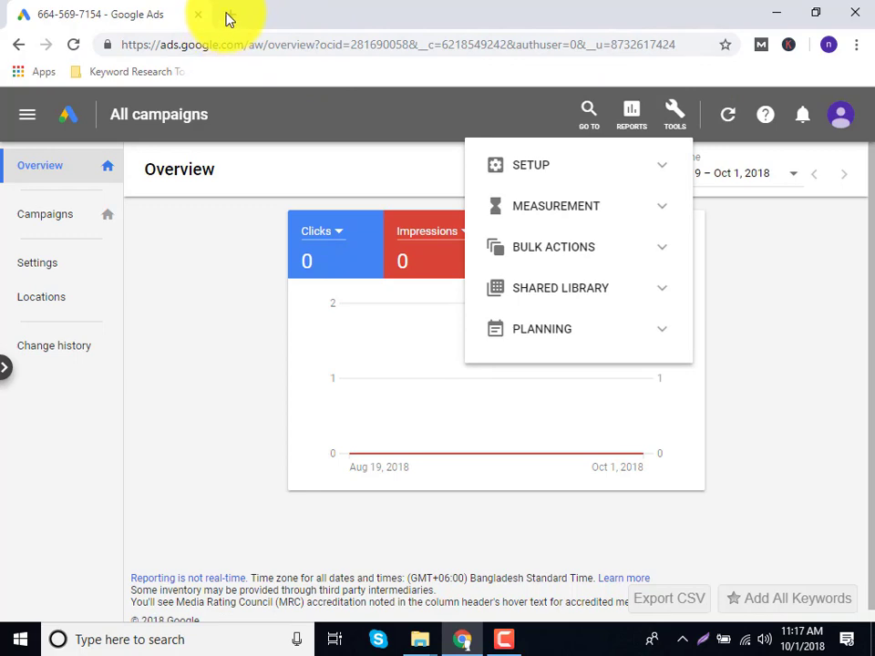
In a new tab, enter 'google ad' in the address bar, correcting typos.
click(227, 15)
text(gogl)
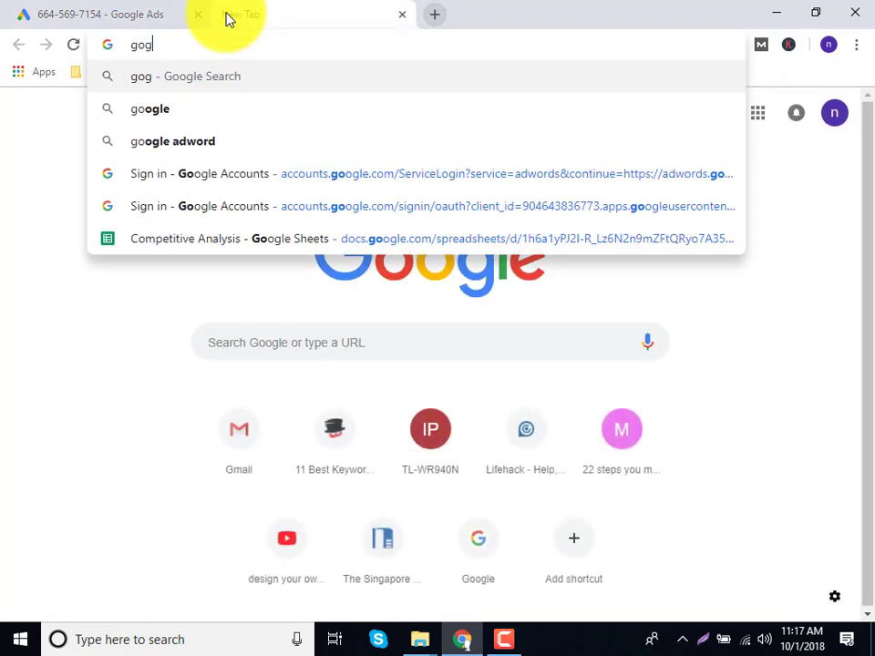
key(BackSpace)
key(BackSpace)
key(BackSpace)
key(BackSpace)
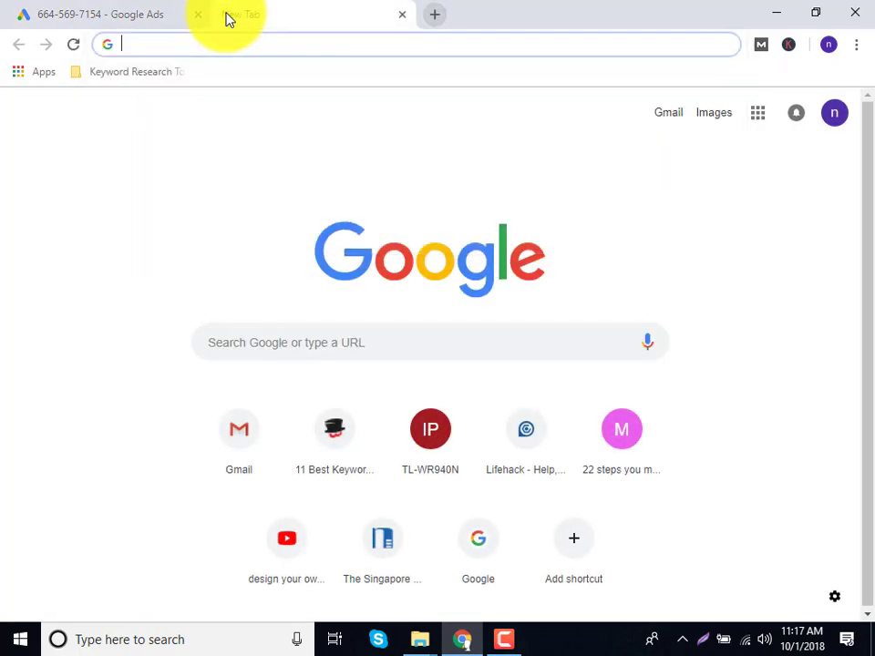
text(a)
key(BackSpace)
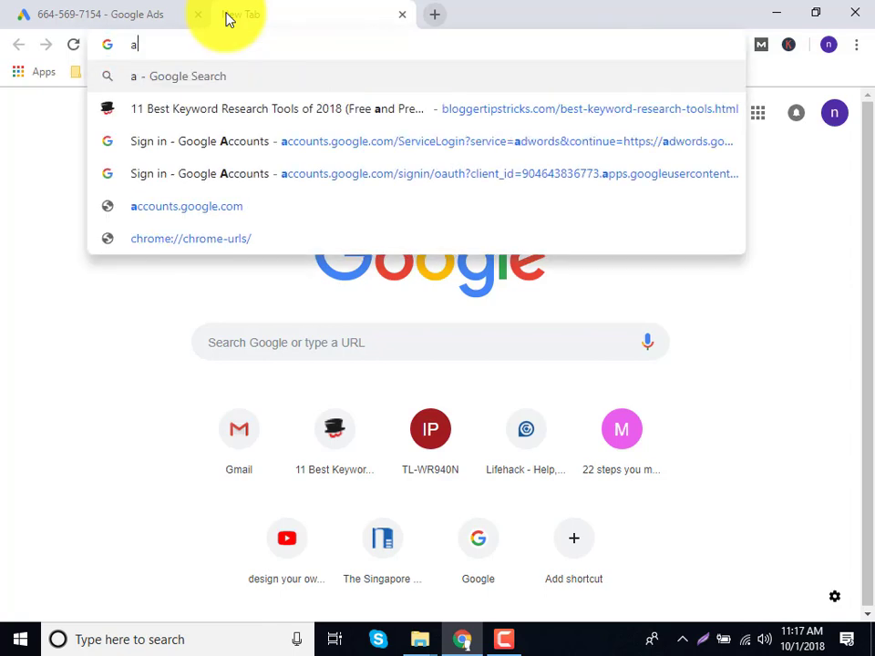
text(d)
key(BackSpace)
key(BackSpace)
text(google)
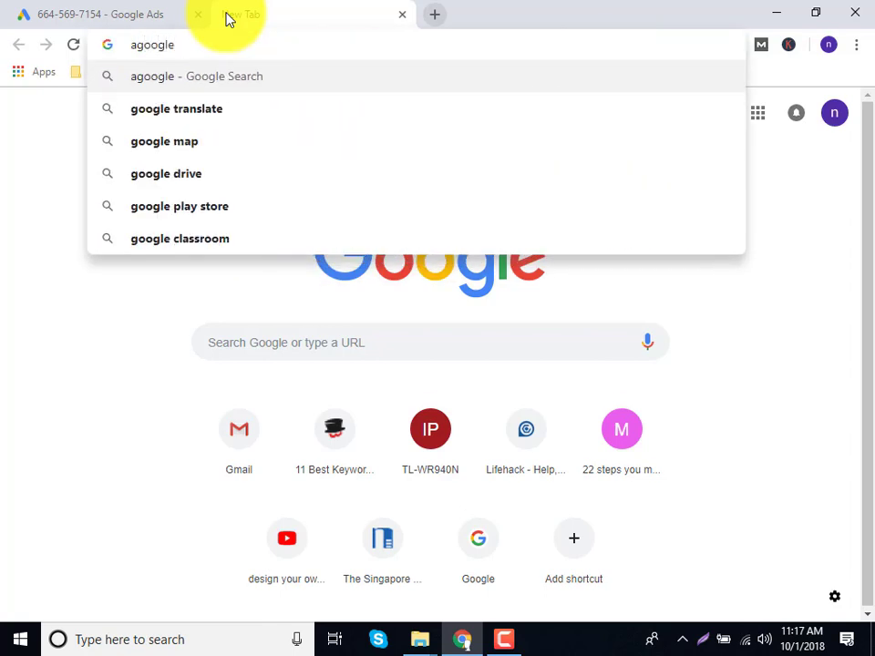
key(Down)
key(BackSpace)
key(BackSpace)
key(BackSpace)
key(BackSpace)
key(BackSpace)
key(BackSpace)
key(BackSpace)
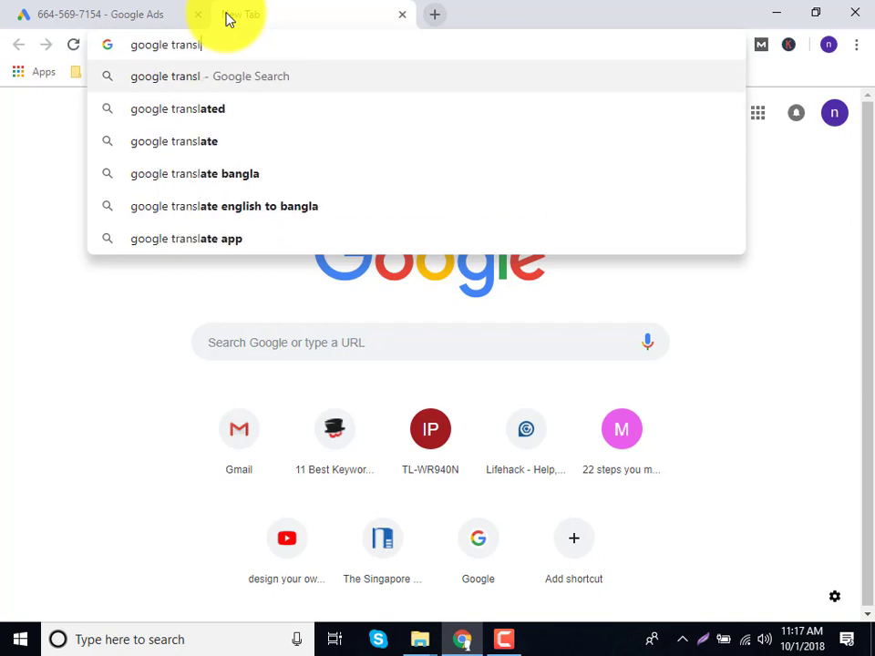
key(BackSpace)
key(BackSpace)
key(BackSpace)
text(ad)
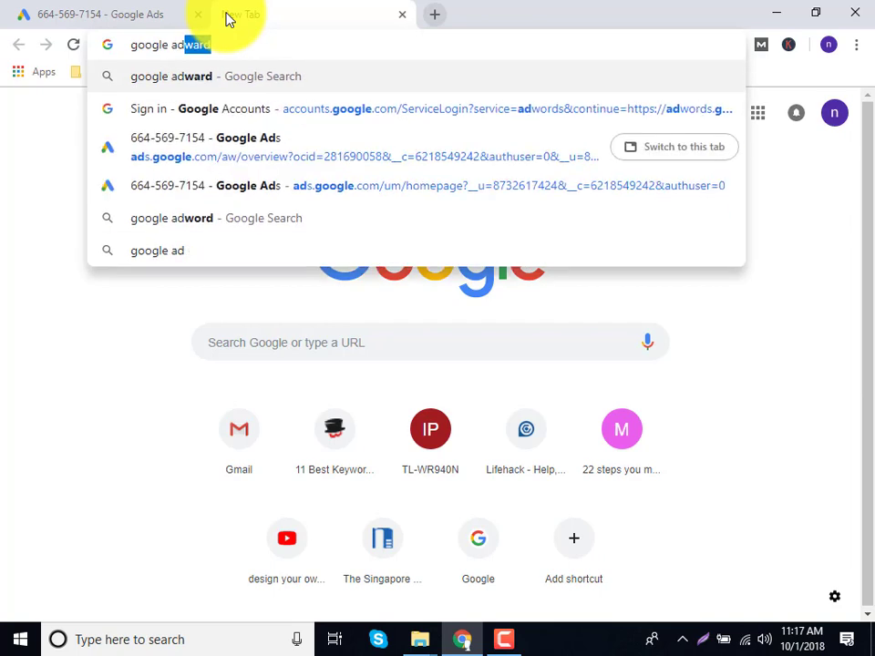
Search 'google ad', open the Google Ads result and sign in to the account.
key(Return)
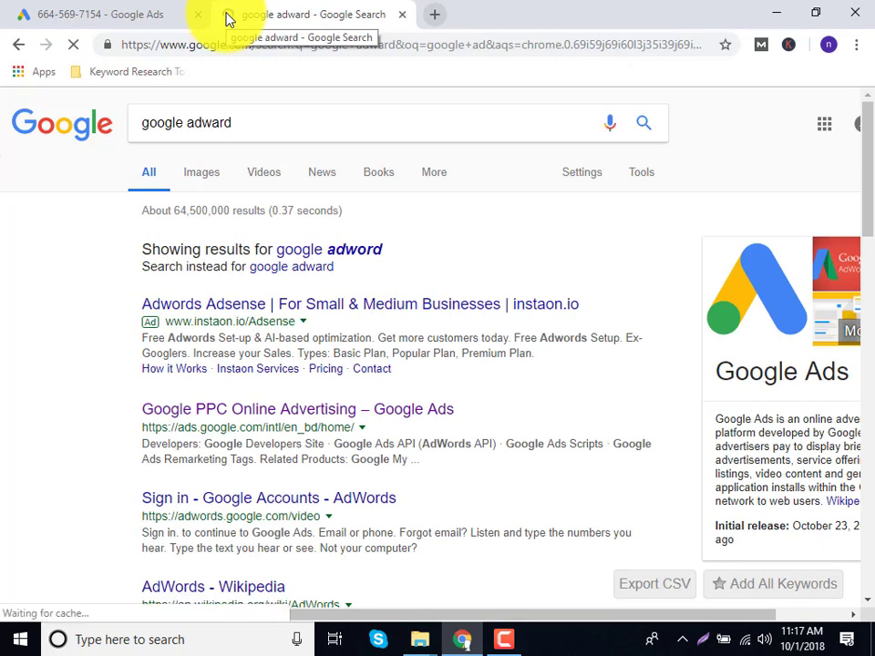
click(176, 413)
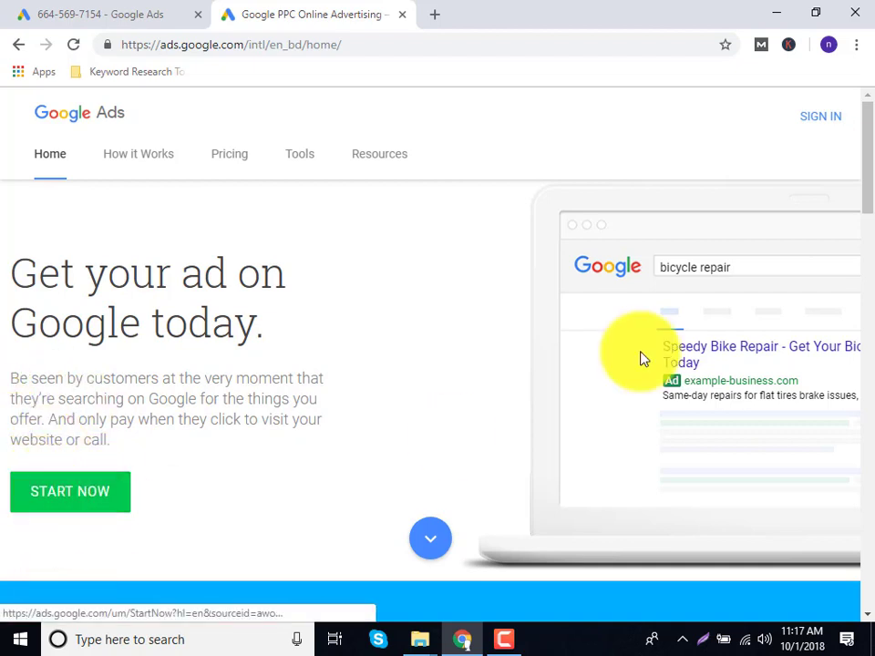
click(828, 133)
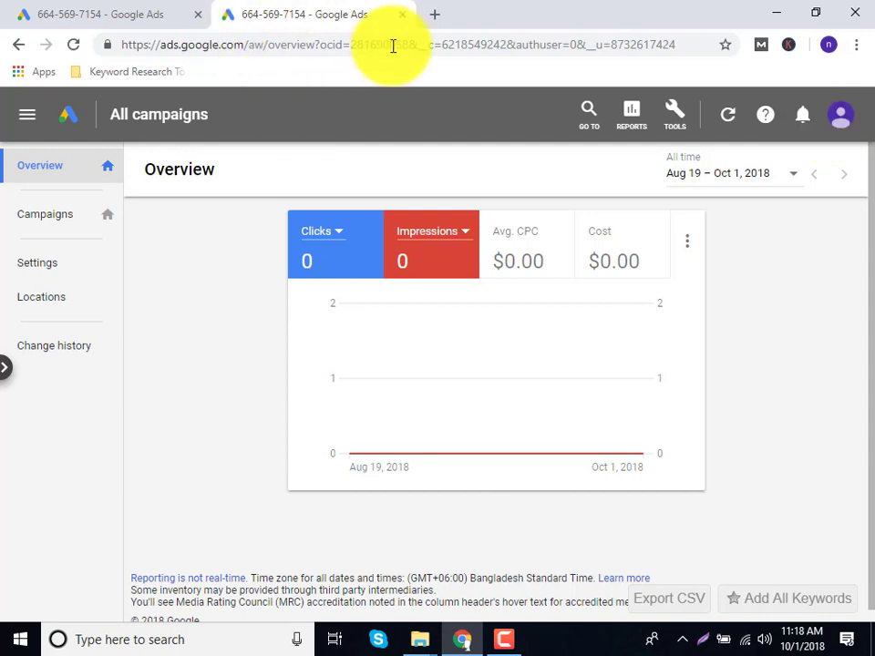
Close the duplicate tab and open Keyword Planner from the Planning tools.
click(403, 16)
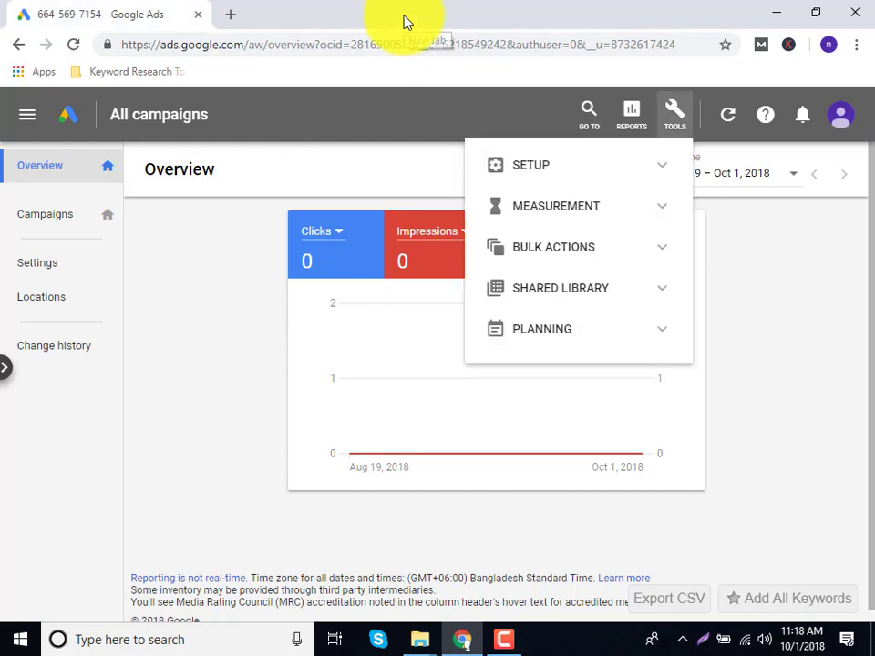
click(601, 334)
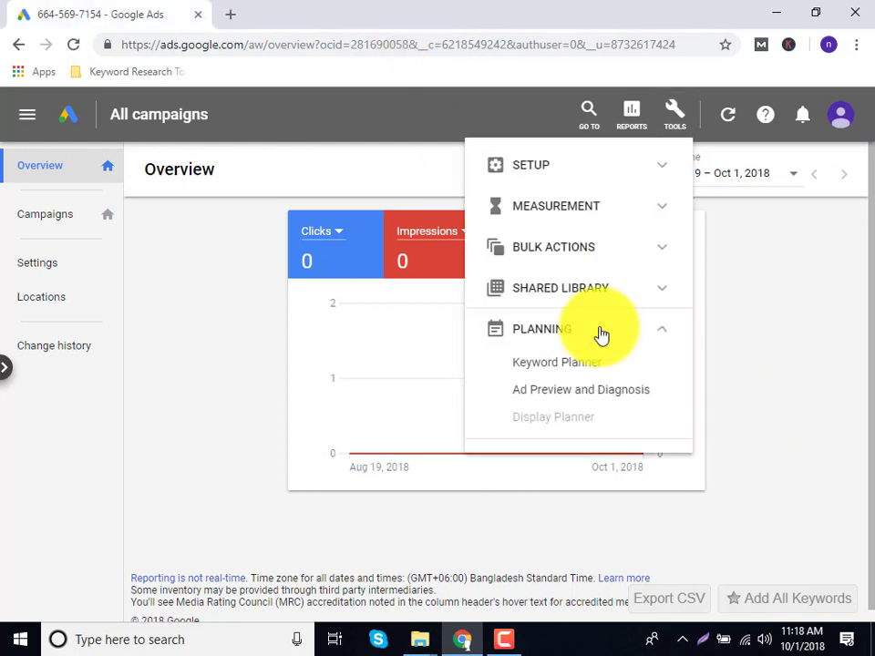
click(560, 362)
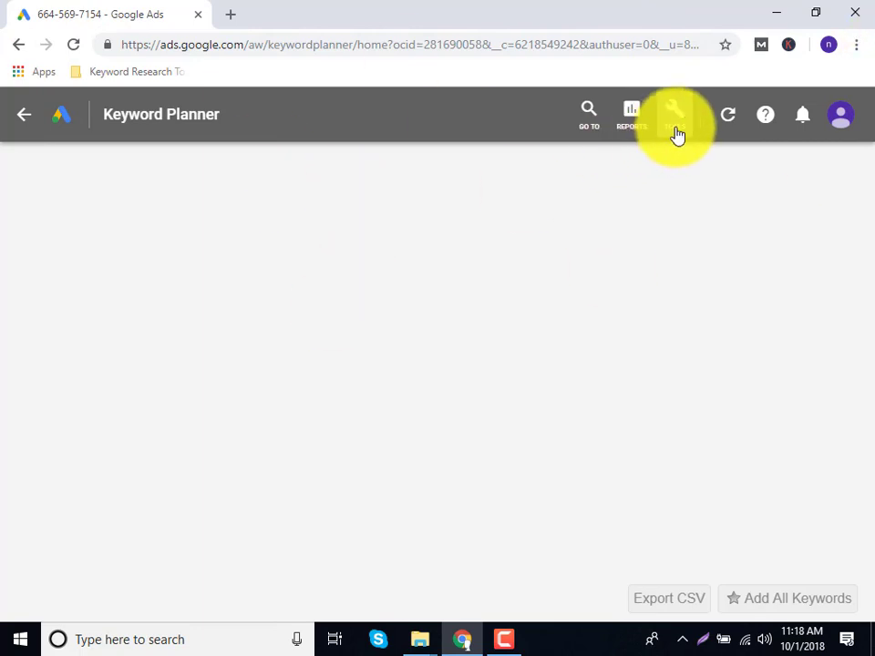
click(675, 133)
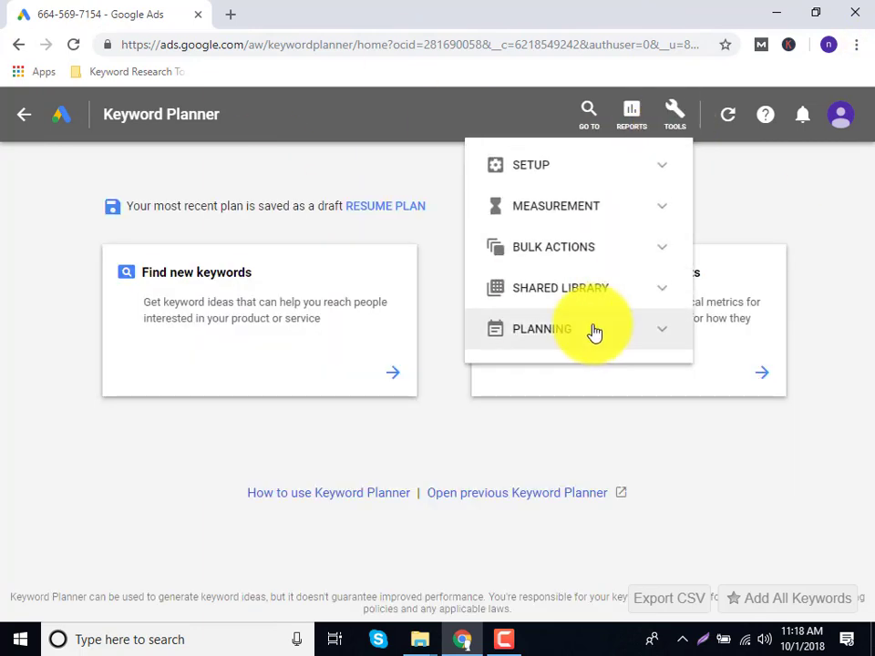
Start Find new keywords with 'best car in uk' as the seed keyword.
click(264, 319)
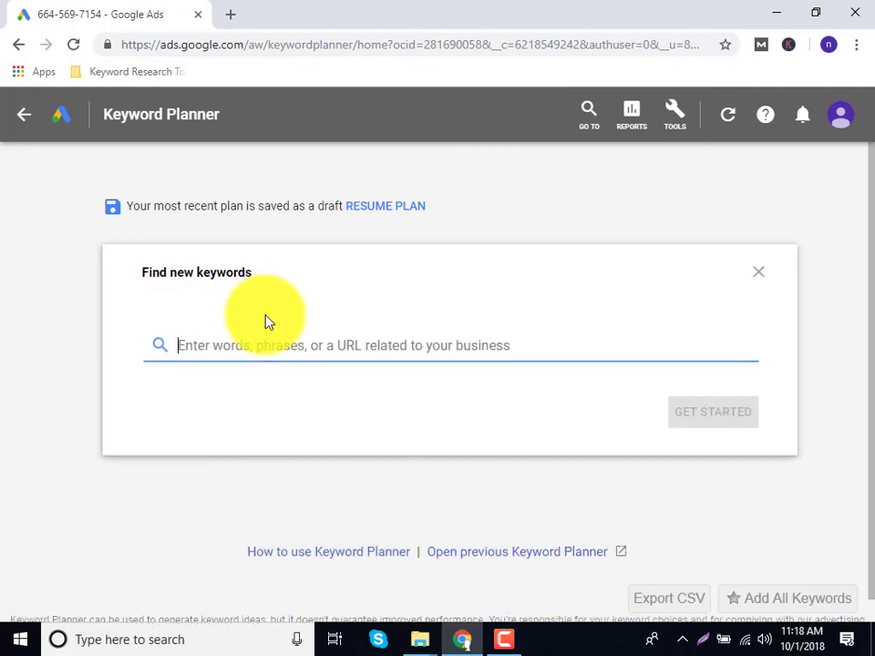
text(best)
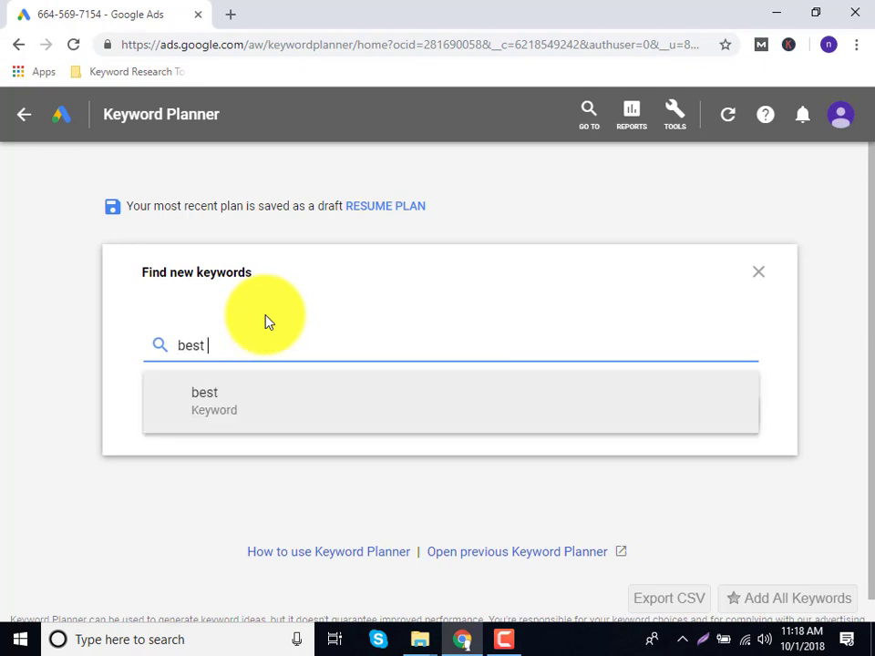
text( car in uk)
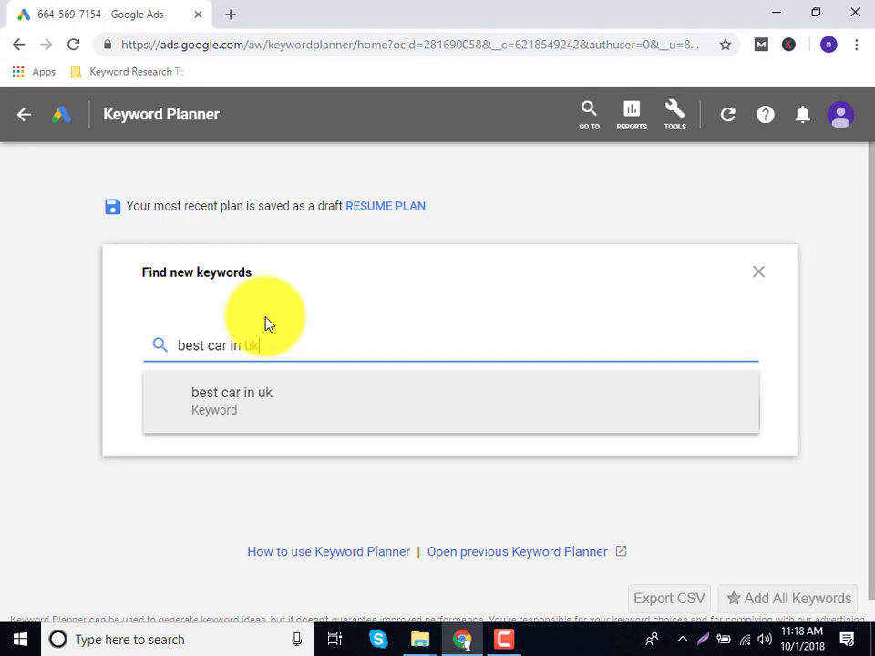
key(Return)
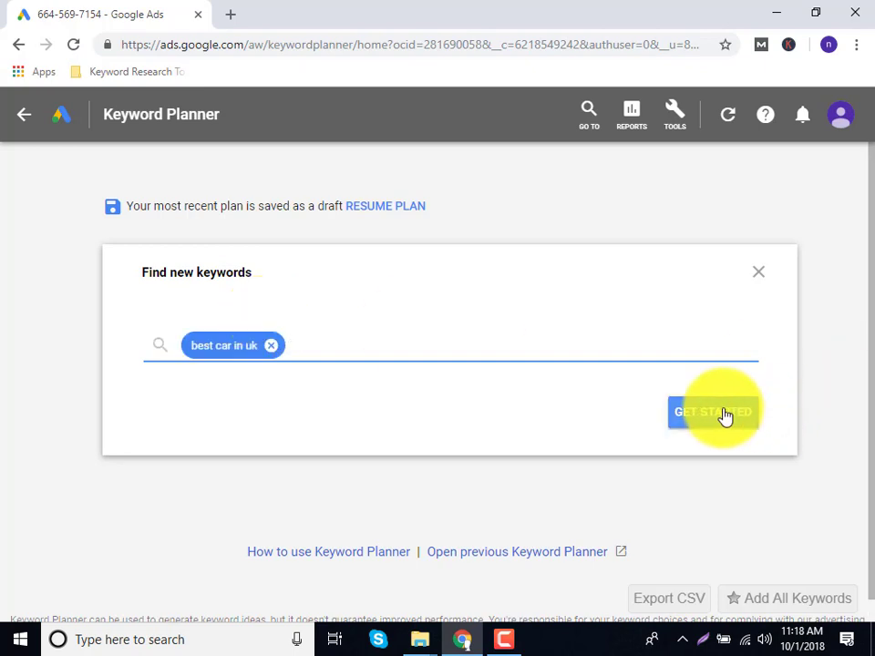
Get keyword ideas for 'best car in uk' sorted by Avg. monthly searches, highest first.
click(727, 413)
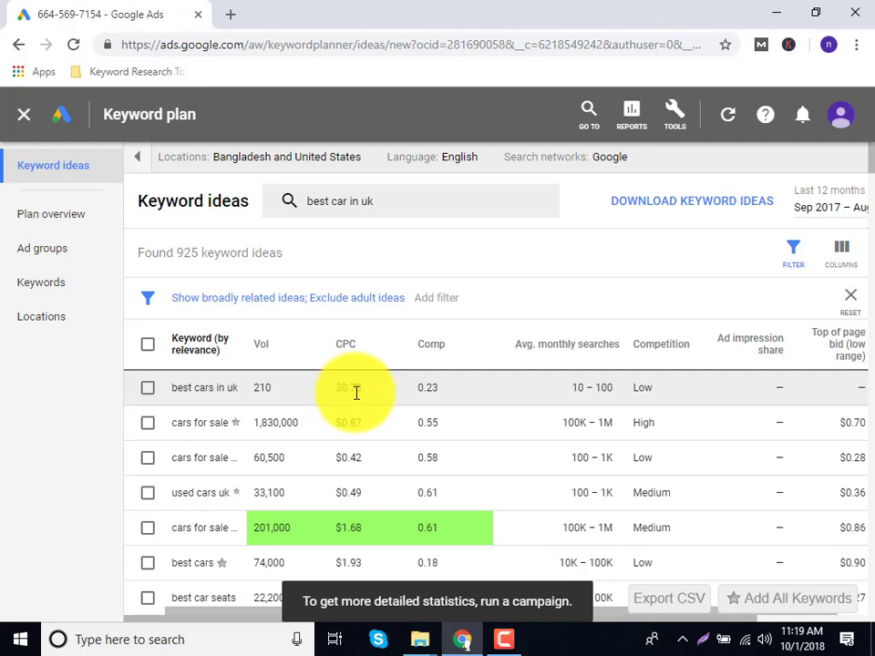
drag(361, 393, 335, 398)
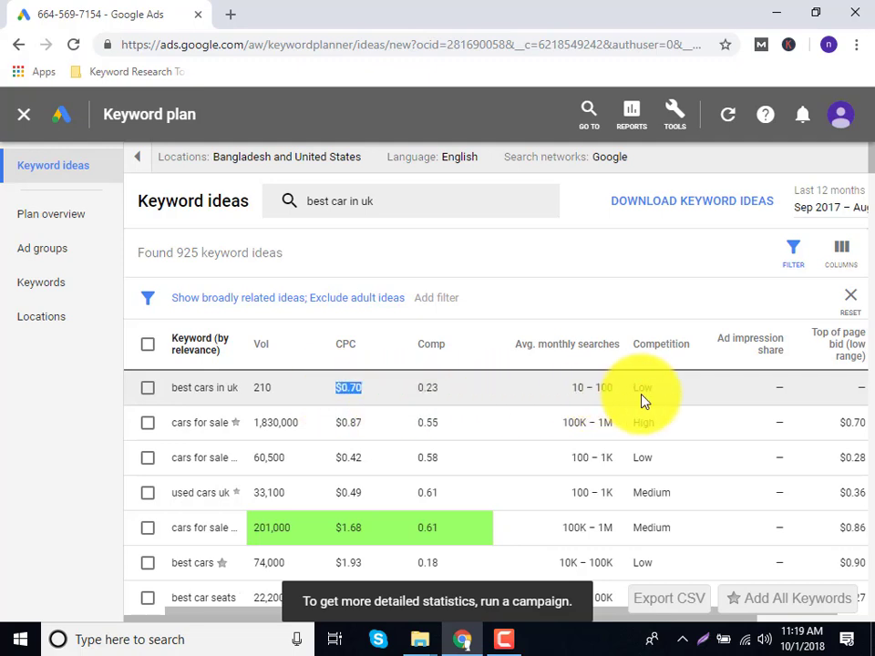
click(556, 352)
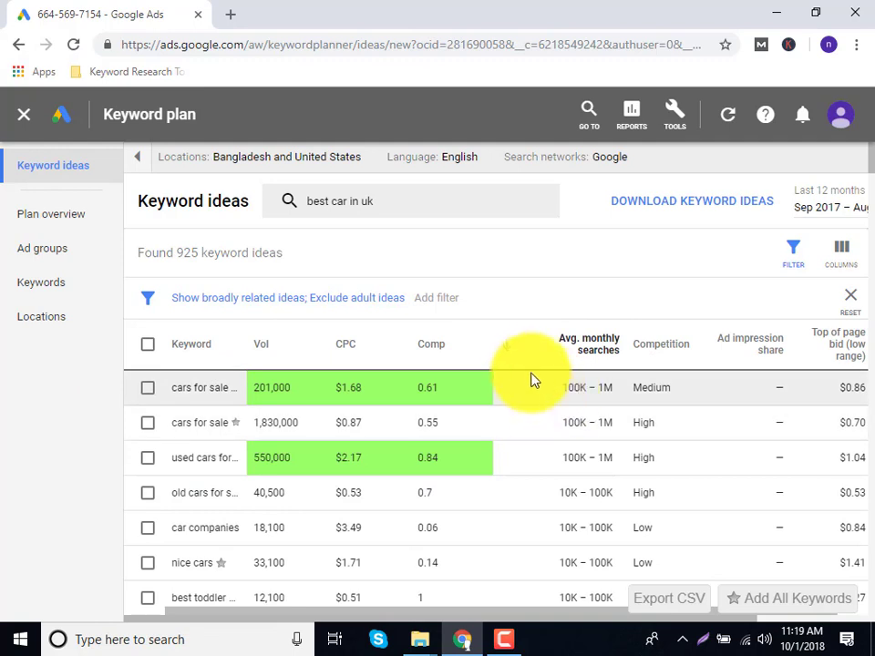
click(583, 365)
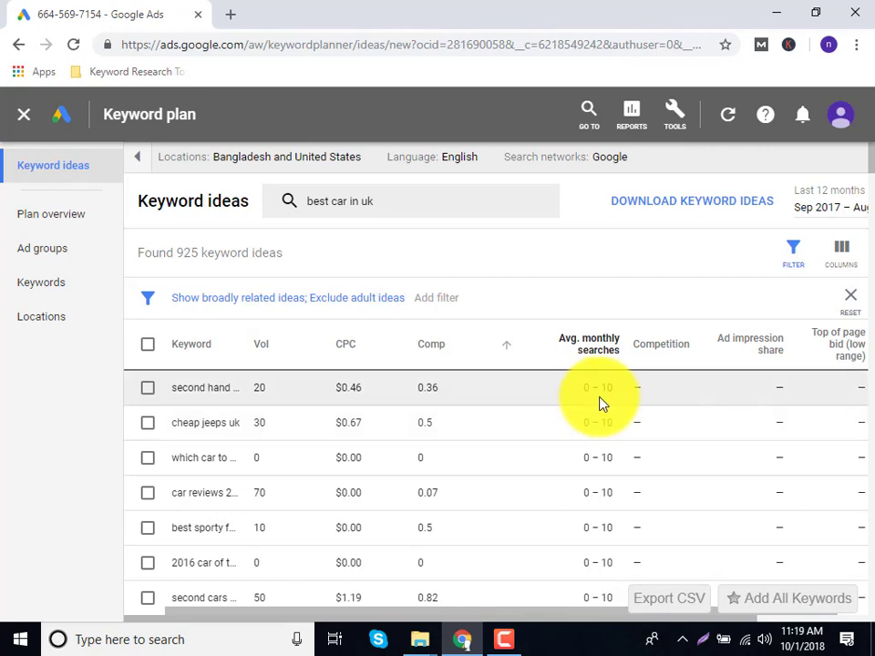
click(586, 361)
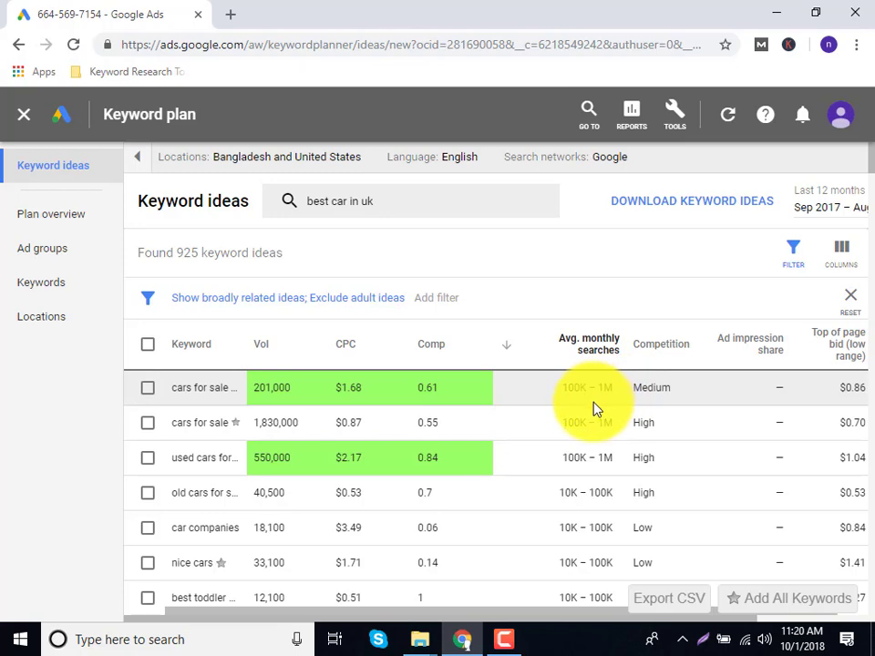
Scroll through the list of 925 keyword ideas.
scroll(595, 409, down, 1)
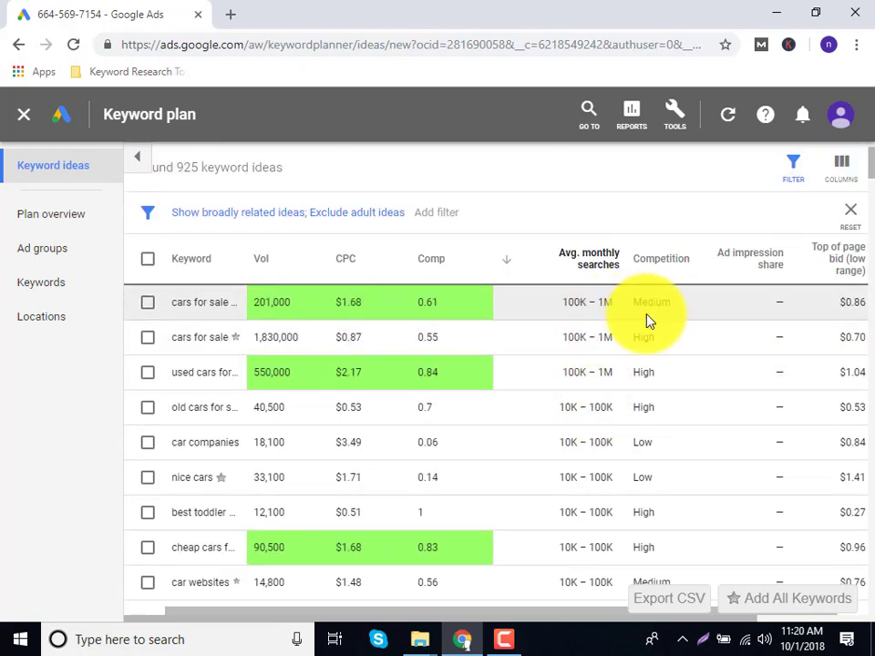
scroll(647, 318, down, 2)
click(504, 638)
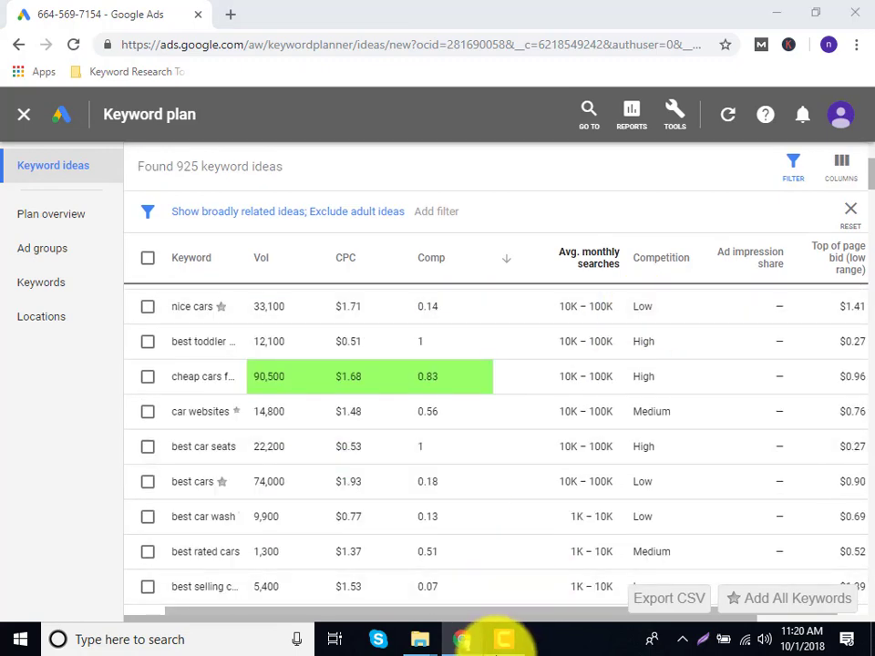
click(504, 641)
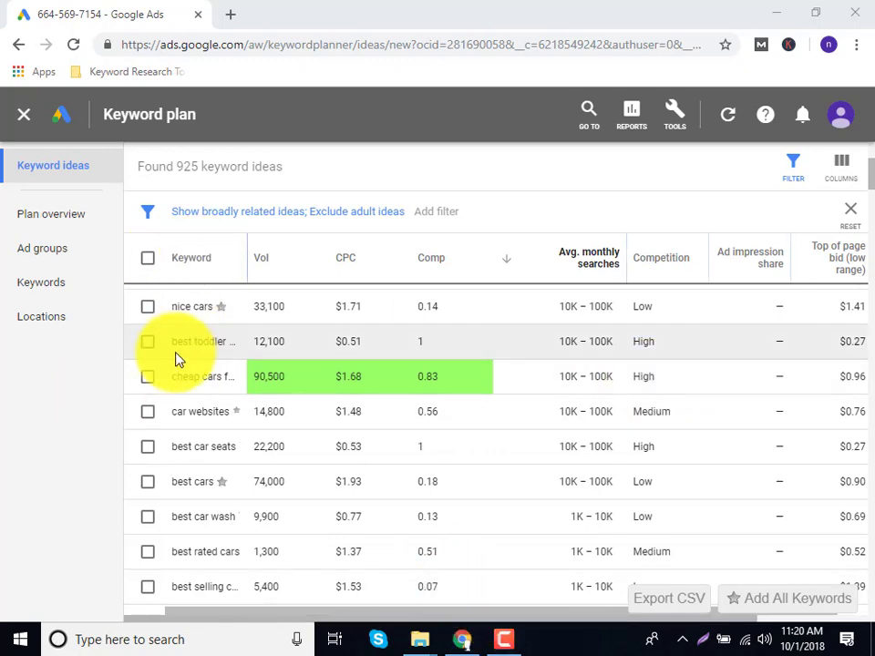
scroll(156, 506, down, 6)
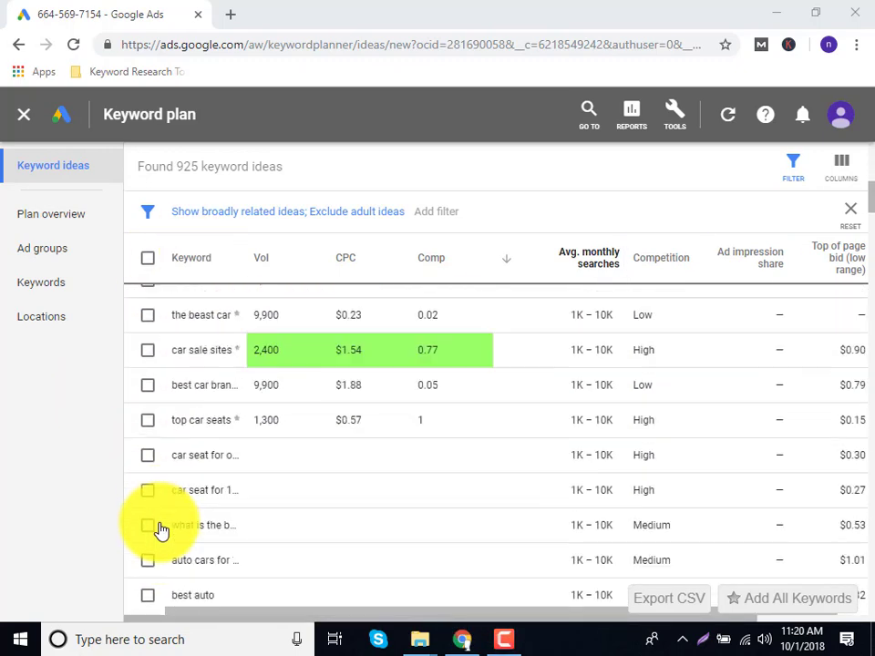
scroll(159, 530, down, 2)
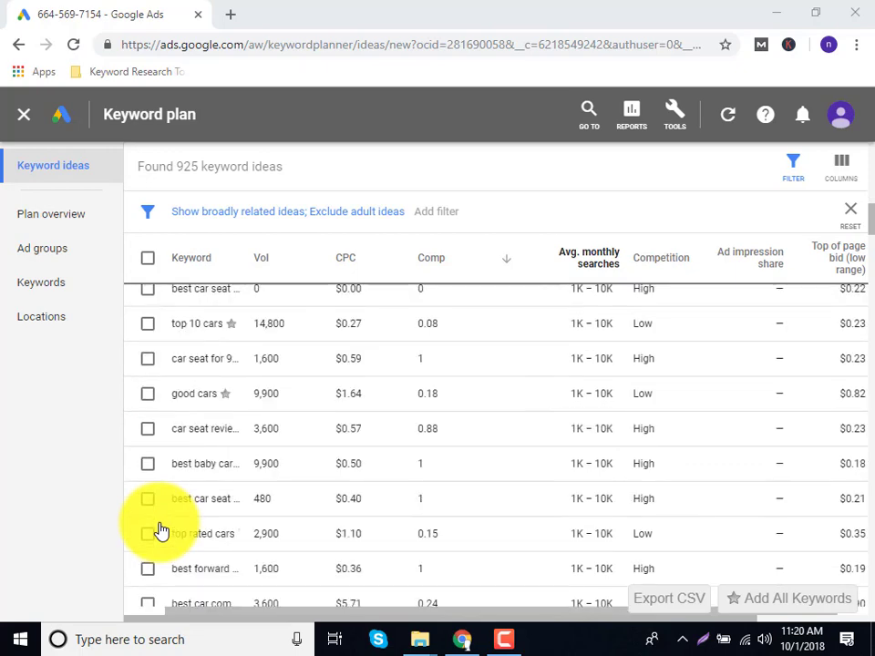
scroll(159, 530, down, 2)
scroll(371, 446, down, 3)
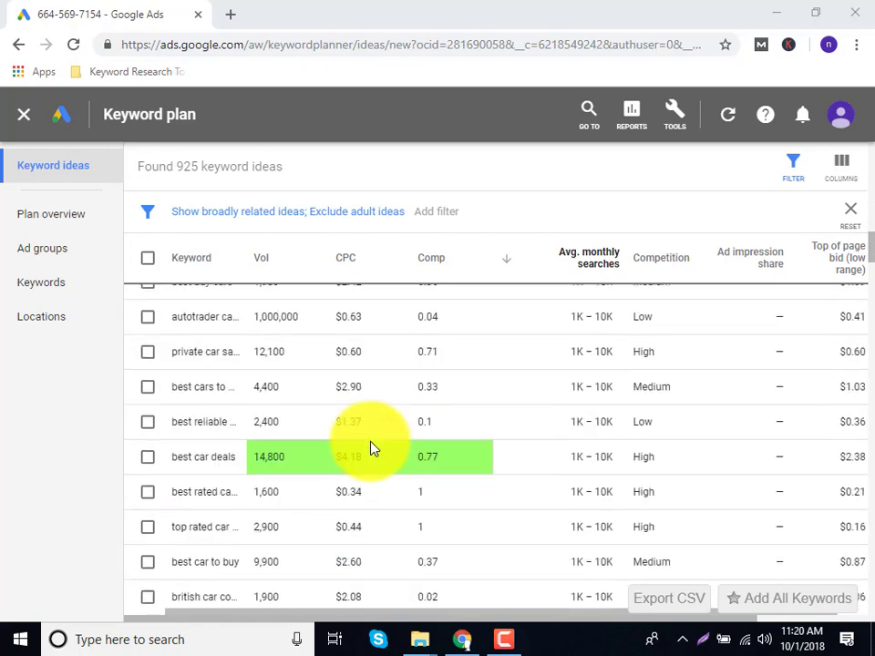
scroll(371, 448, down, 2)
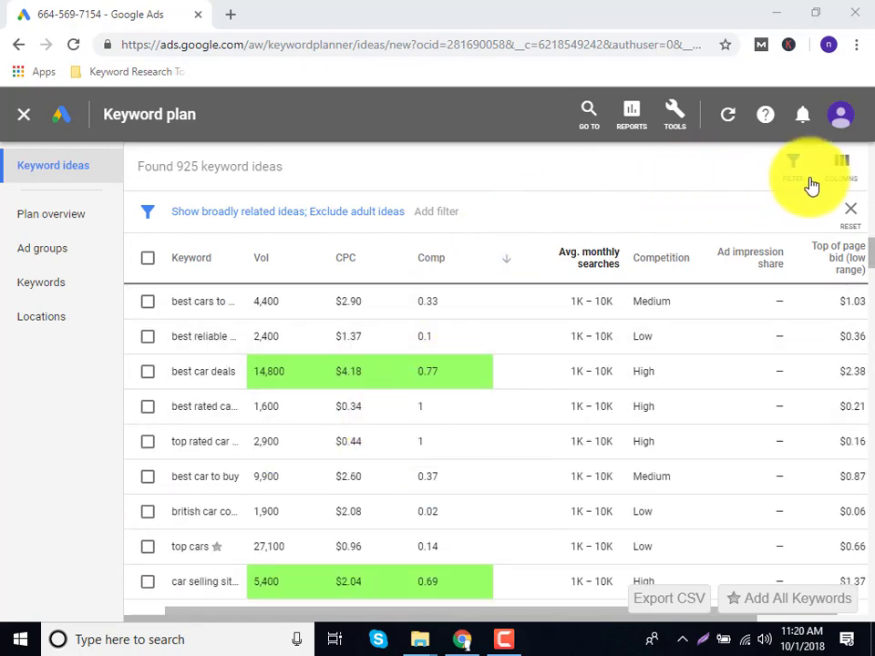
click(677, 123)
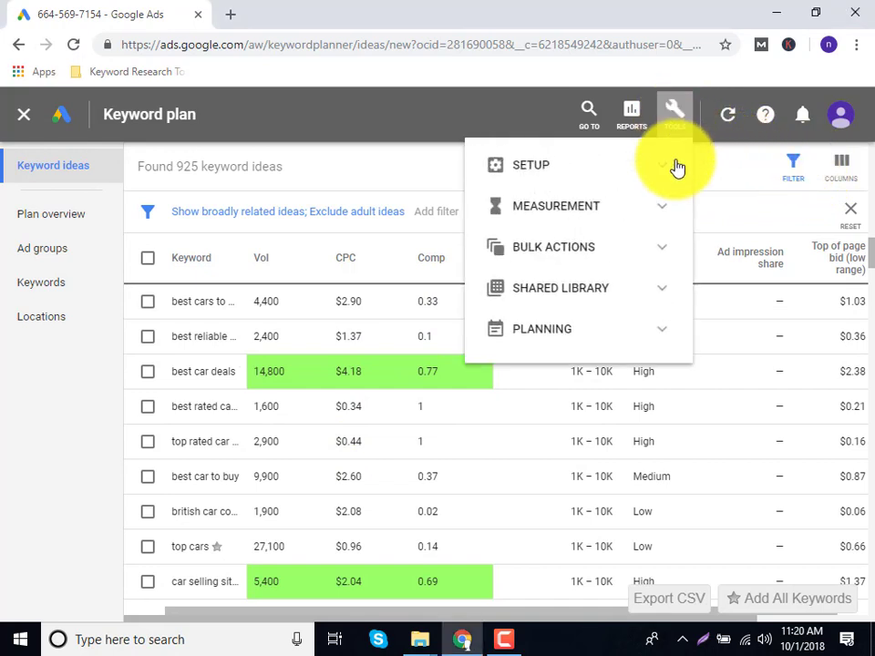
click(601, 330)
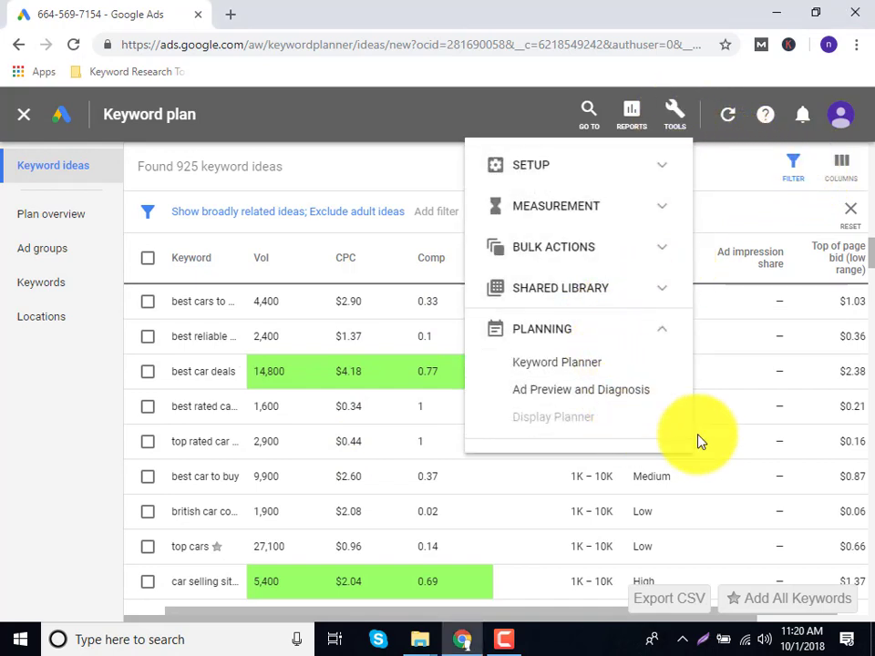
click(330, 161)
scroll(452, 246, up, 2)
scroll(424, 304, up, 6)
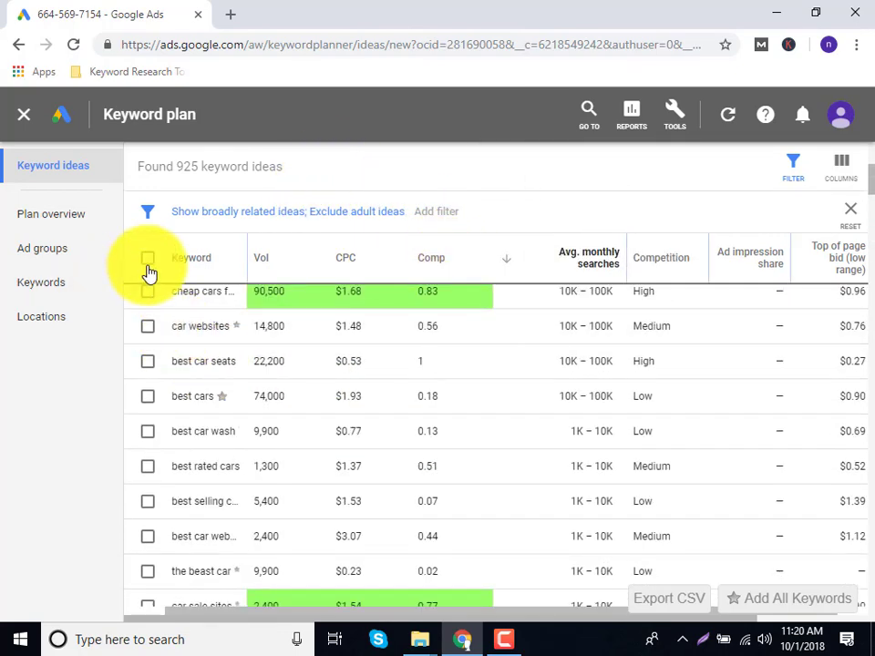
Select all 200 listed keyword ideas, export them as CSV and open it in Excel.
click(148, 259)
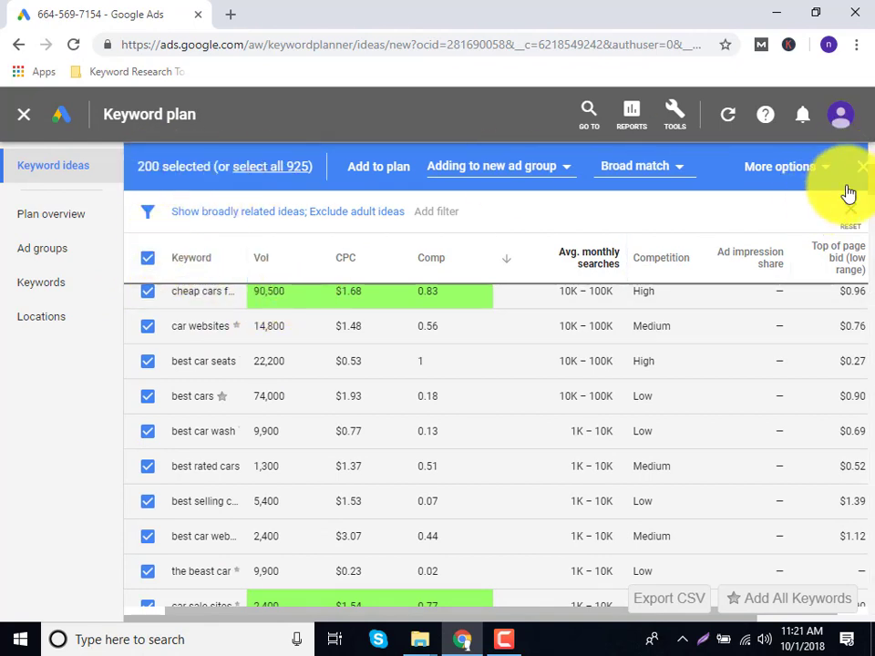
click(810, 179)
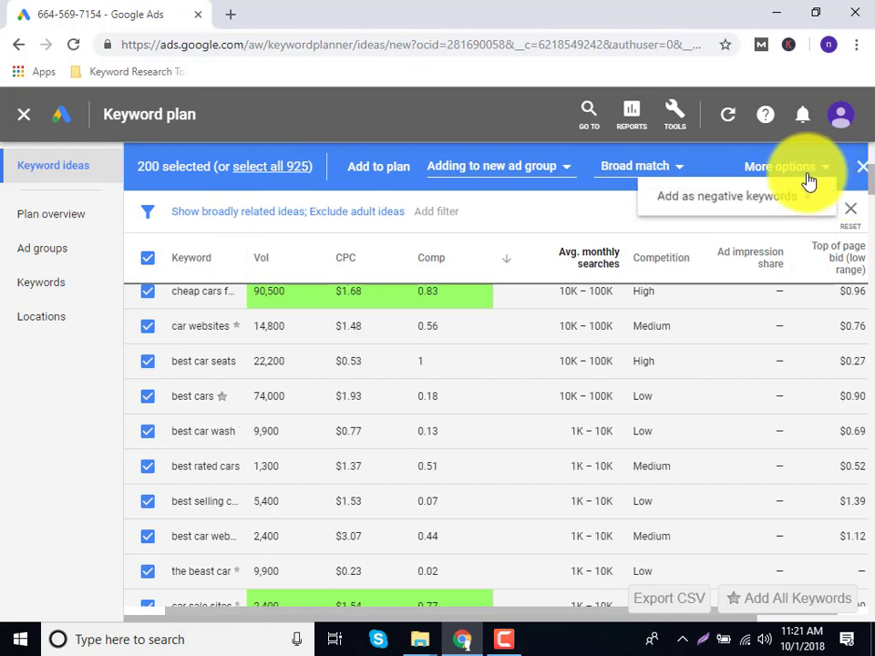
click(658, 167)
click(502, 171)
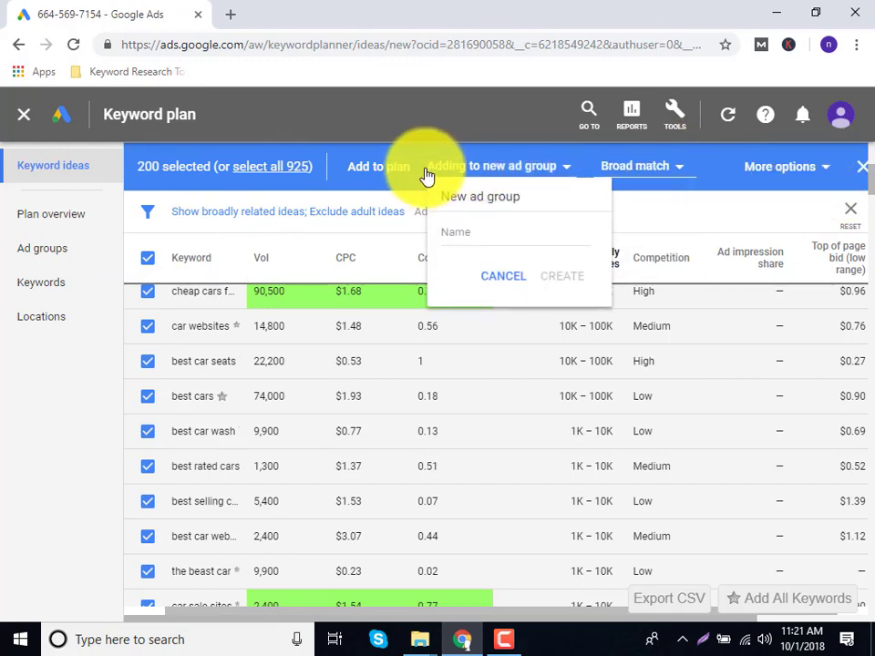
click(654, 604)
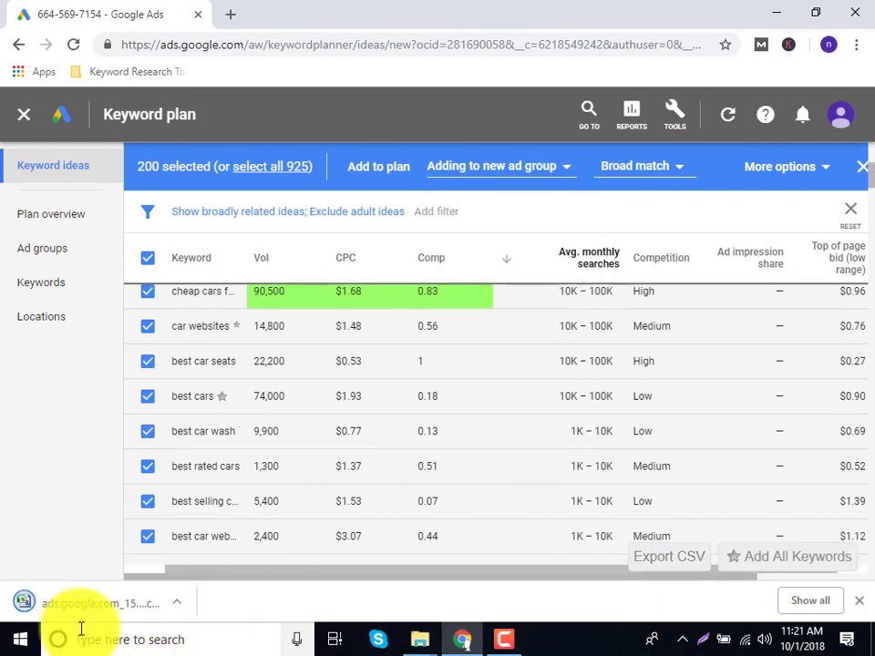
click(85, 604)
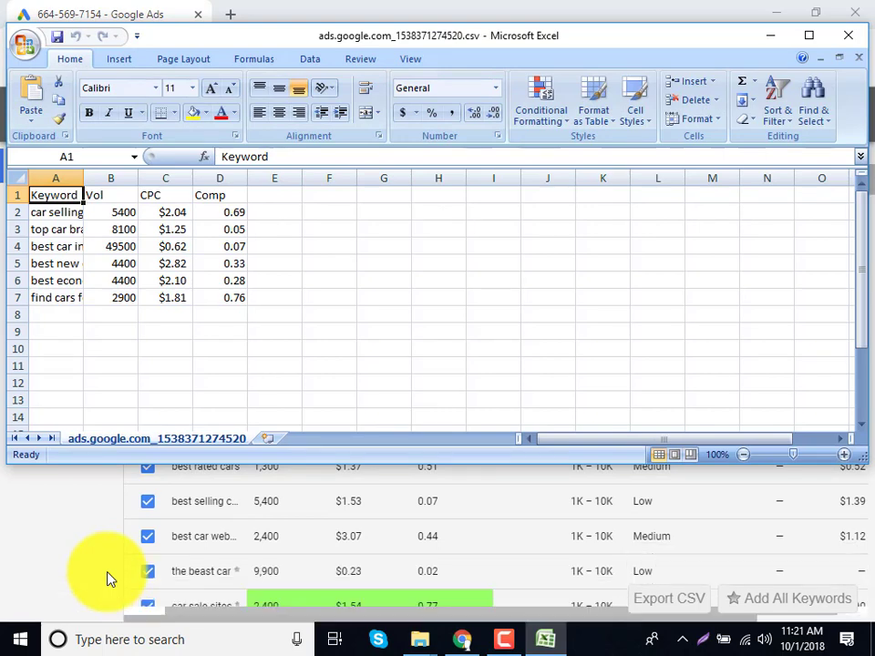
Maximize Excel, widen column A for full keywords, then minimize back to Keyword Planner.
click(806, 36)
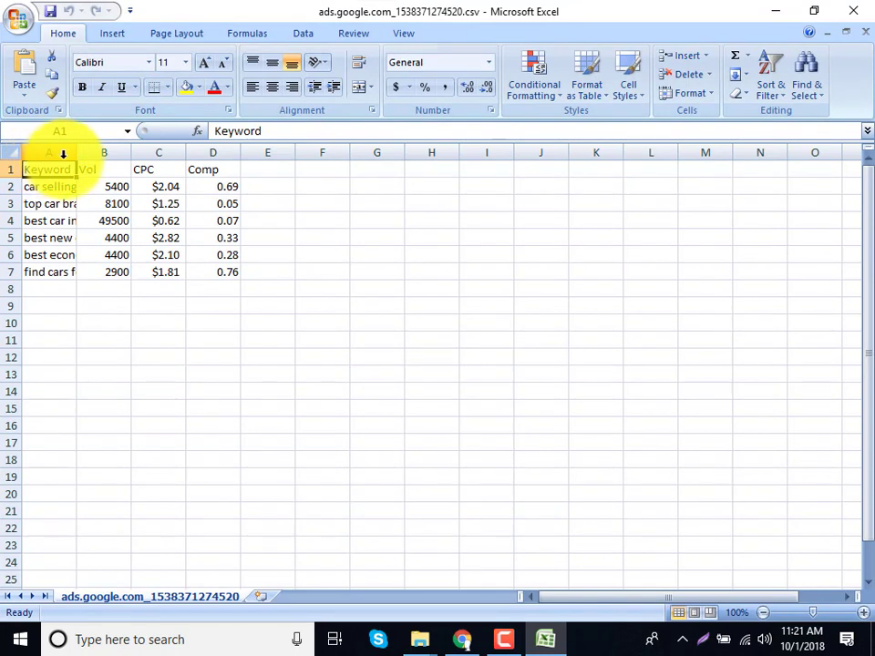
drag(80, 150, 266, 146)
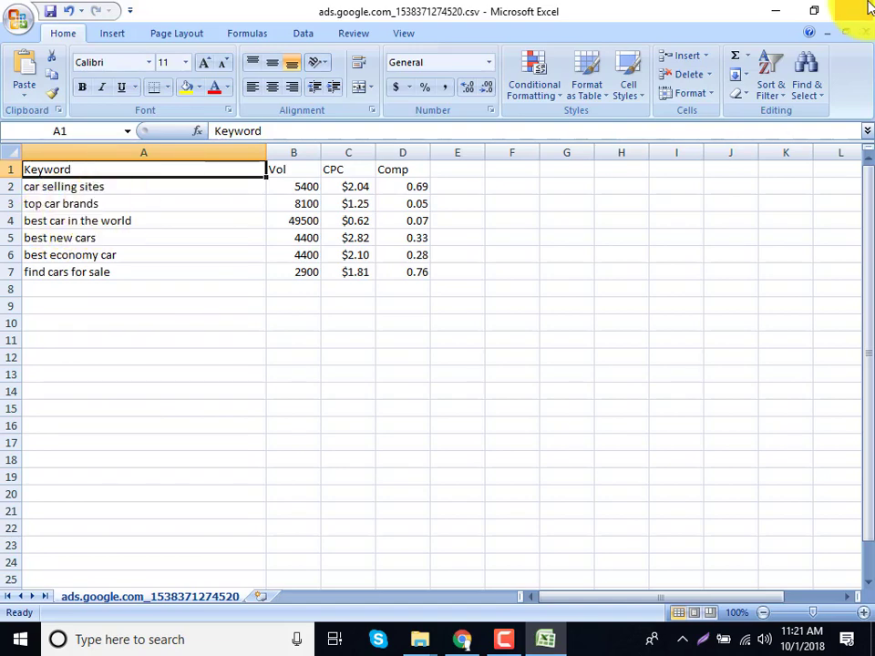
click(780, 10)
scroll(439, 346, up, 5)
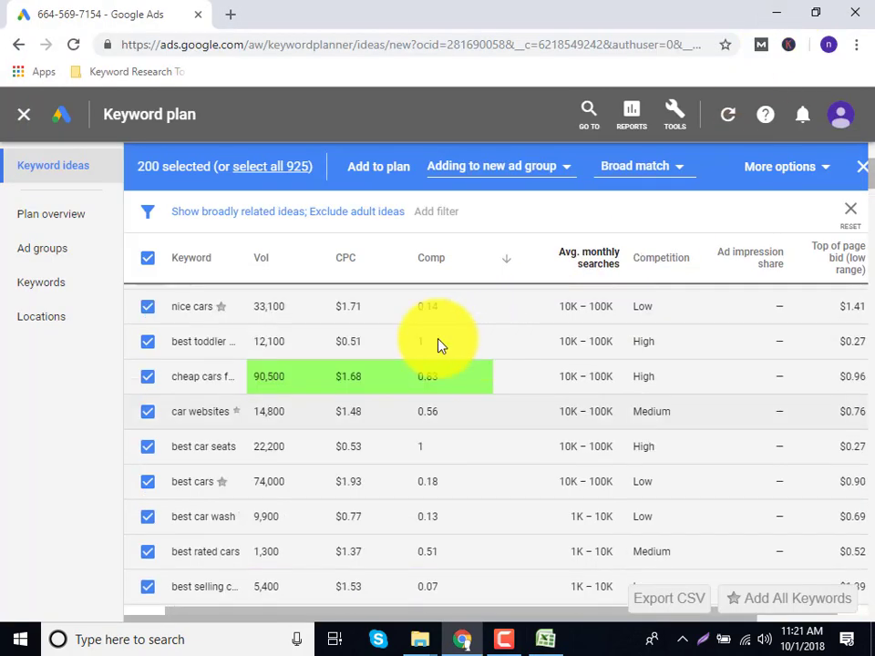
Select seven keyword ideas, including car companies, and export them as CSV.
click(147, 348)
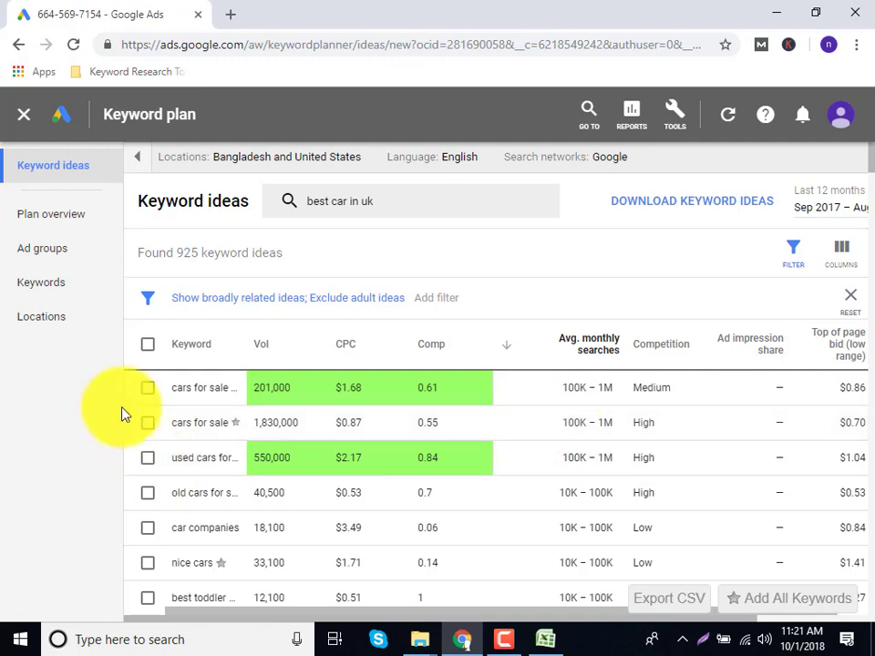
click(148, 389)
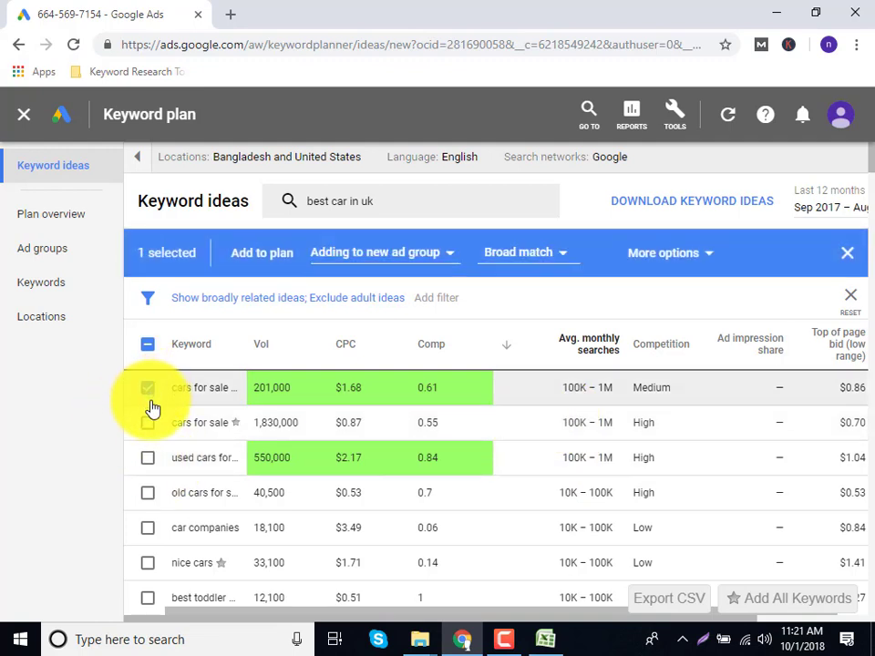
click(148, 457)
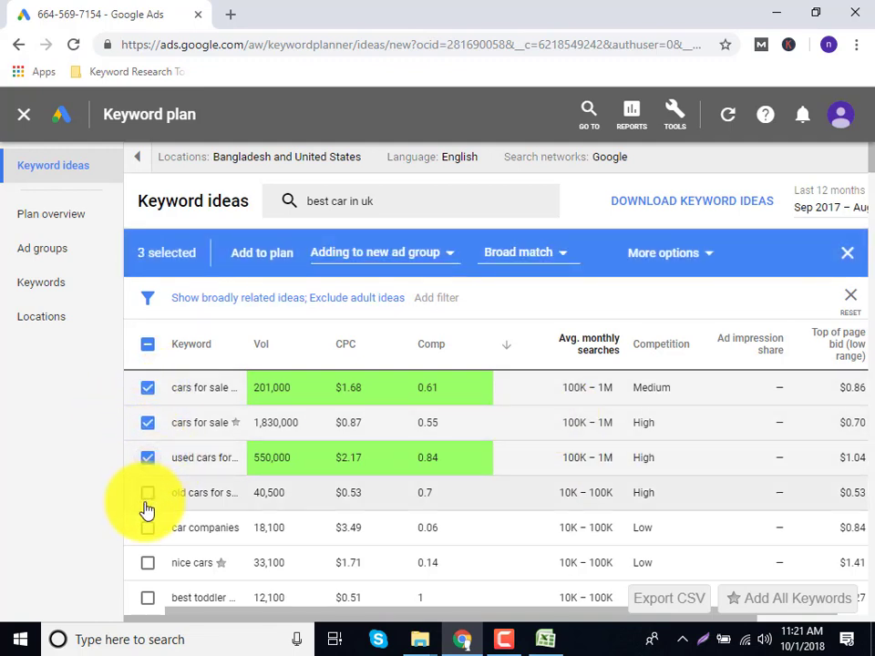
click(148, 494)
click(148, 528)
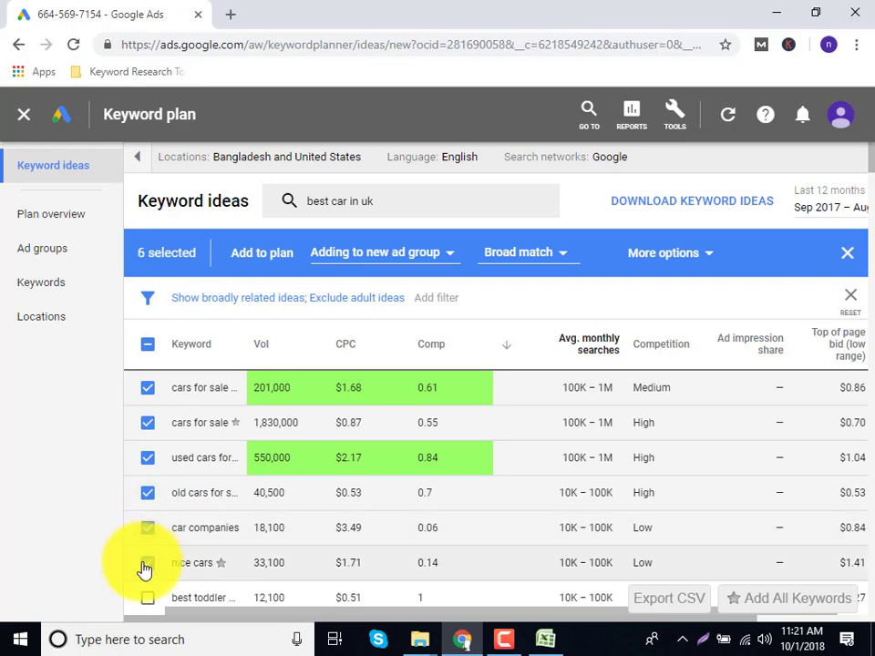
click(147, 598)
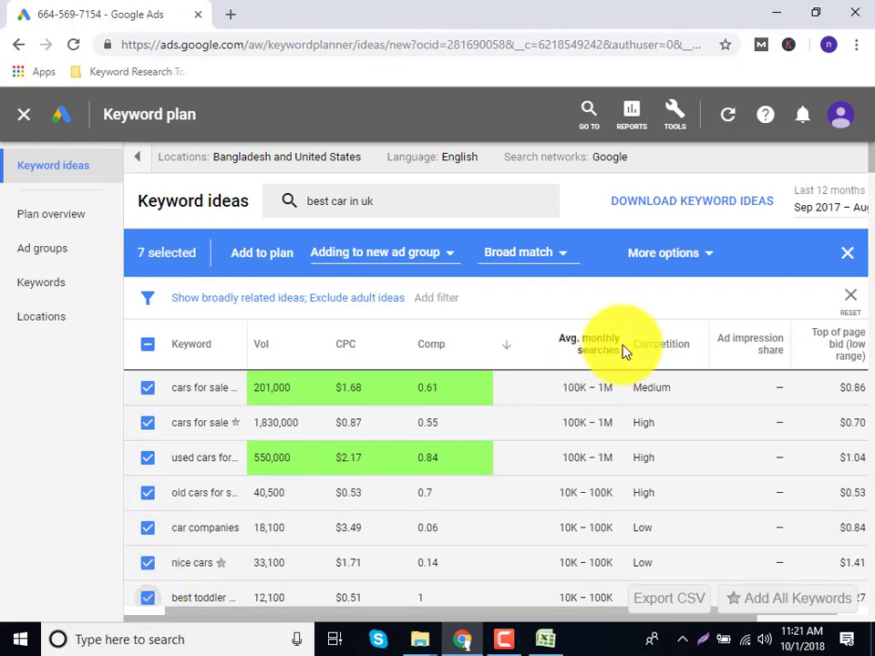
scroll(629, 344, down, 2)
click(704, 611)
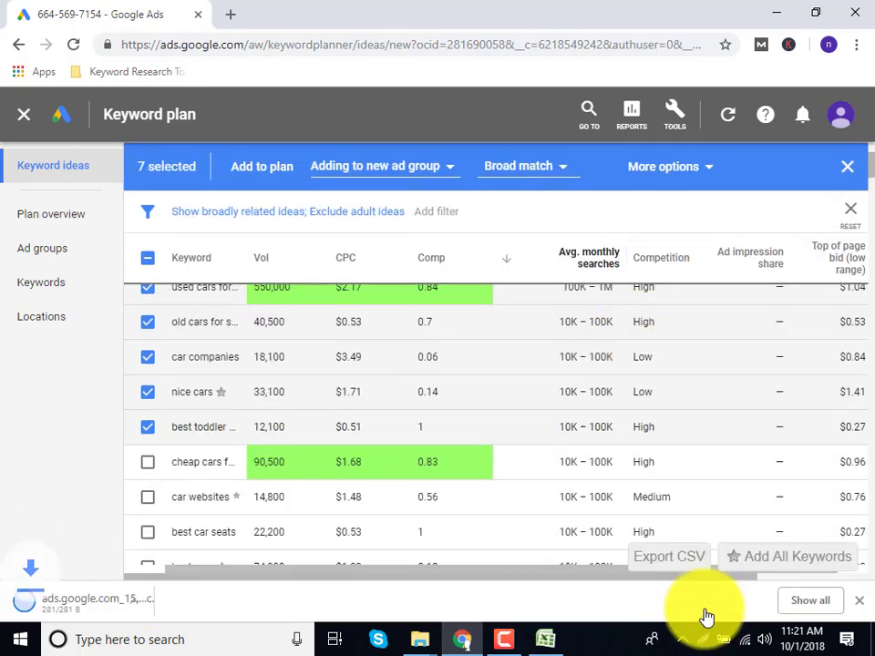
Open the new CSV in Excel, widen column A, and return to the keyword list.
click(116, 628)
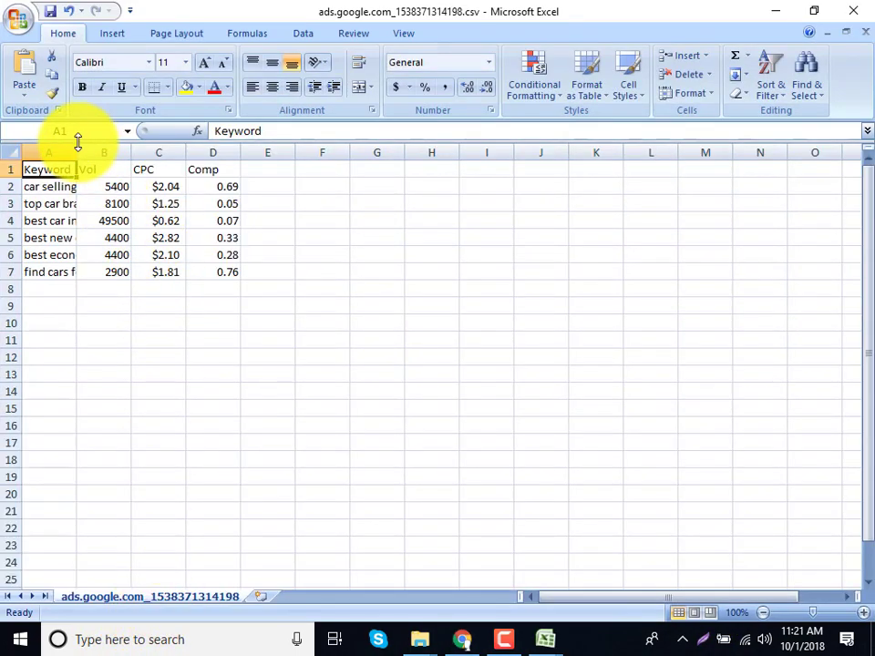
drag(77, 152, 242, 152)
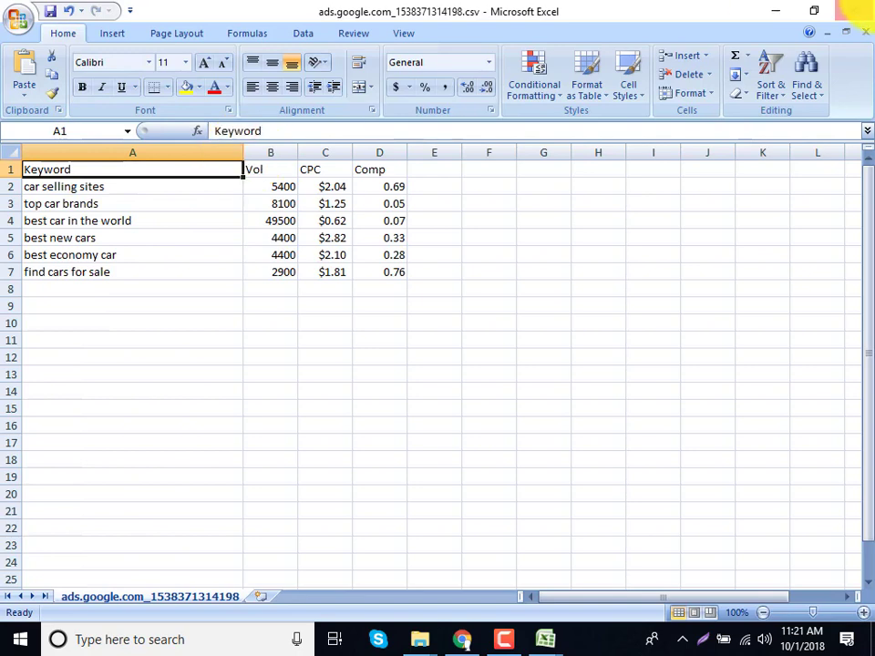
click(771, 11)
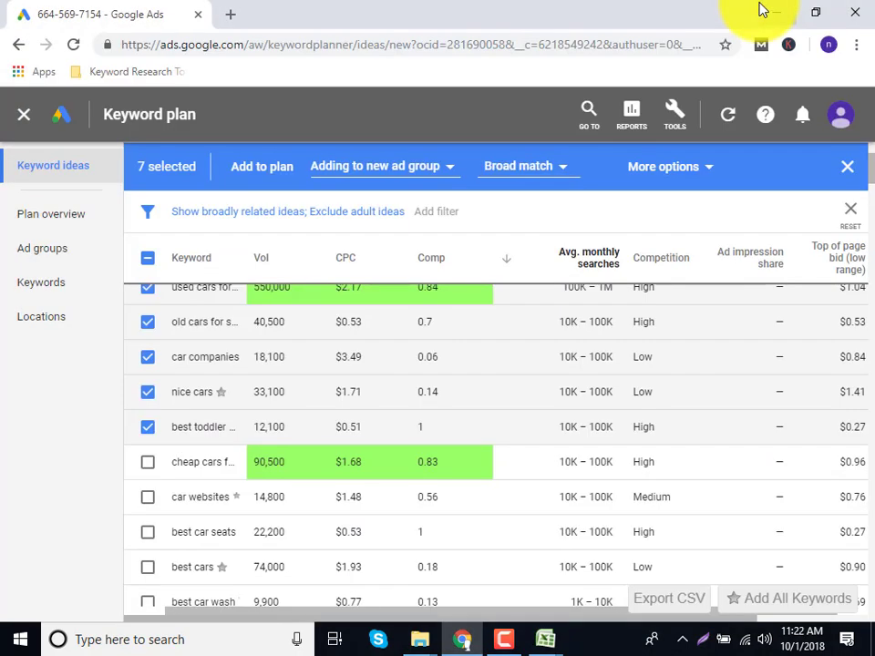
Zoom the page to 90%, download all keyword ideas, and open the Keyword Stats CSV in Excel.
scroll(615, 479, up, 2)
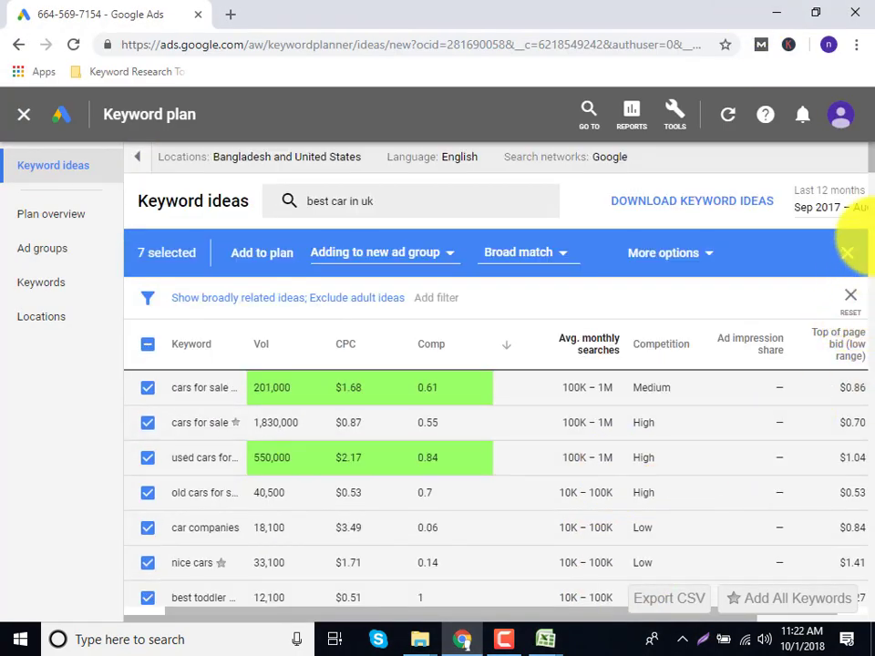
key(ctrl+minus)
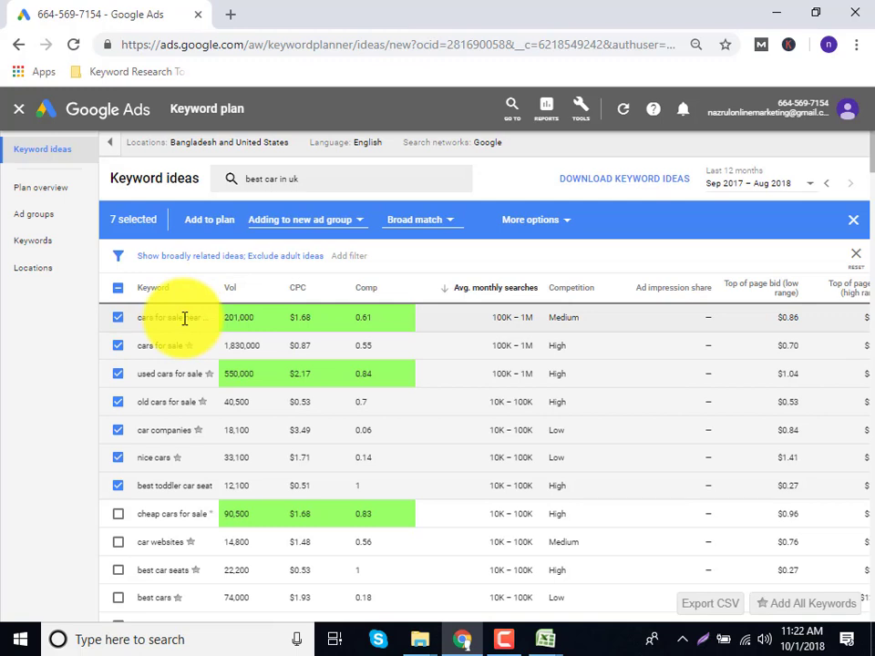
click(114, 292)
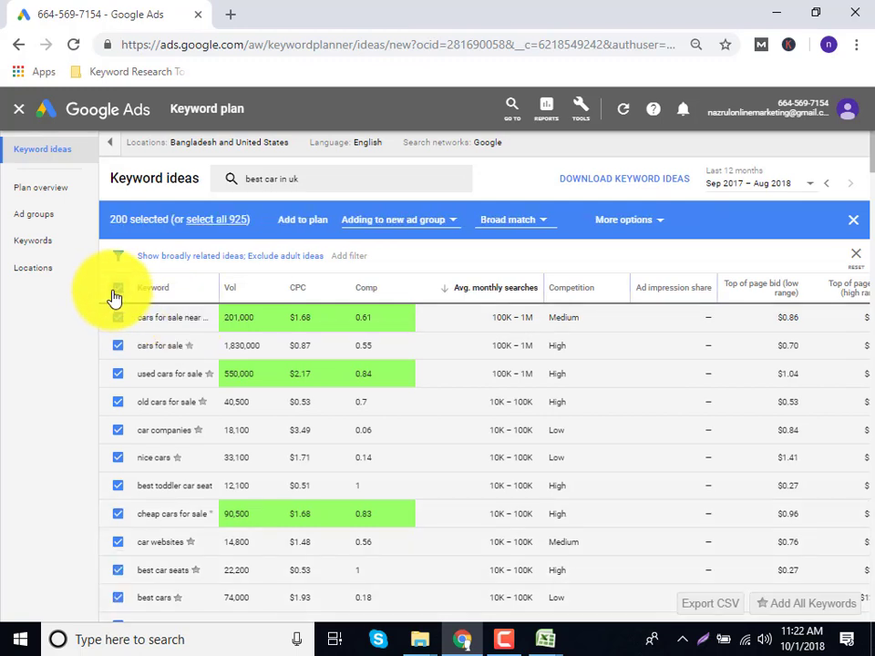
click(113, 292)
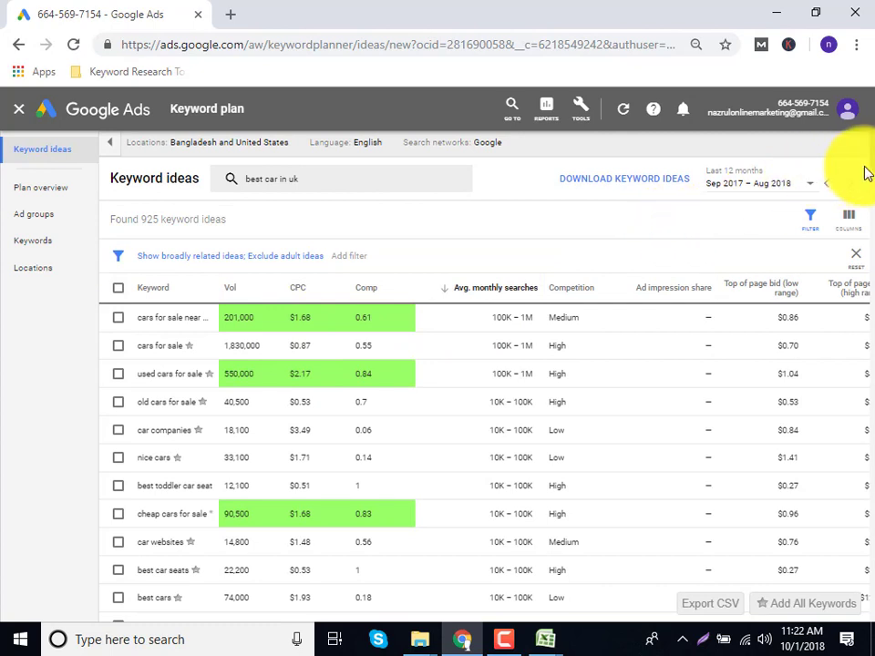
click(638, 183)
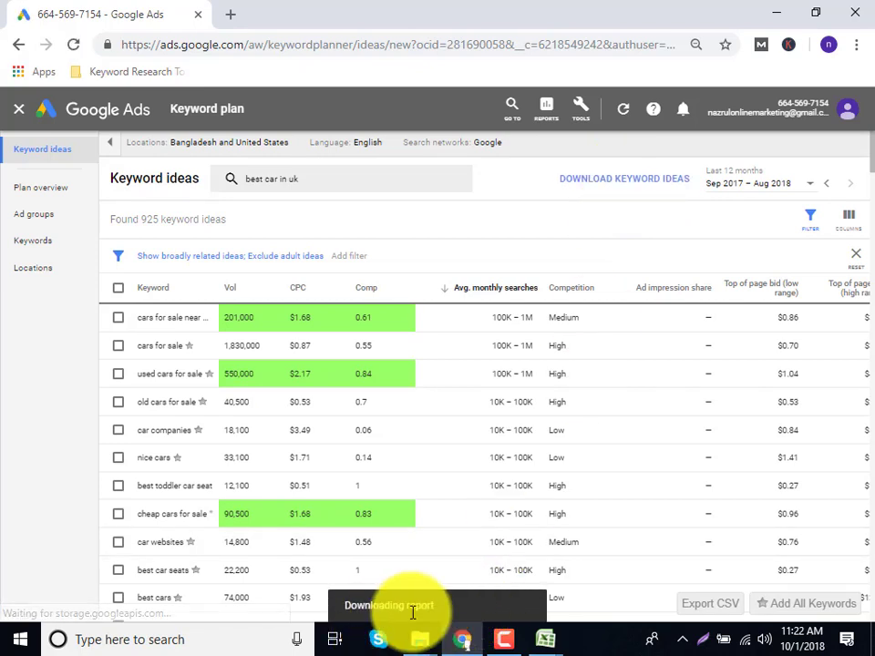
click(65, 603)
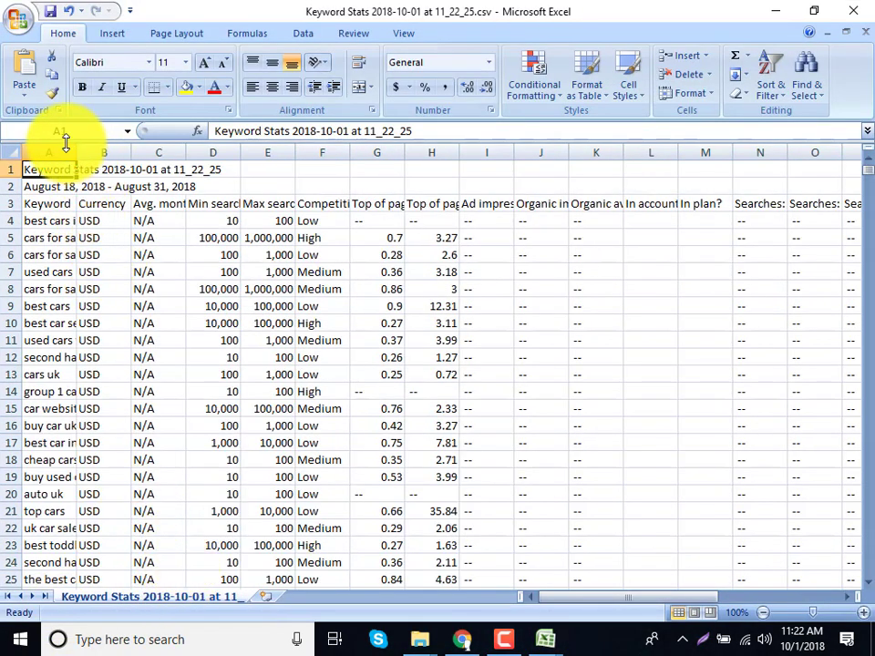
Widen the keyword column A and the Currency column B.
drag(75, 151, 257, 164)
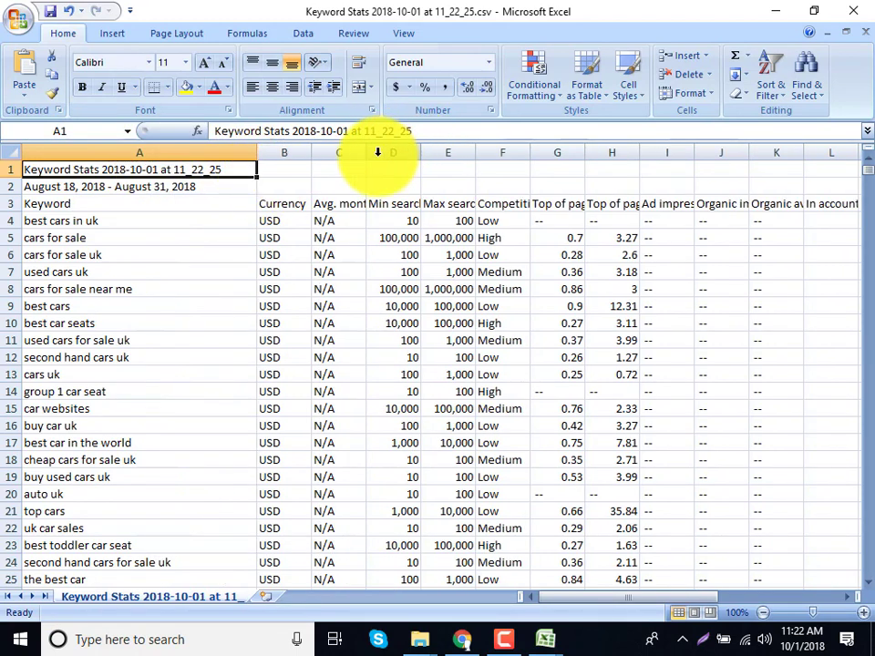
drag(311, 153, 392, 153)
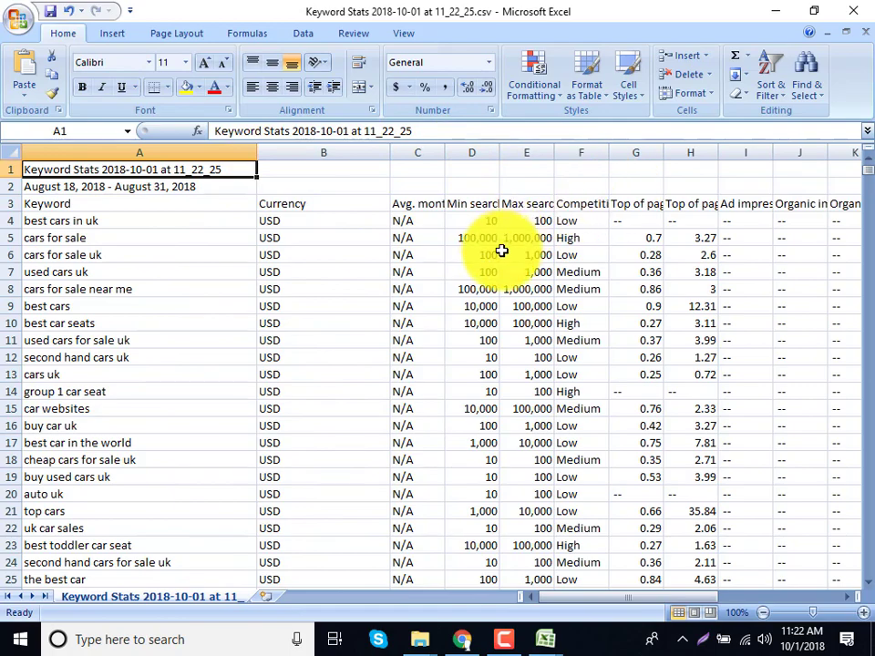
click(496, 236)
scroll(479, 298, down, 9)
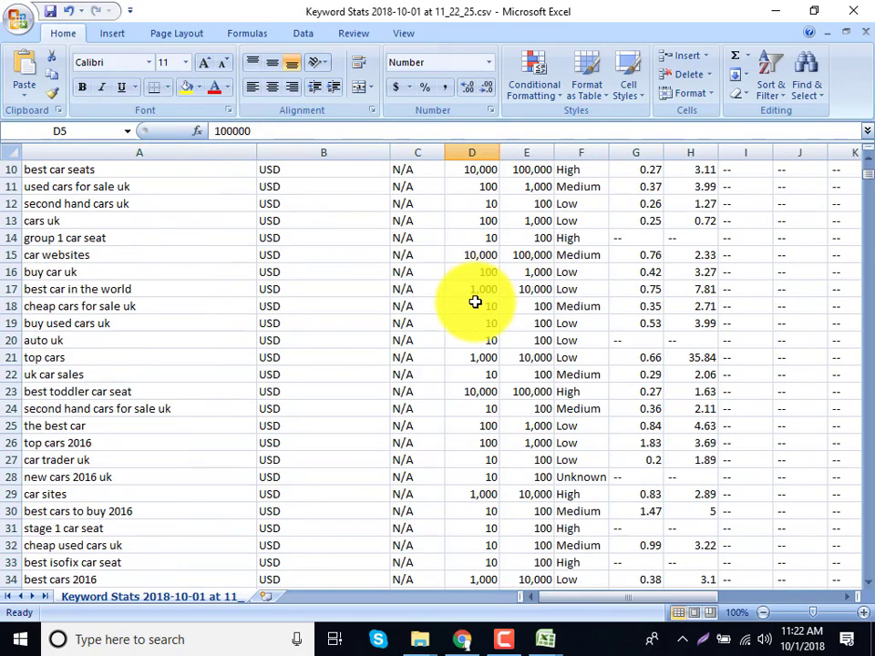
scroll(475, 302, down, 20)
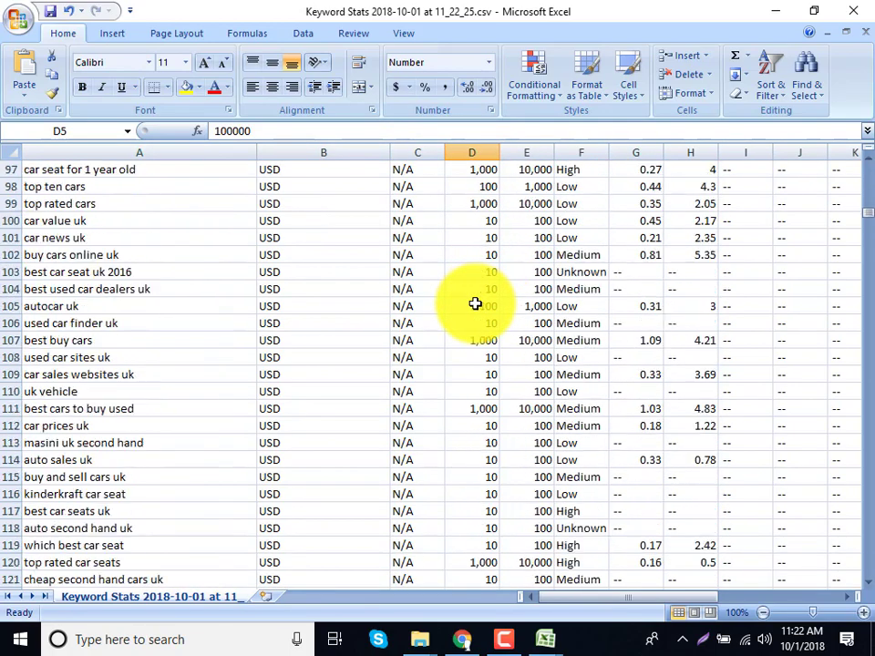
scroll(475, 305, down, 7)
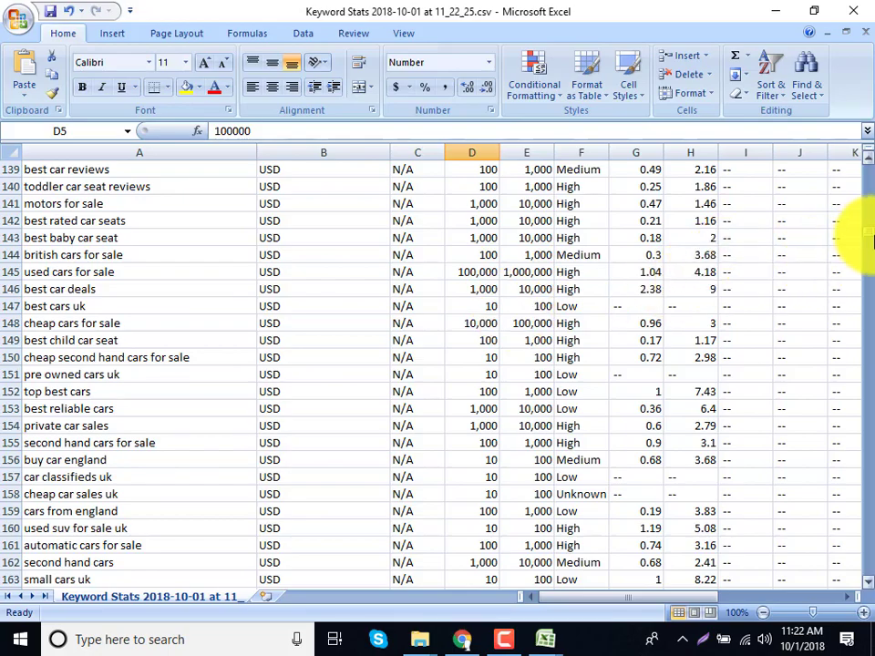
drag(870, 239, 839, 147)
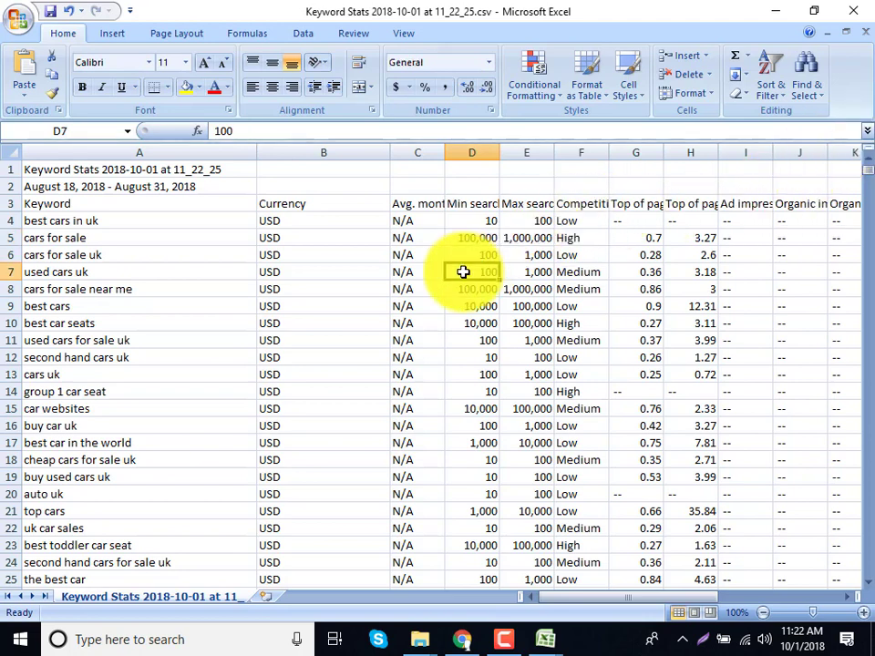
Review the keywords cars for sale, best cars in uk and cars for sale uk.
click(82, 235)
click(98, 222)
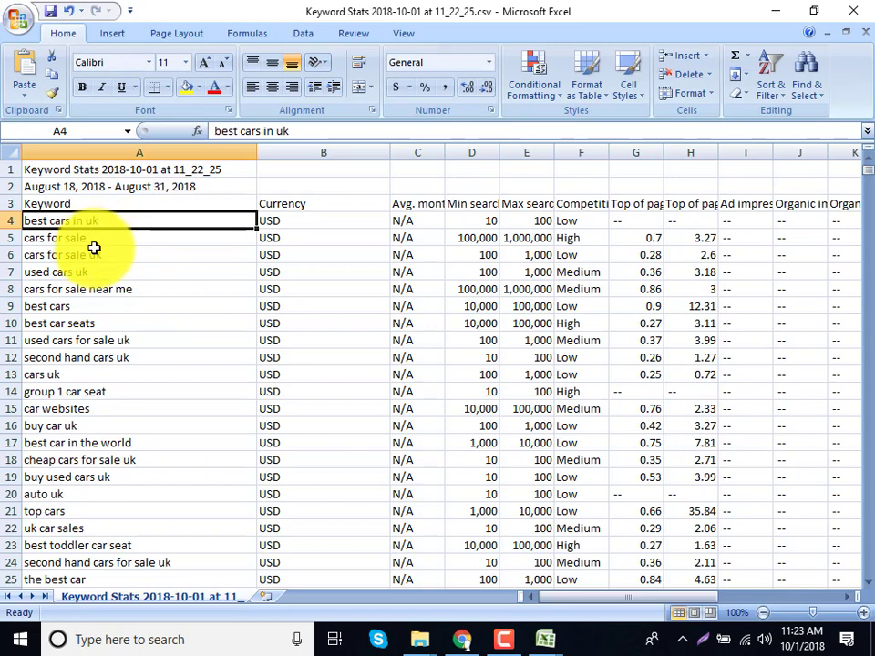
click(94, 248)
click(110, 221)
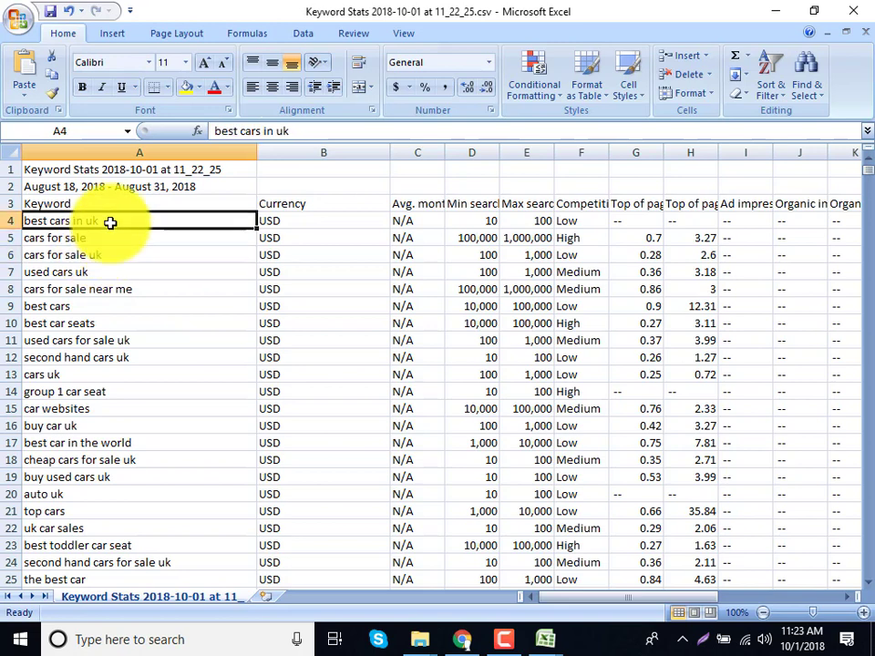
click(475, 223)
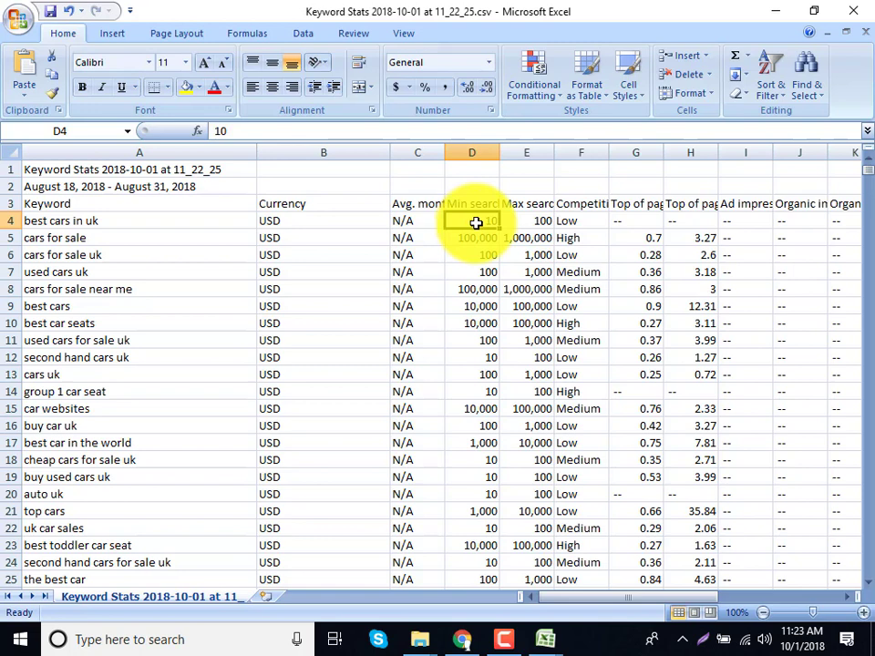
click(205, 250)
click(205, 240)
Compare the min and max search volumes in columns D and E for rows 5–9.
click(460, 252)
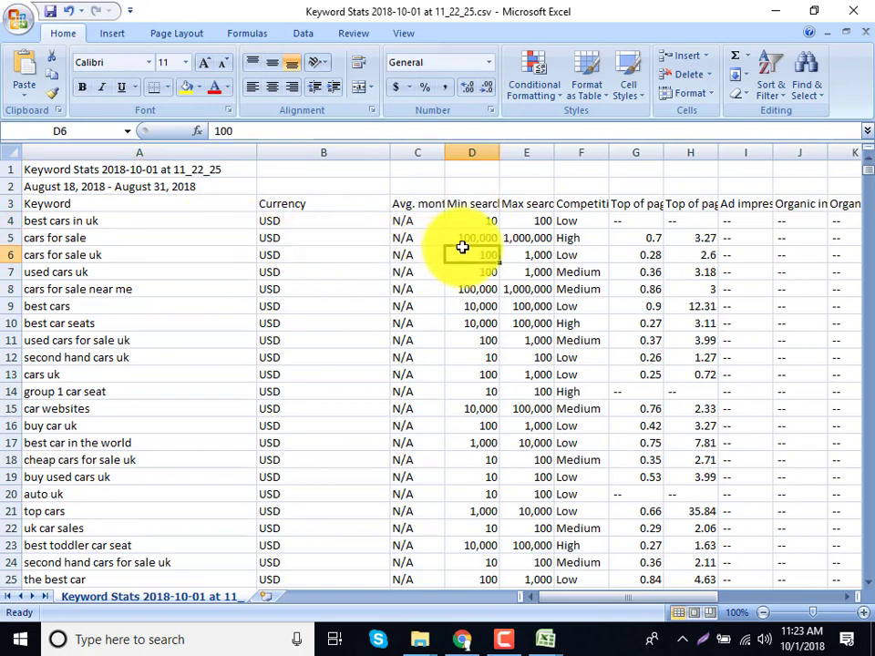
click(520, 241)
click(463, 238)
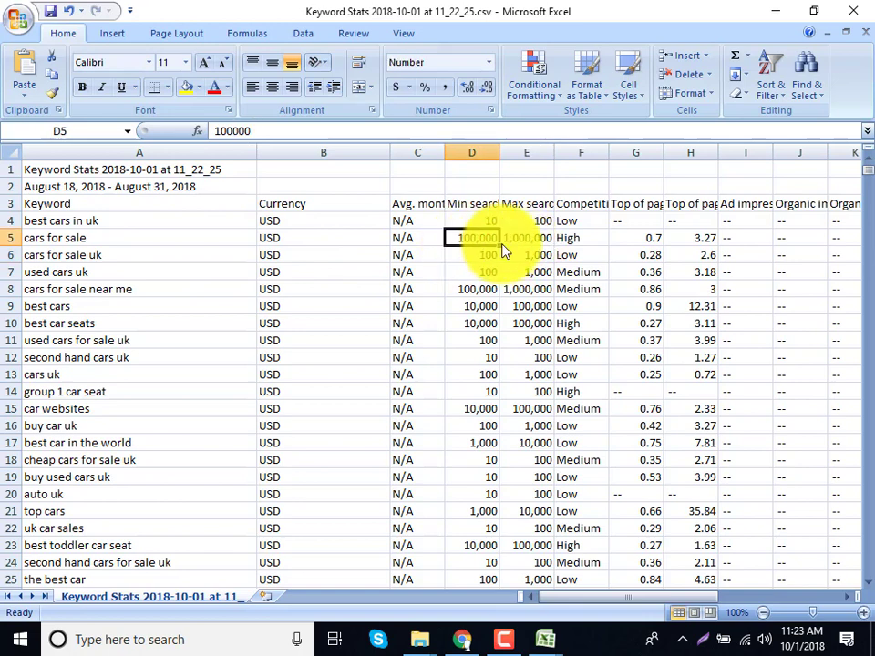
click(504, 243)
click(490, 247)
click(524, 244)
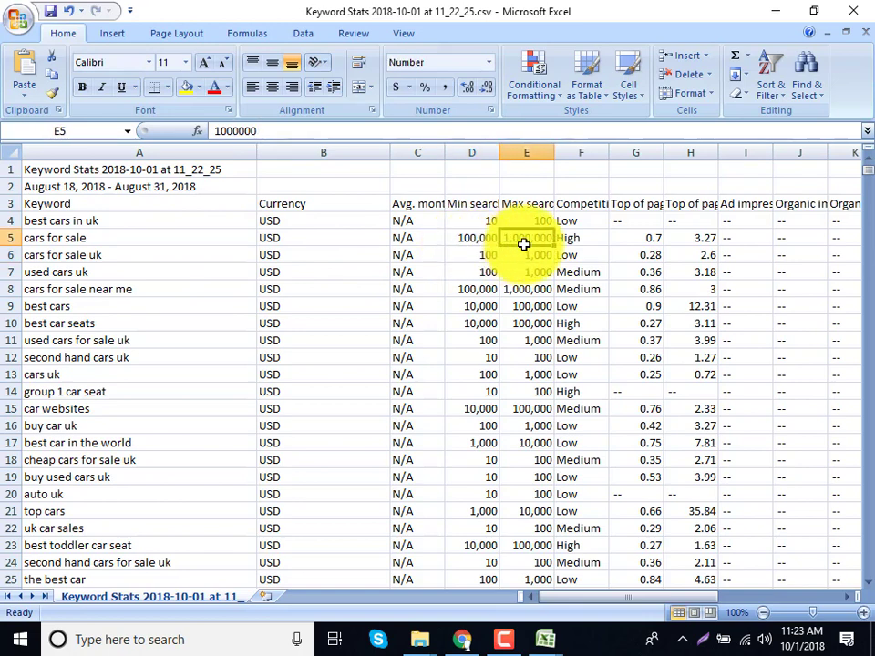
click(480, 304)
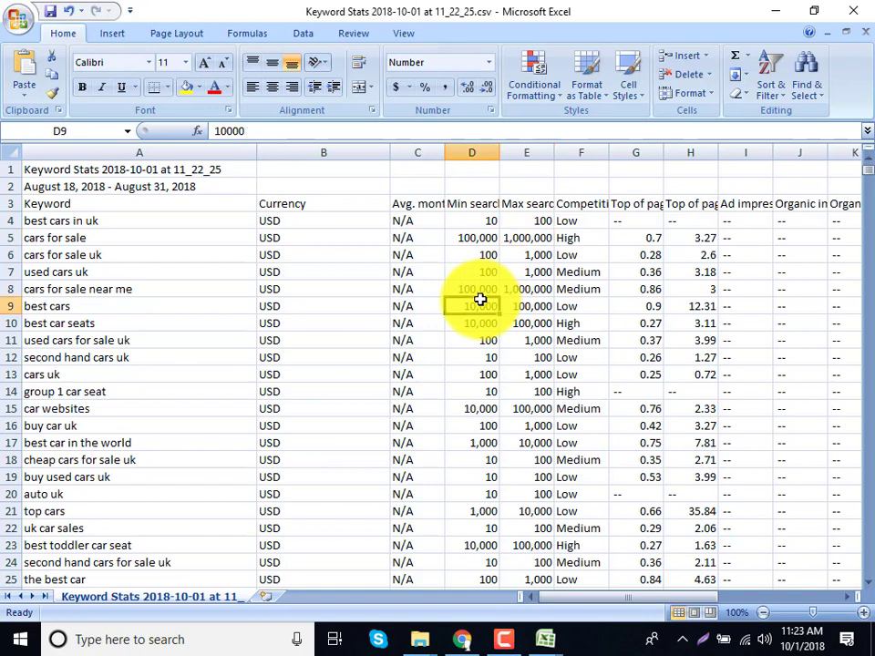
click(534, 290)
click(492, 292)
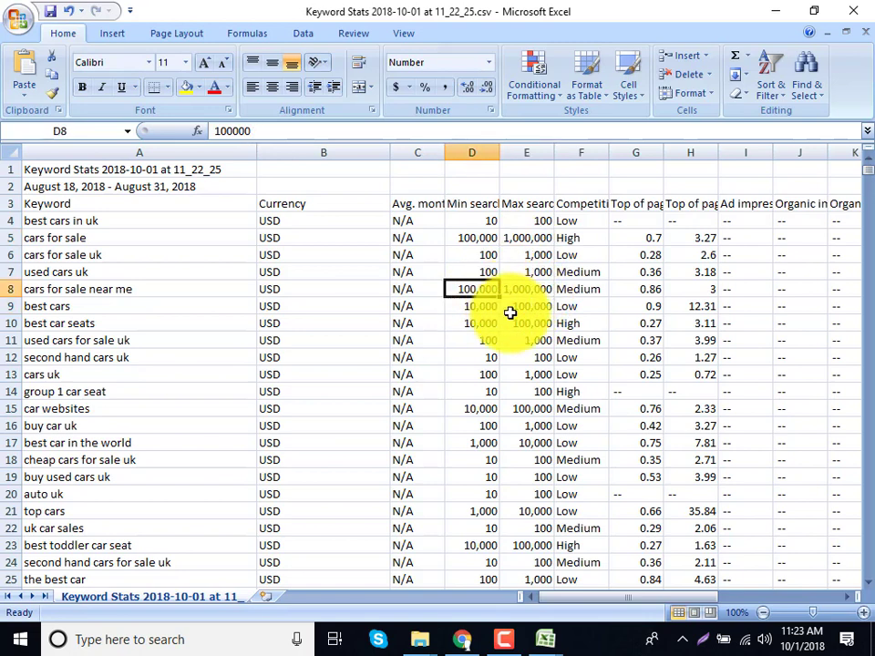
Widen the Min search volume, Max search volume, monthly searches and Competition columns.
drag(499, 149, 545, 148)
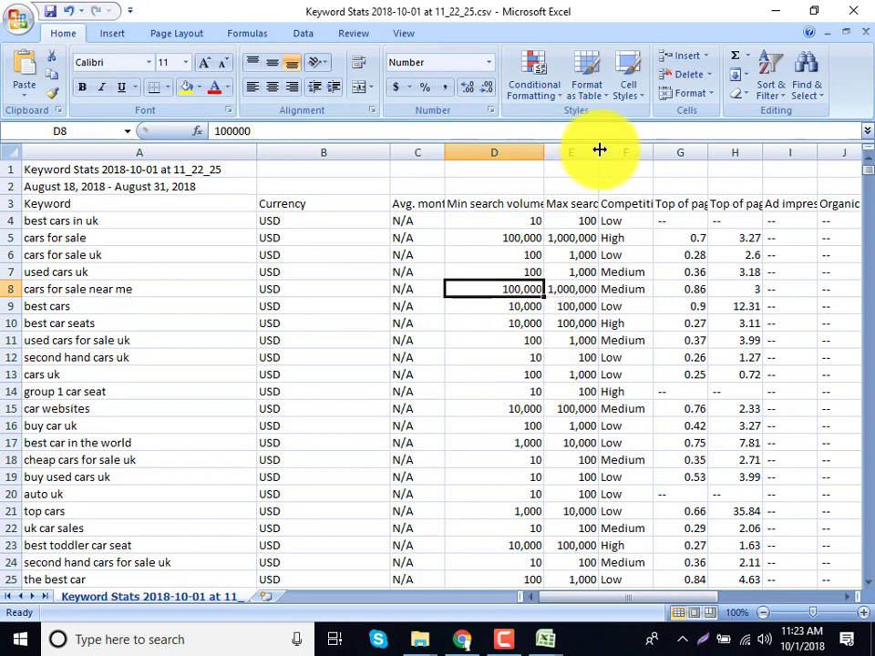
drag(600, 149, 719, 148)
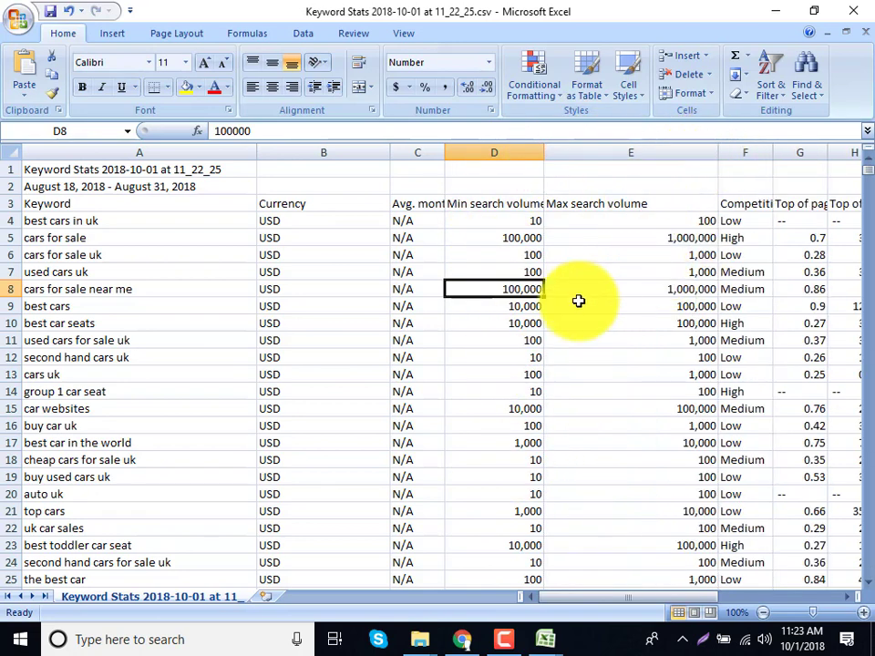
drag(446, 157, 482, 161)
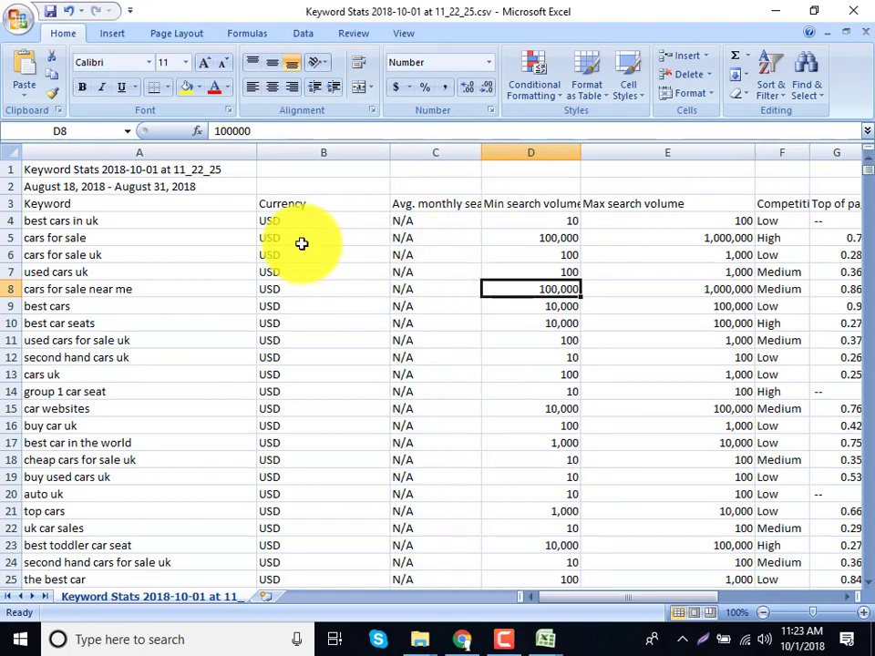
drag(593, 602, 617, 602)
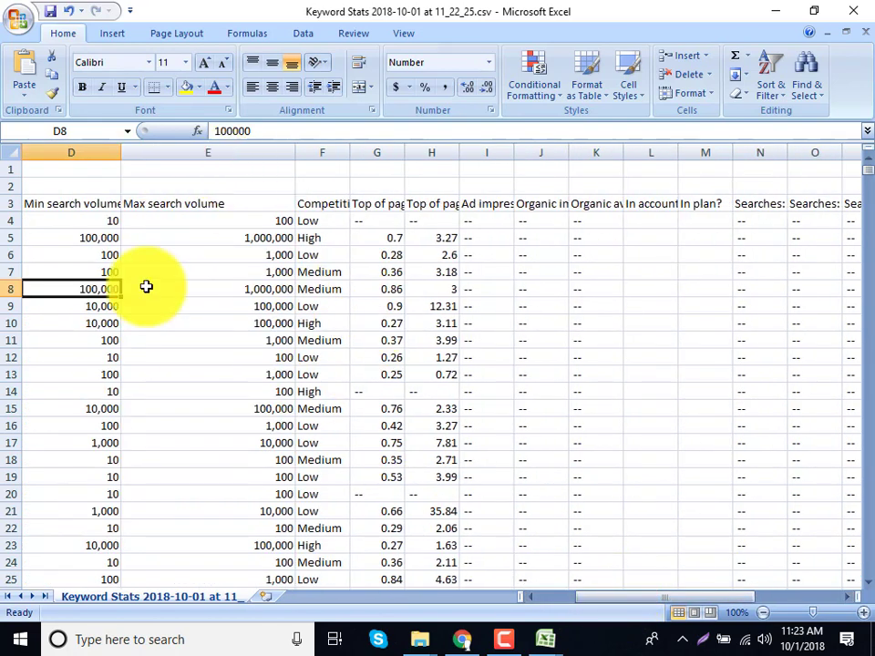
drag(351, 158, 477, 151)
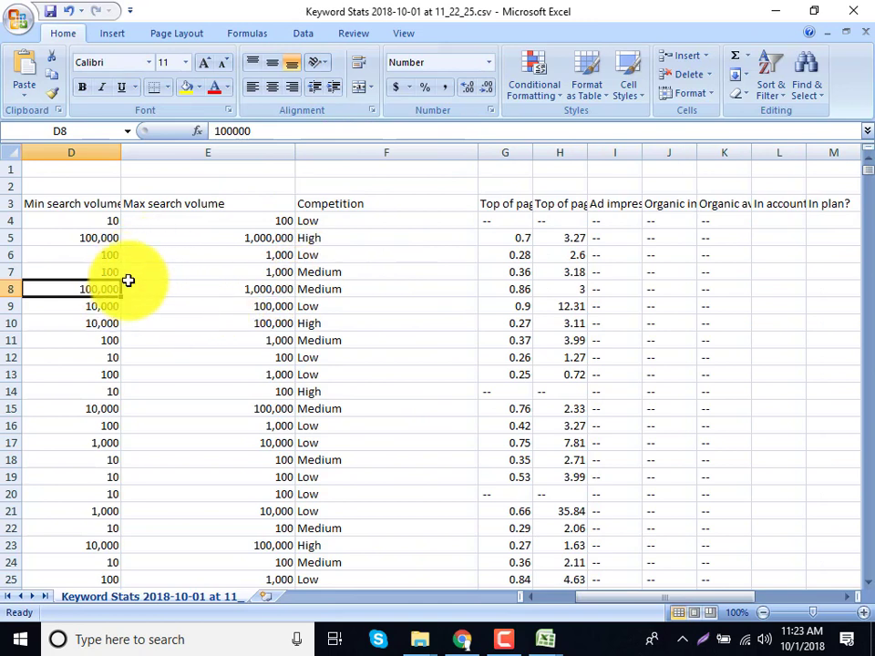
Inspect the Competition values in cells F5, F8 and F9.
click(197, 245)
double_click(321, 236)
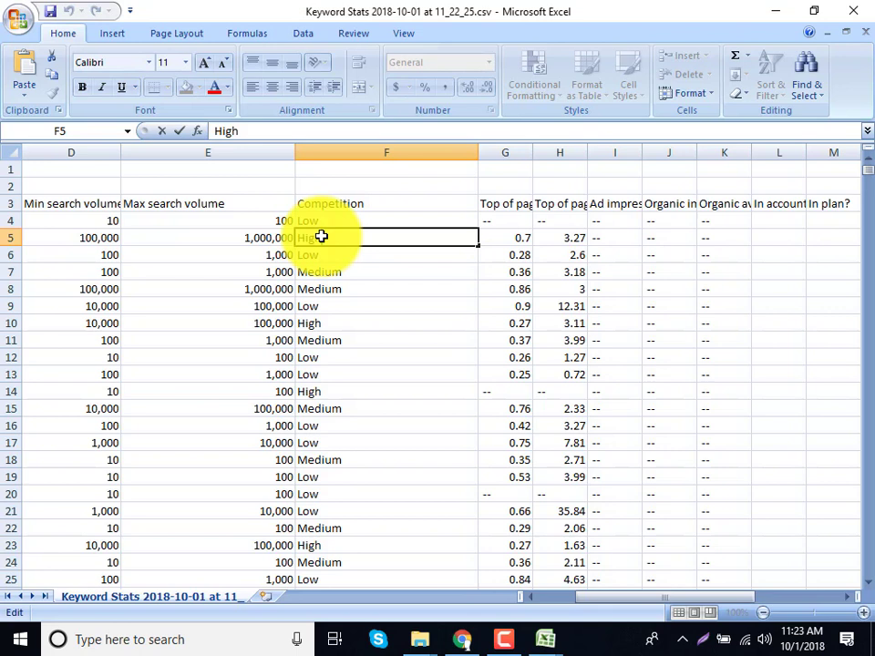
click(310, 288)
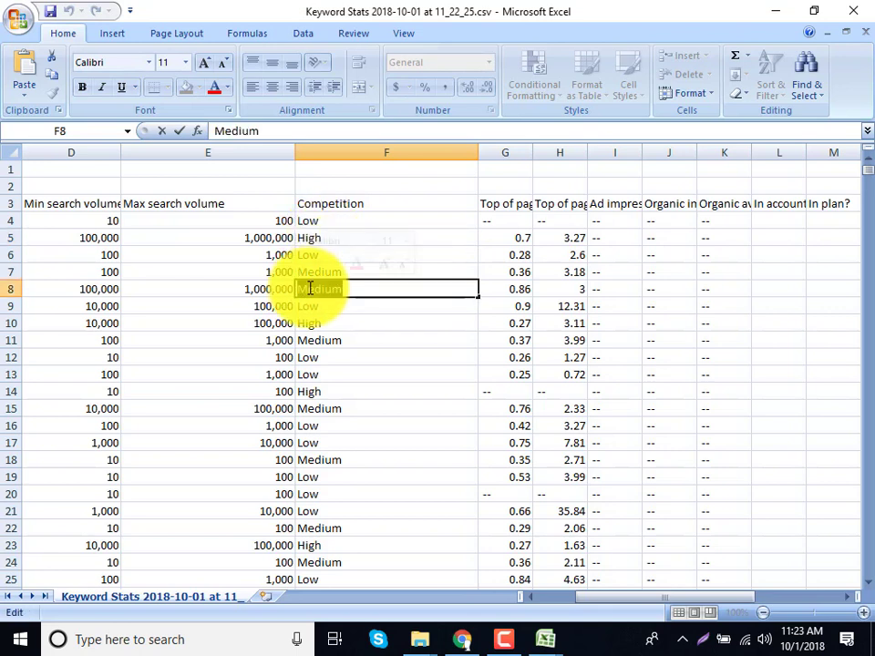
click(312, 306)
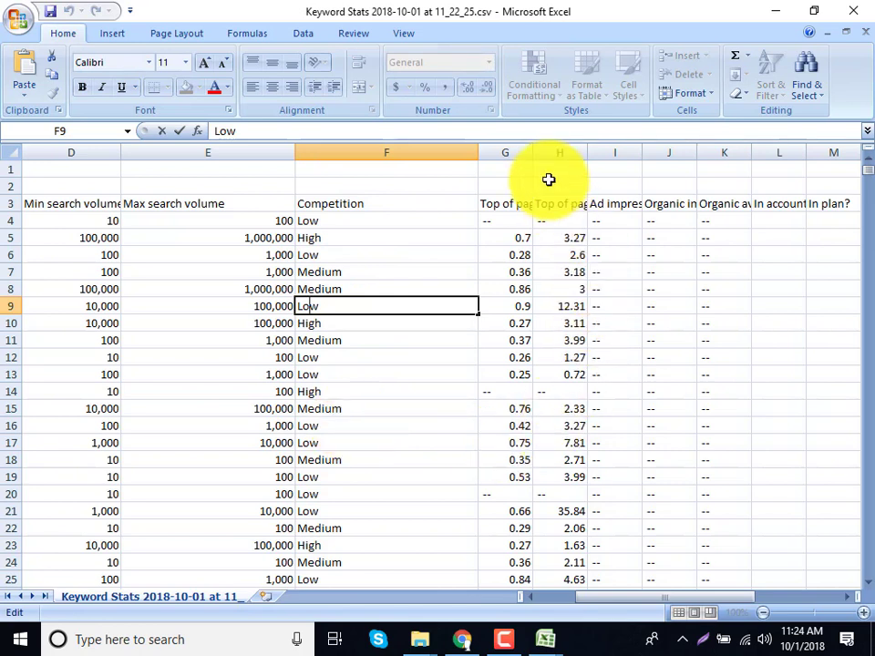
drag(583, 608, 613, 606)
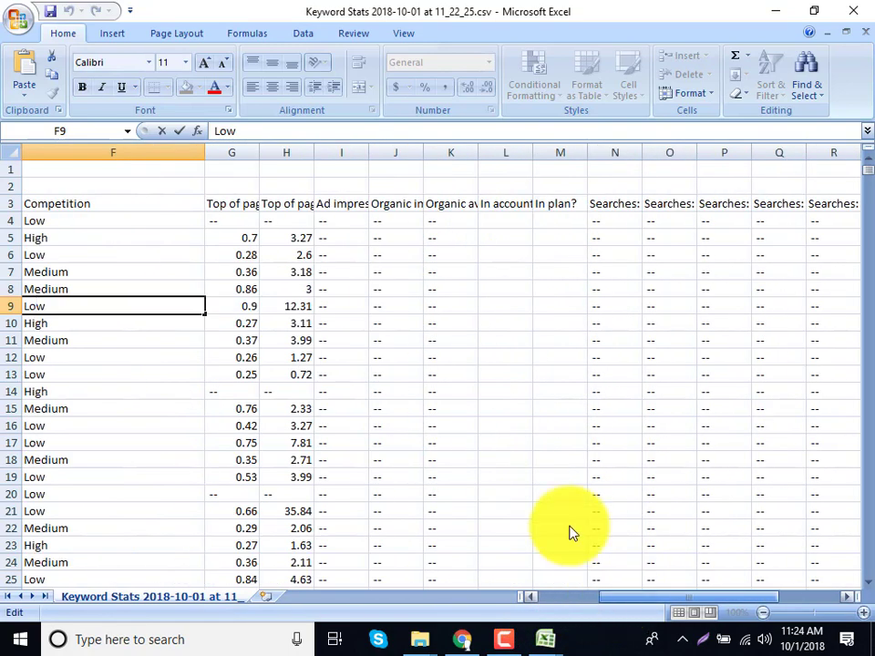
click(312, 162)
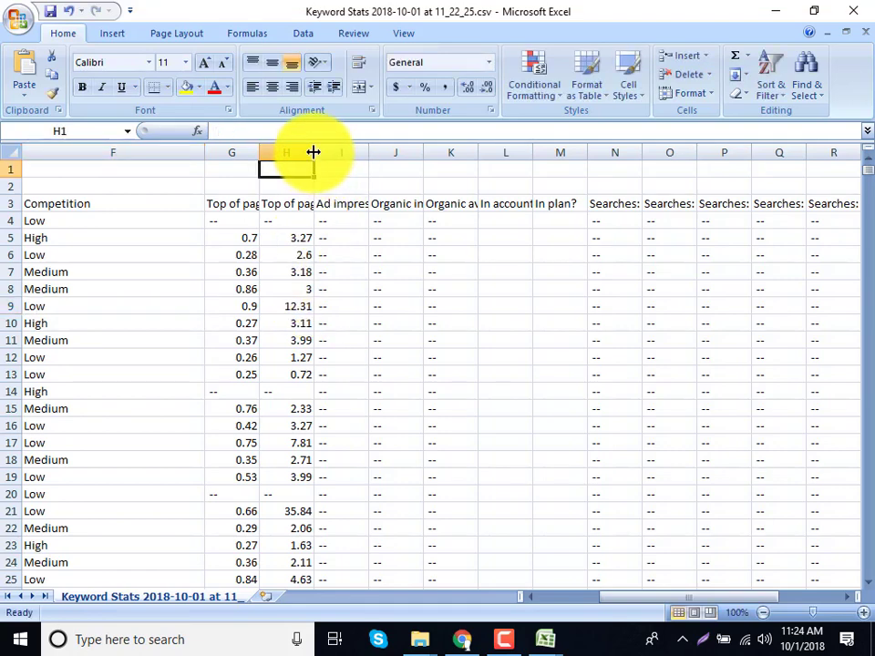
Widen columns H and G to reveal the high- and low-range Top of page bid headings.
drag(313, 152, 498, 156)
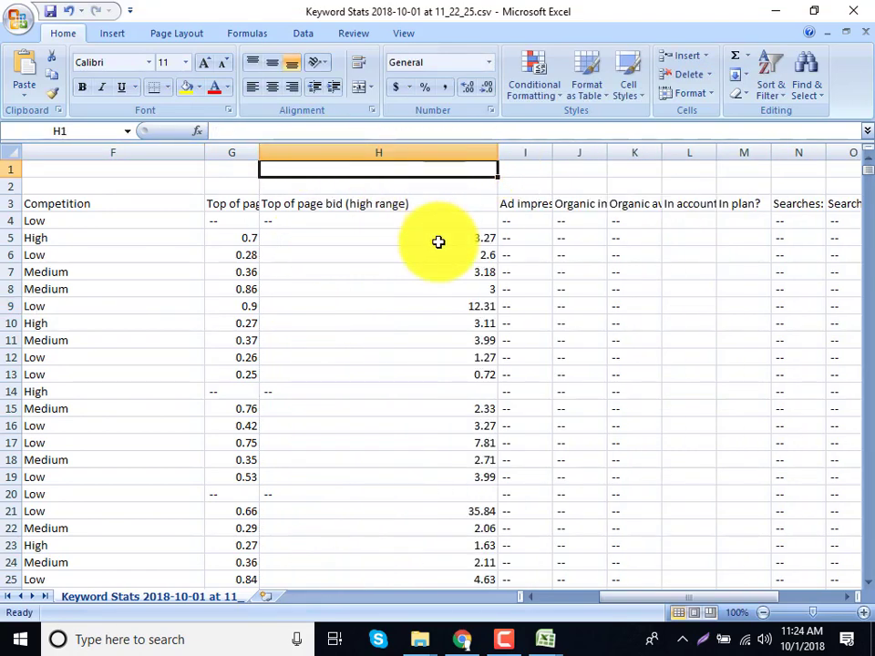
click(438, 241)
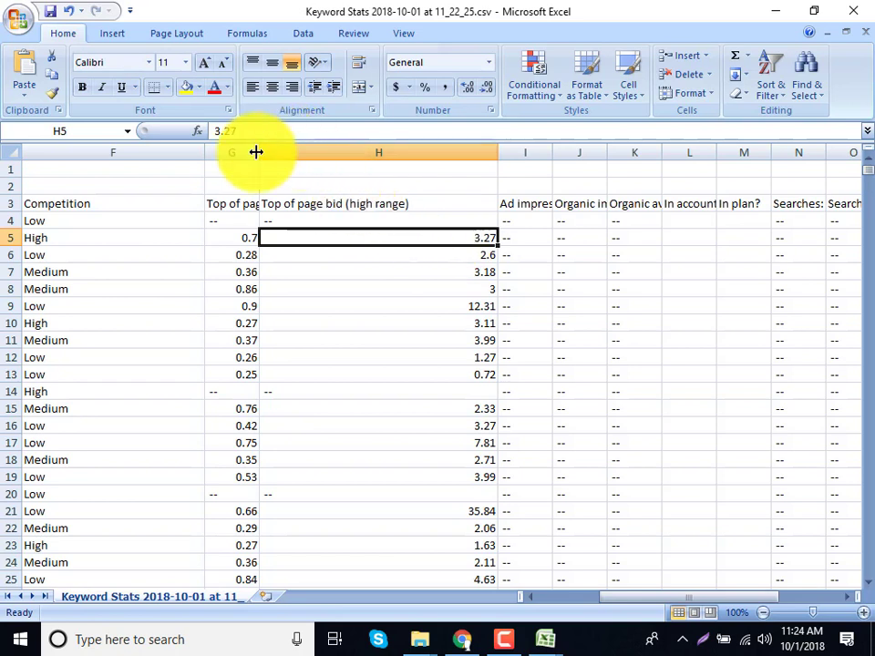
drag(256, 152, 335, 170)
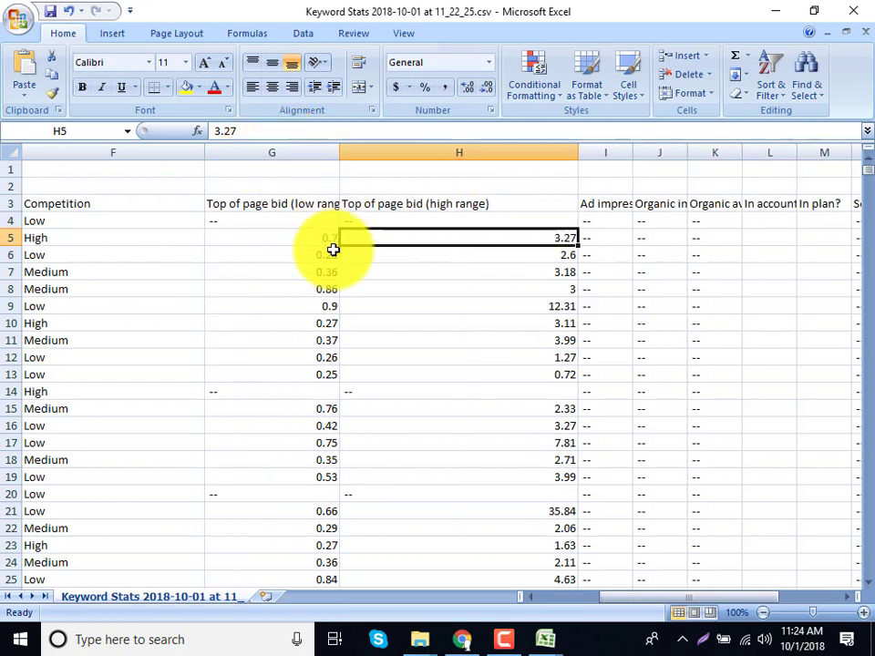
click(326, 238)
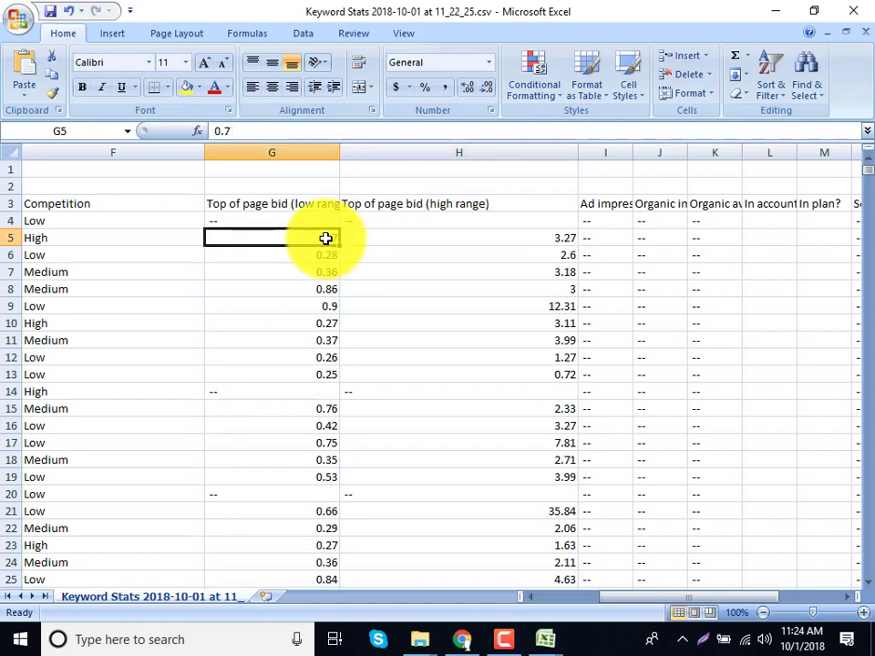
click(436, 238)
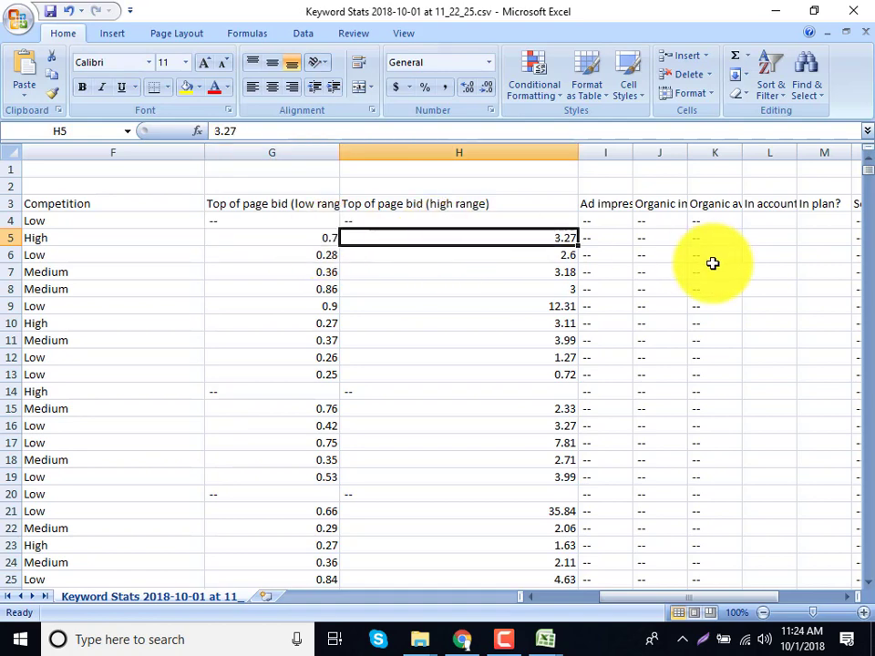
click(560, 600)
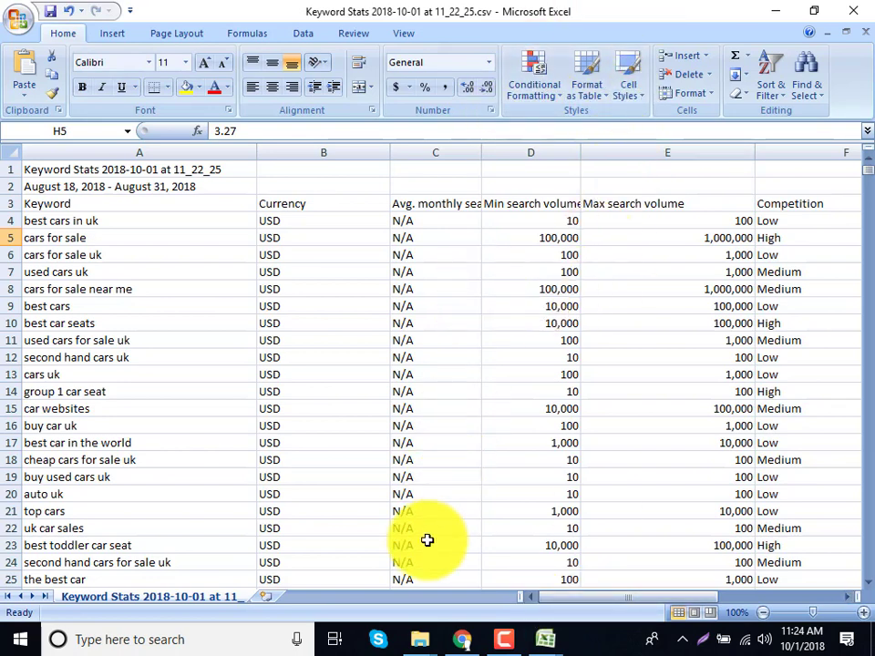
click(584, 597)
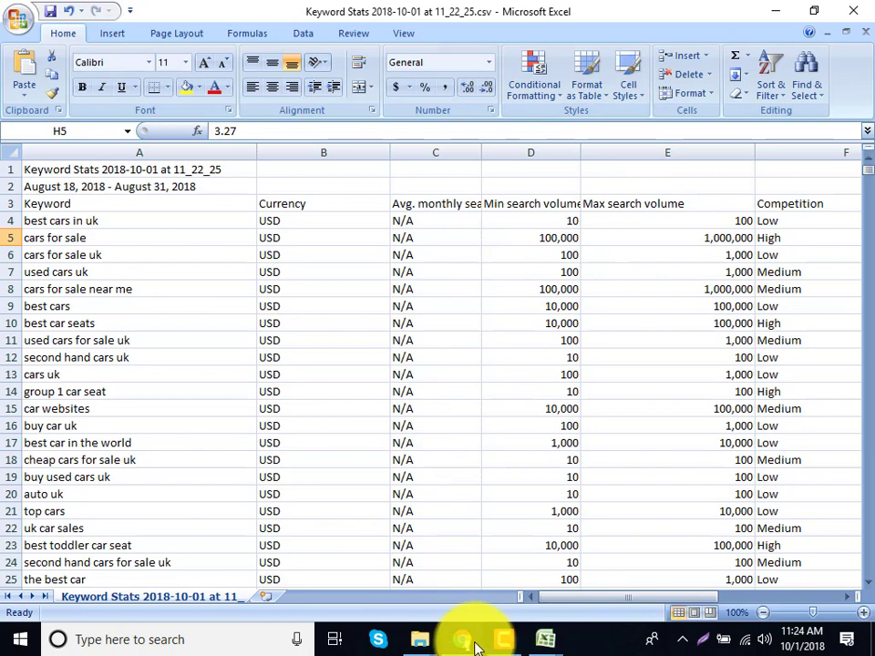
Switch to Chrome and open its Settings and Extensions pages.
click(464, 639)
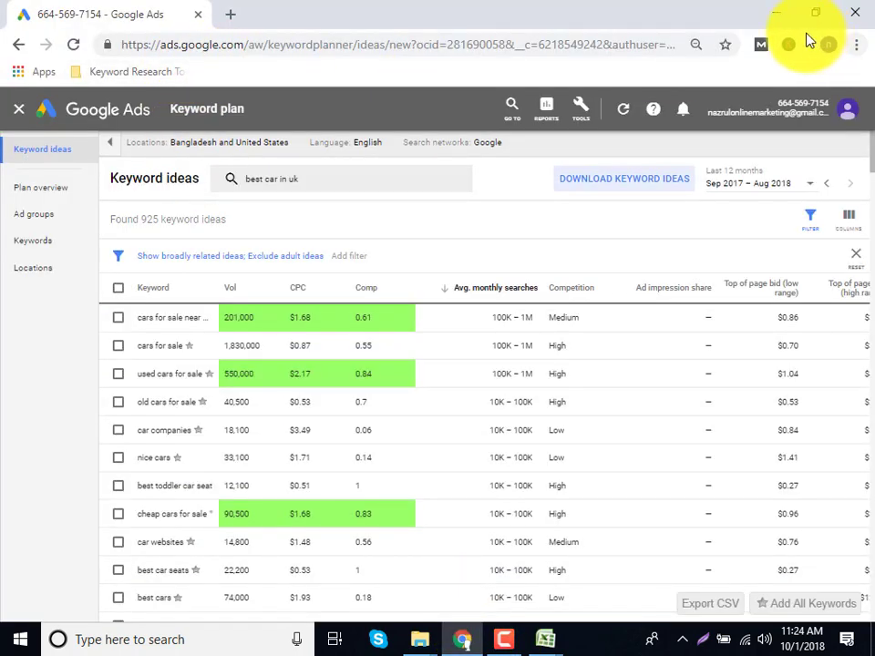
click(857, 45)
click(685, 354)
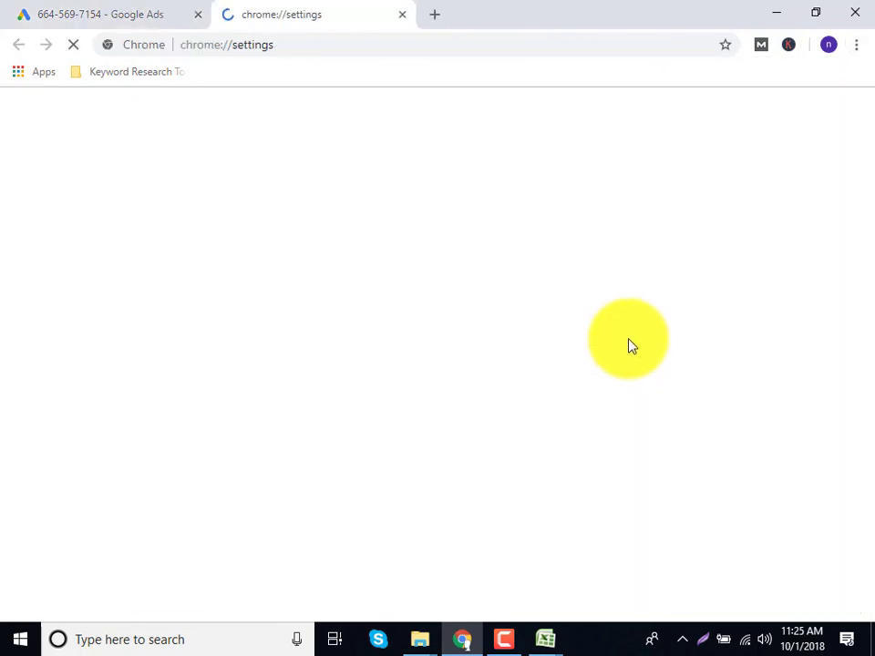
click(857, 45)
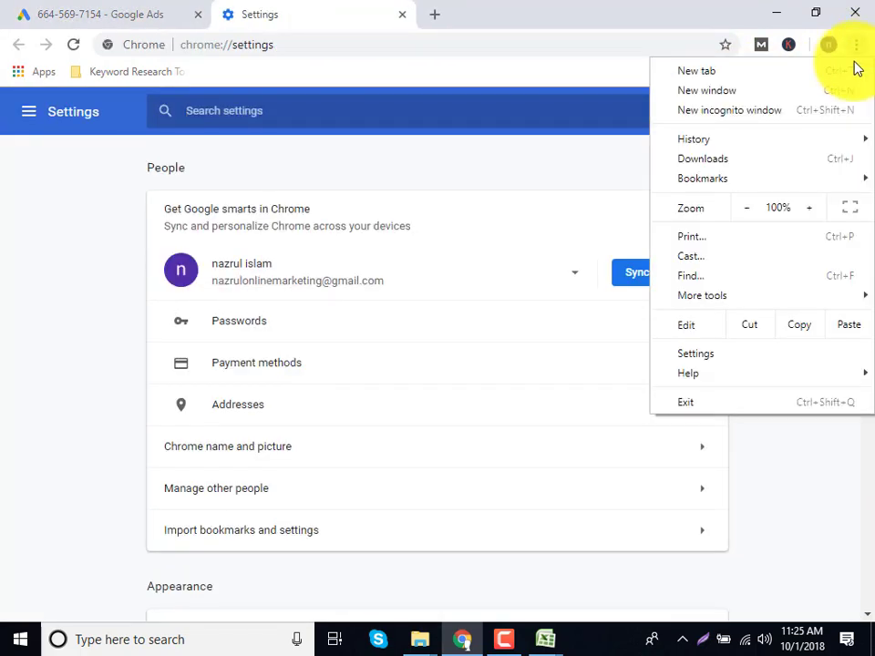
mouse_move(712, 301)
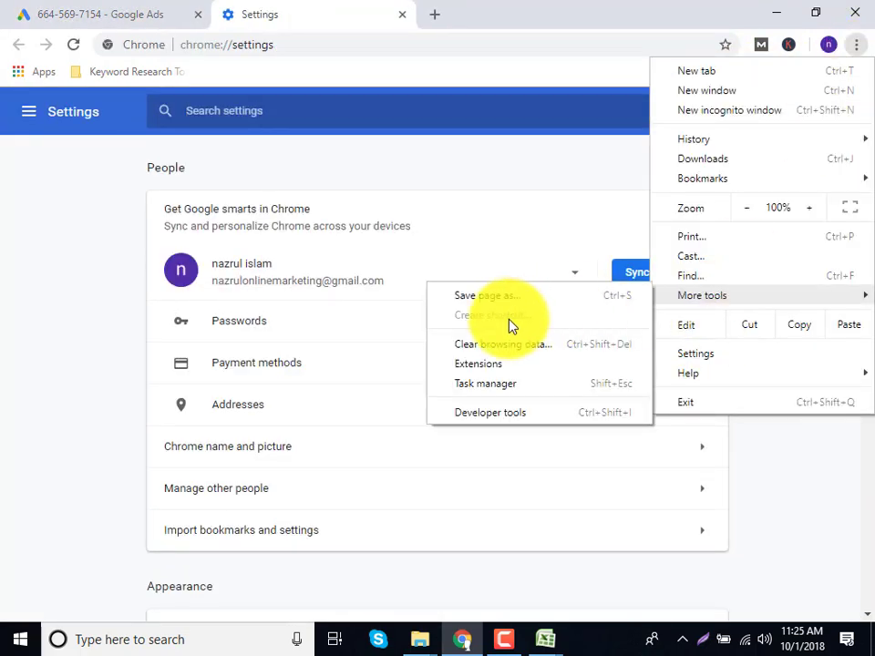
click(500, 365)
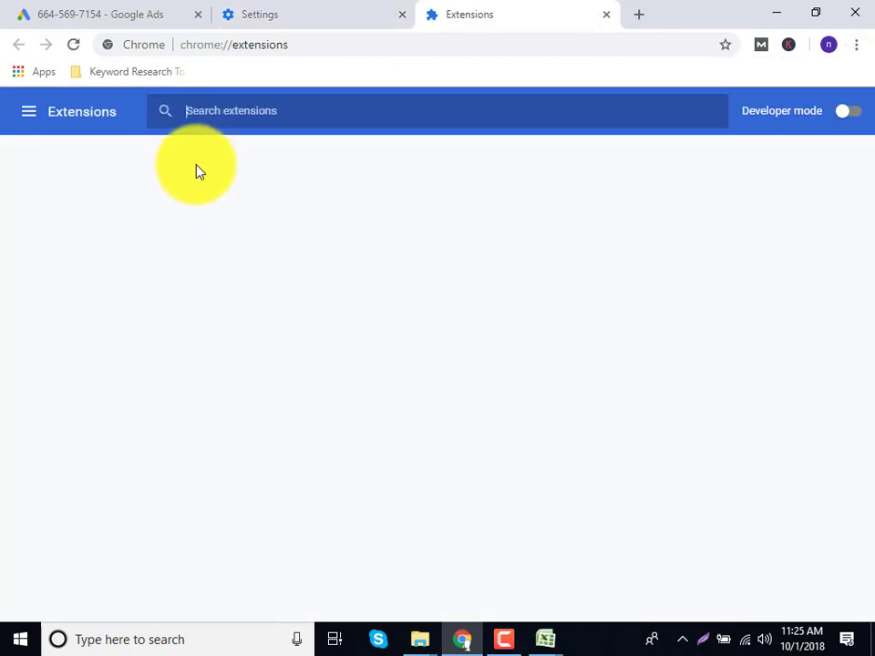
Remove Keywords Everywhere, then close the Settings and Extensions tabs.
click(550, 275)
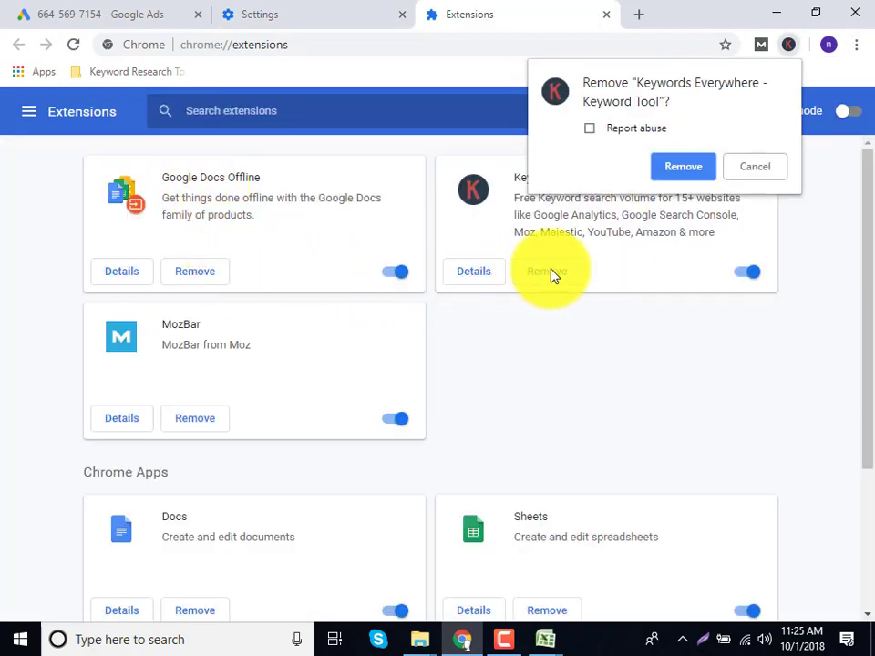
click(674, 170)
click(402, 15)
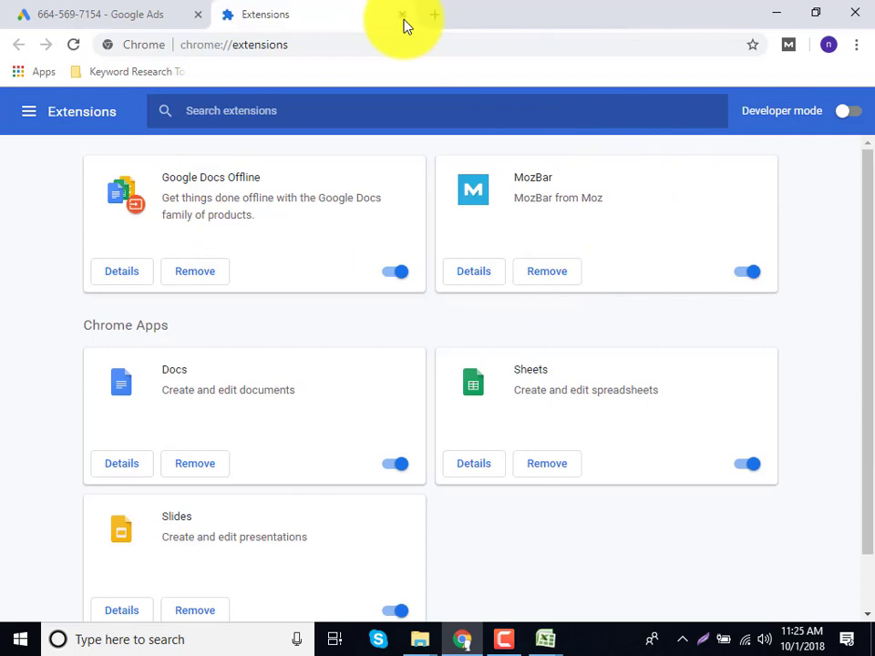
click(402, 15)
Search 'keyword everywhere' in a new tab and add the extension from its Chrome Web Store page.
click(232, 15)
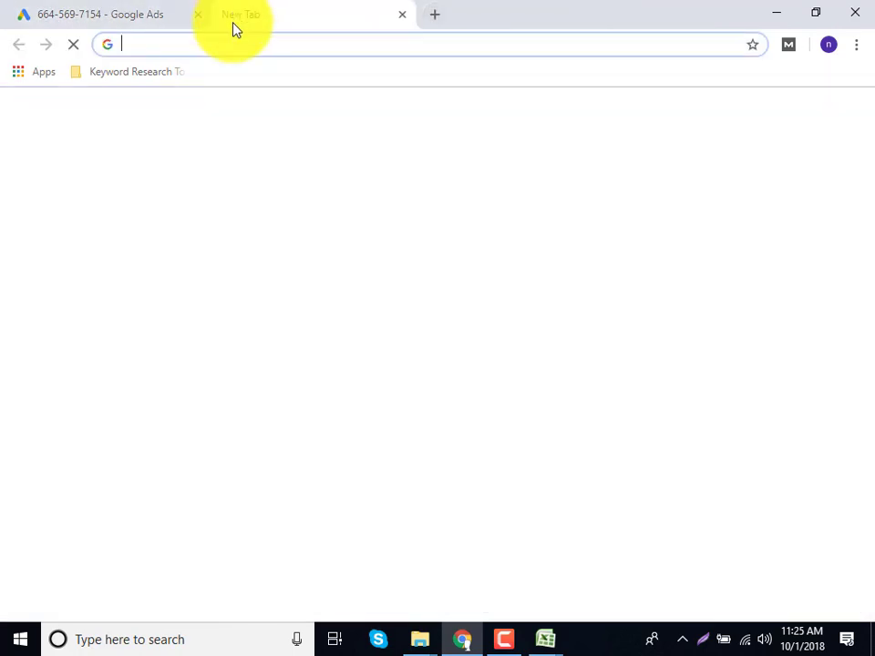
text(ke)
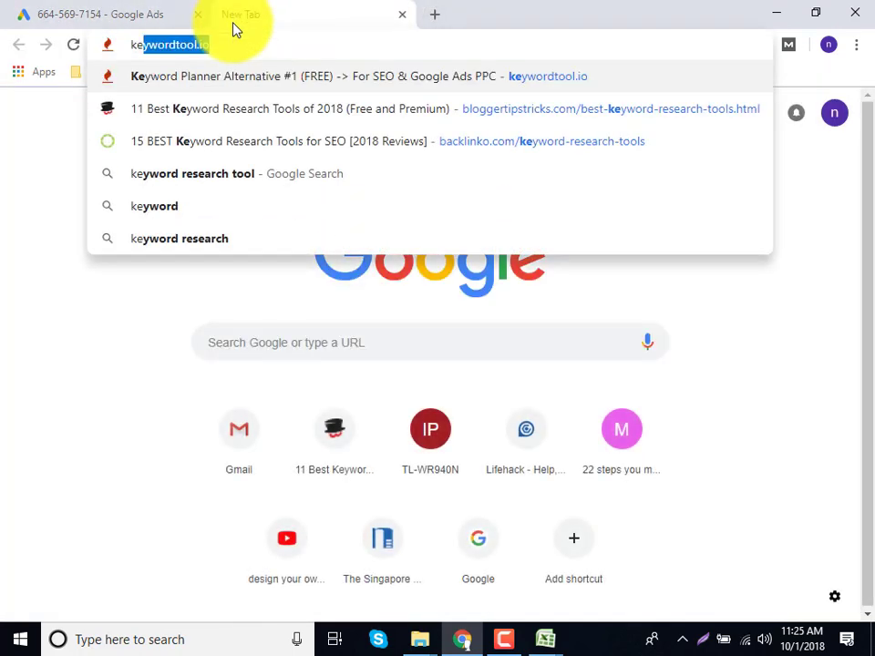
text(y)
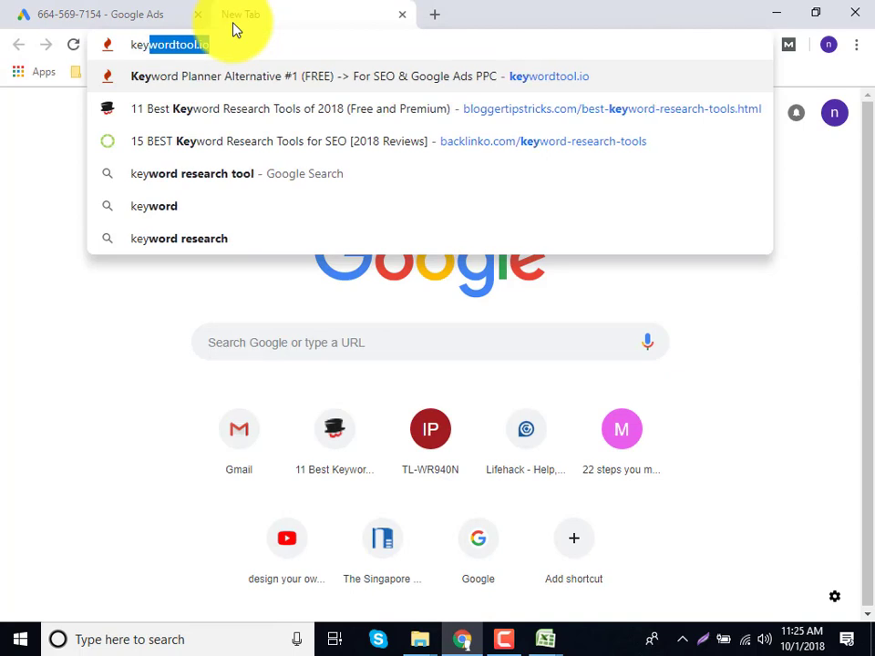
text(word )
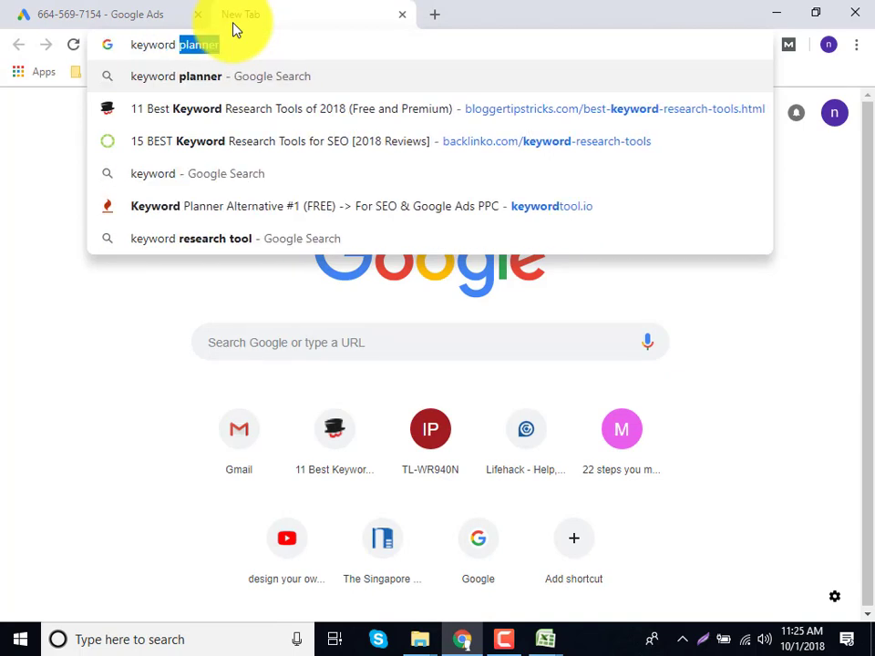
text(everywhere)
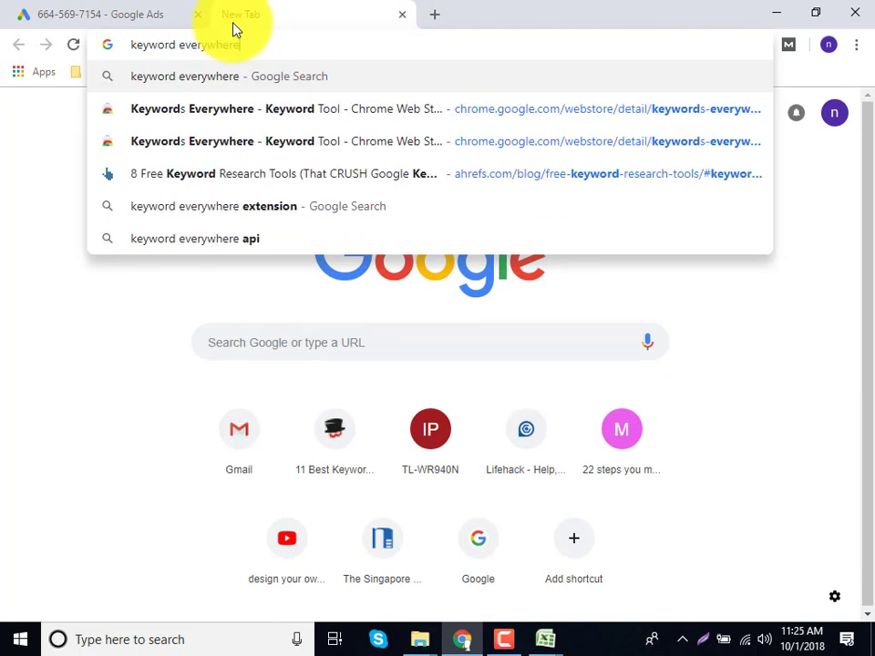
key(Return)
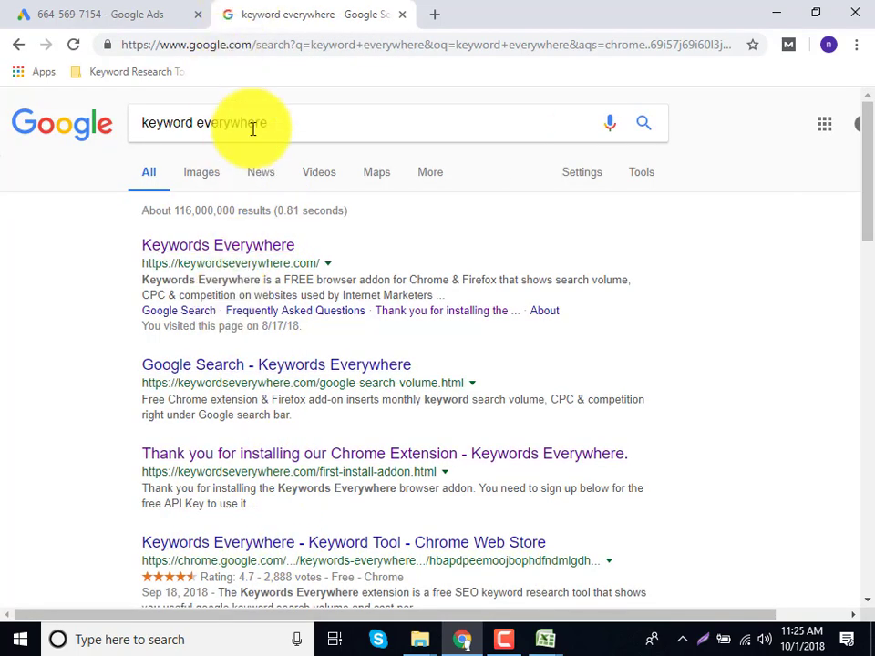
click(255, 545)
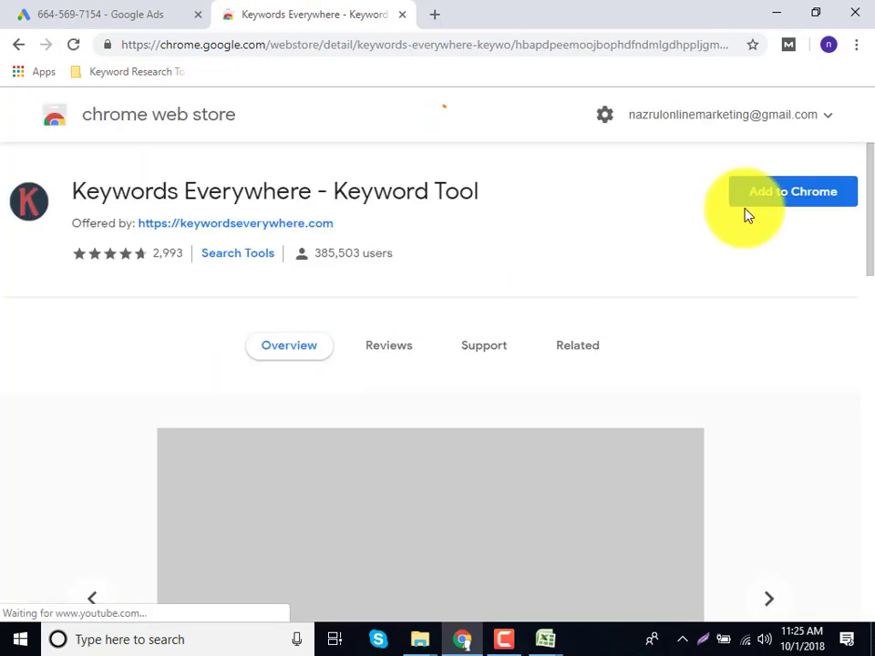
click(776, 204)
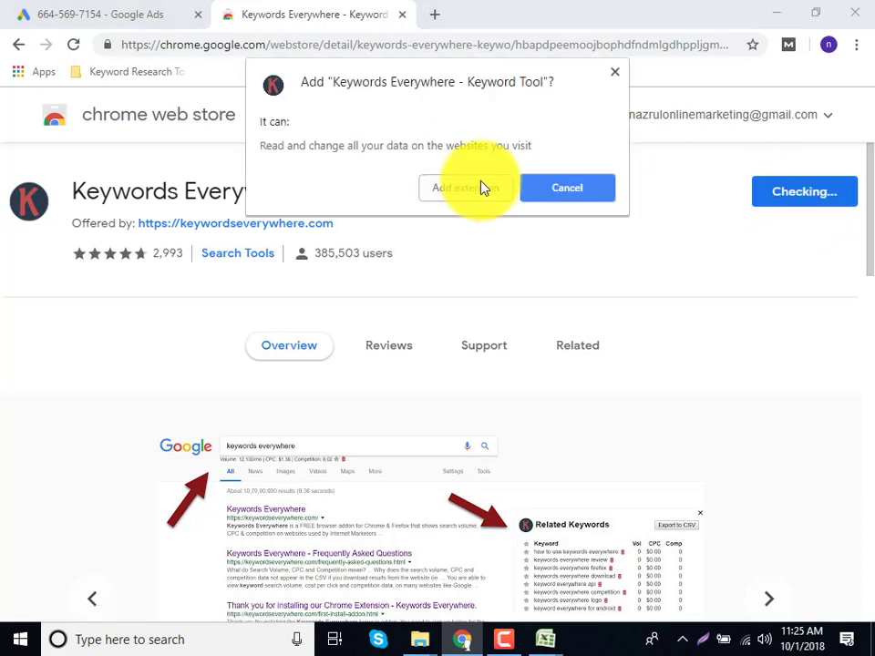
click(478, 188)
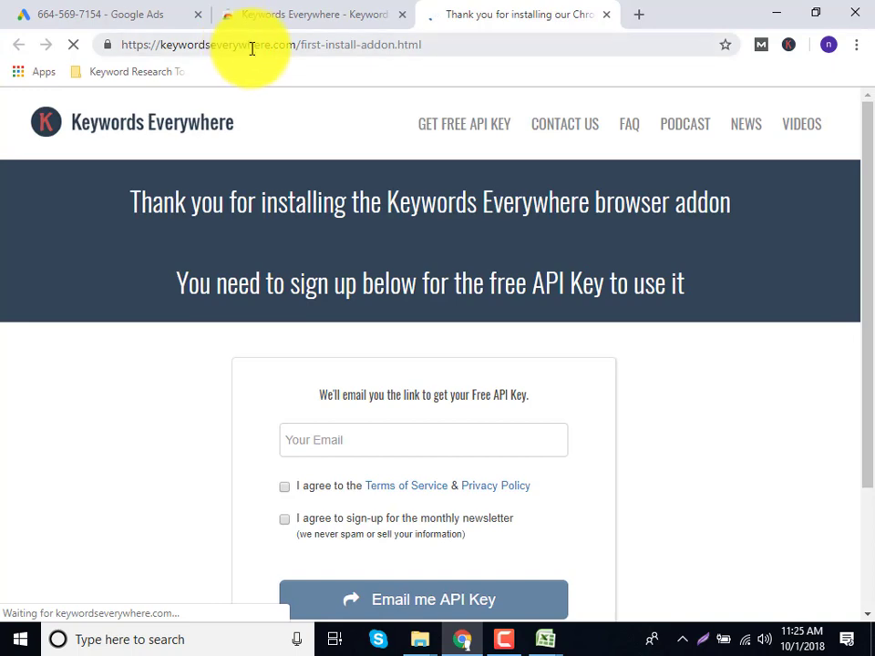
Search for keyword everywhere again and open its Chrome Web Store listing.
click(252, 48)
click(256, 25)
click(255, 50)
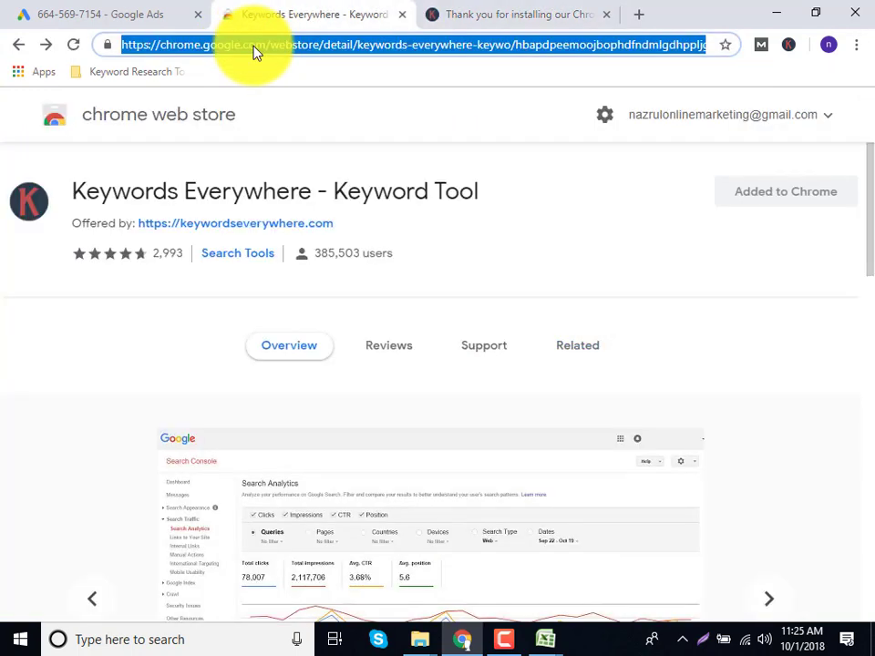
text(ke)
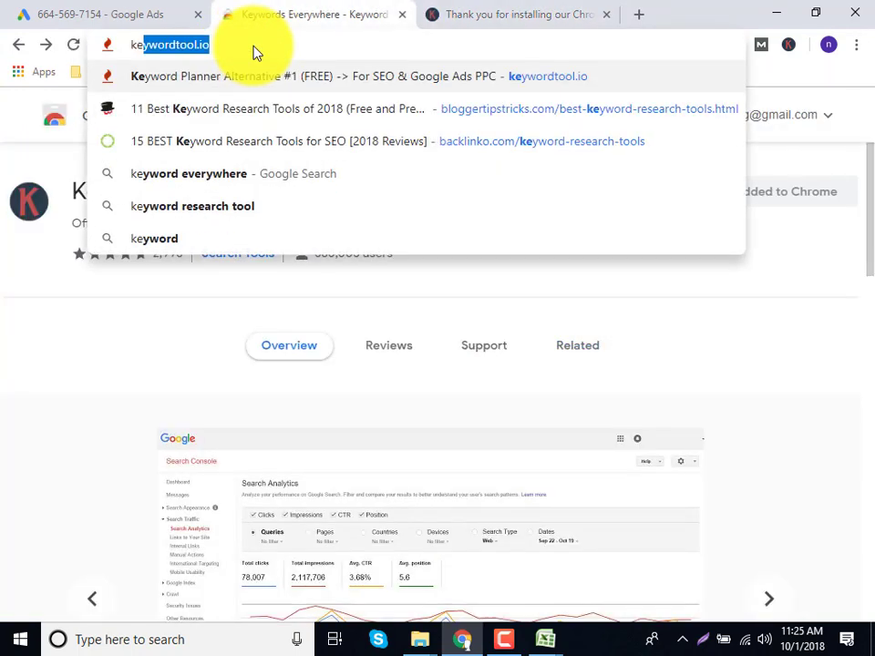
text(ywprd)
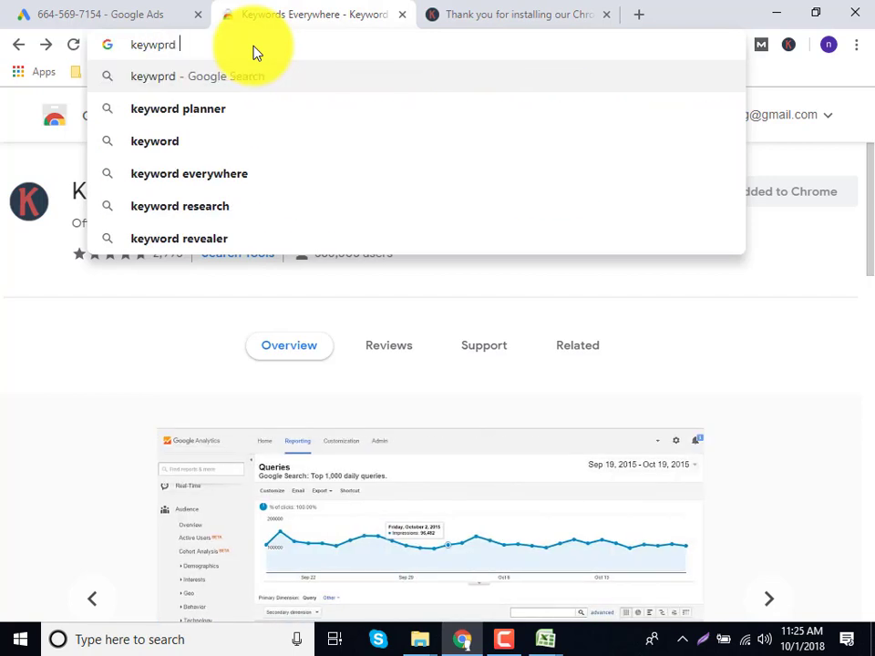
key(Down)
key(Down)
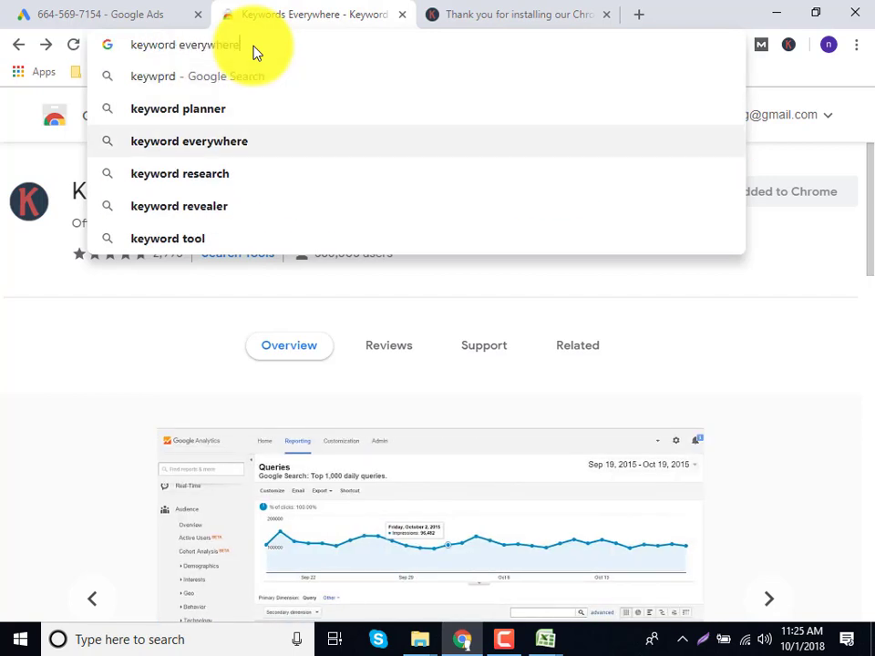
key(Return)
click(253, 48)
right_click(253, 48)
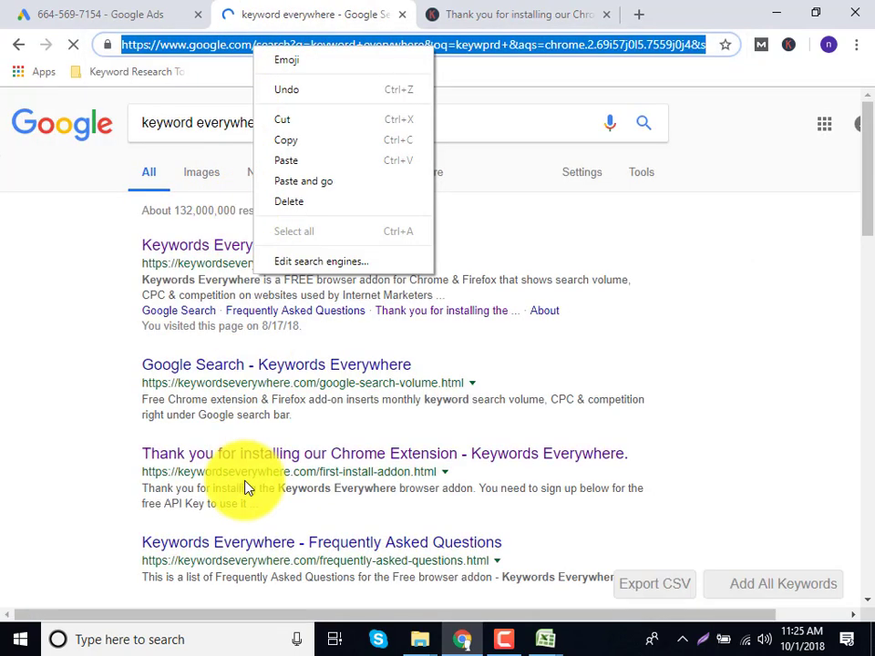
scroll(248, 490, down, 2)
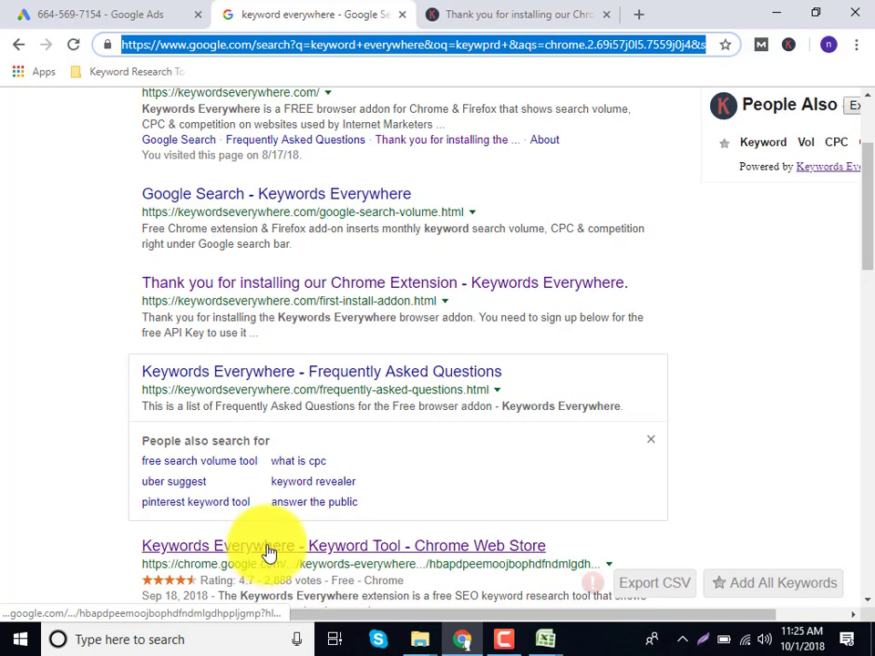
key(XF86MonBrightnessDown)
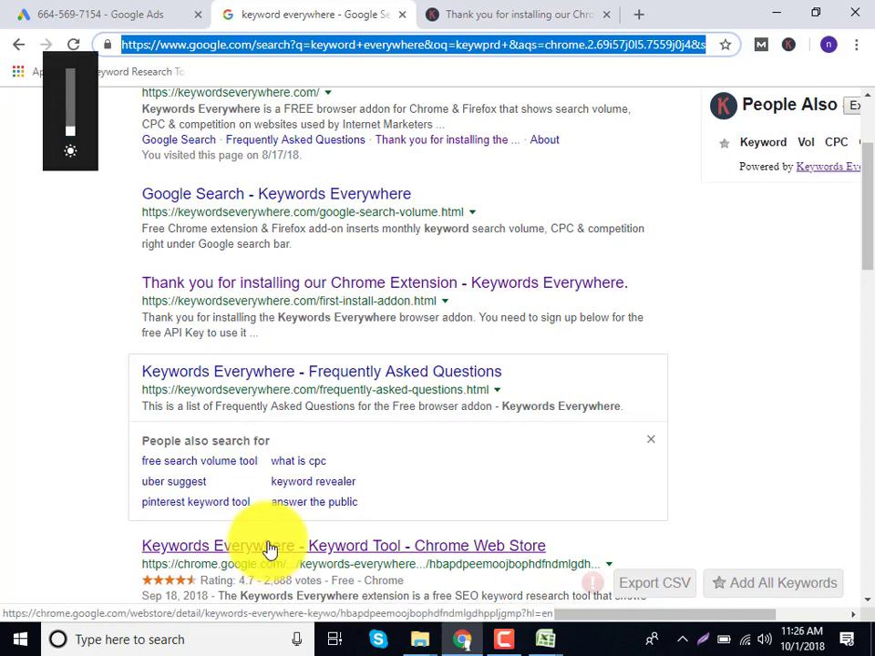
click(270, 550)
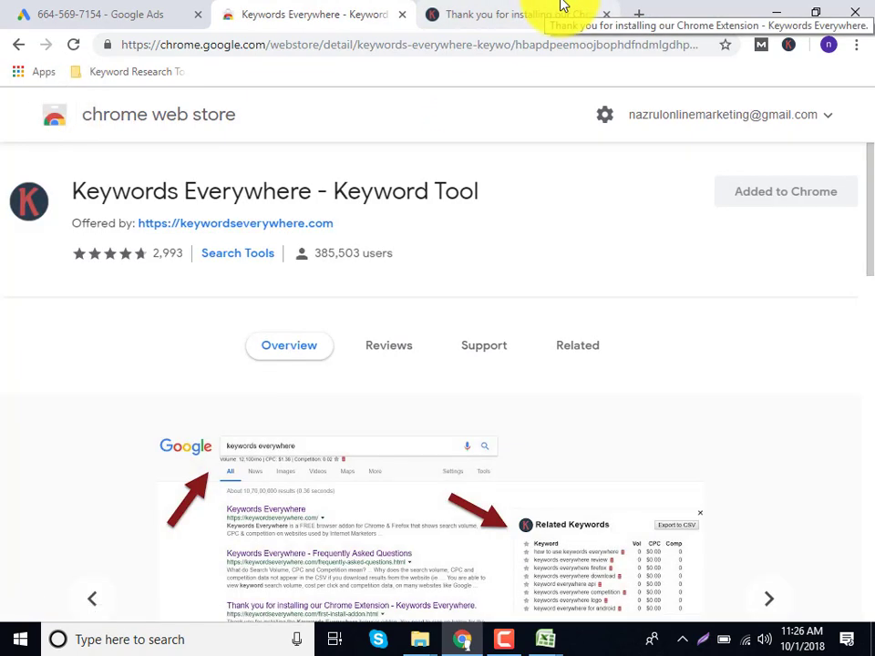
Check the Keywords Everywhere extension menu and go to the API key sign-up page.
click(500, 9)
click(351, 11)
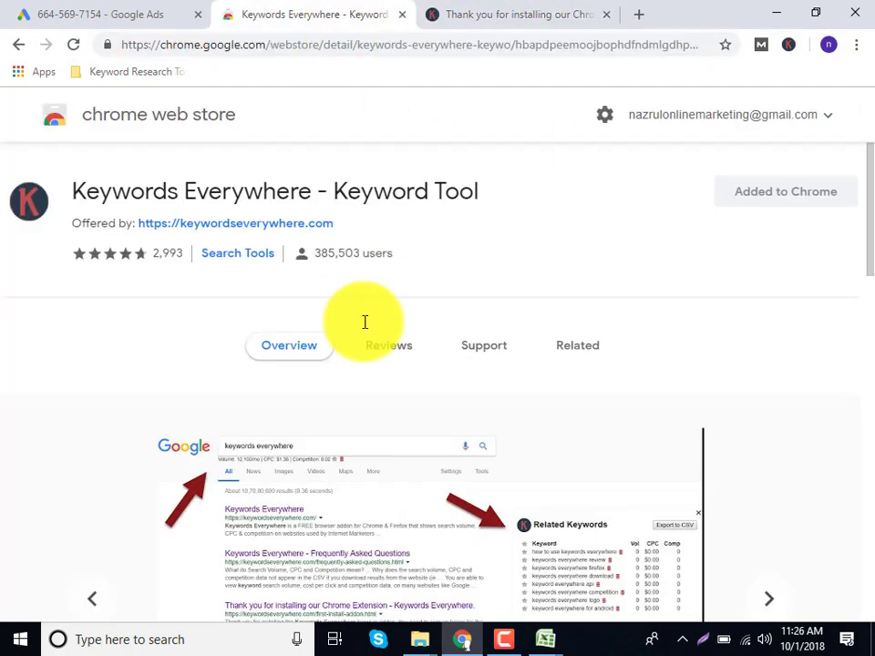
scroll(369, 333, down, 2)
scroll(370, 333, up, 1)
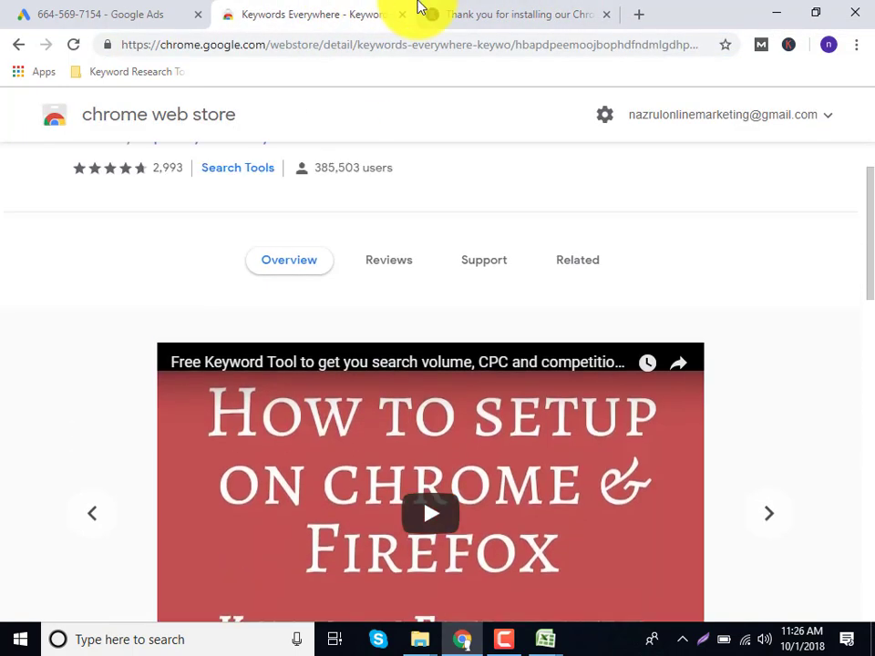
scroll(282, 157, up, 1)
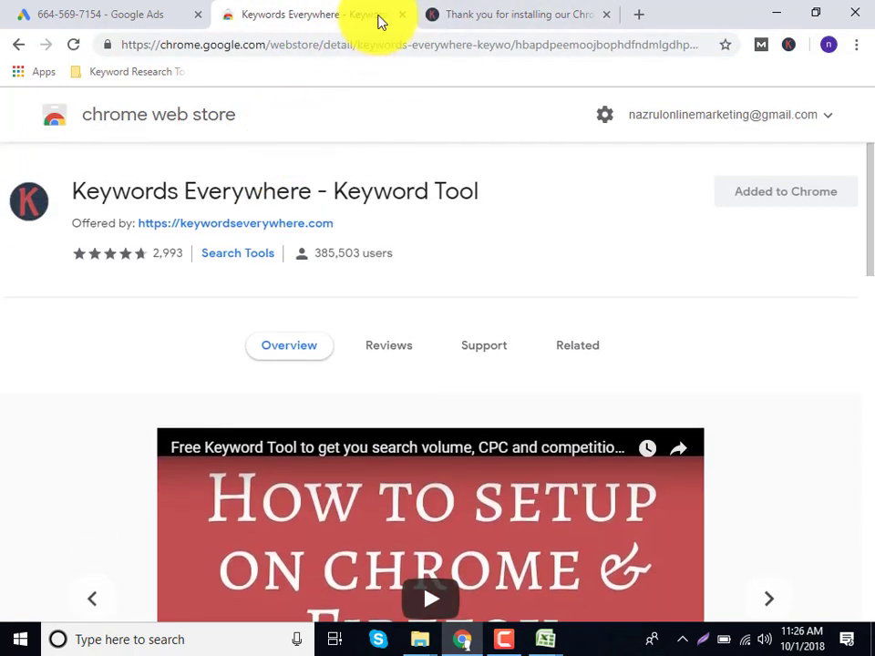
click(793, 47)
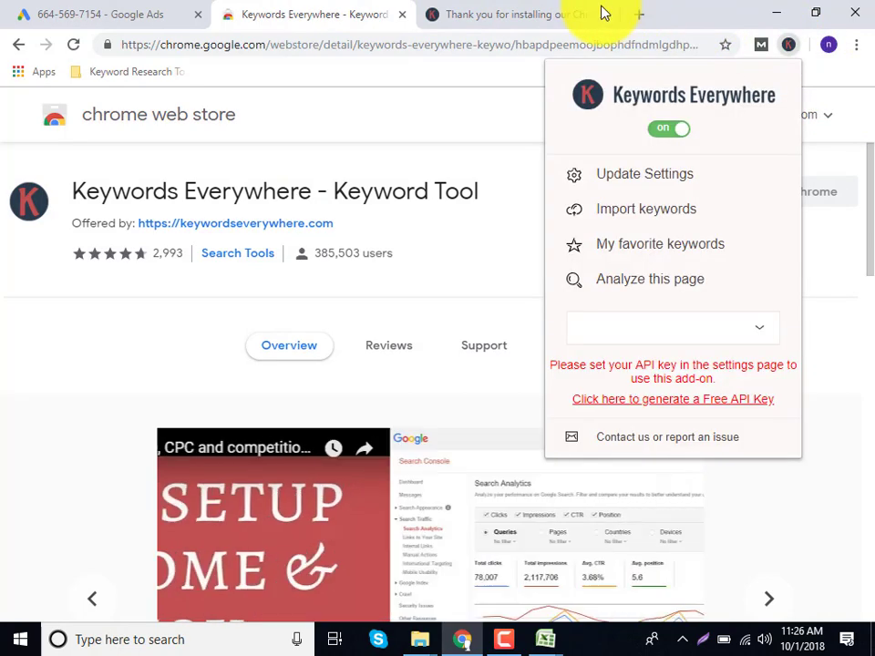
click(526, 9)
click(526, 8)
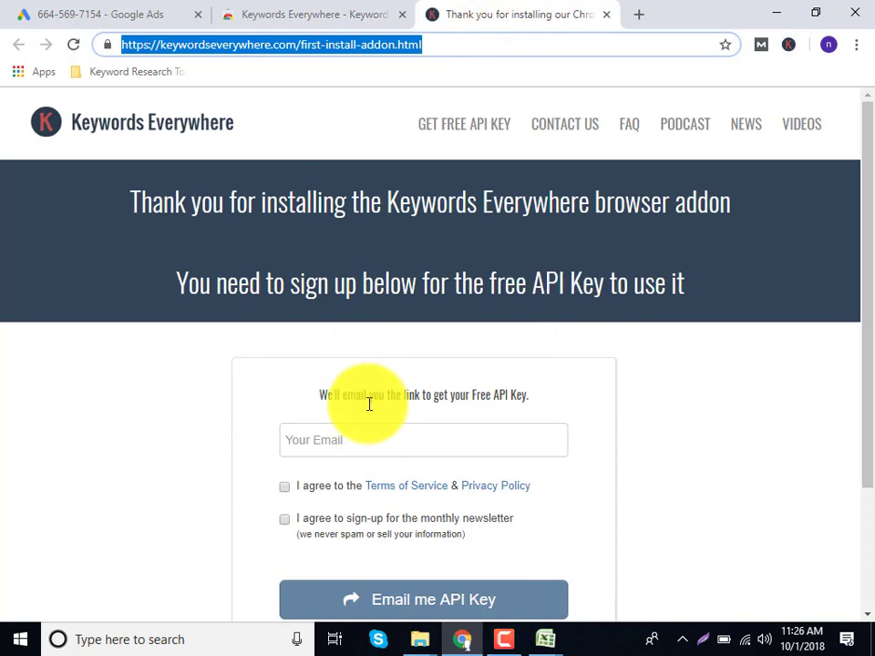
Fill in the saved email, accept the terms and newsletter, and request the API key.
click(312, 440)
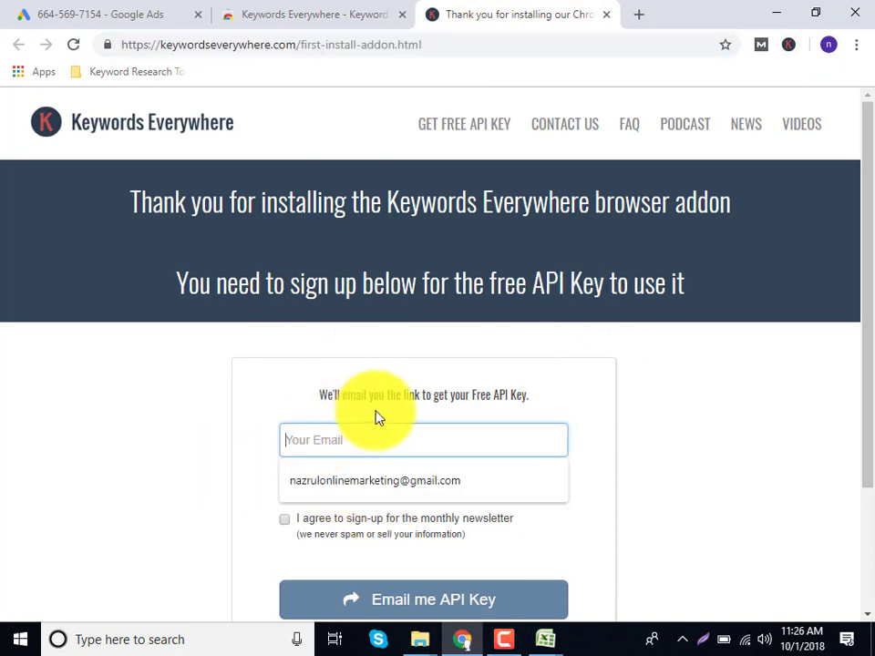
click(367, 481)
click(285, 485)
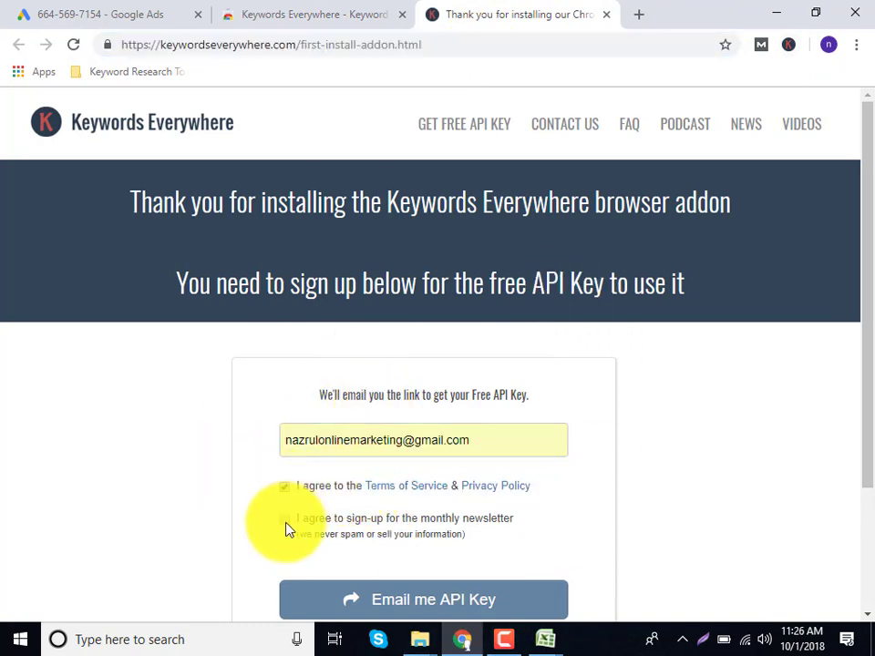
click(284, 519)
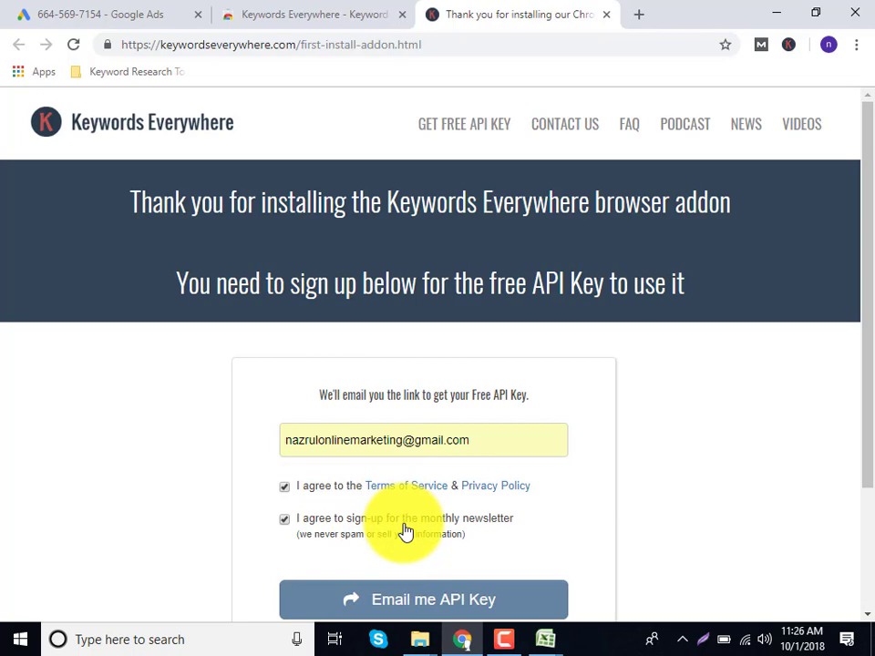
click(387, 602)
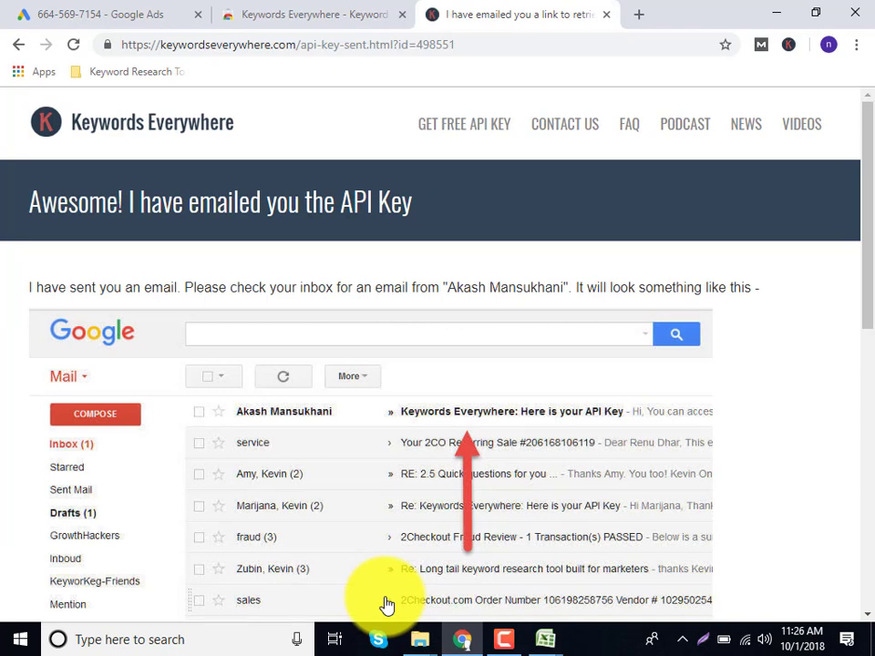
Search for gmail in a new tab and open Gmail in its basic HTML view.
click(641, 17)
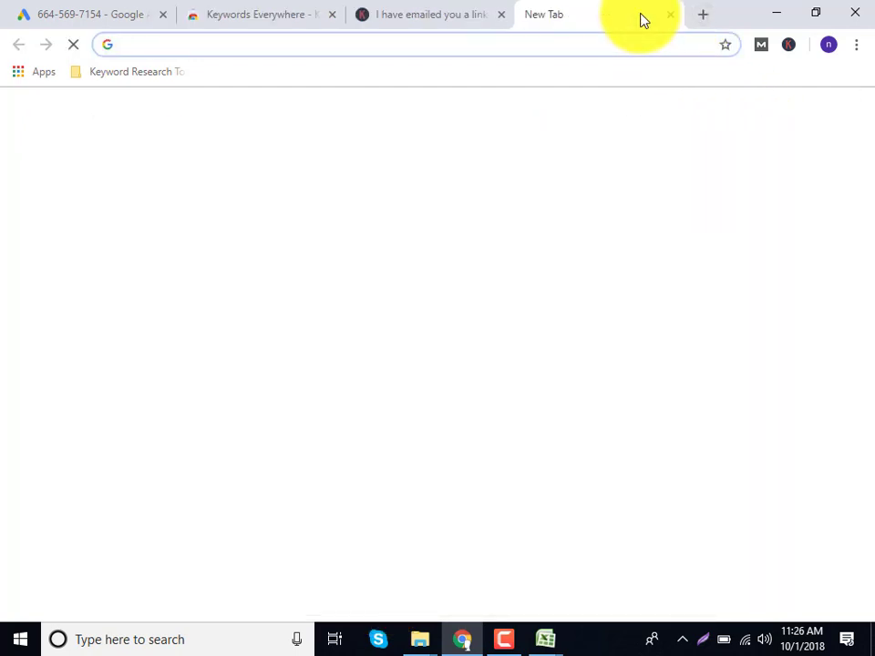
text(gmail)
key(Return)
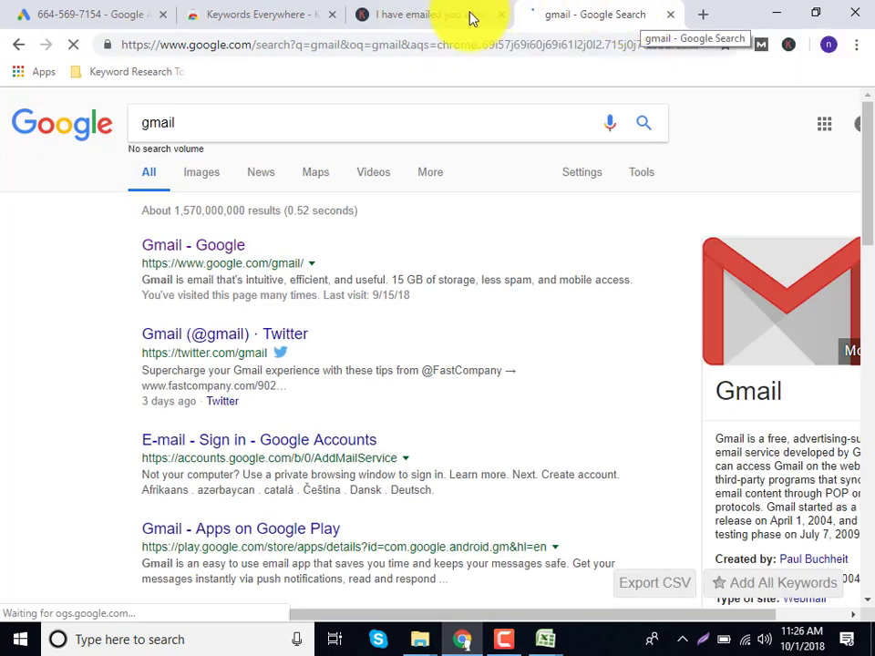
click(234, 283)
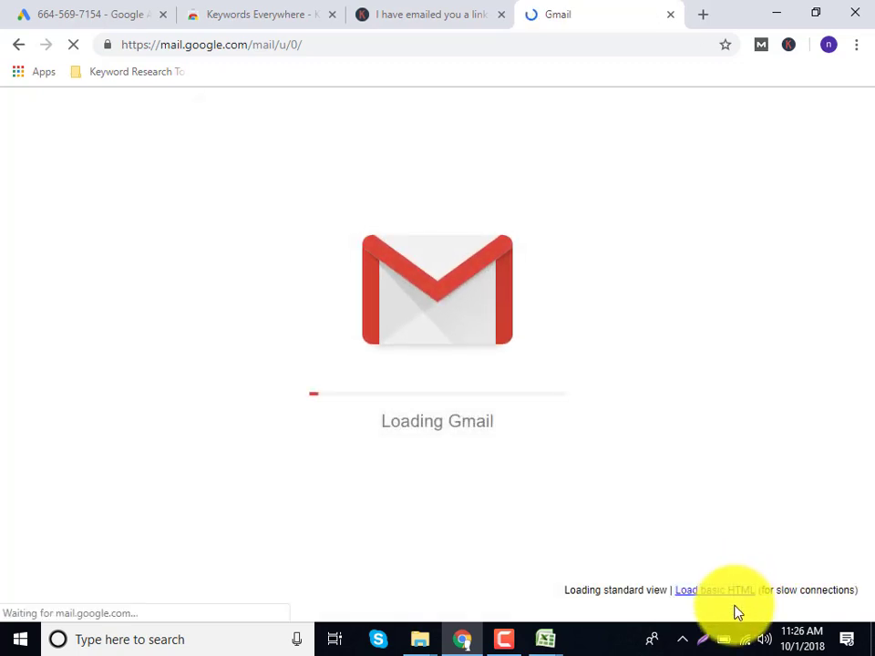
click(734, 592)
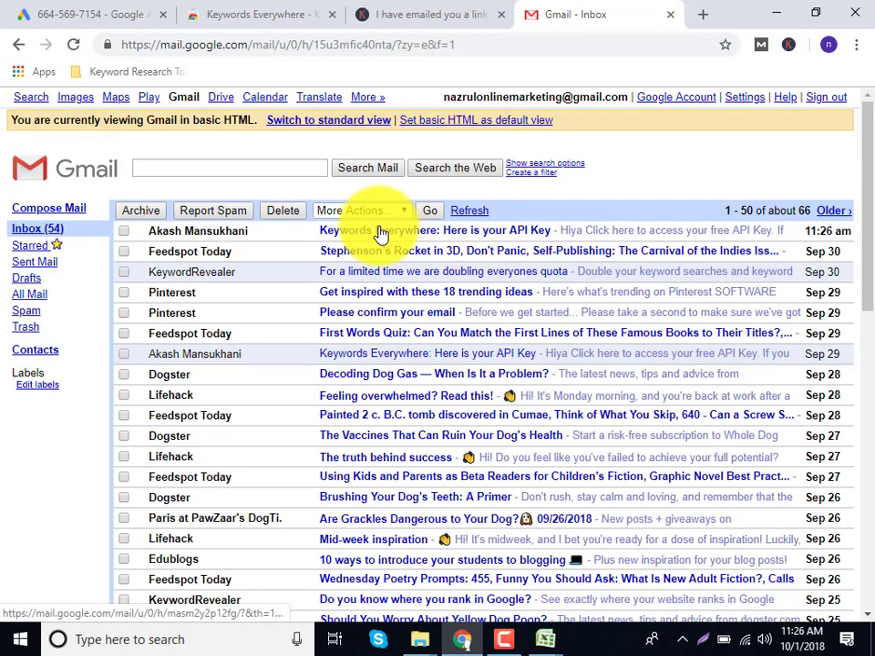
Open the Keywords Everywhere API key email and follow its free API key link.
click(476, 234)
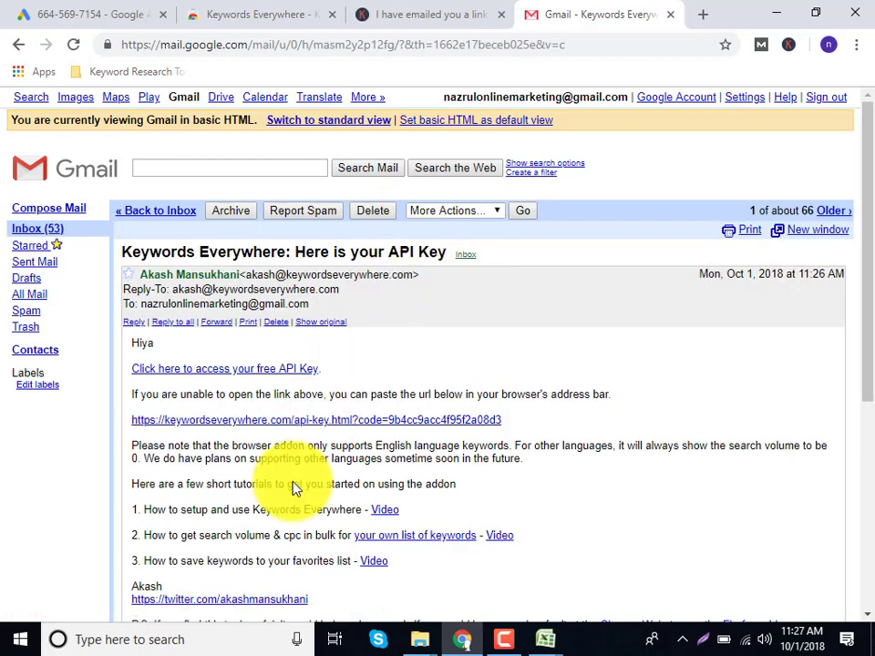
scroll(284, 513, down, 1)
scroll(284, 513, down, 1)
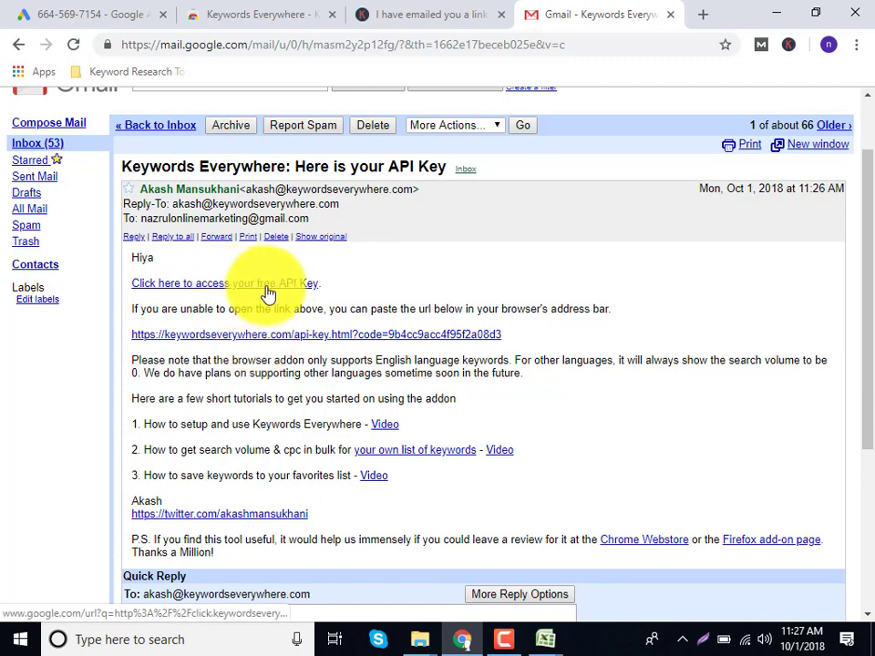
click(207, 295)
click(483, 11)
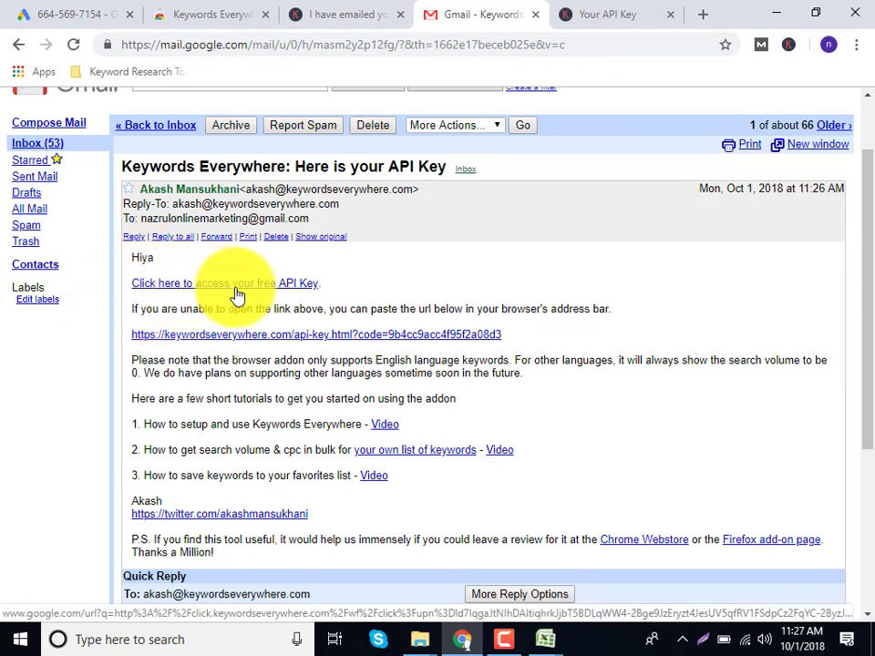
click(598, 7)
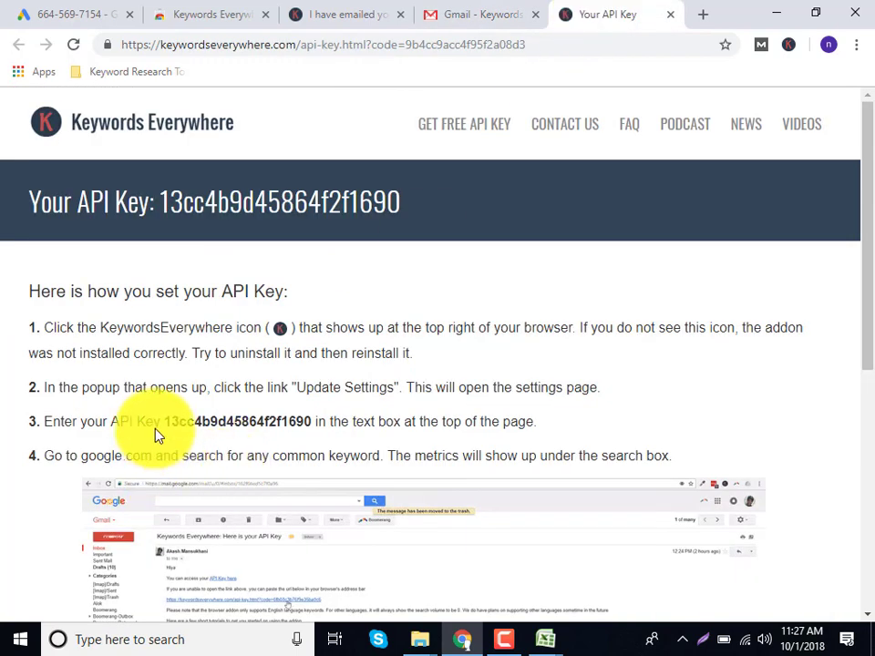
Copy the API key and open the Keywords Everywhere settings page.
drag(166, 421, 313, 428)
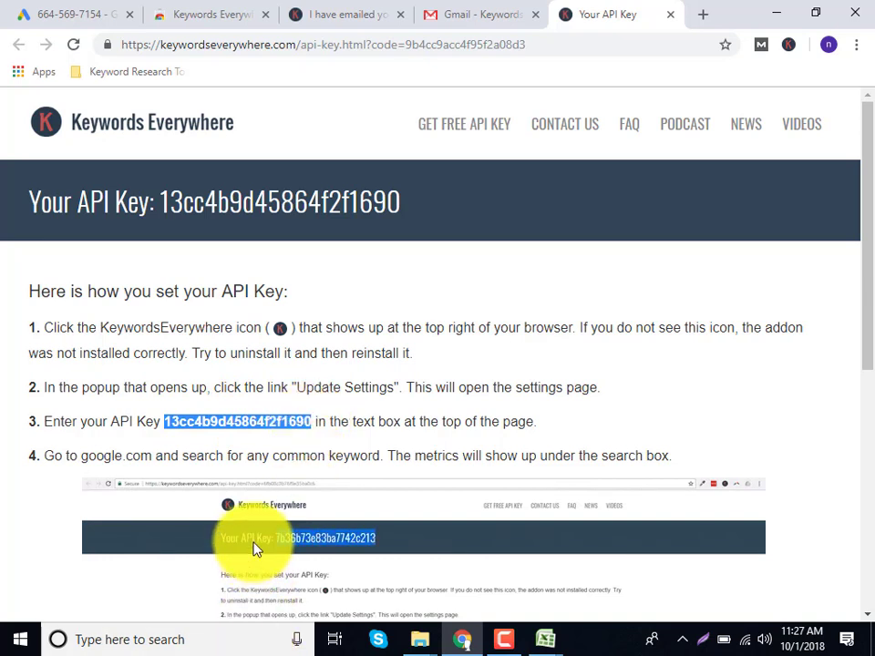
right_click(255, 547)
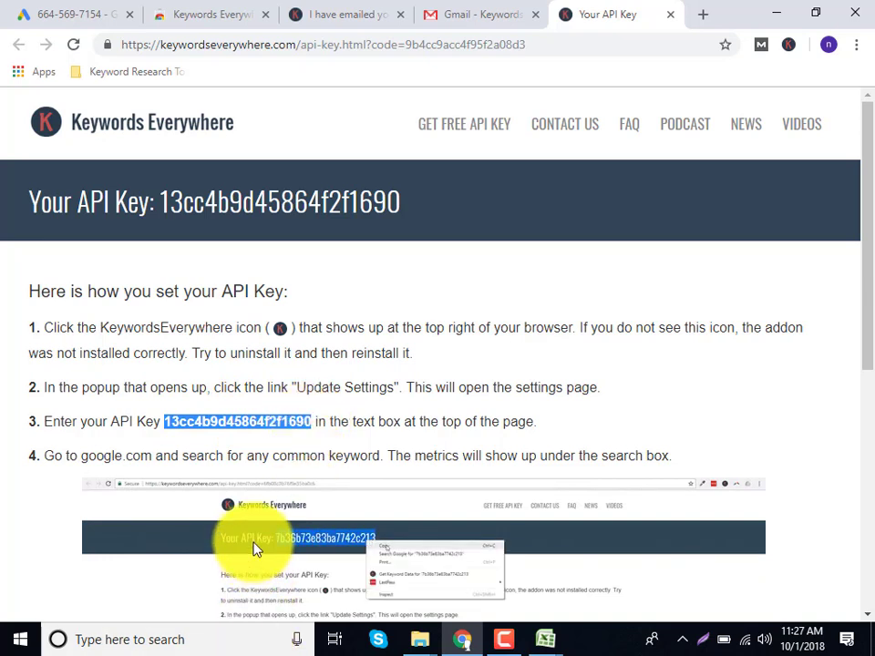
key(Escape)
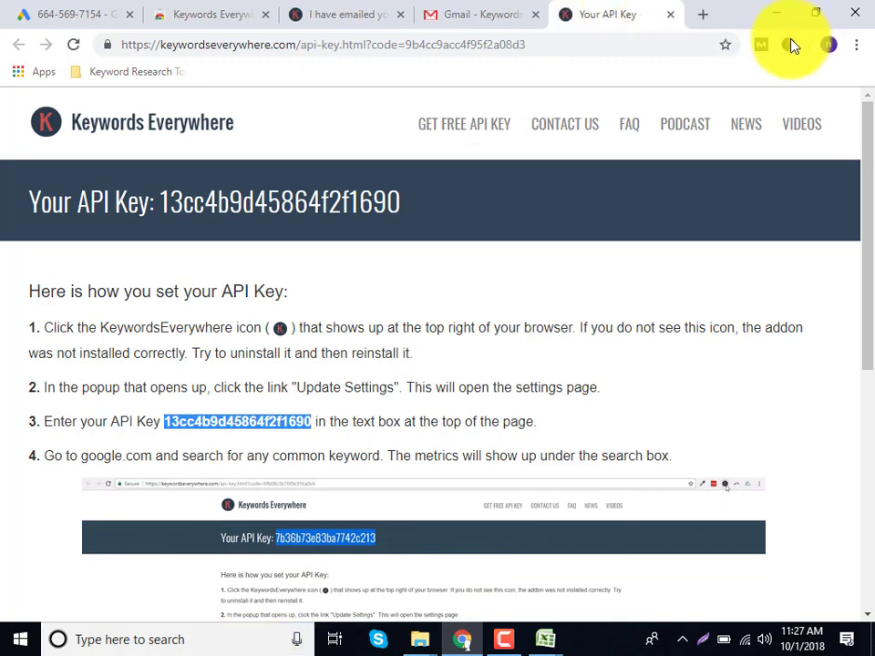
click(788, 44)
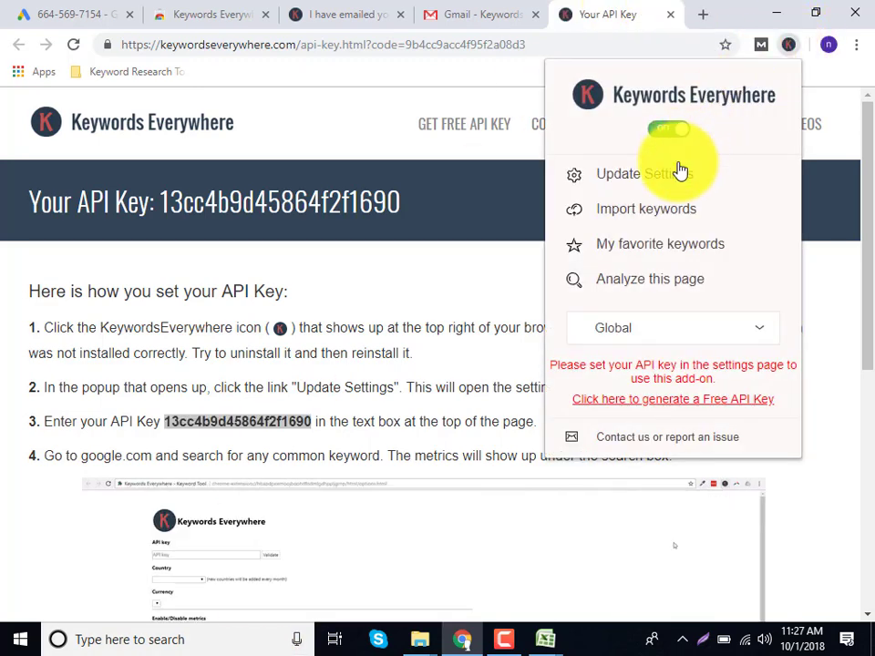
click(677, 179)
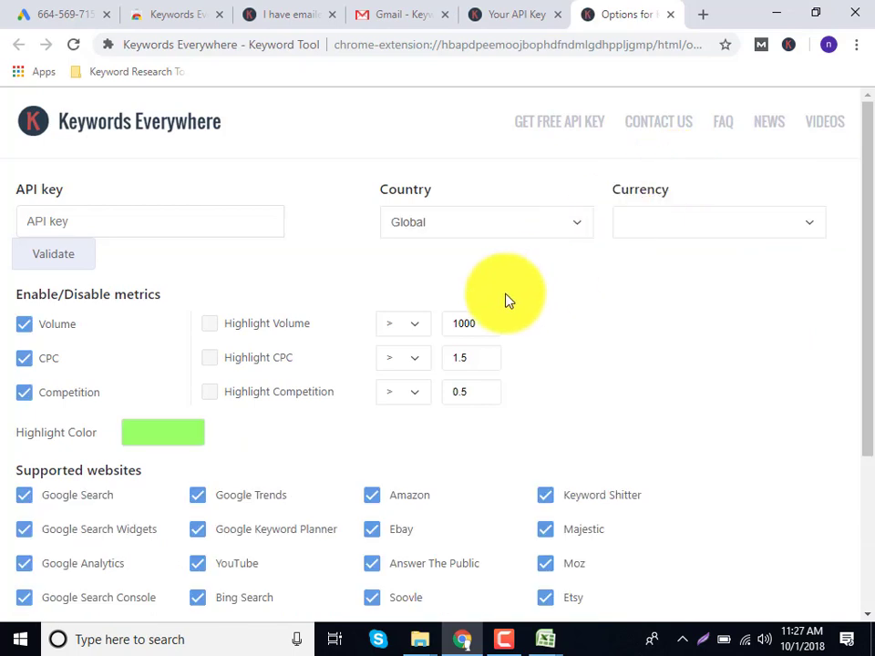
click(788, 44)
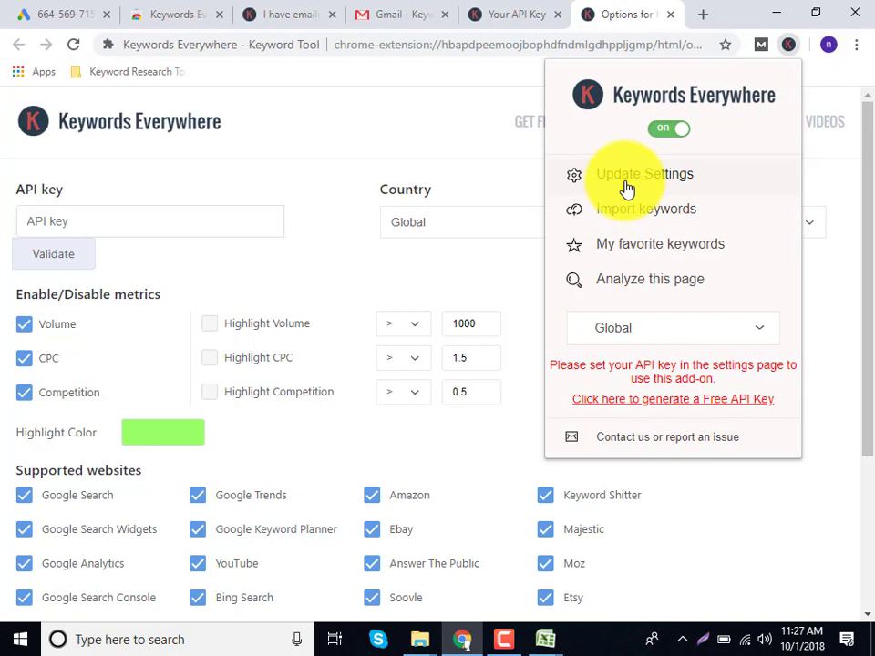
Paste the API key into the settings field and validate it.
click(171, 220)
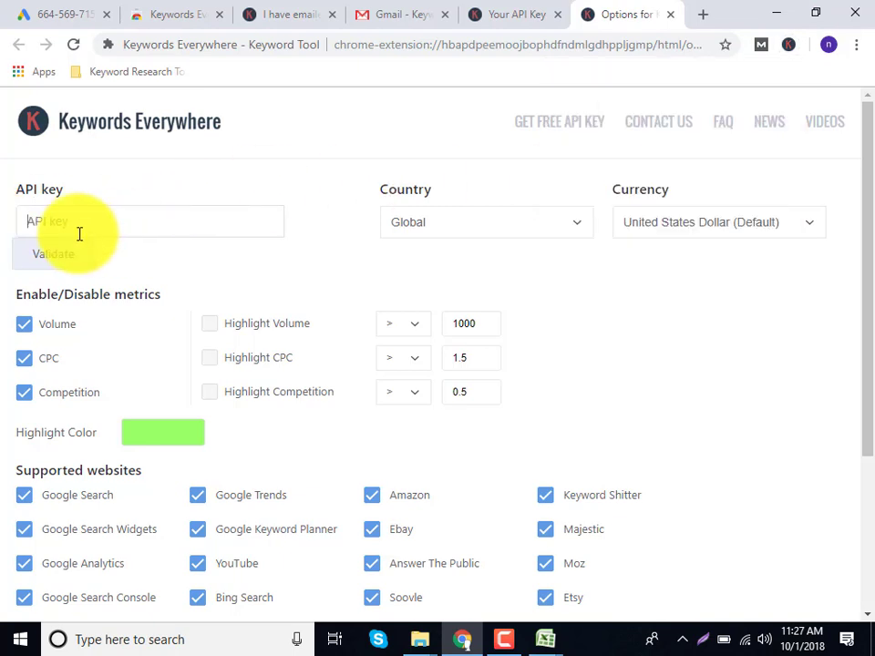
key(ctrl+v)
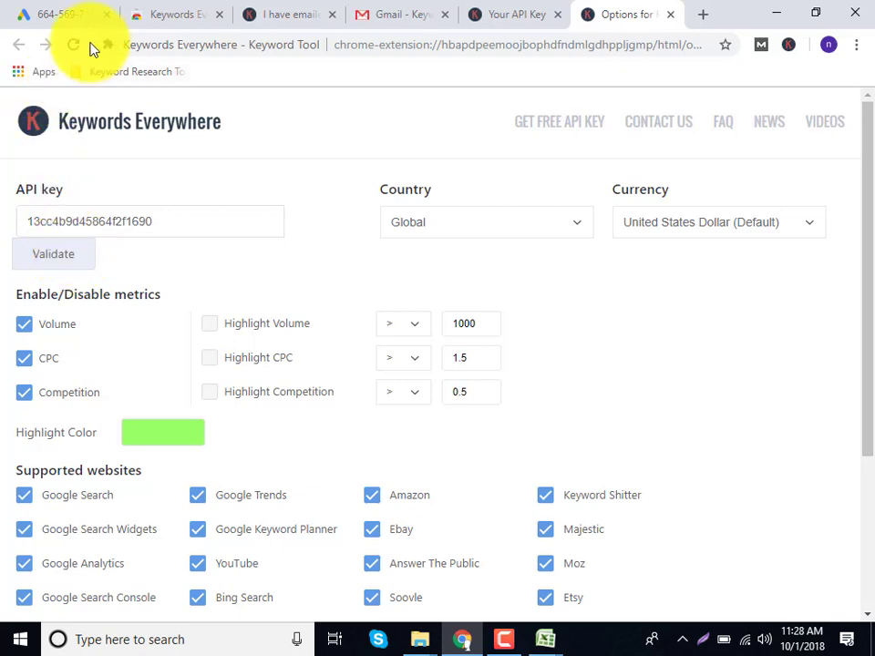
click(74, 44)
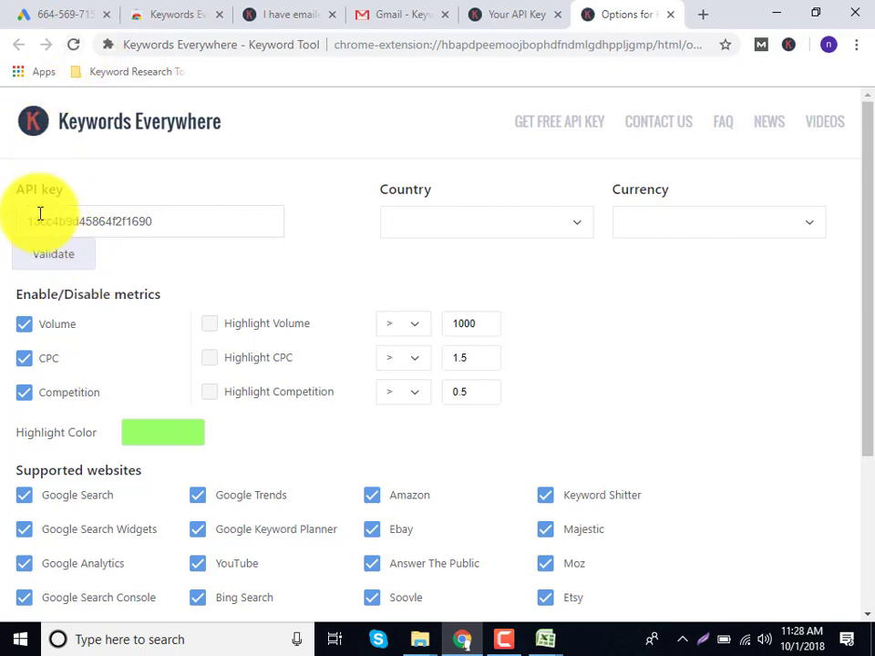
click(53, 259)
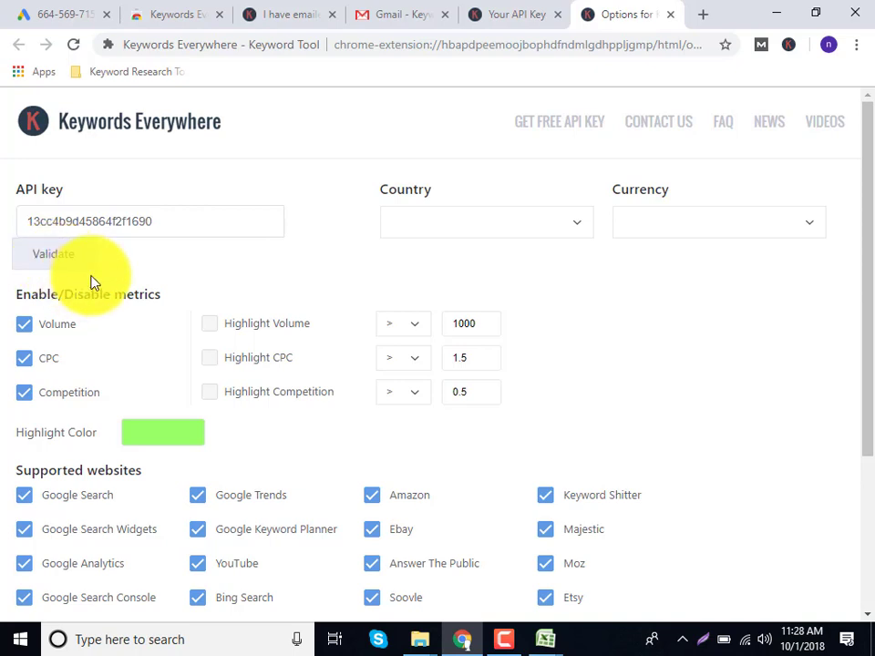
click(70, 268)
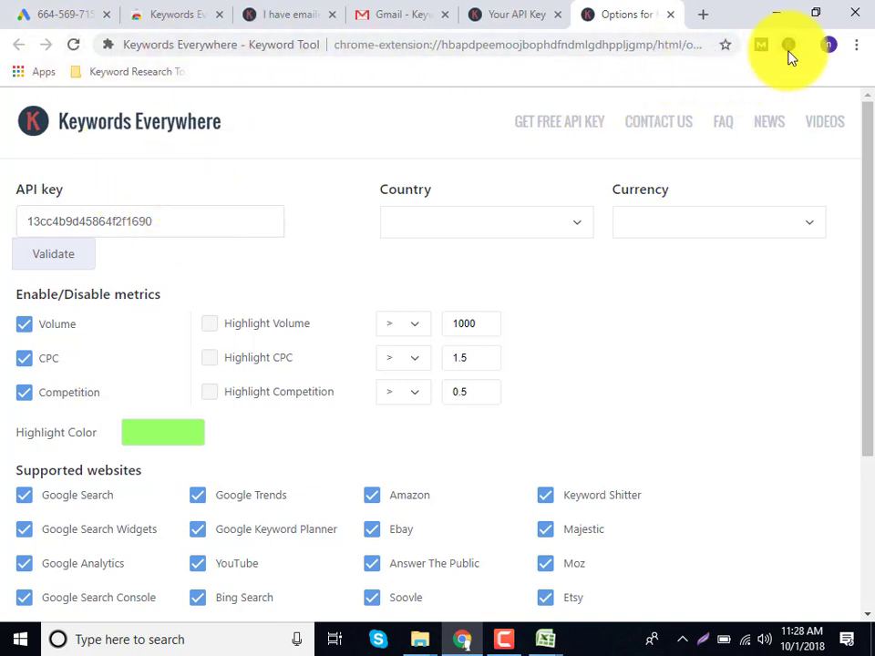
Validate the API key once more.
click(503, 639)
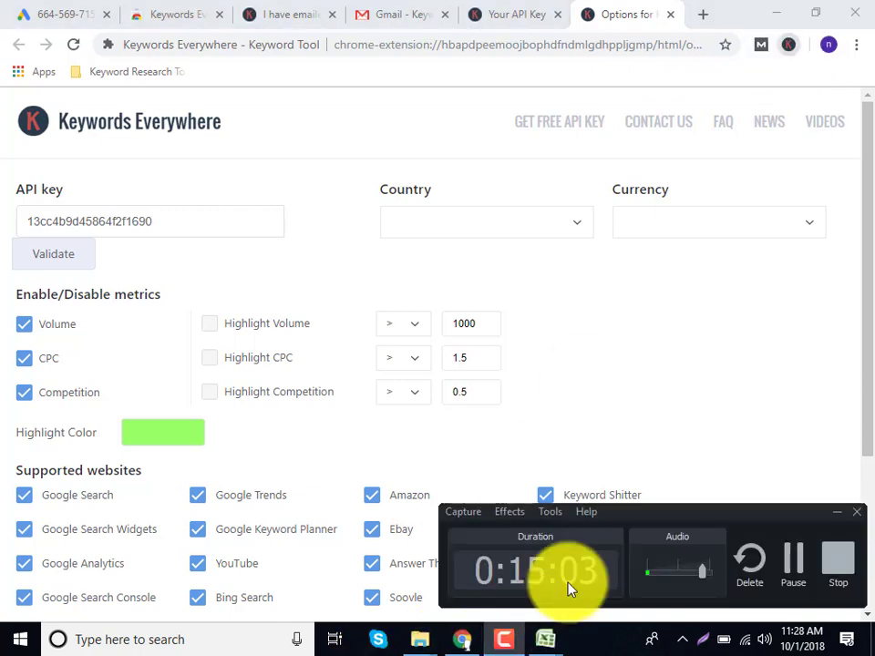
click(782, 561)
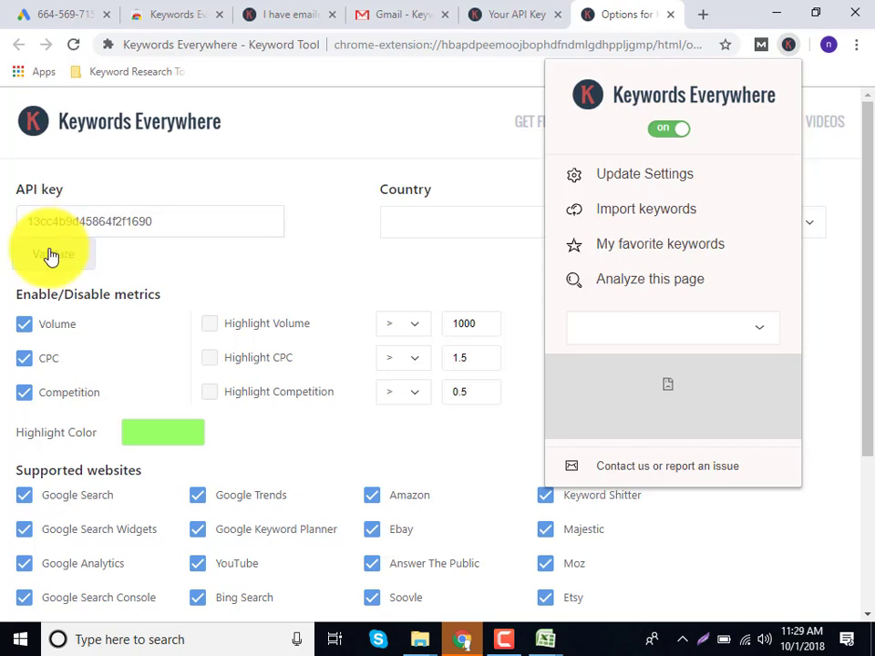
click(50, 254)
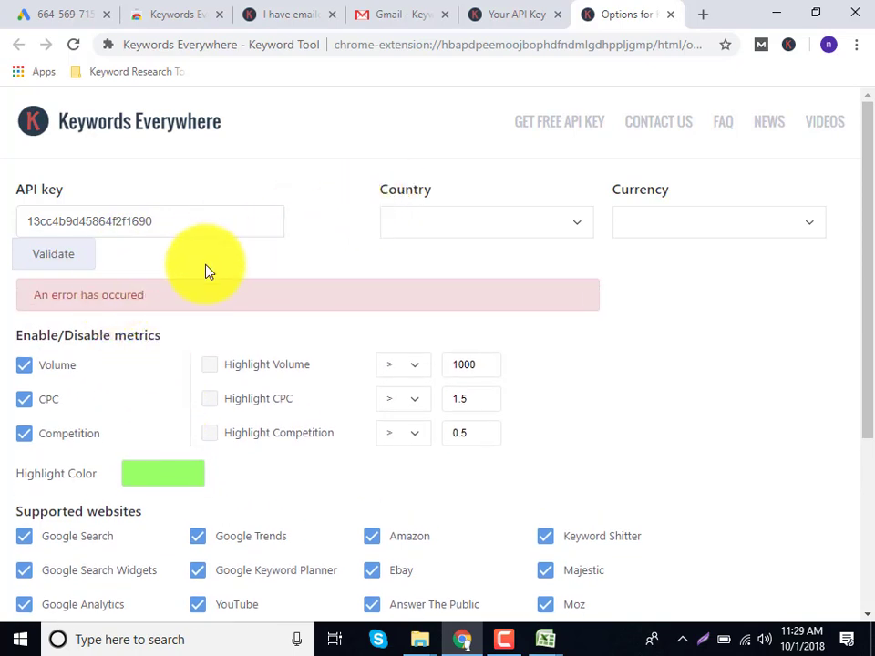
Check Global and US dollar in the extension settings, then close the settings, API key and Gmail tabs.
click(782, 51)
click(633, 186)
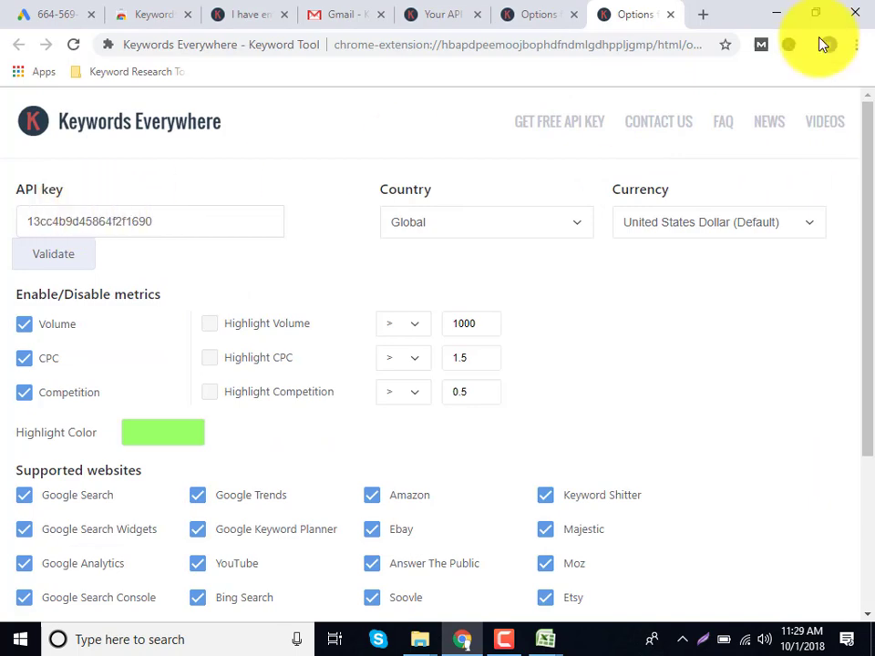
click(673, 17)
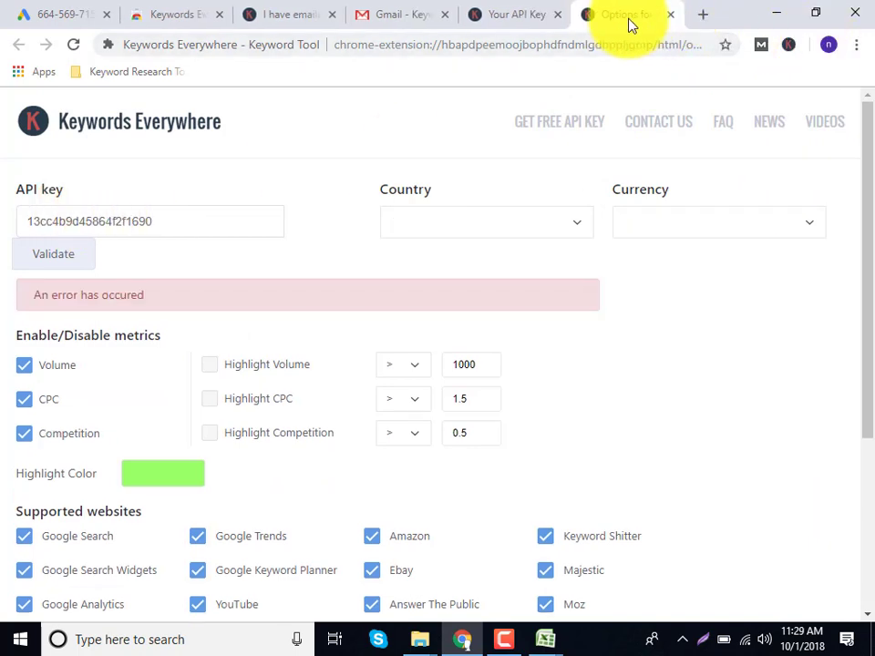
click(671, 16)
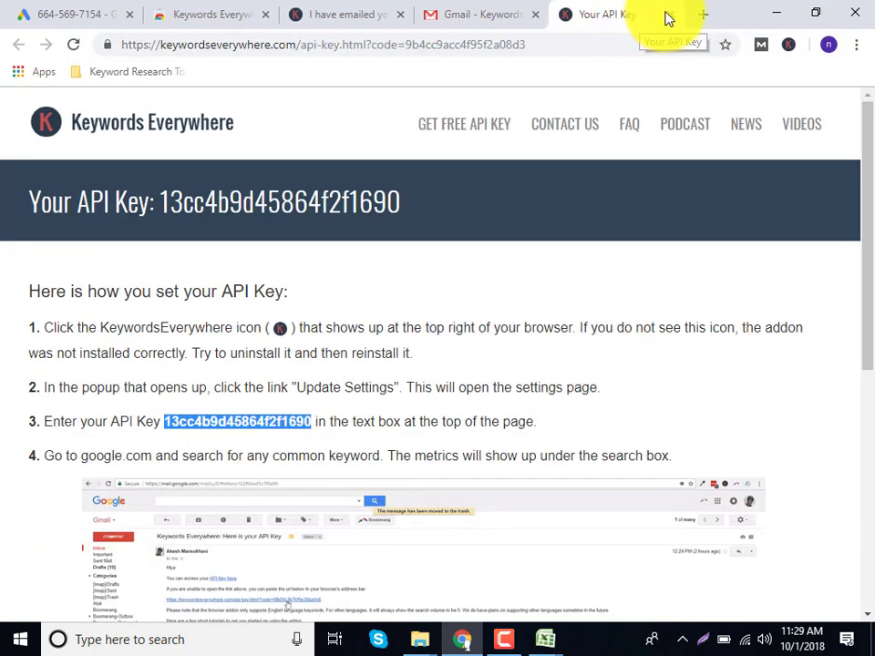
click(668, 16)
click(674, 19)
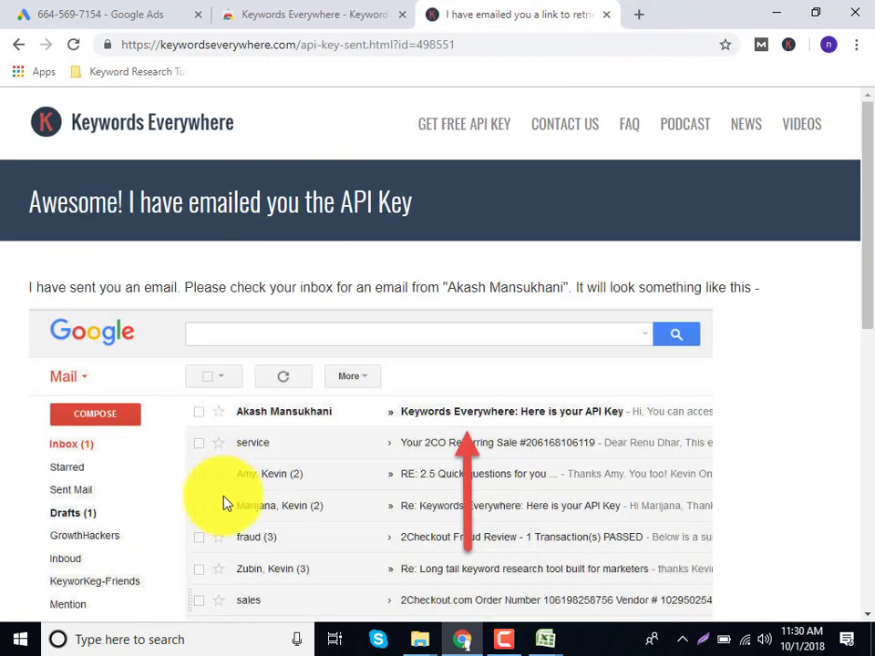
Close both ads.google.com CSV workbooks without saving.
mouse_move(549, 643)
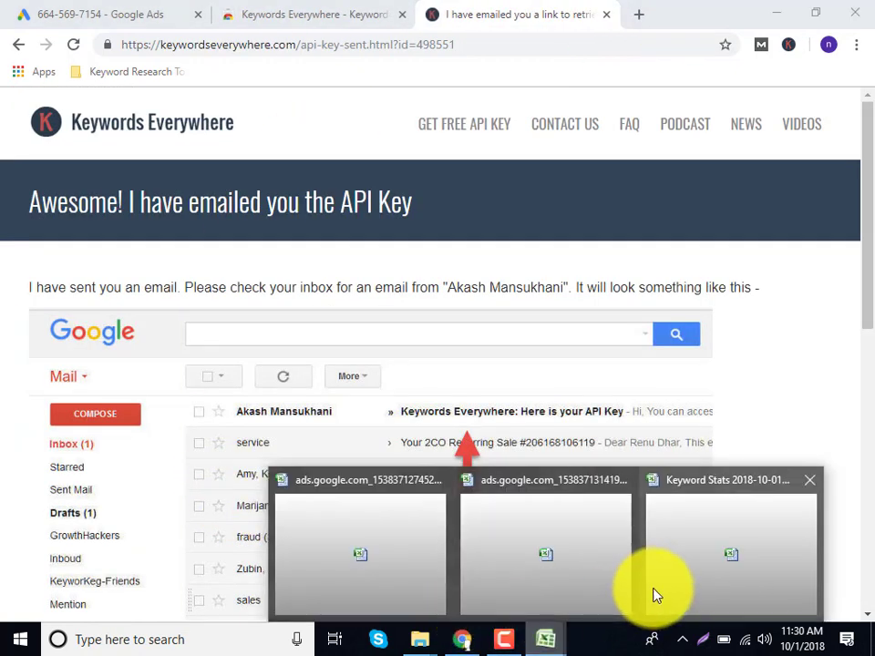
click(437, 481)
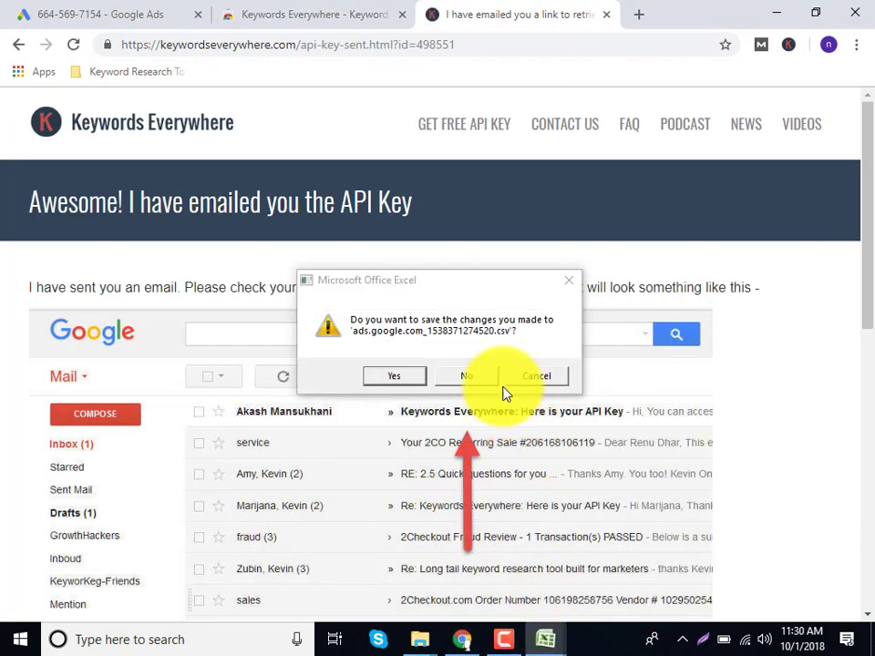
click(467, 375)
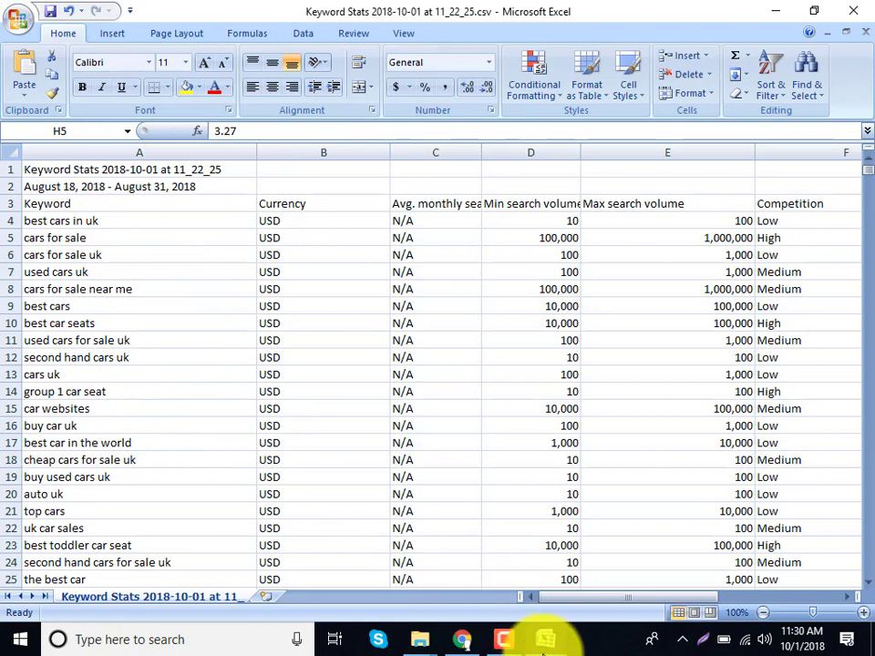
mouse_move(539, 638)
click(493, 577)
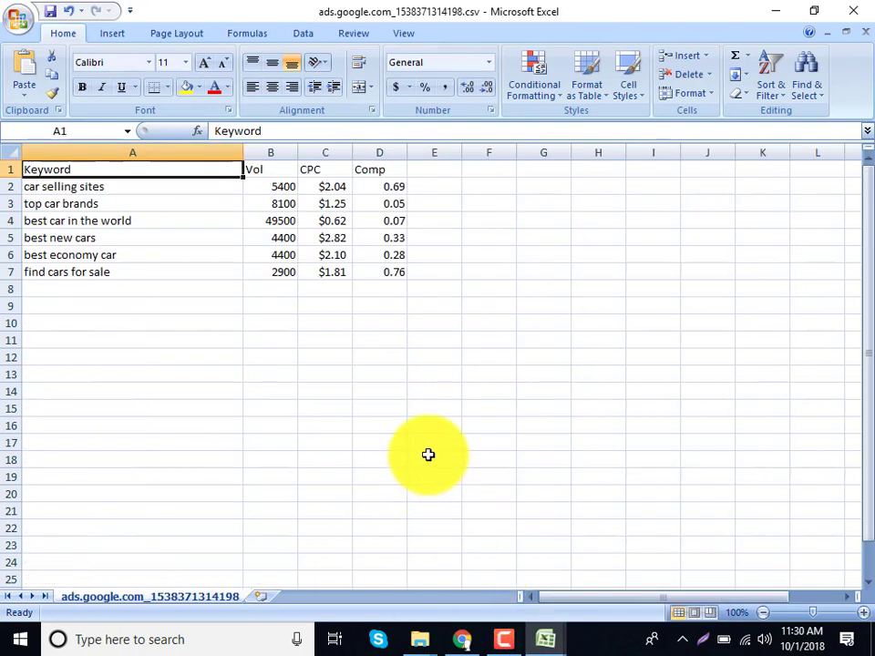
click(853, 10)
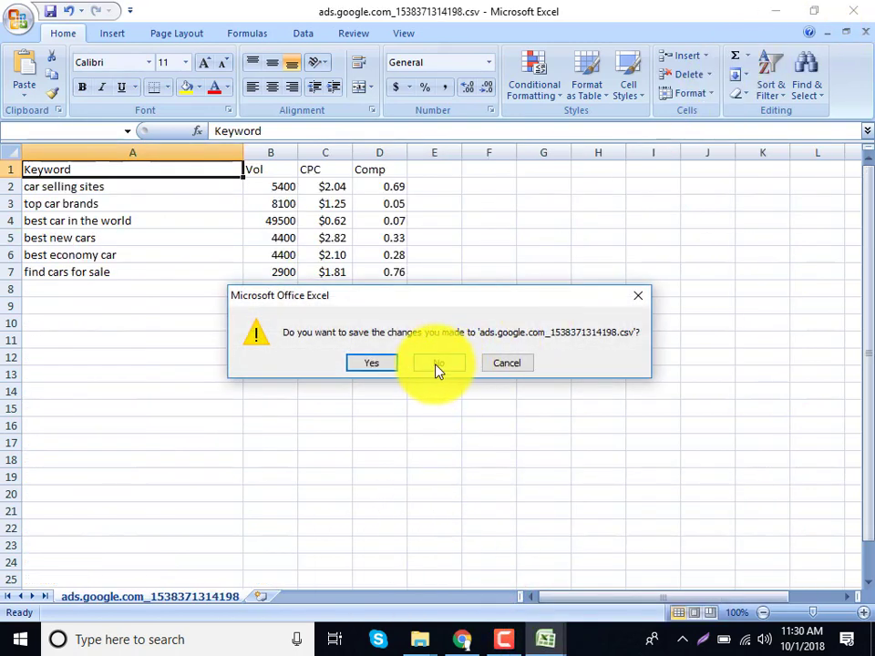
click(438, 367)
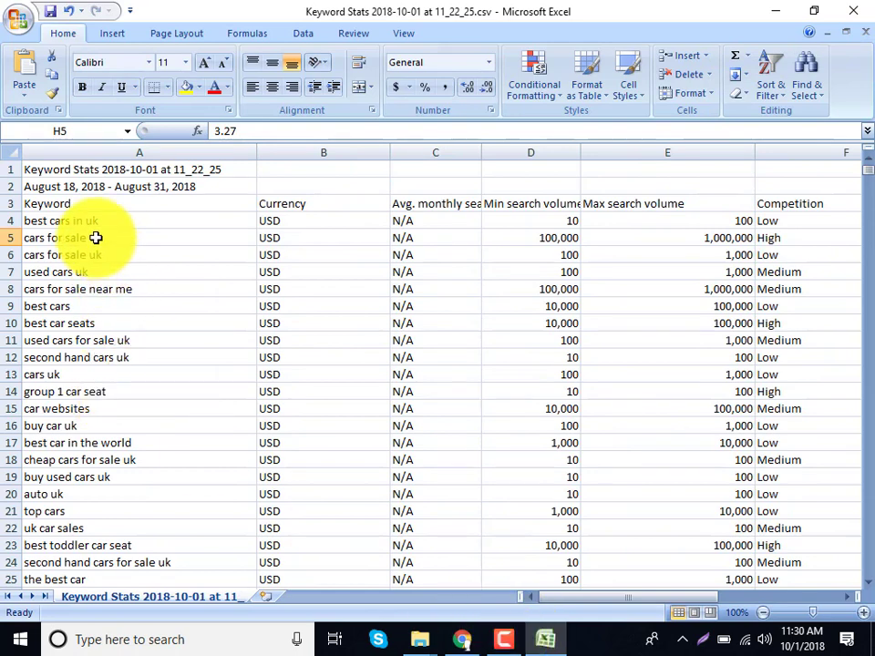
Copy keywords A4:A19 from Keyword Stats and return to Chrome.
drag(97, 218, 106, 473)
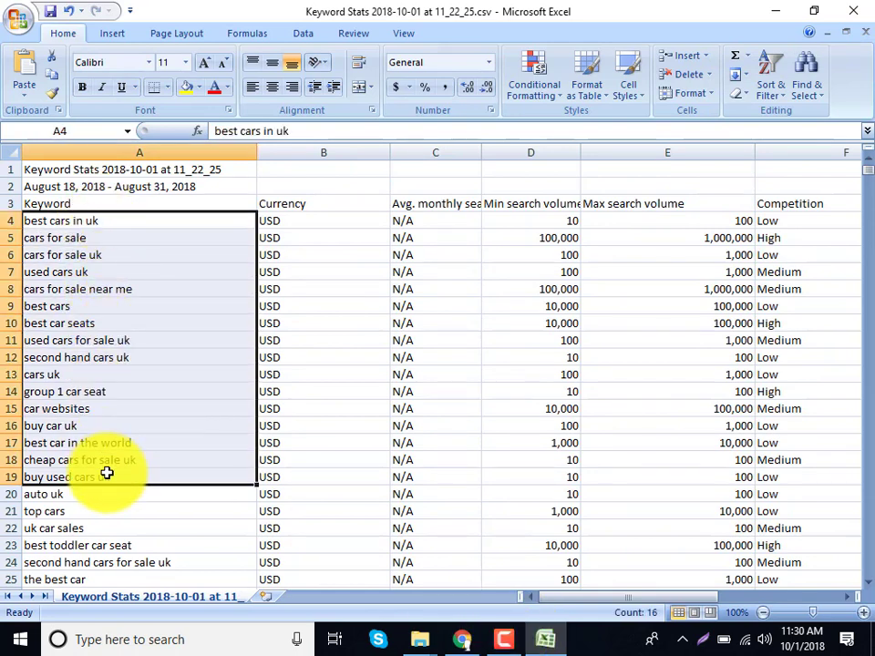
key(ctrl+c)
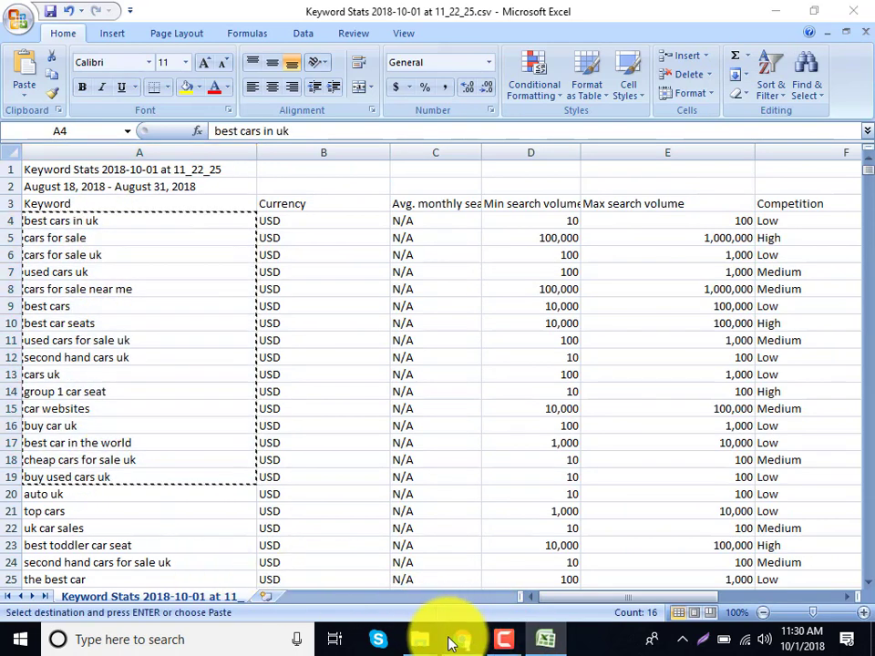
click(451, 641)
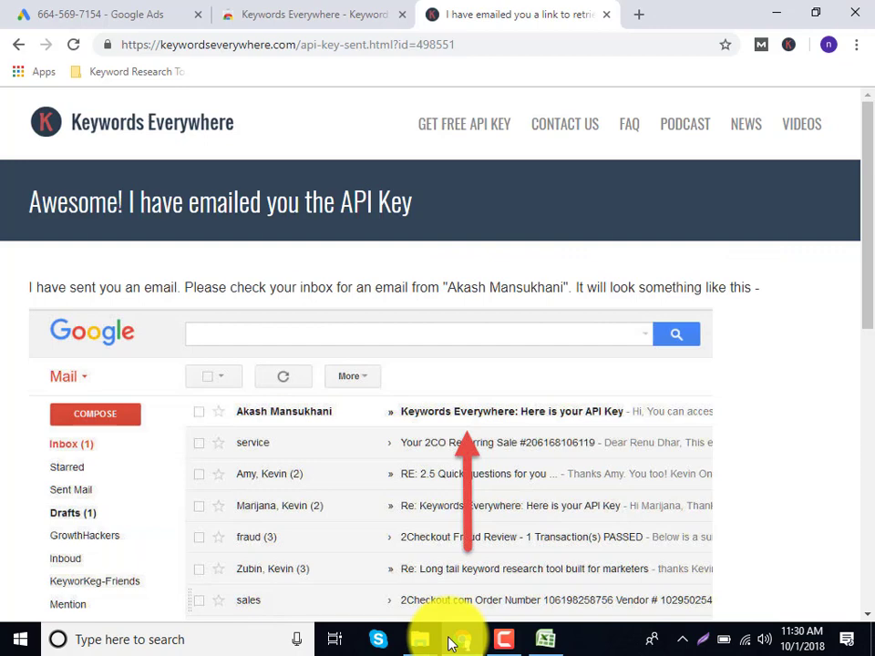
Paste the 16 copied car keywords into the Import keywords box and get their metrics.
click(789, 46)
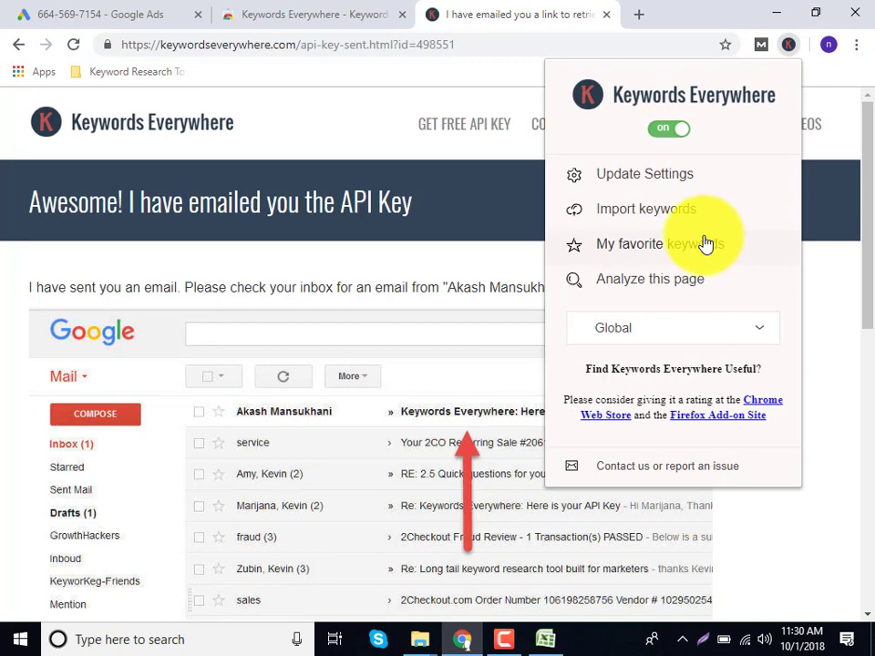
click(654, 218)
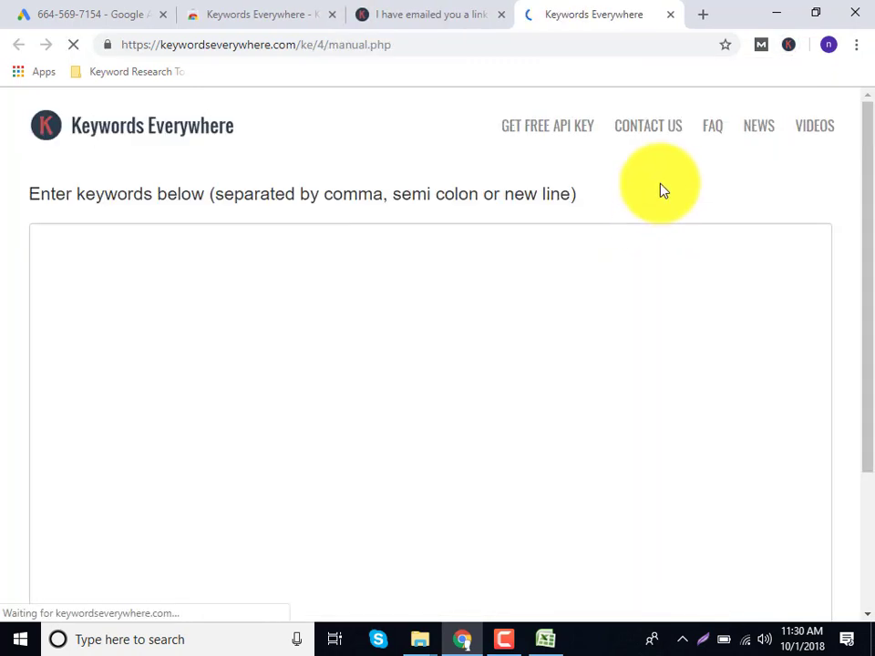
click(787, 53)
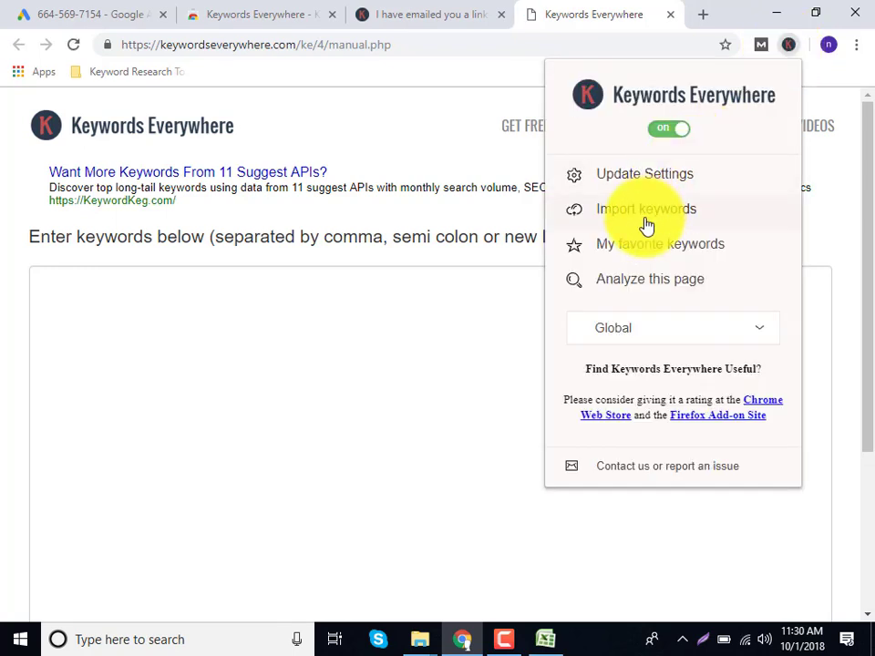
click(309, 303)
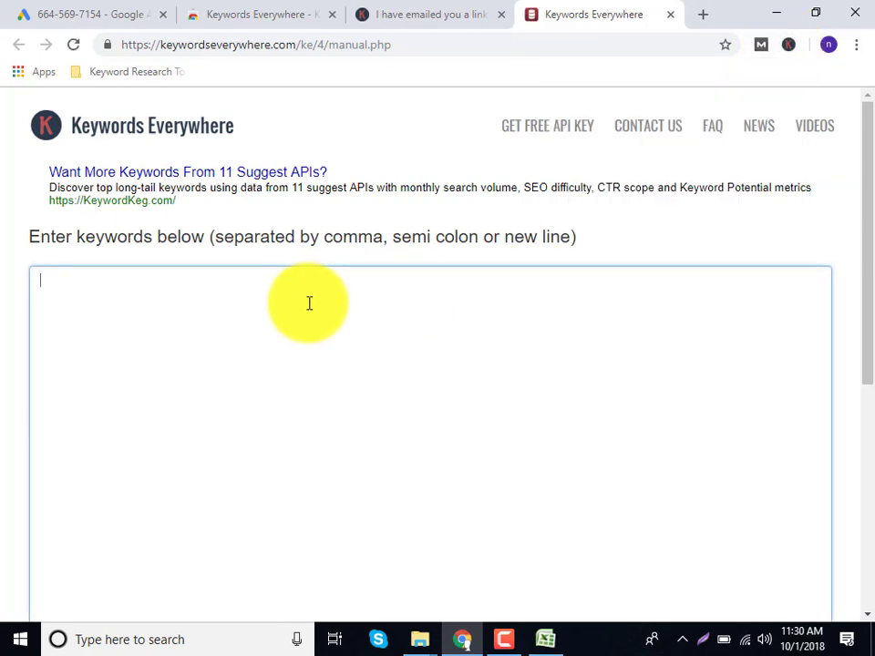
key(ctrl+v)
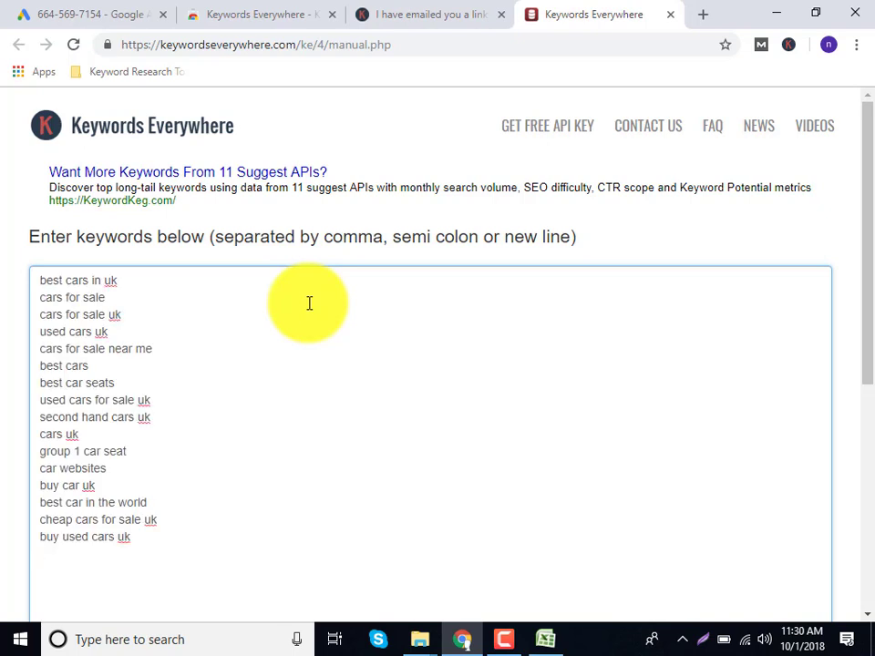
scroll(309, 302, down, 5)
click(783, 387)
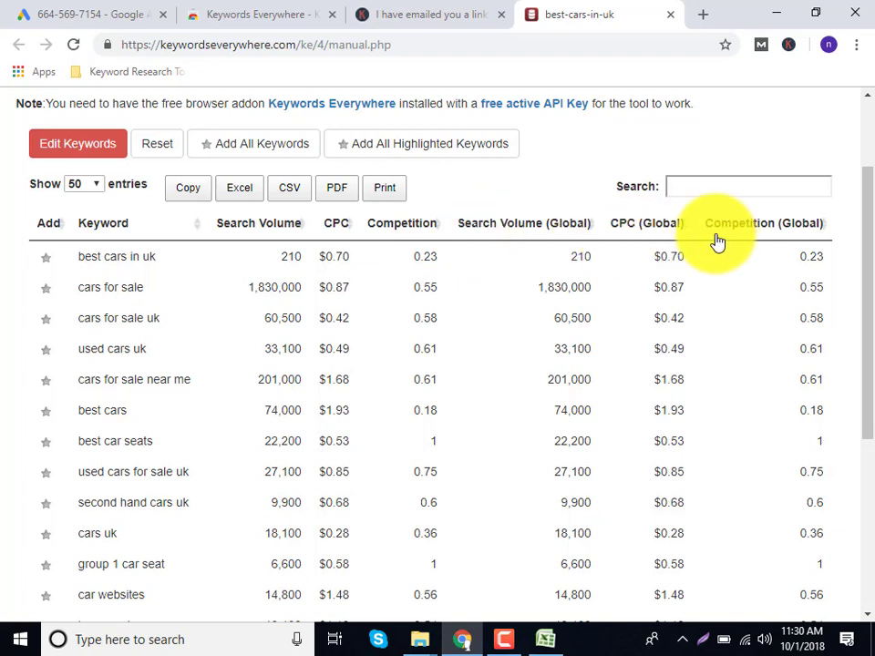
scroll(631, 275, down, 3)
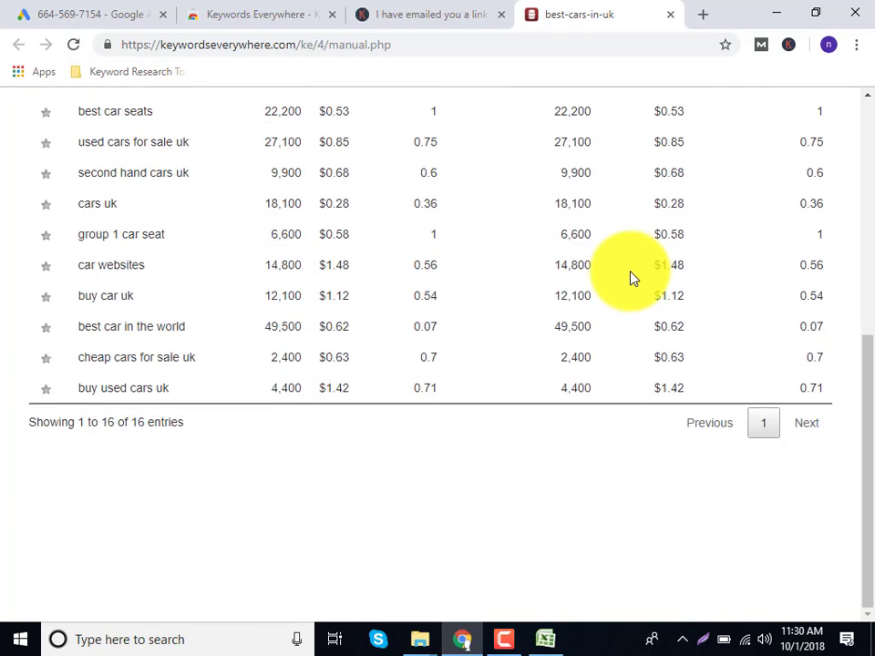
scroll(638, 285, up, 5)
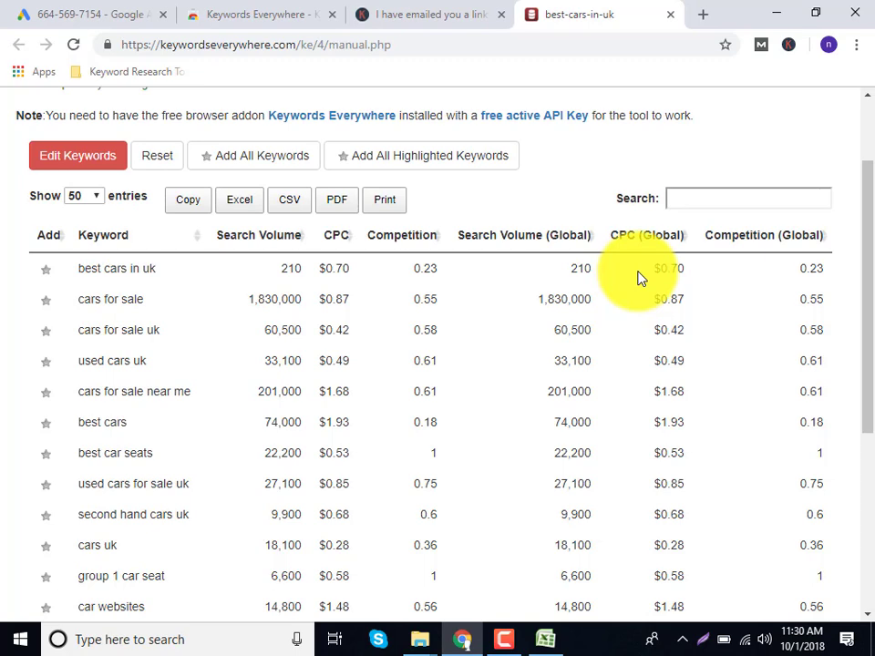
scroll(637, 277, down, 2)
scroll(636, 277, up, 2)
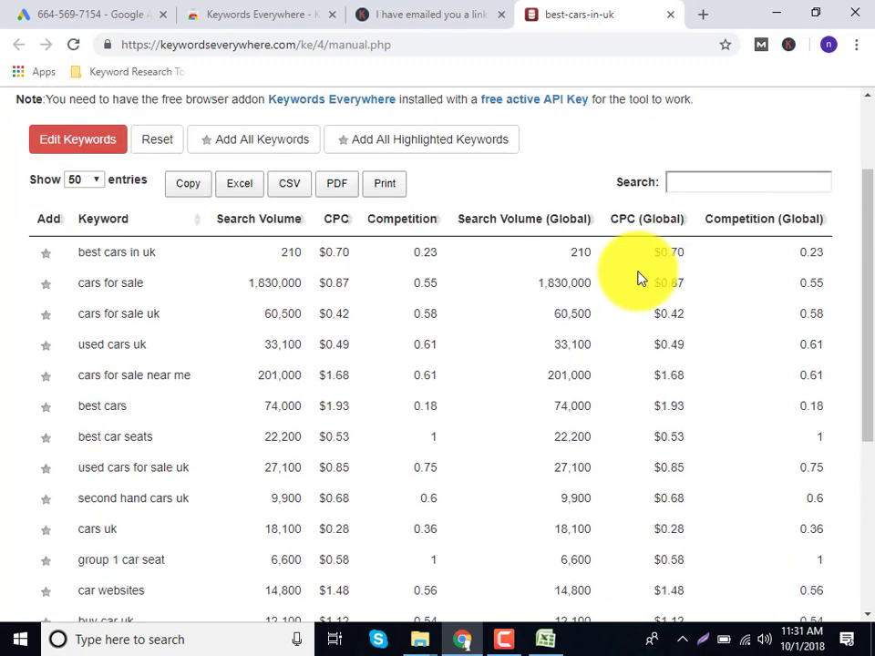
Minimize the windows and open the keyword research proof workbook from the desktop.
click(779, 13)
click(780, 12)
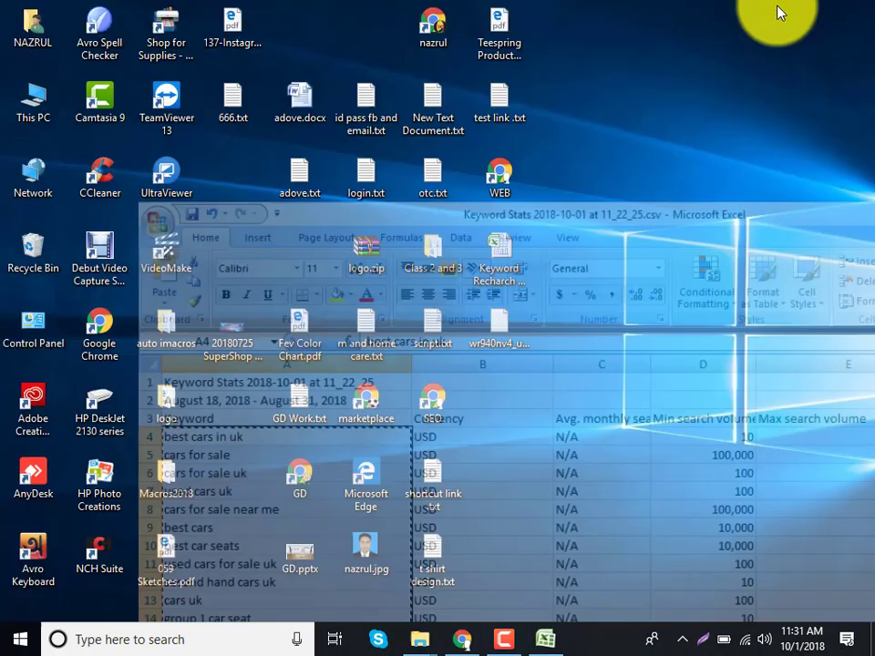
double_click(506, 281)
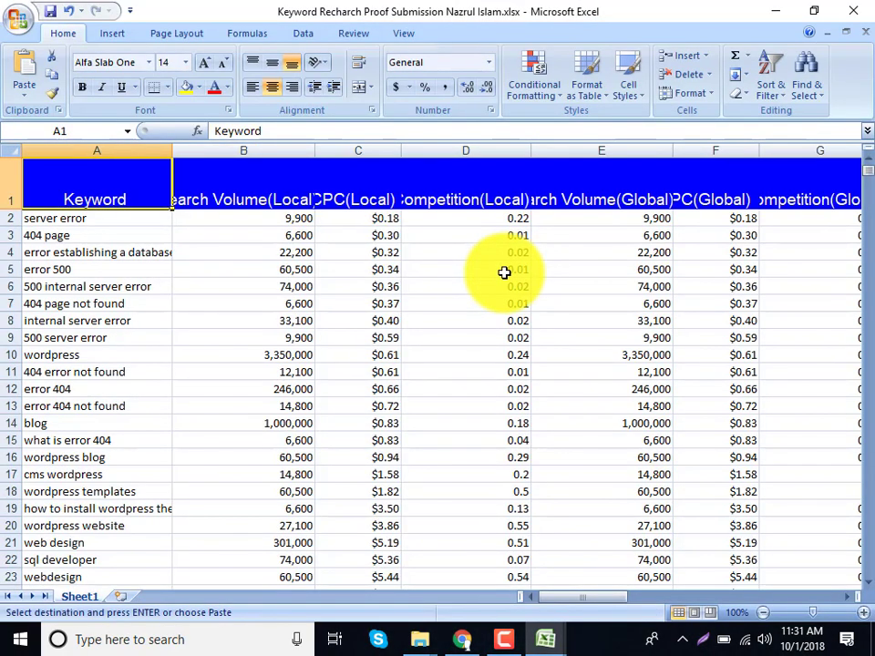
Select keywords A3:A23 and the local volume, CPC, competition and global volume columns.
click(101, 235)
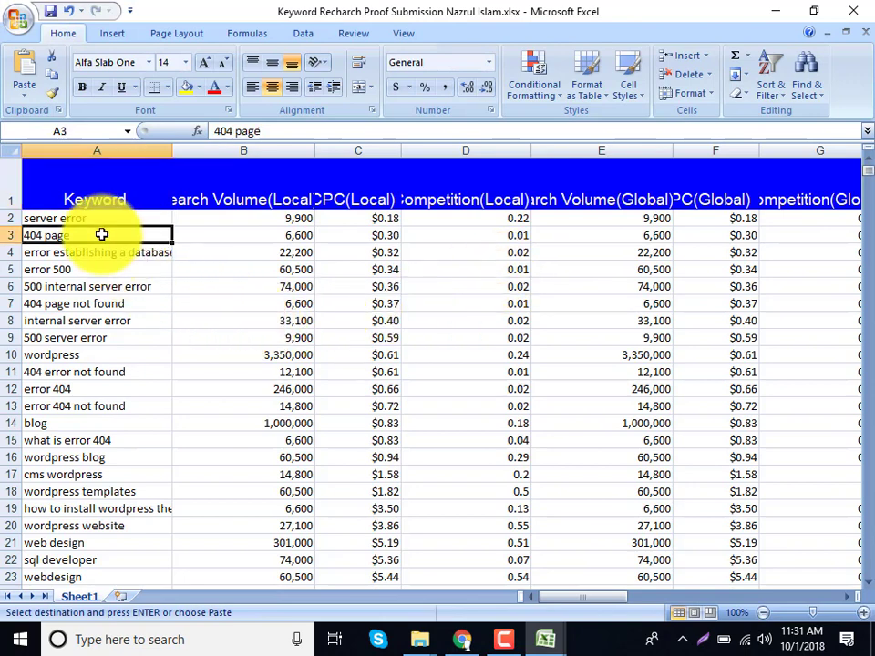
drag(101, 234, 86, 574)
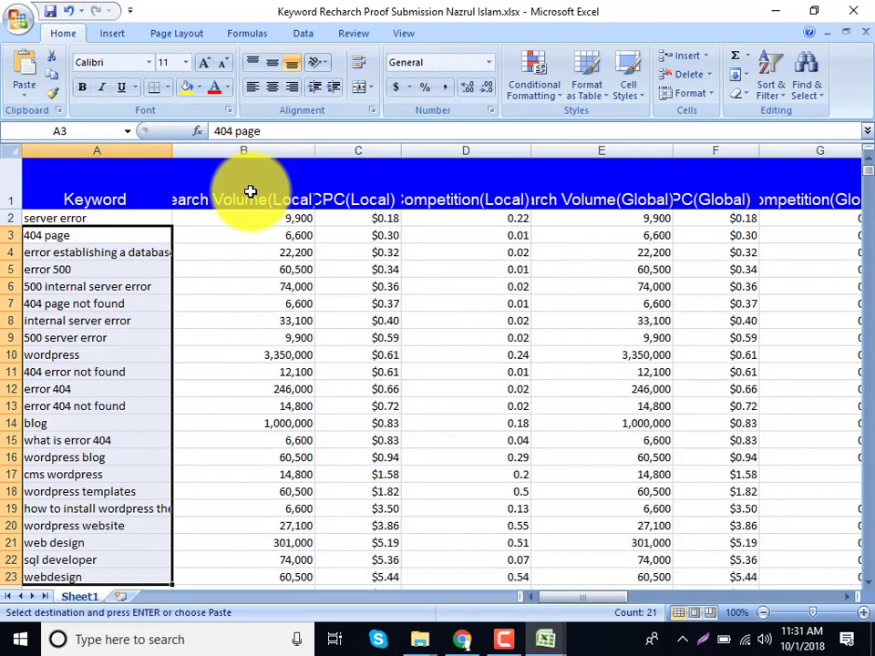
drag(250, 192, 246, 440)
drag(358, 172, 358, 423)
drag(448, 193, 450, 483)
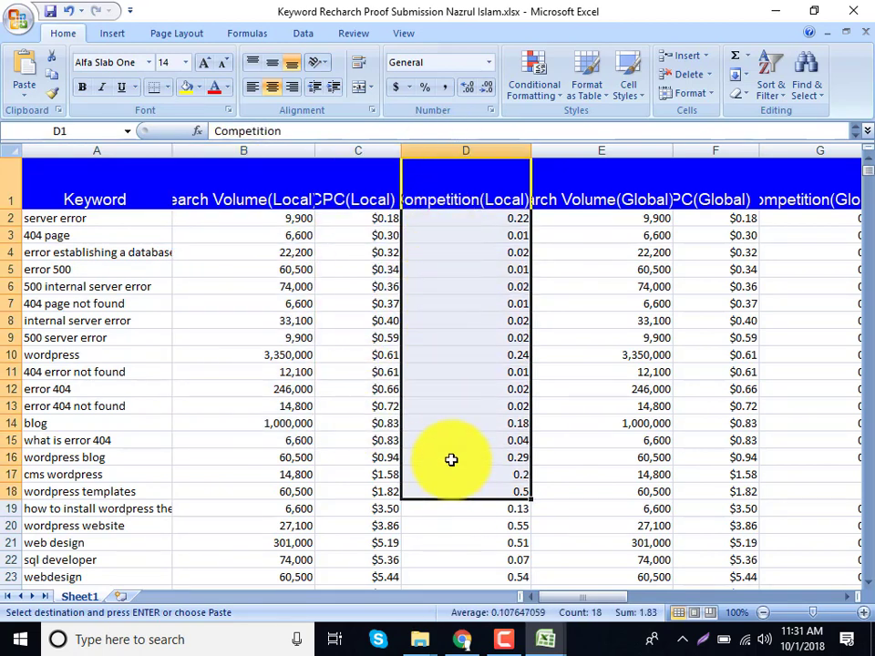
drag(605, 184, 599, 560)
drag(709, 507, 709, 507)
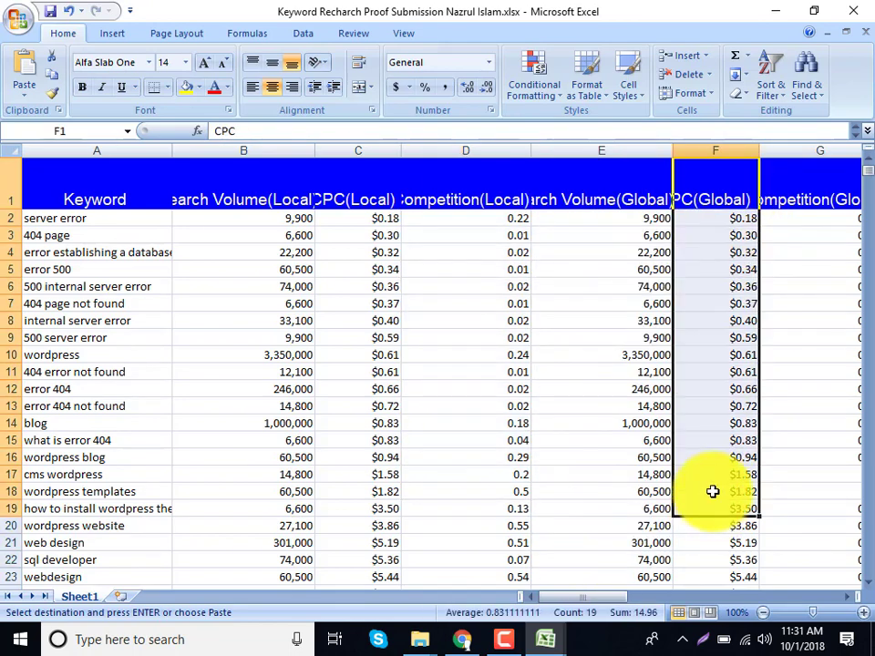
drag(586, 600, 516, 600)
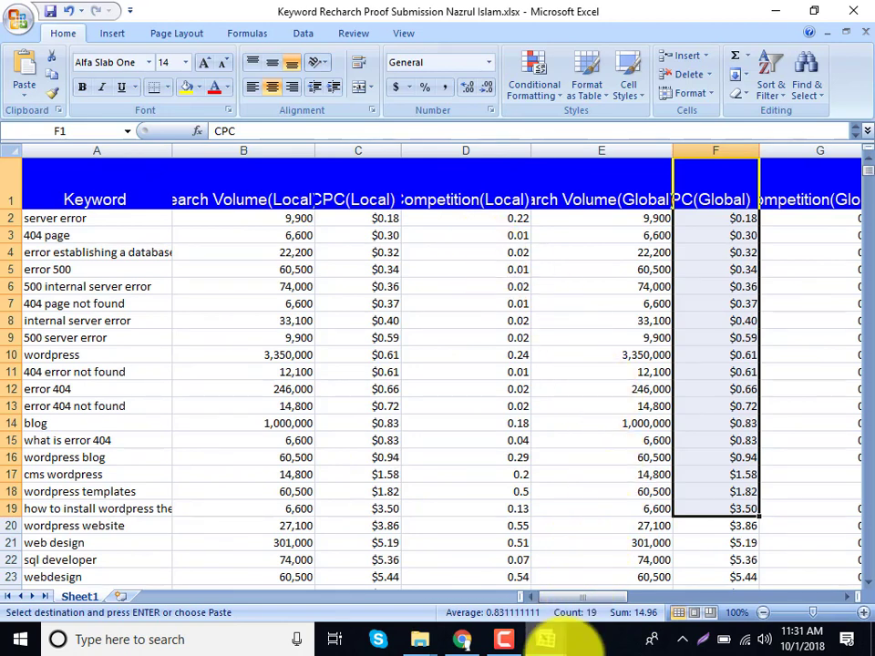
Close the Keyword Stats CSV workbook without saving and select blog's volume in B14.
mouse_move(547, 638)
click(524, 479)
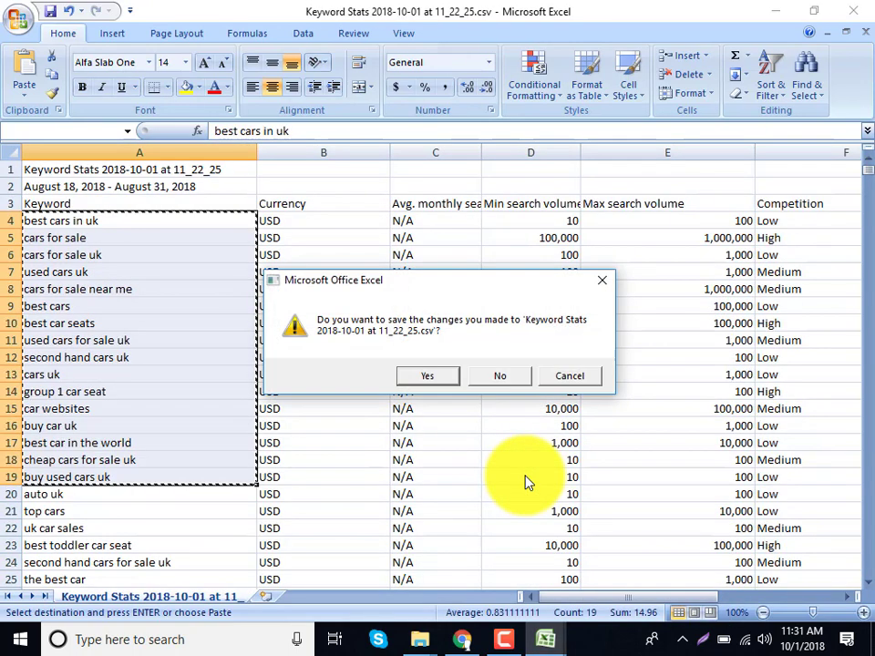
click(493, 377)
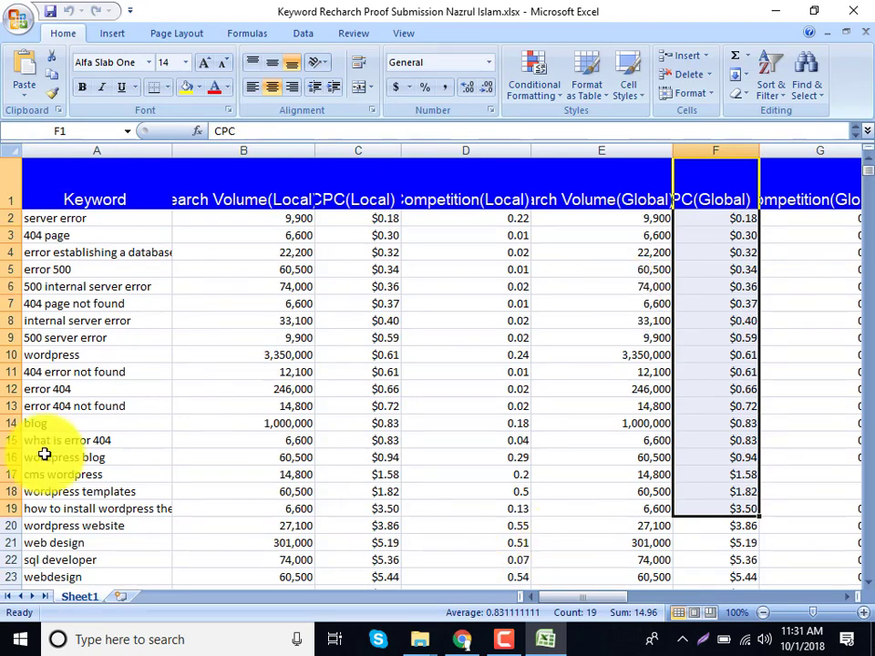
click(263, 423)
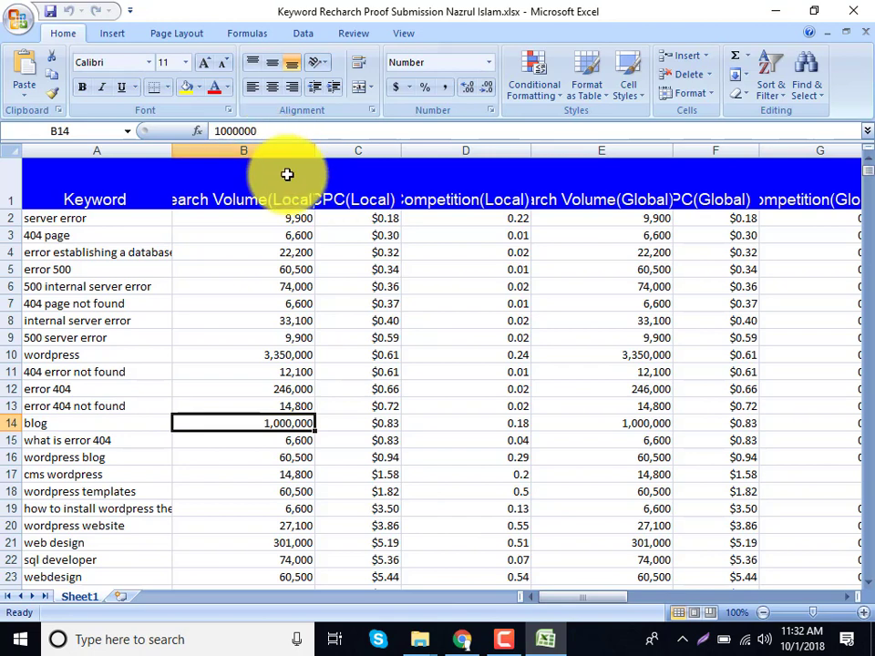
drag(363, 221, 384, 508)
drag(422, 220, 439, 525)
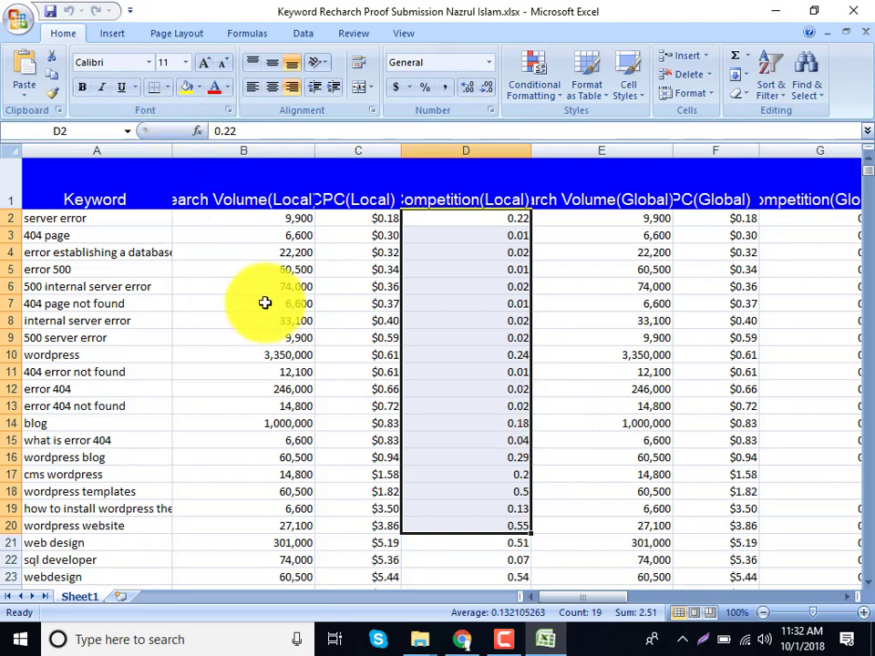
click(263, 360)
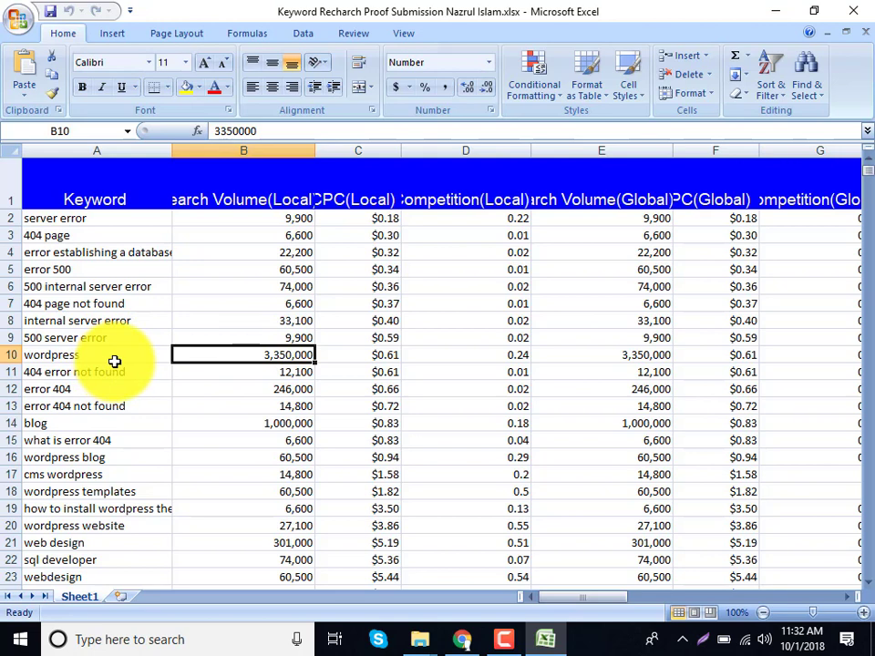
double_click(221, 353)
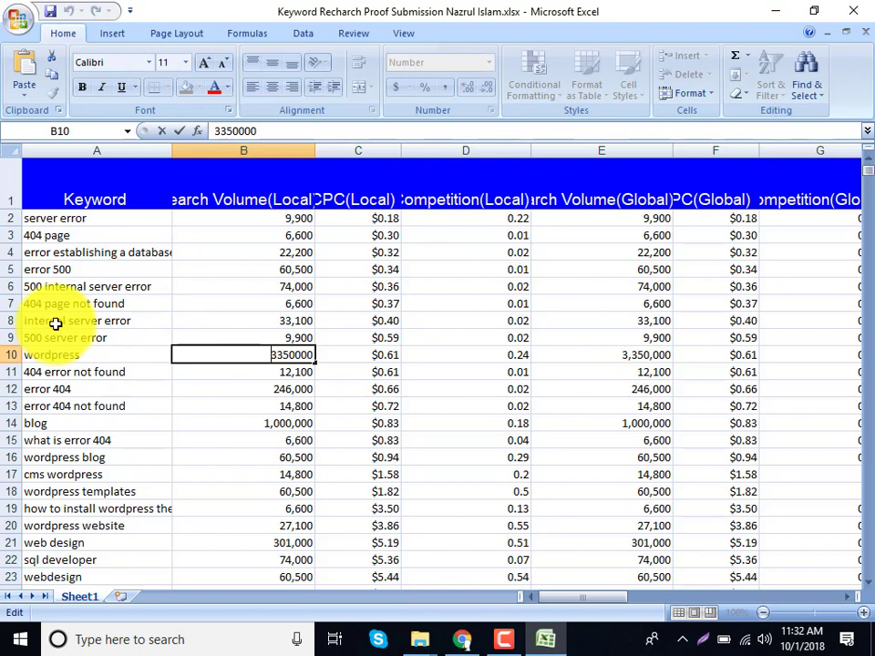
Inspect the raw values in cells B13 and B14, including blog's 1000000.
double_click(305, 408)
double_click(305, 410)
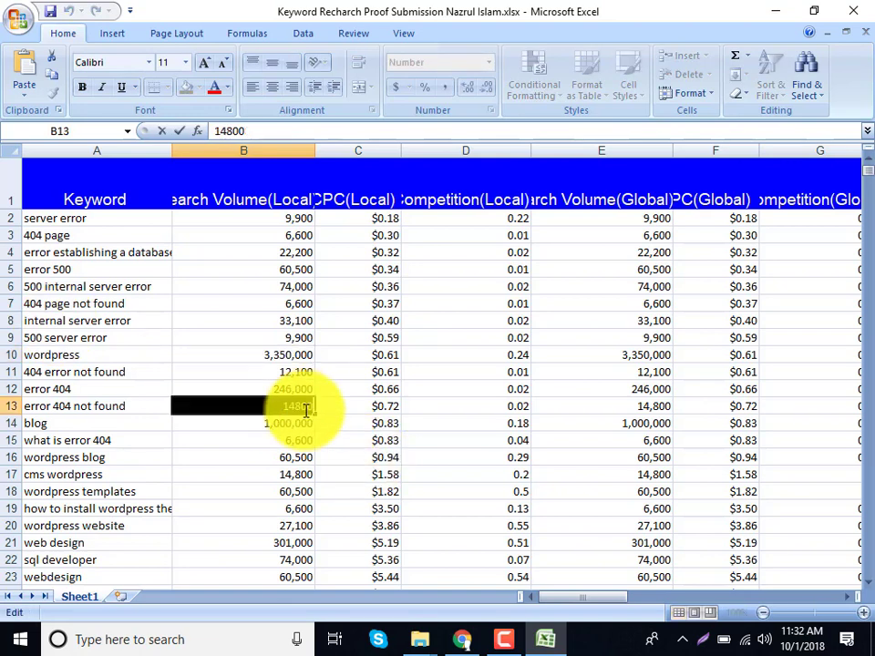
click(301, 438)
click(303, 428)
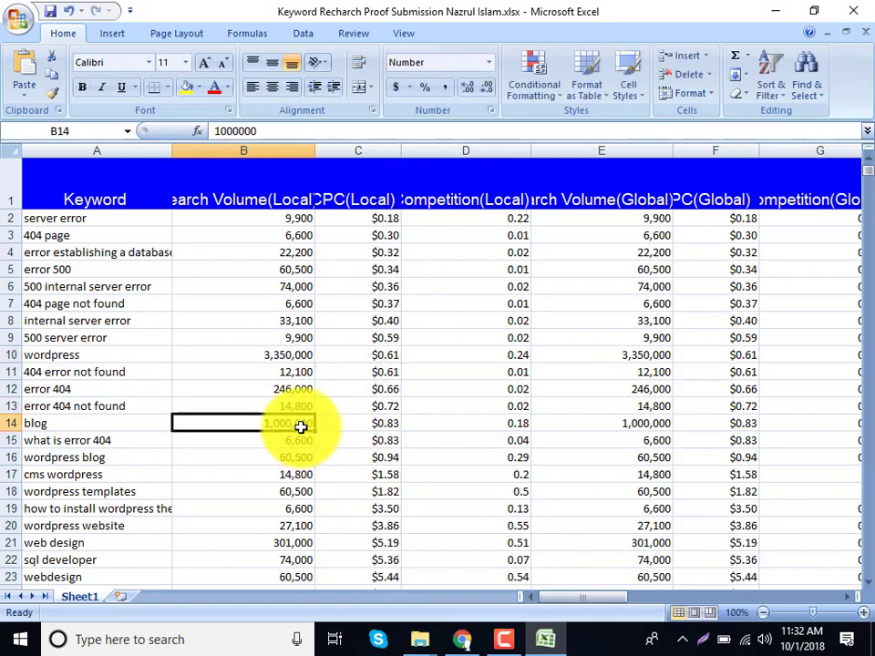
double_click(303, 426)
double_click(303, 426)
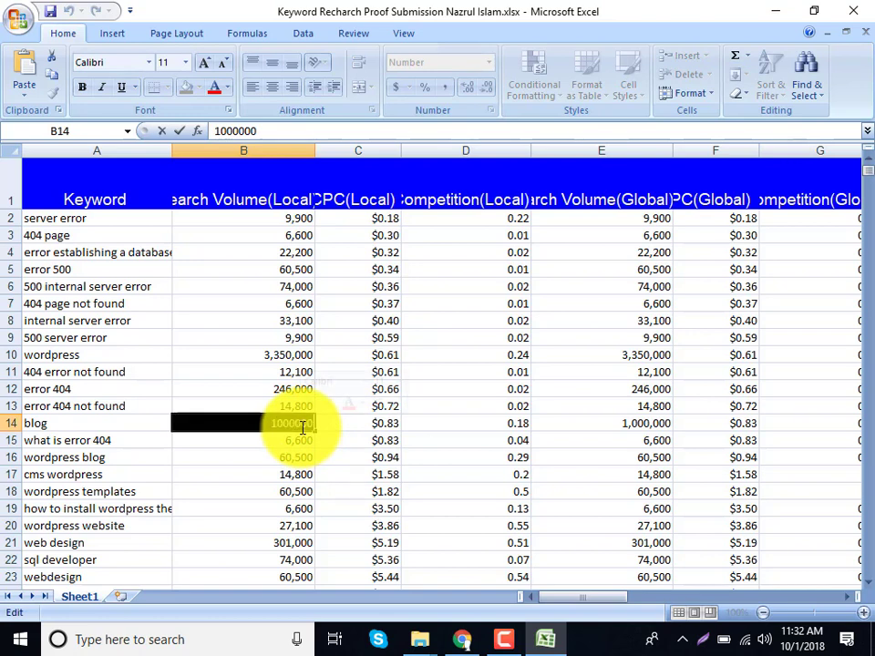
click(302, 426)
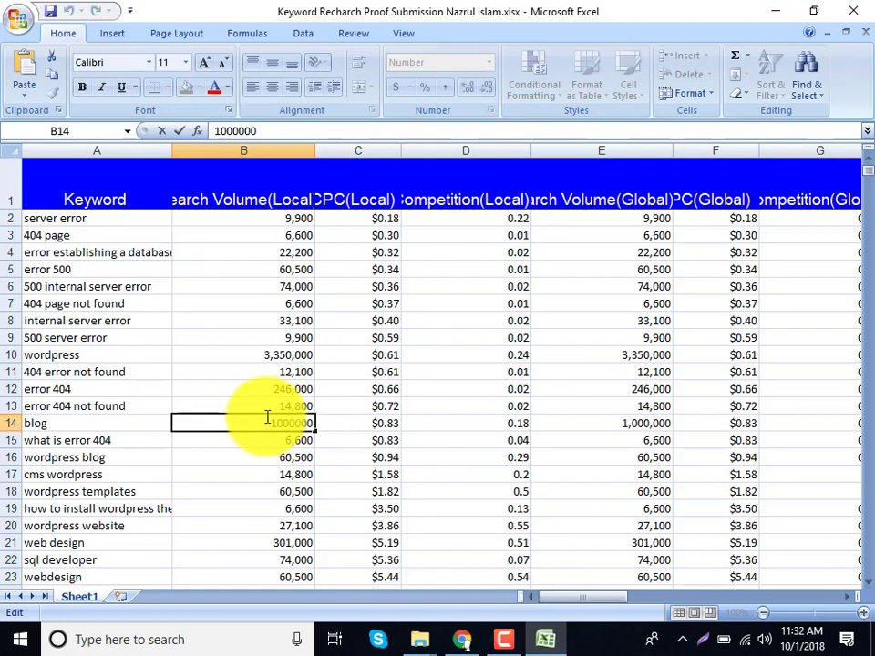
drag(270, 422, 332, 423)
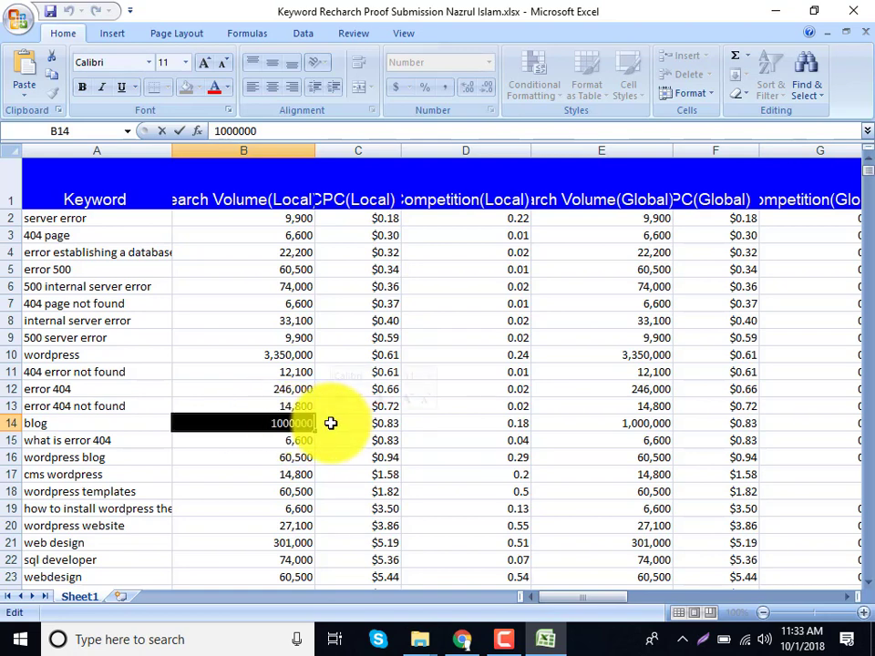
Check the raw values in B24, B33 and B10, then return to Keywords Everywhere in Chrome.
scroll(333, 423, down, 2)
scroll(326, 424, down, 1)
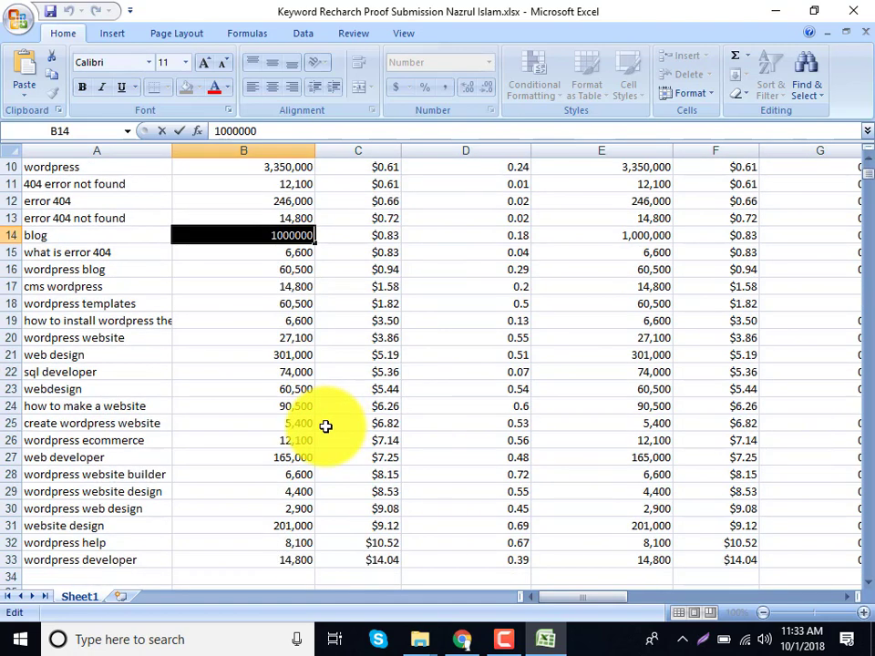
click(302, 403)
double_click(304, 407)
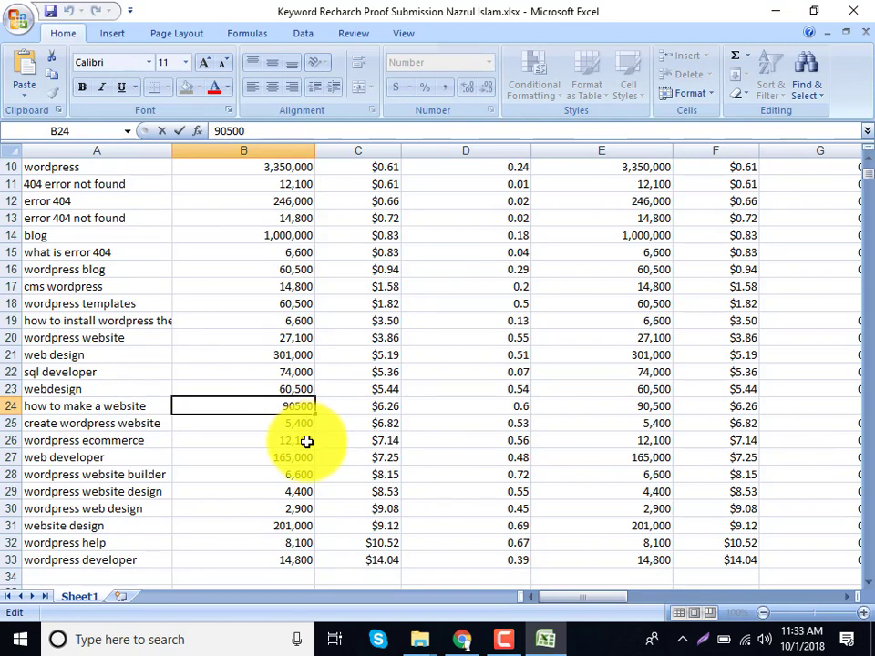
scroll(307, 442, down, 4)
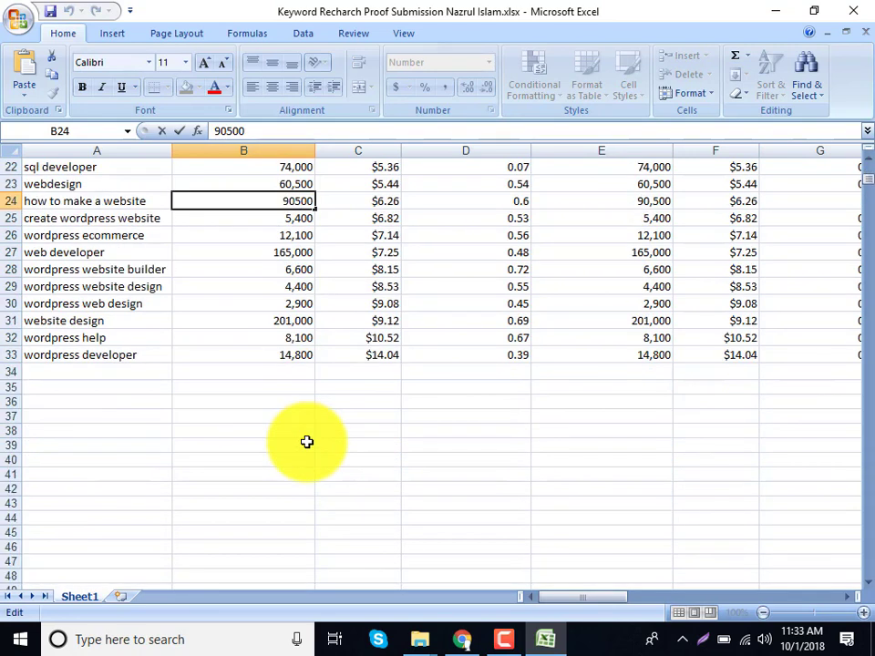
click(270, 357)
double_click(272, 357)
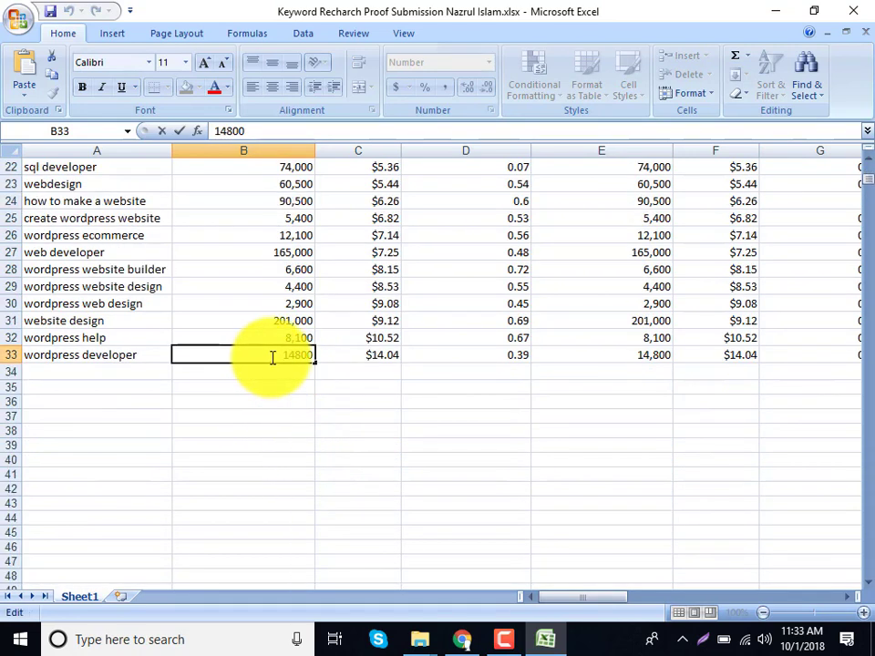
double_click(271, 358)
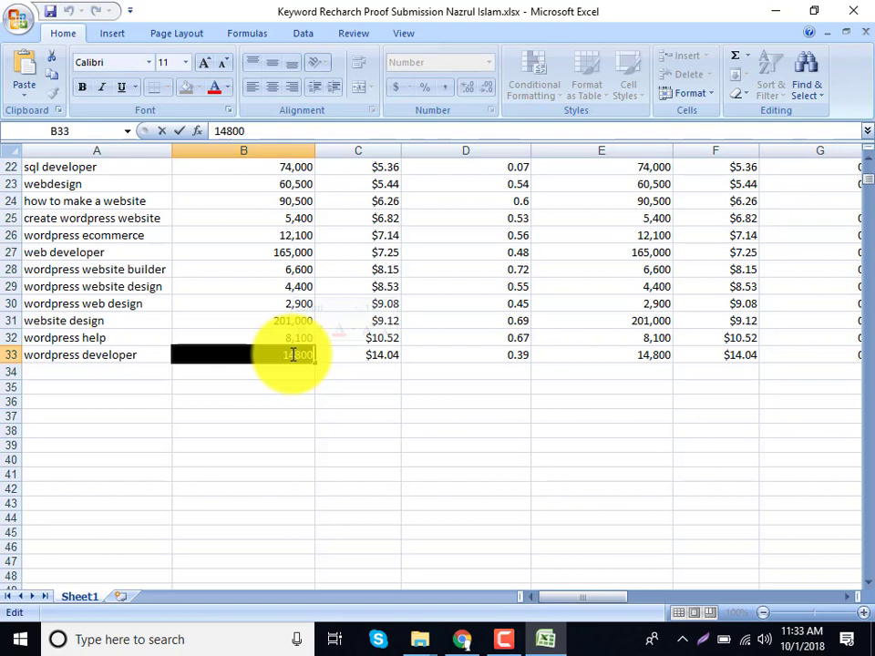
scroll(291, 355, up, 7)
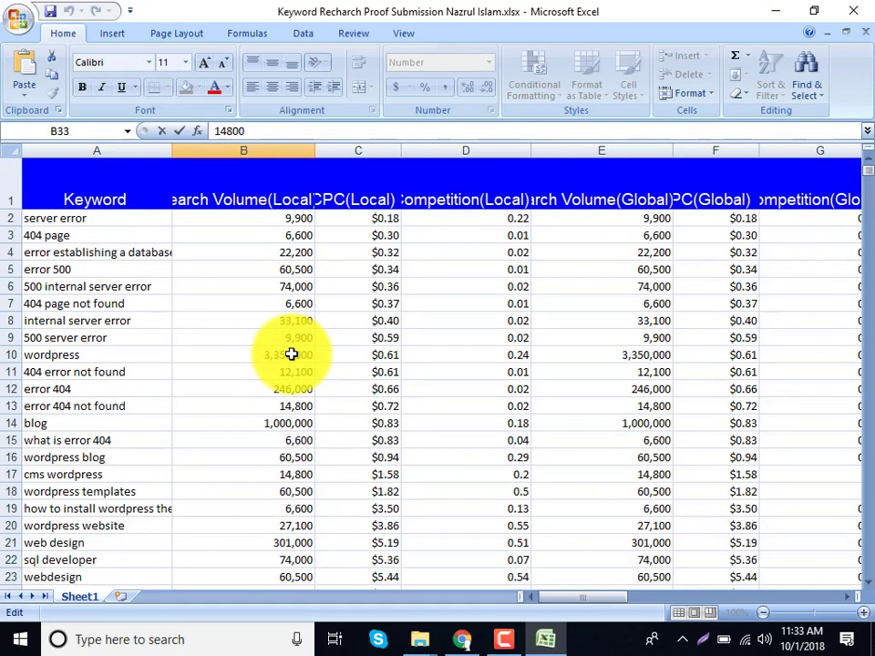
click(291, 354)
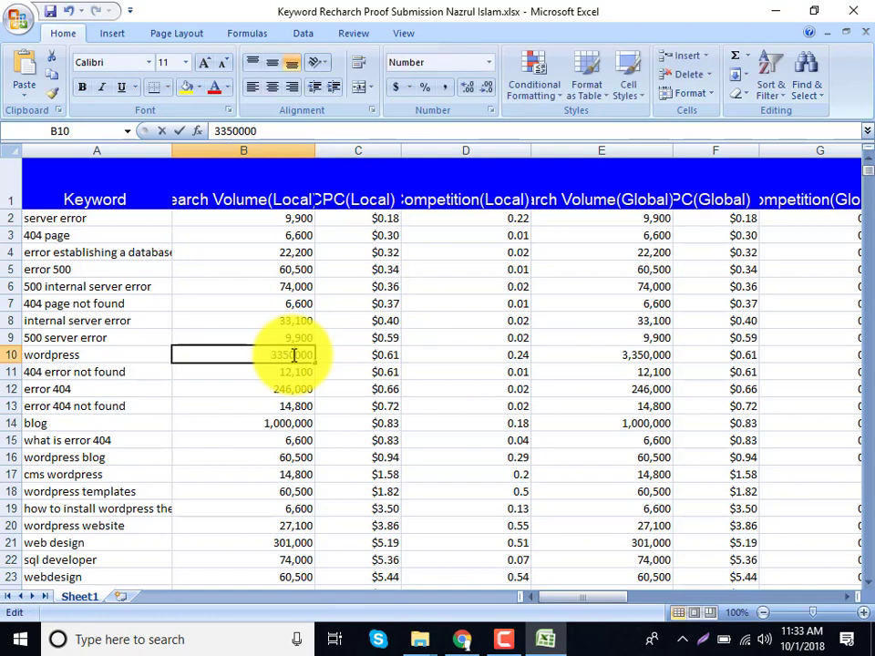
double_click(293, 354)
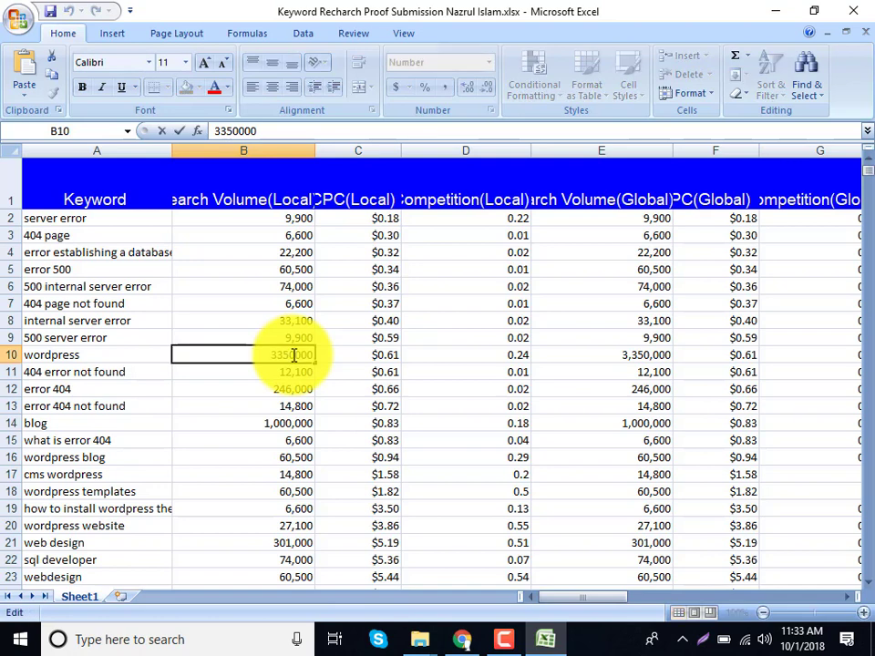
click(461, 649)
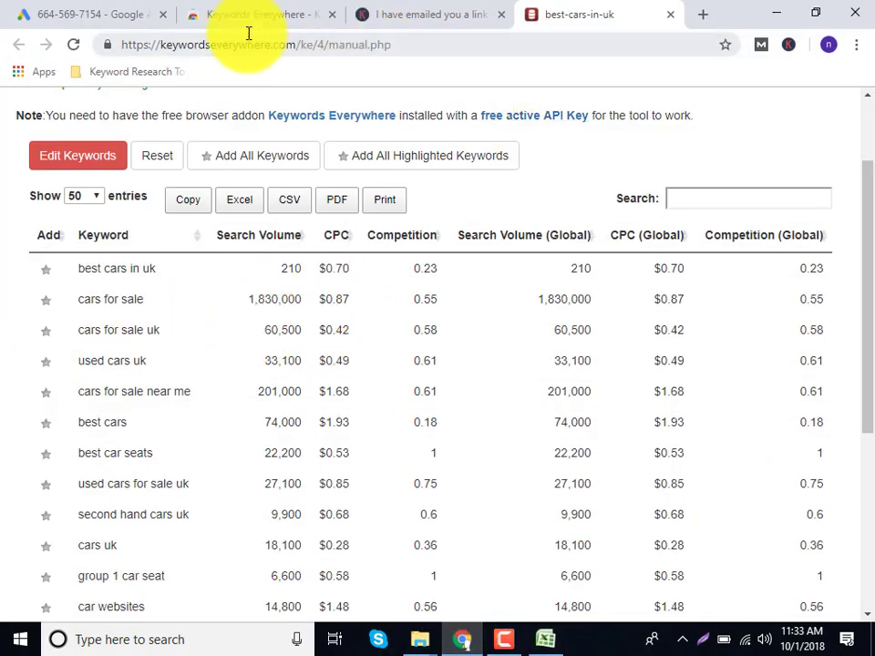
Open the 11 Best Keyword Research Tools bookmark and close the other three tabs.
click(52, 9)
click(124, 72)
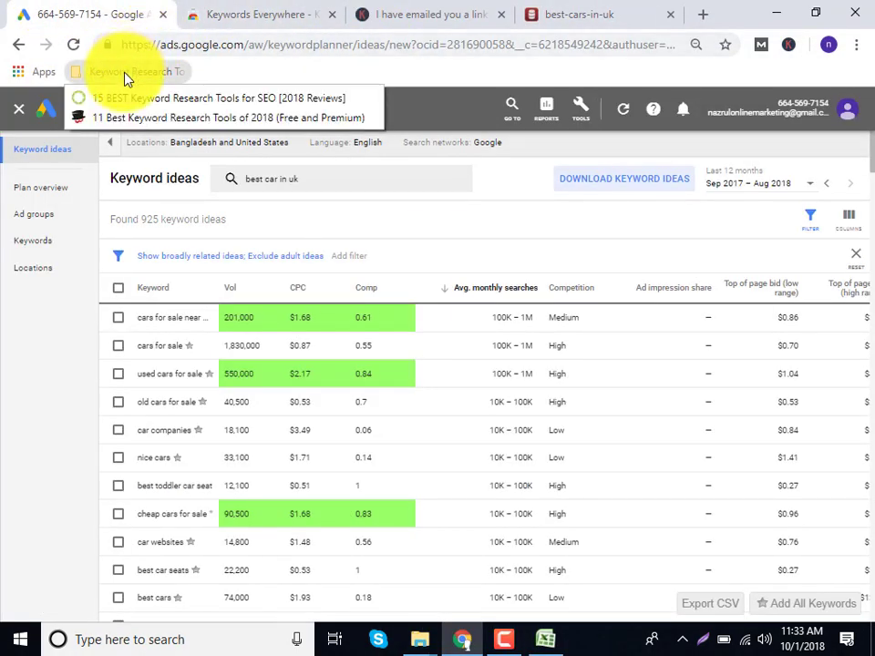
click(124, 118)
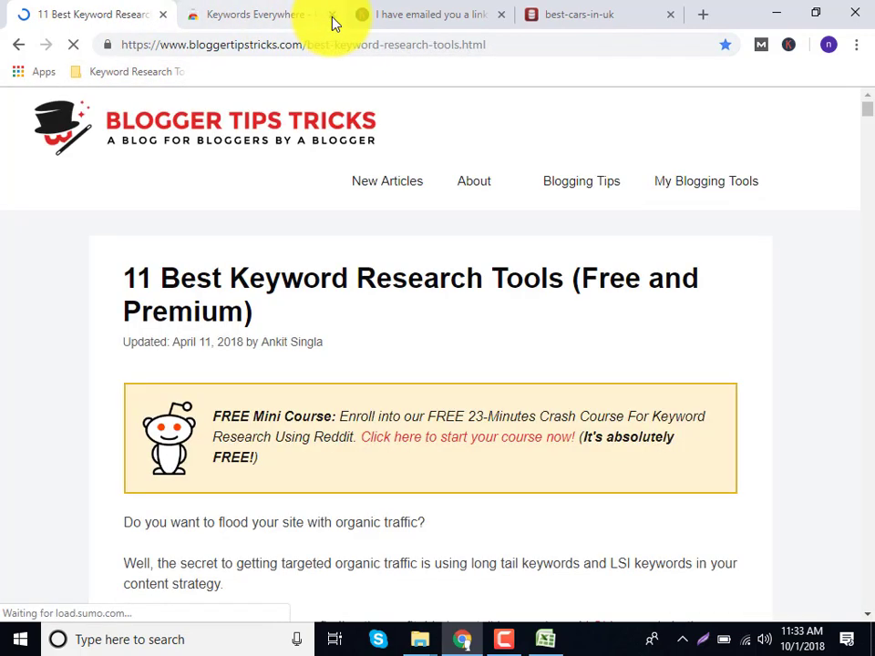
click(332, 16)
click(332, 16)
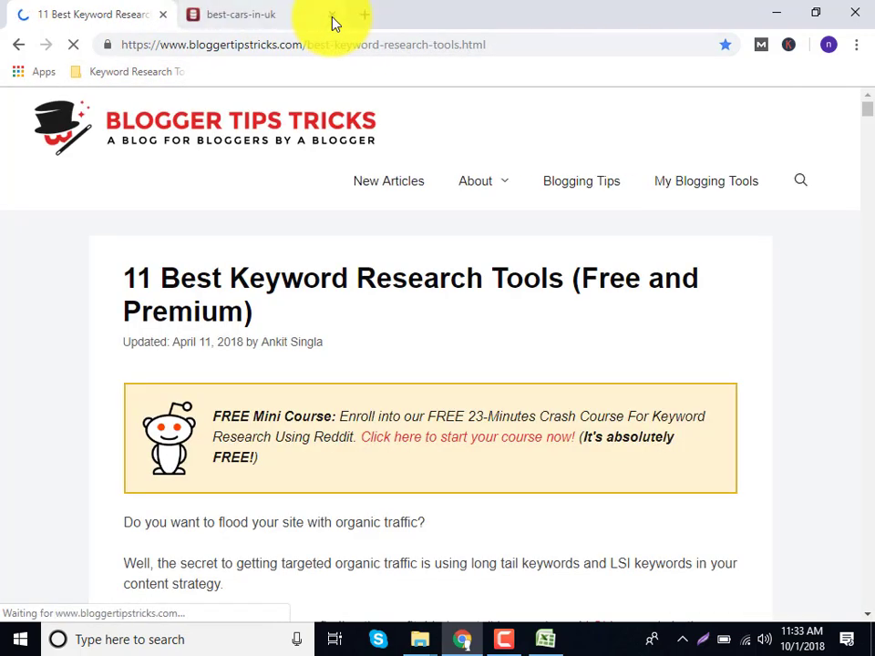
click(332, 15)
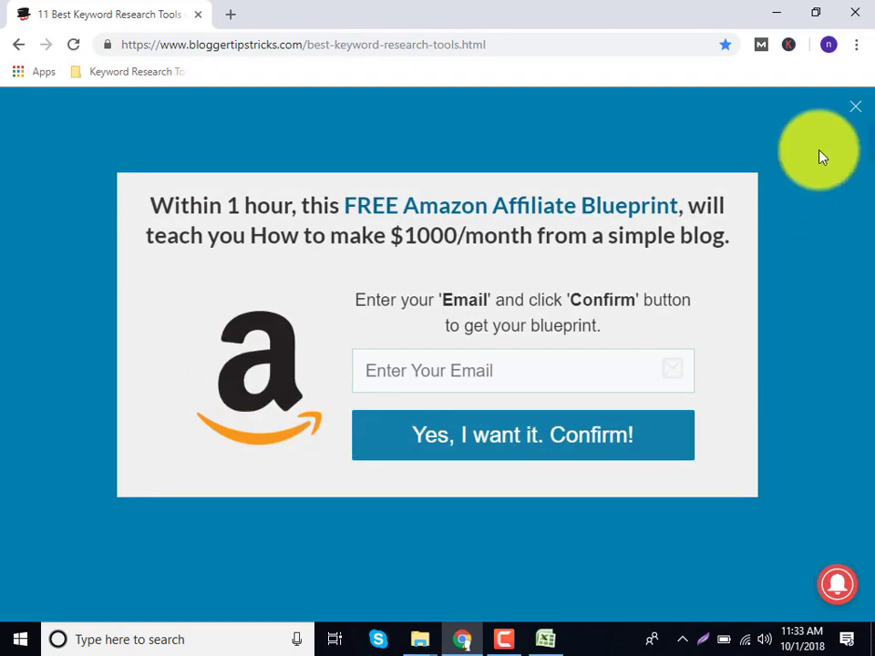
Dismiss the Amazon affiliate popup and follow the article's SEMRush free trial link.
click(852, 111)
scroll(289, 337, down, 10)
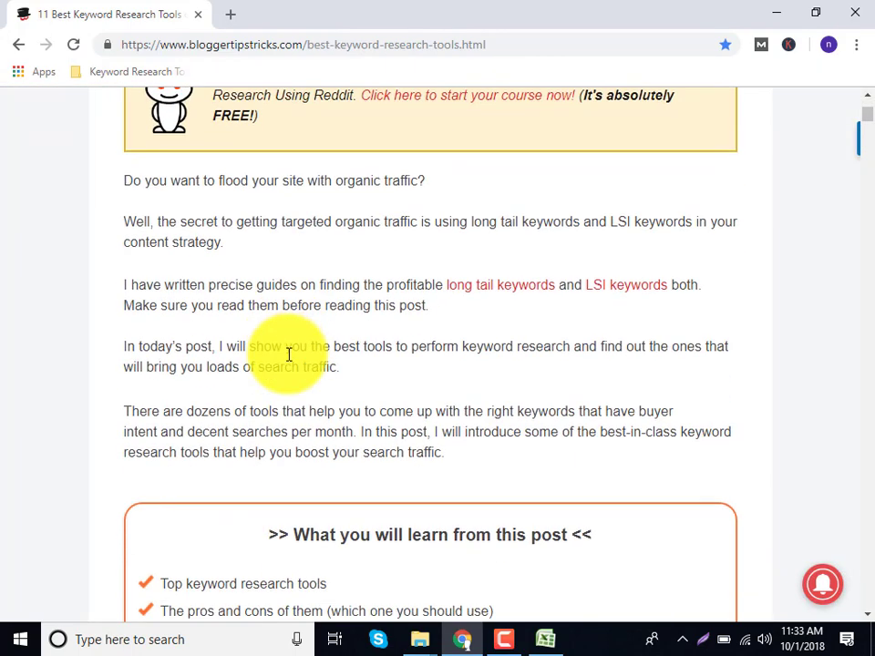
scroll(289, 355, down, 1)
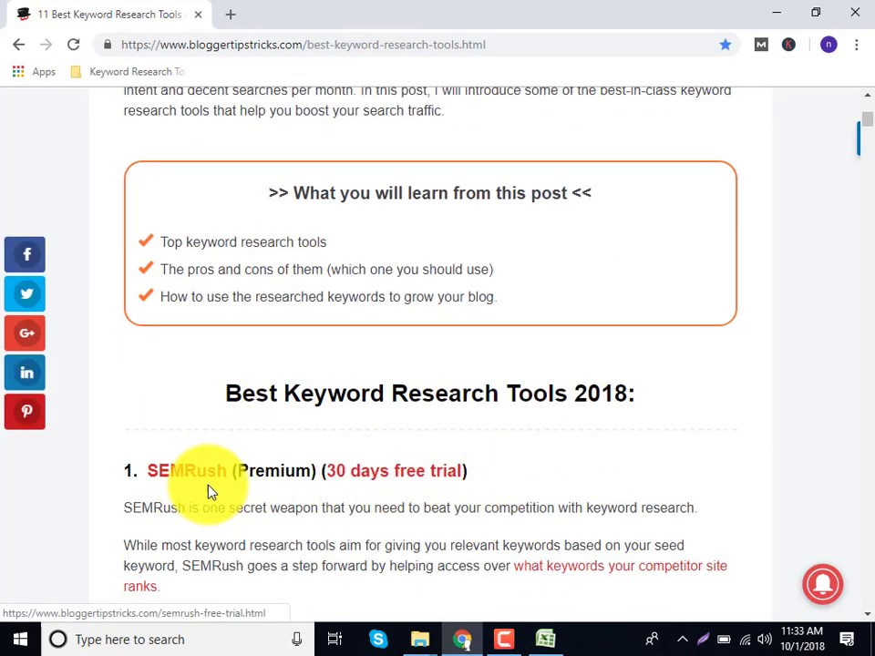
click(175, 477)
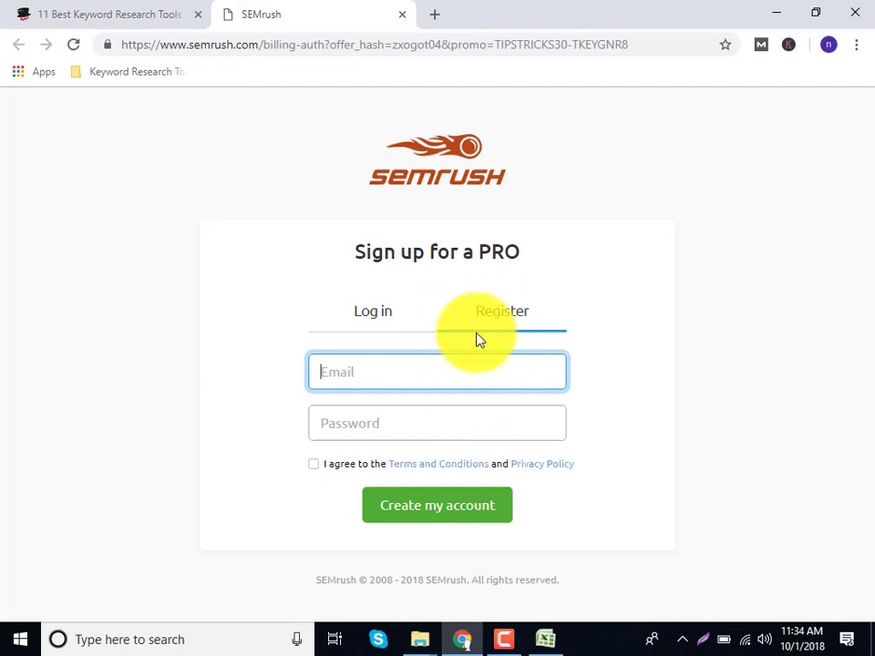
Submit the PRO sign-up form with terms accepted, the saved e-mail and a password.
click(317, 465)
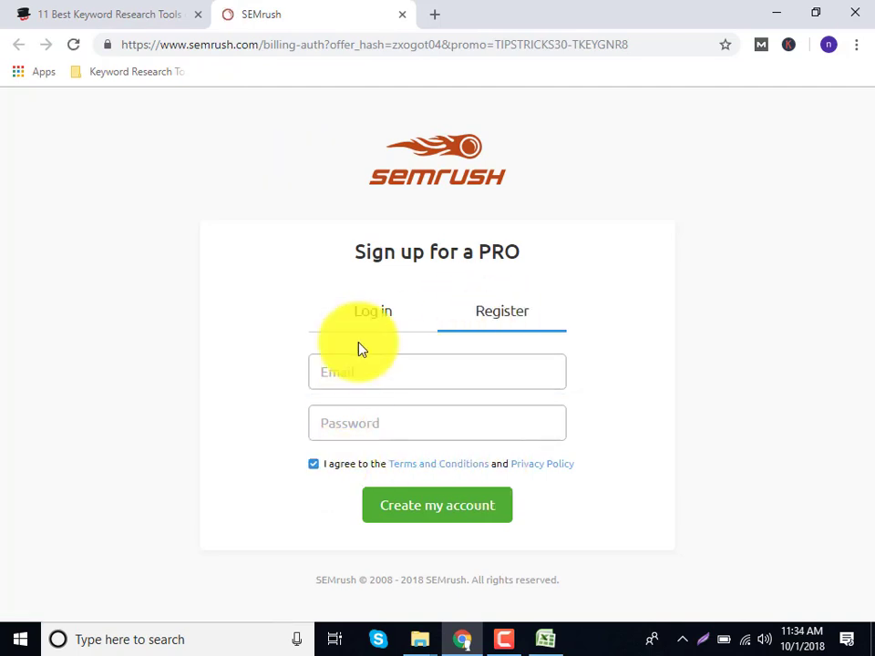
click(359, 375)
click(364, 507)
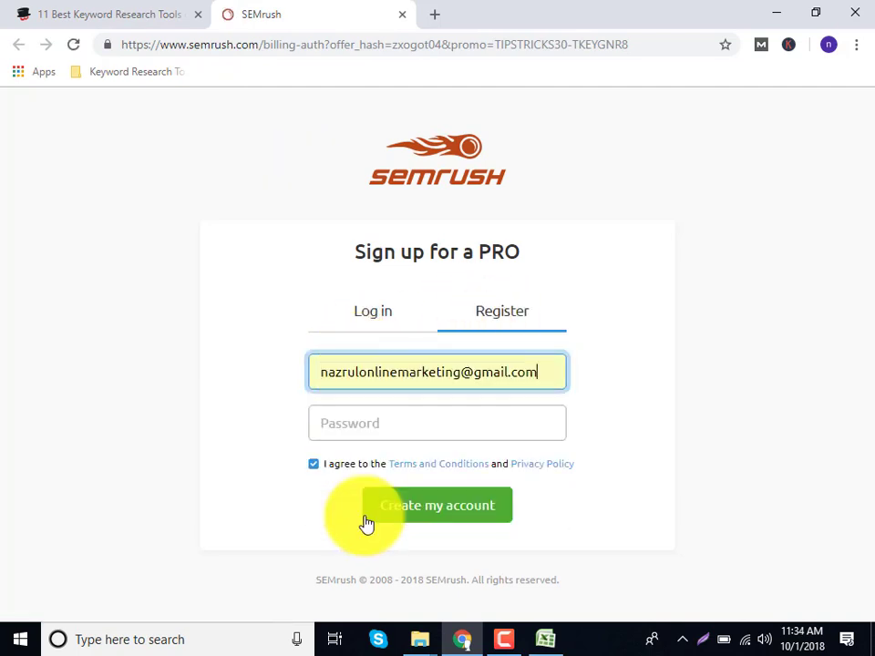
click(381, 422)
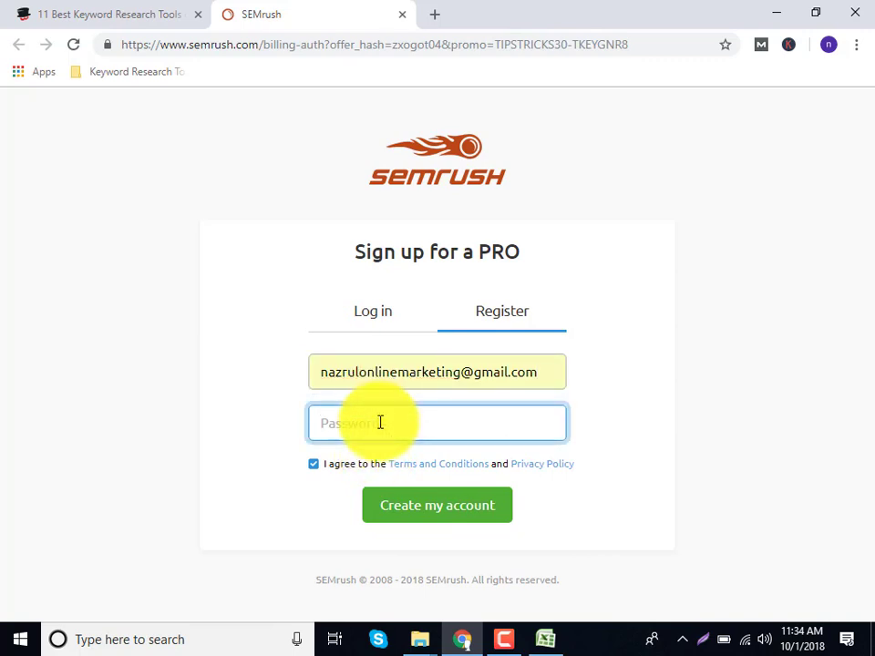
text(a)
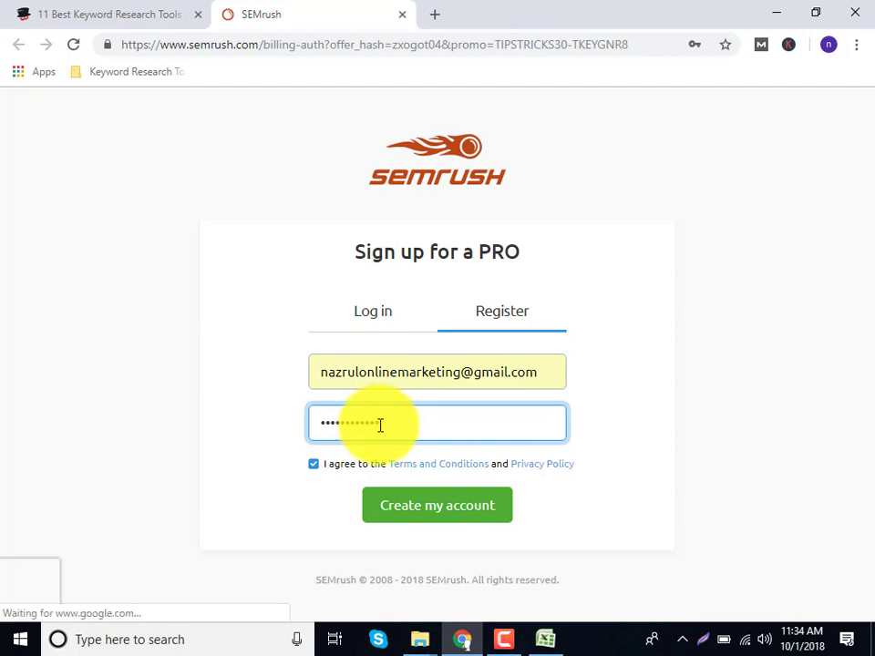
click(406, 509)
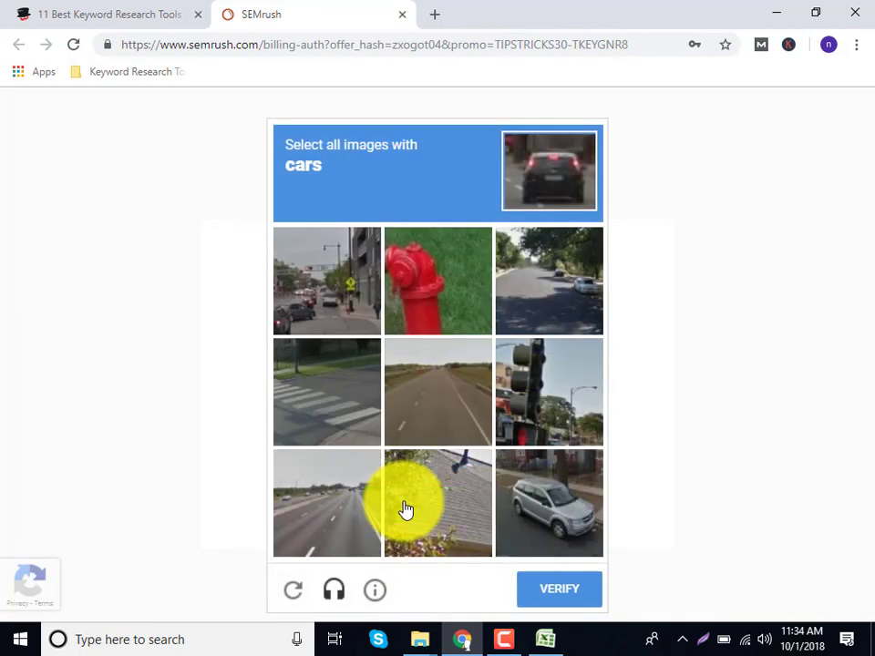
Mark the car tiles in the reCAPTCHA challenge and verify.
click(400, 363)
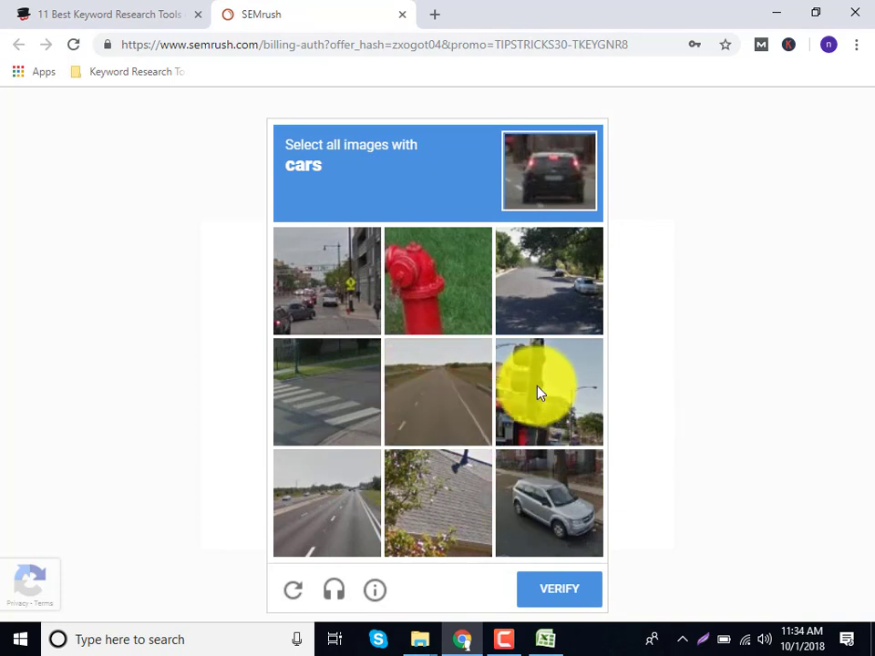
click(562, 302)
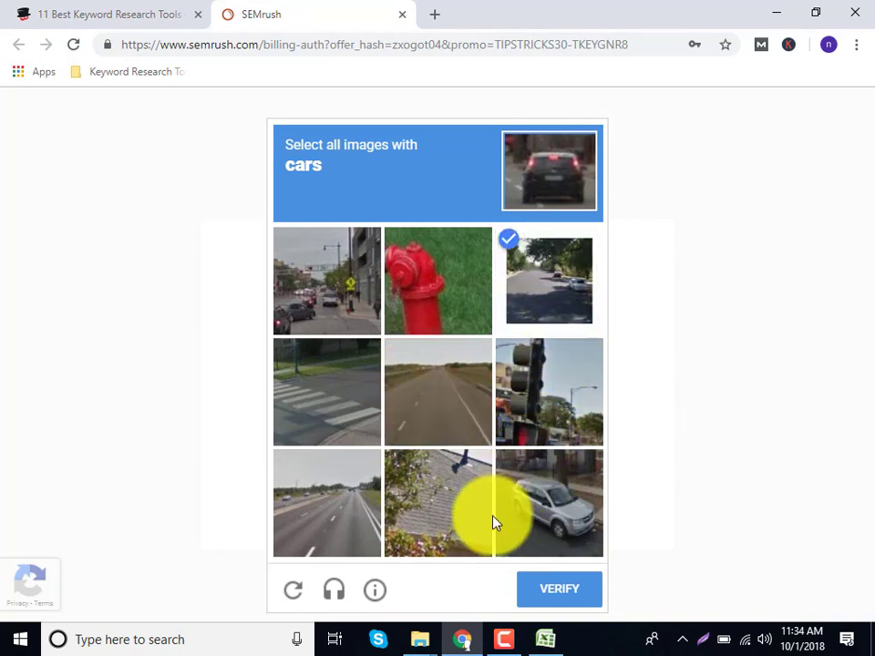
click(325, 282)
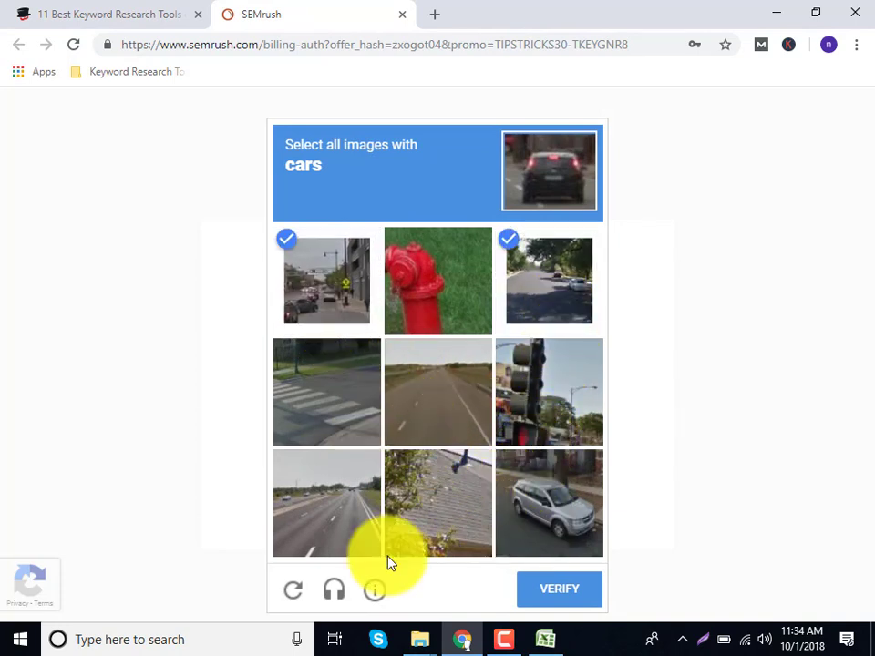
click(558, 427)
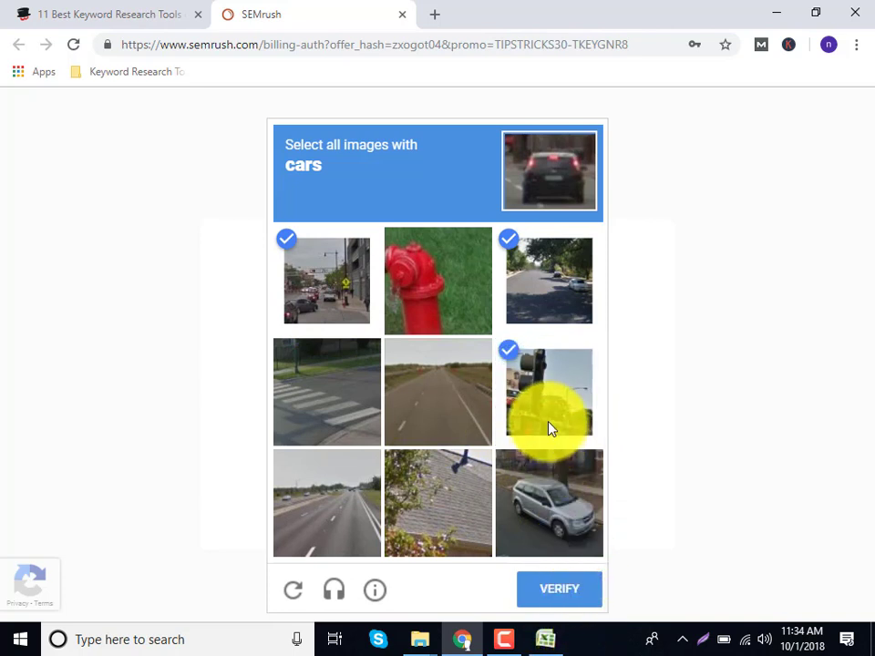
click(549, 428)
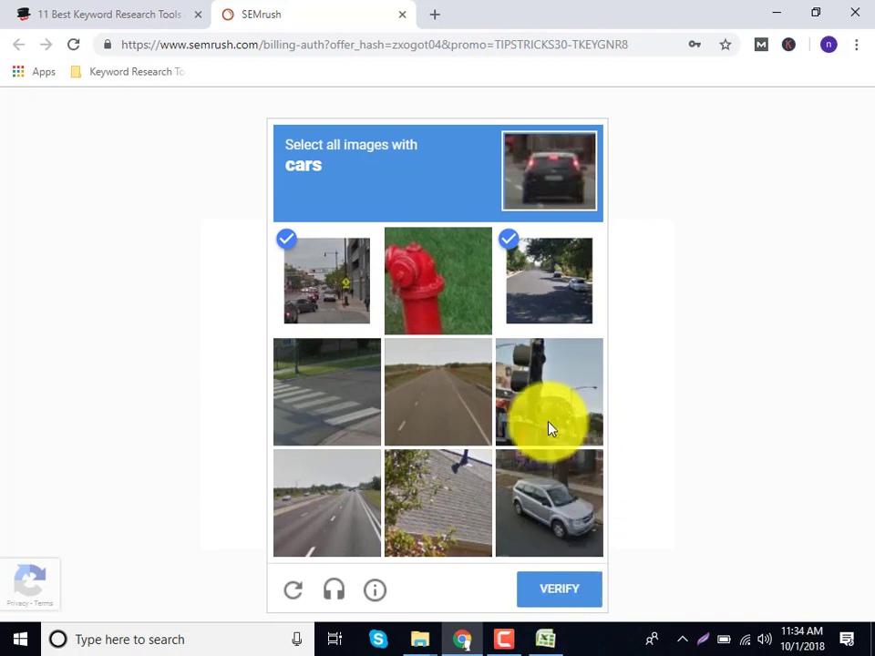
click(594, 499)
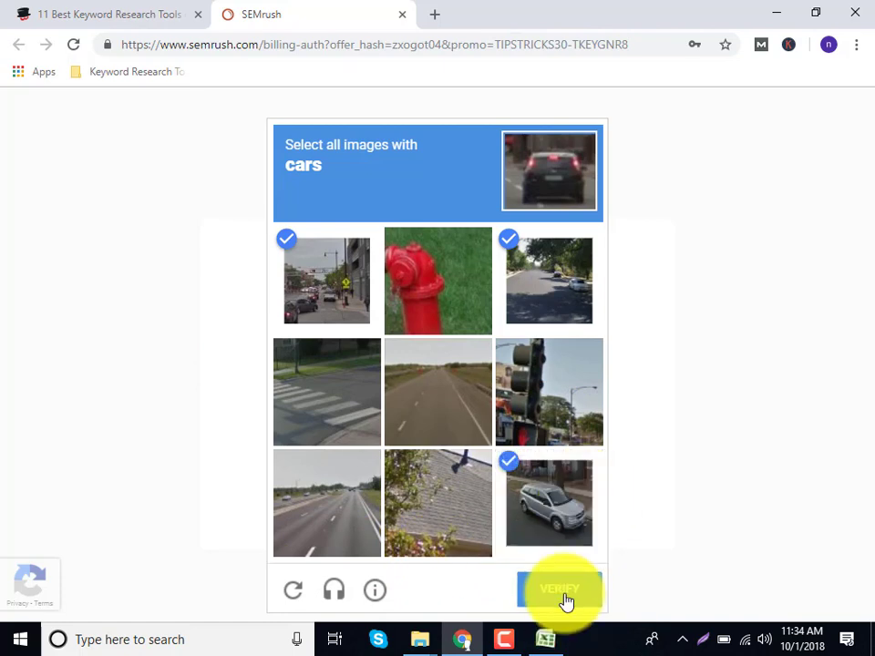
click(563, 593)
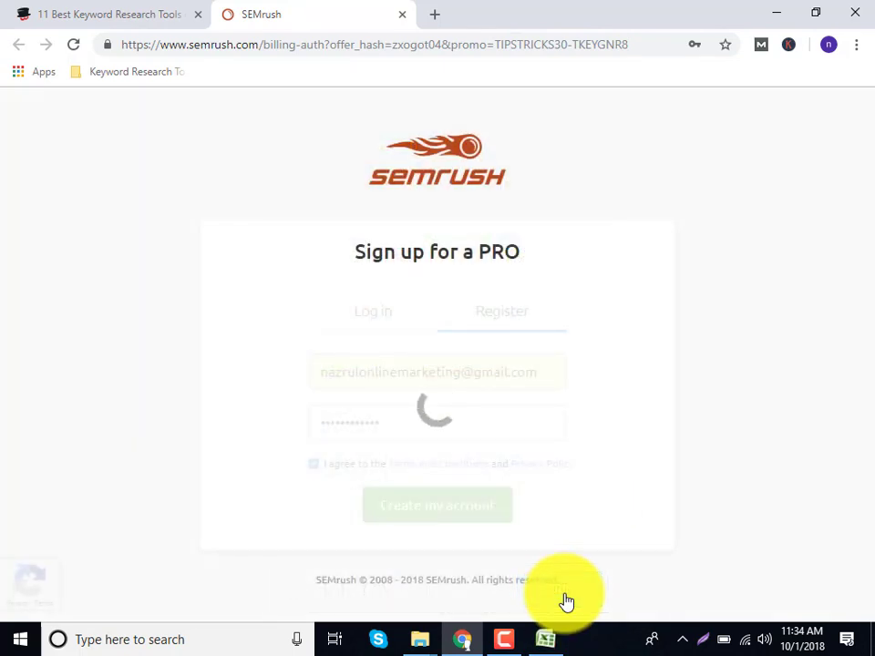
Search 'gmail' in a new tab and open Gmail.
click(438, 9)
text(mg)
key(BackSpace)
key(BackSpace)
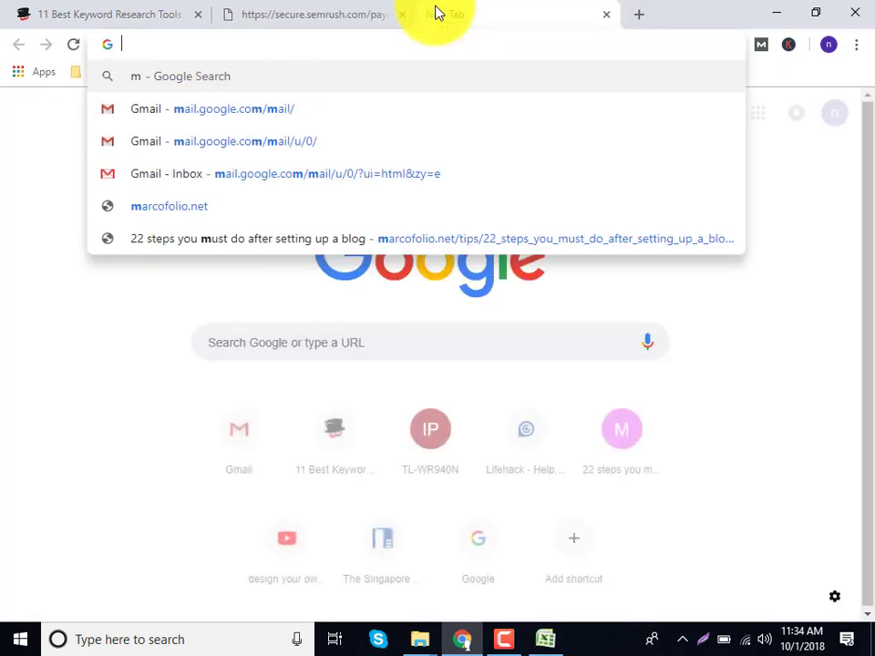
text(gmil)
key(BackSpace)
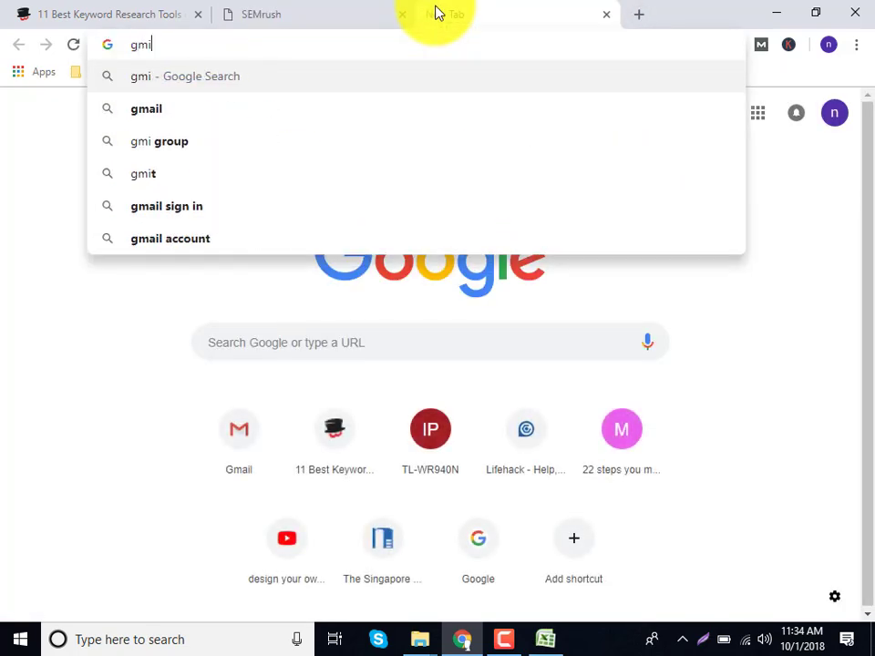
key(BackSpace)
text(ail)
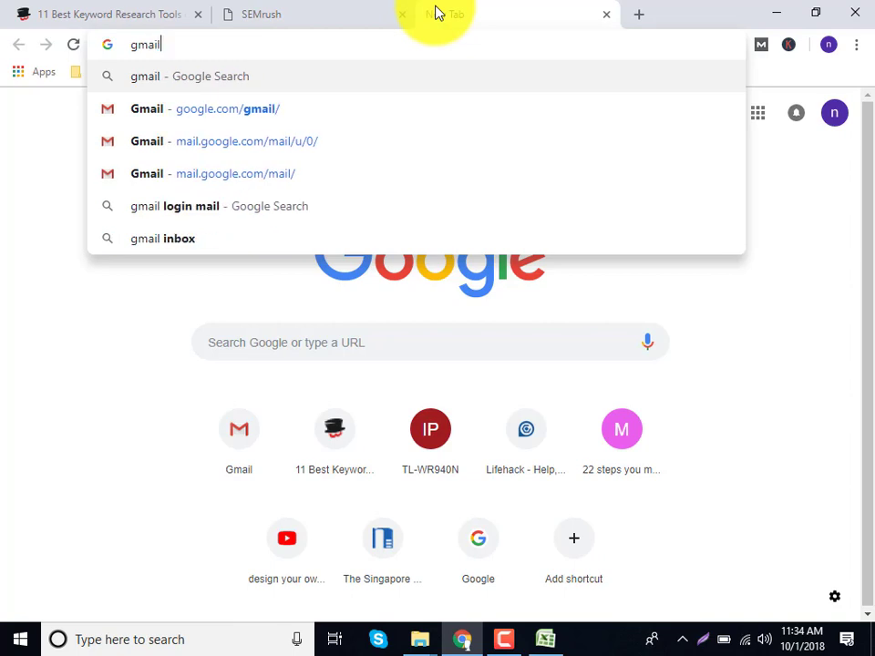
key(Return)
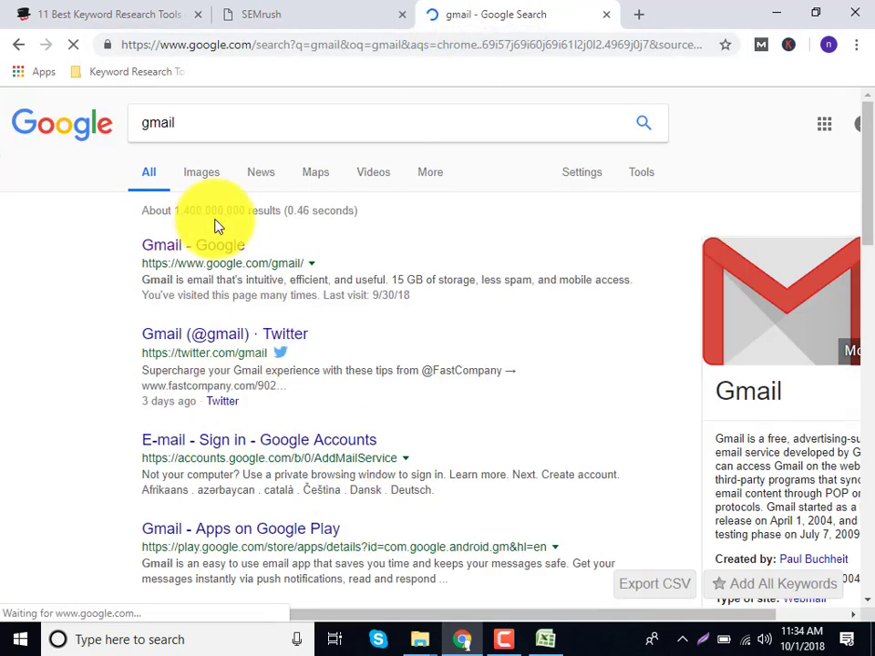
click(211, 260)
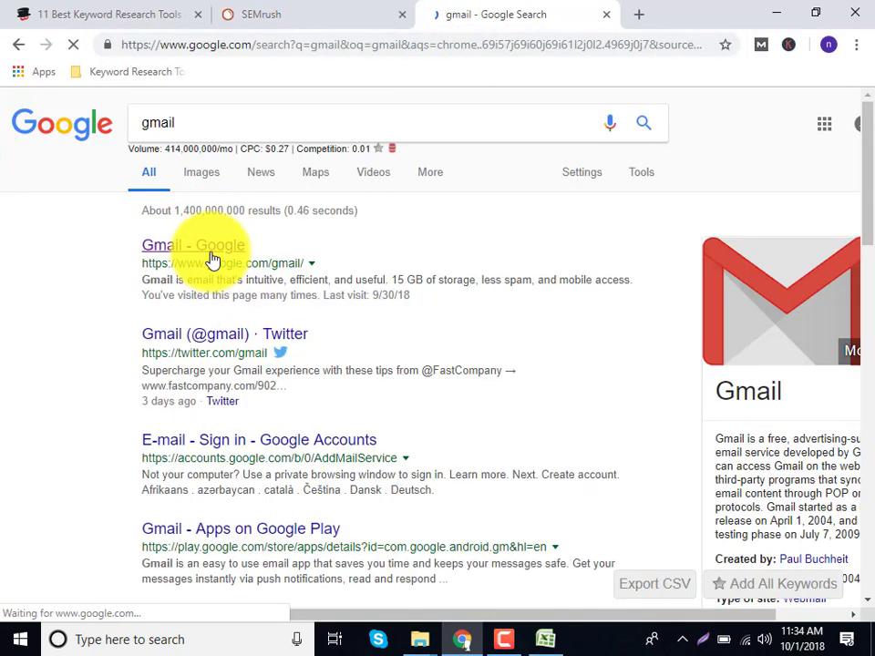
Save the SEMrush login password in Chrome.
click(288, 18)
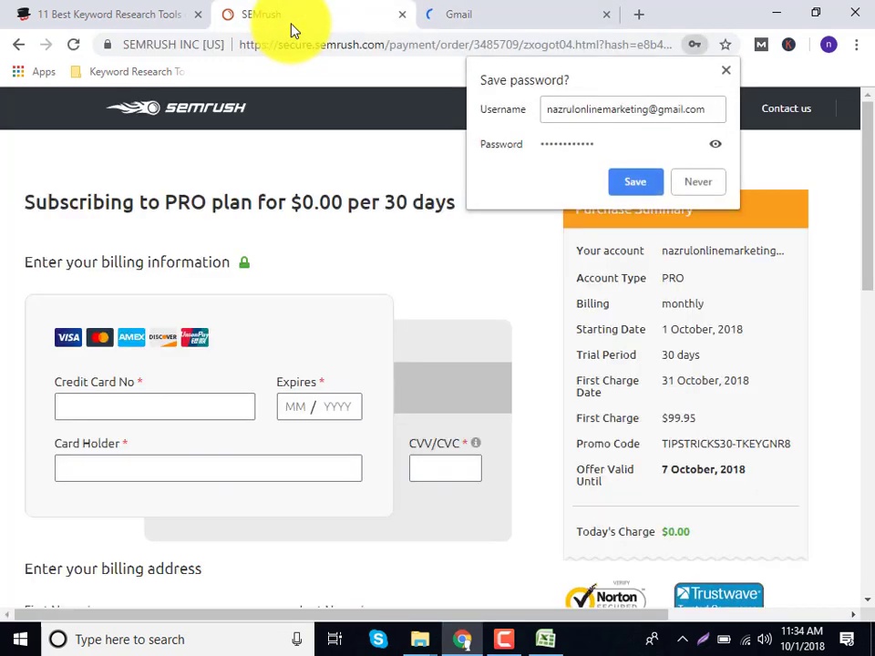
click(662, 190)
scroll(449, 462, down, 2)
scroll(449, 462, down, 4)
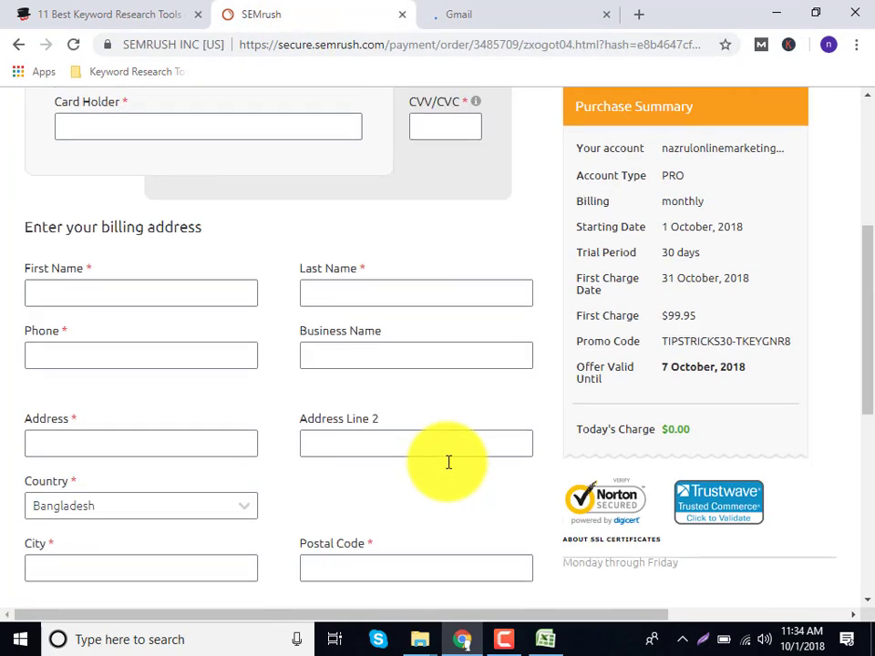
scroll(448, 461, up, 6)
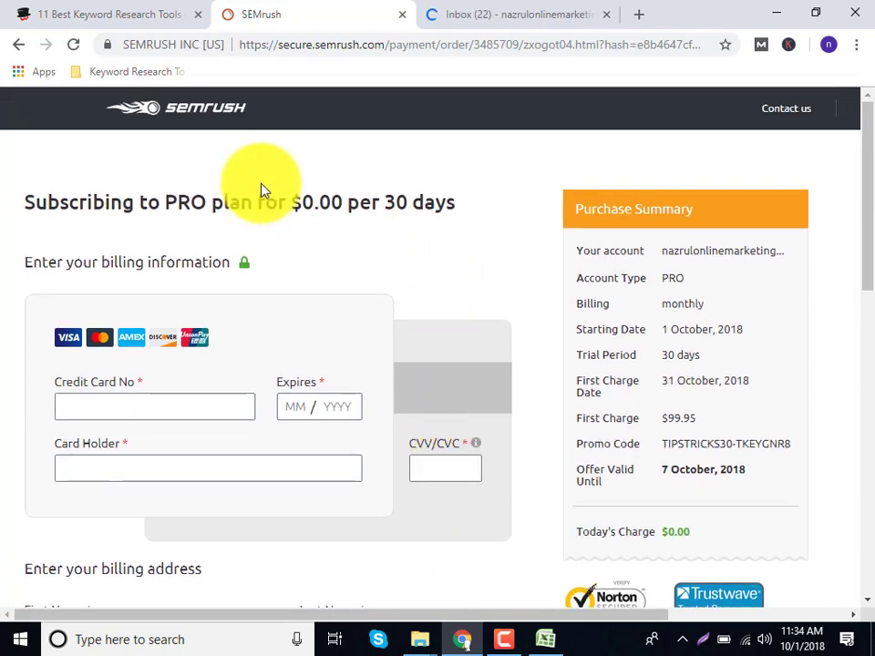
Confirm the address from the SEMrush Team e-mail and close the old payment tab.
click(458, 17)
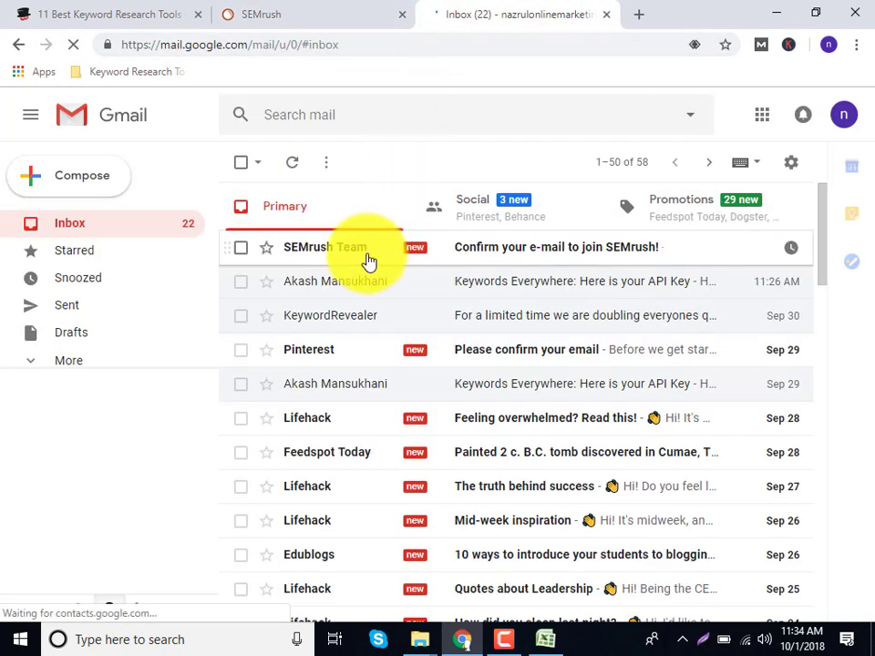
click(508, 258)
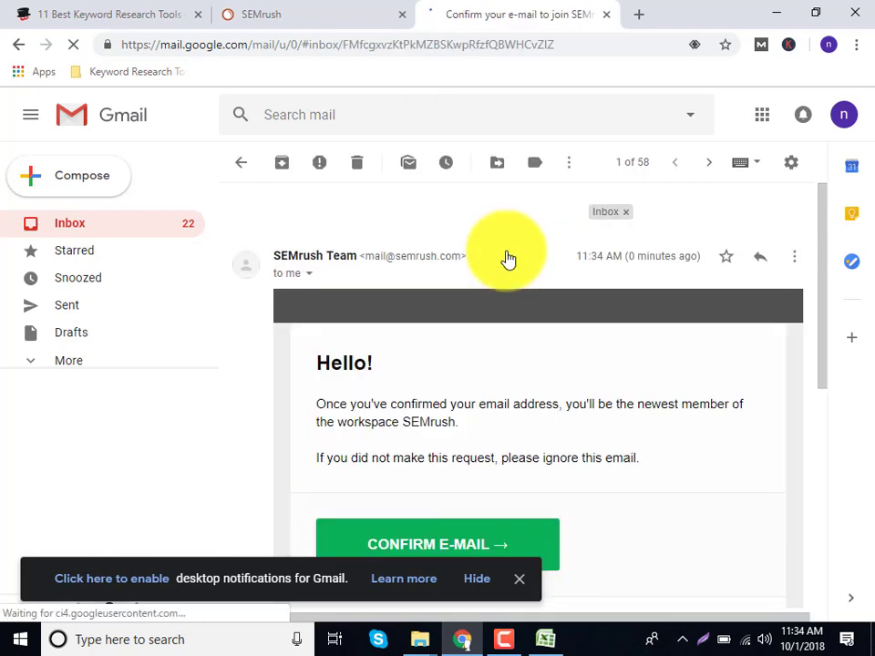
click(551, 562)
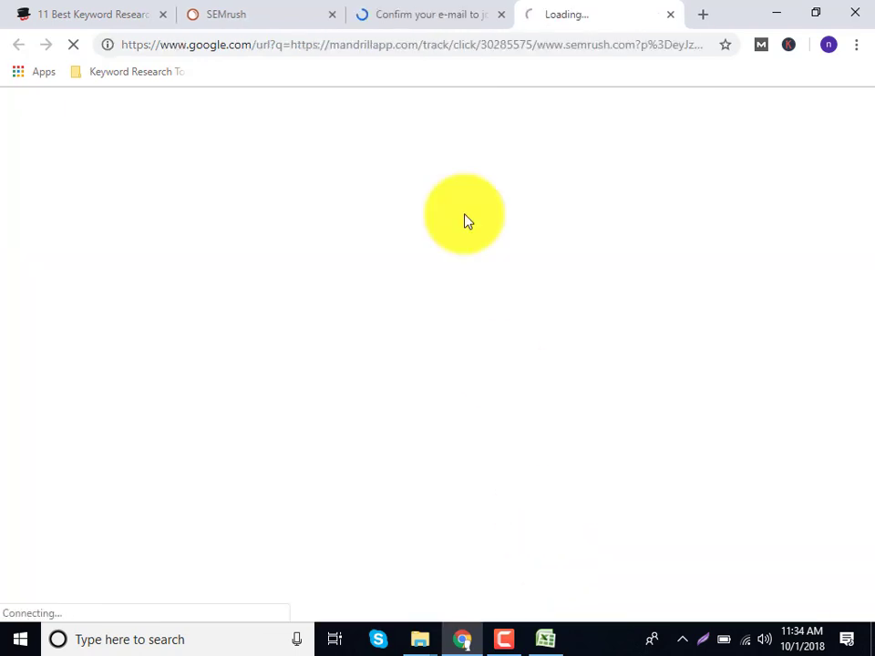
click(331, 15)
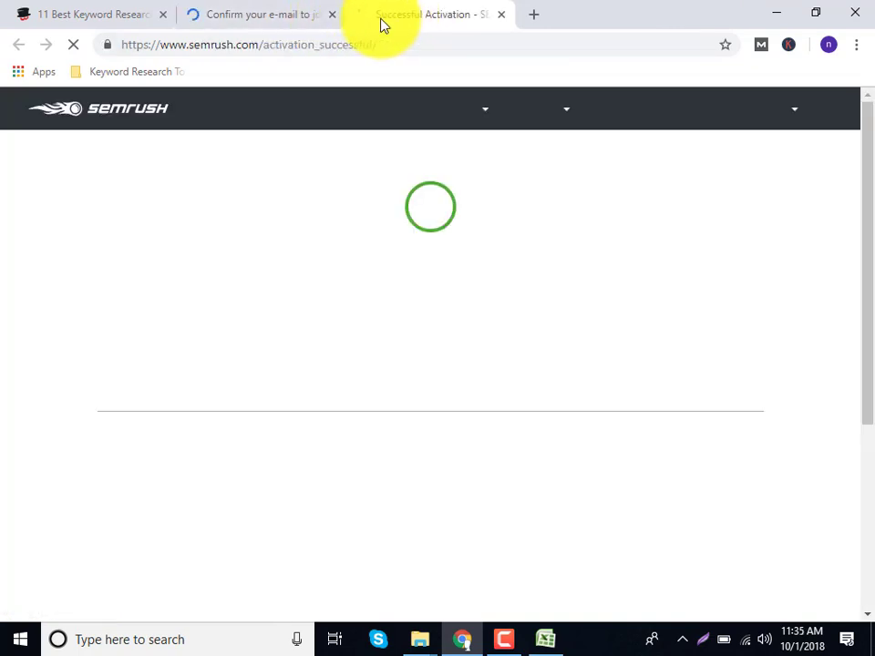
Close the e-mail tab and ready the Dashboard search box after a brief look at Excel.
click(332, 14)
scroll(347, 338, down, 2)
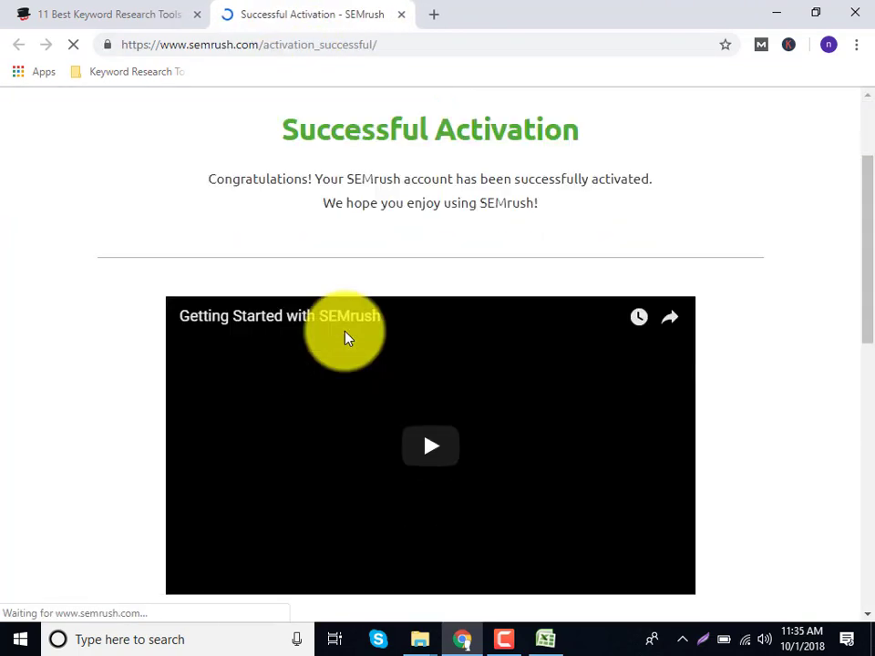
scroll(360, 324, up, 2)
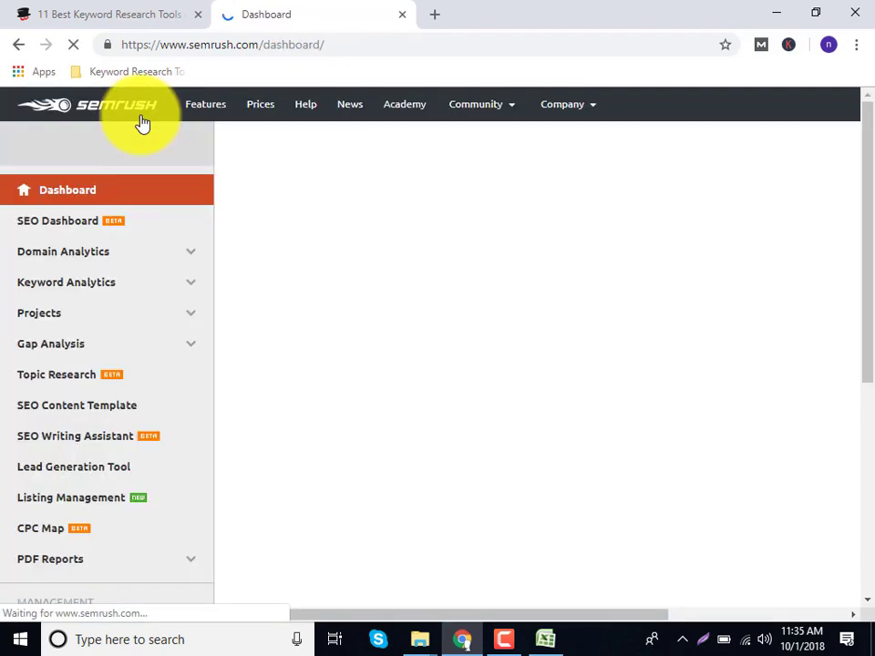
click(371, 154)
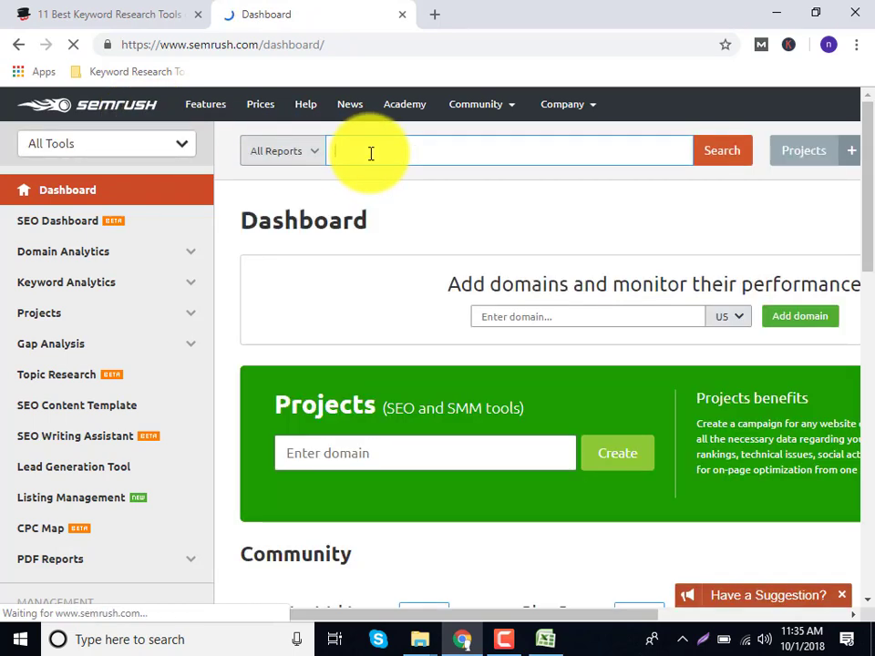
click(545, 639)
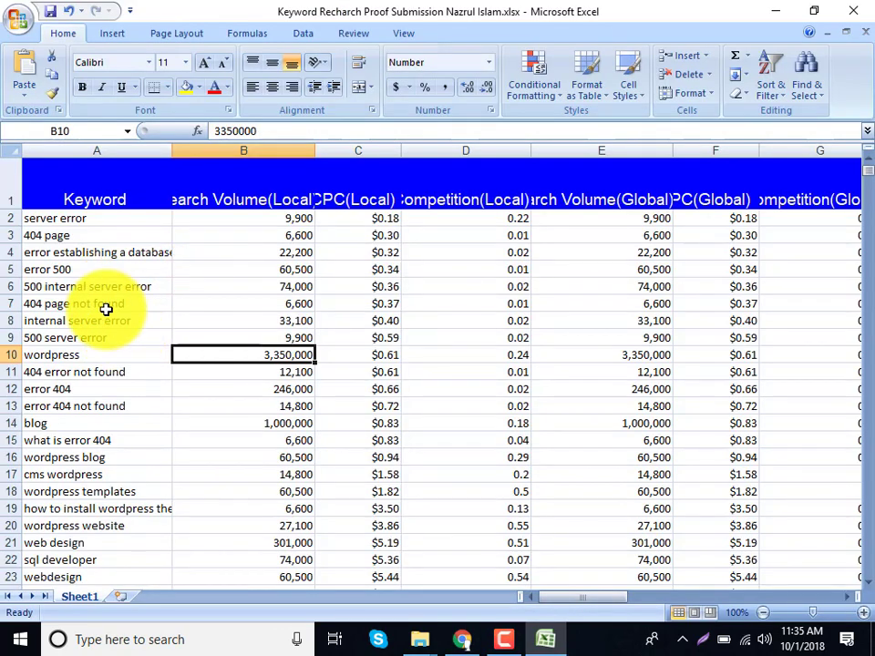
click(777, 11)
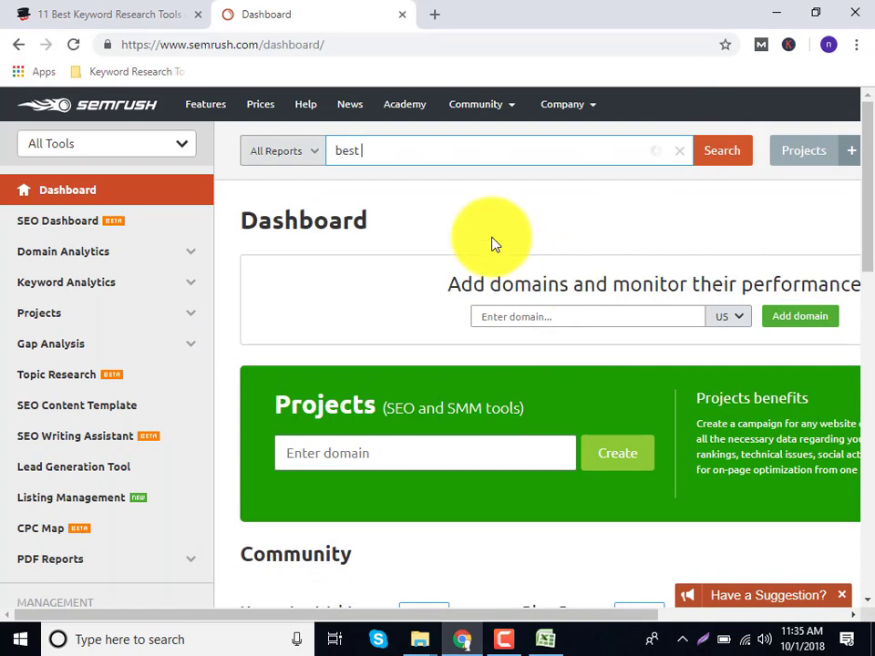
Search 'best car selling' and open its full Phrase Match Keywords report.
text(car selling)
key(Return)
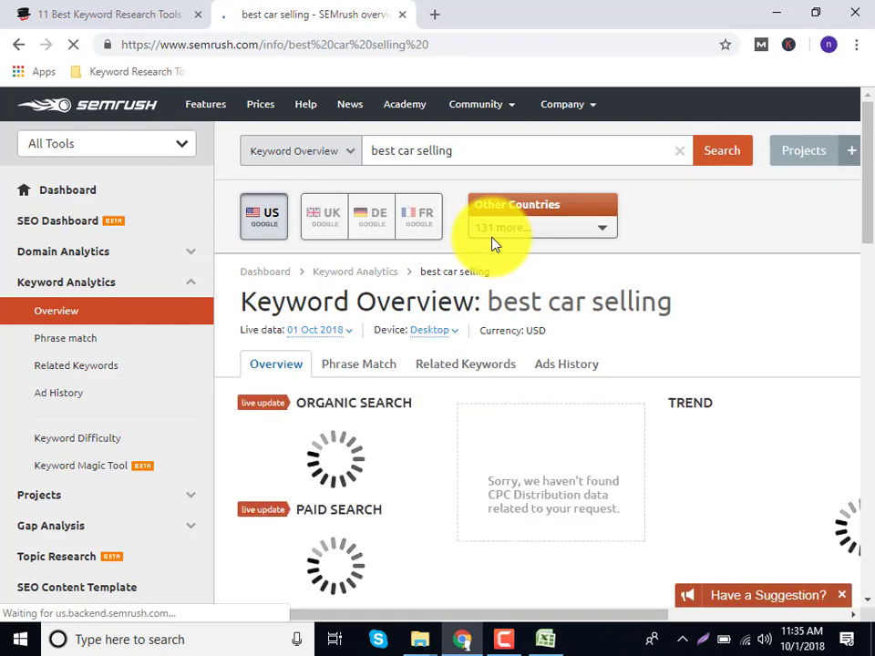
scroll(455, 434, down, 4)
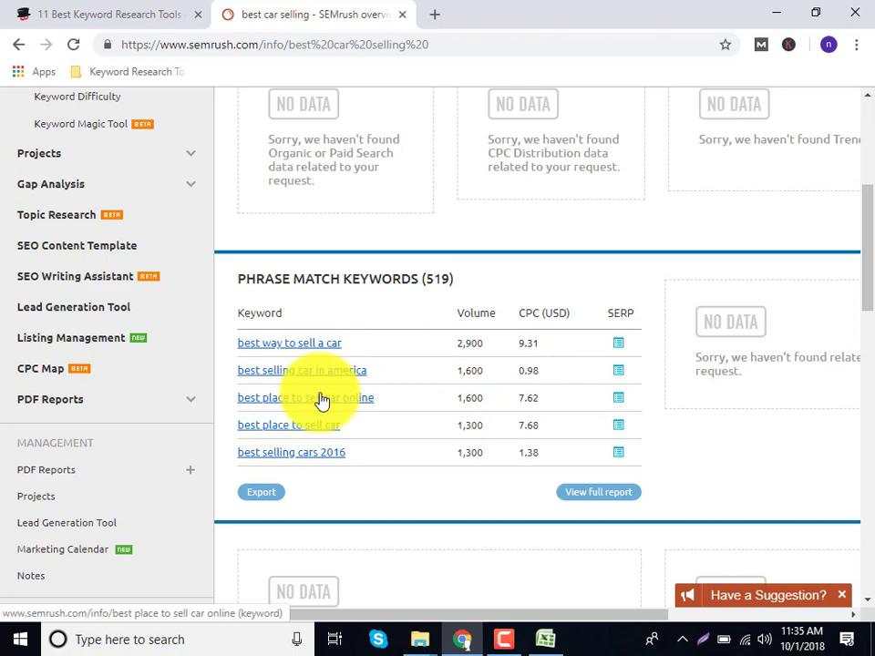
scroll(321, 401, down, 3)
scroll(320, 400, up, 2)
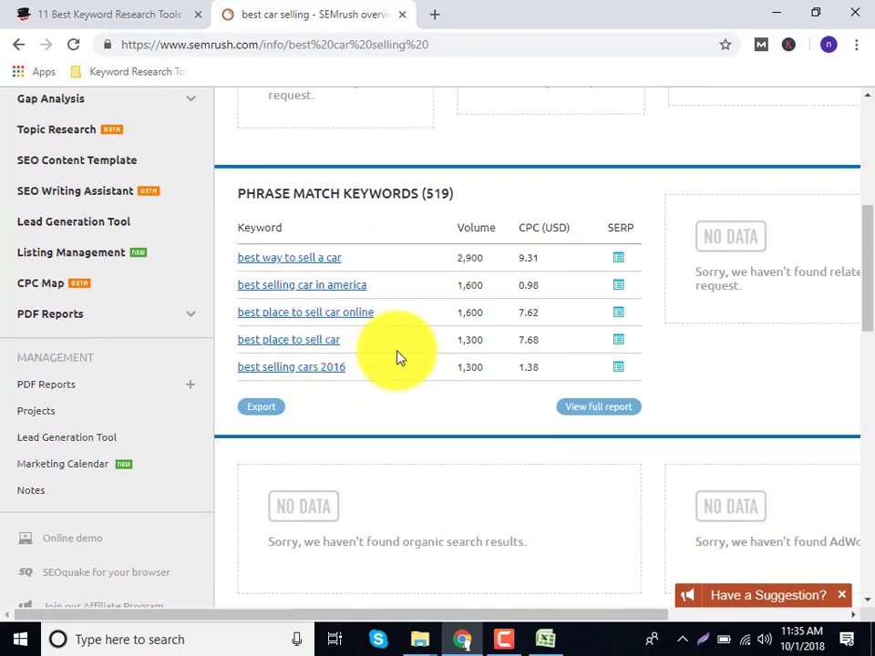
click(602, 408)
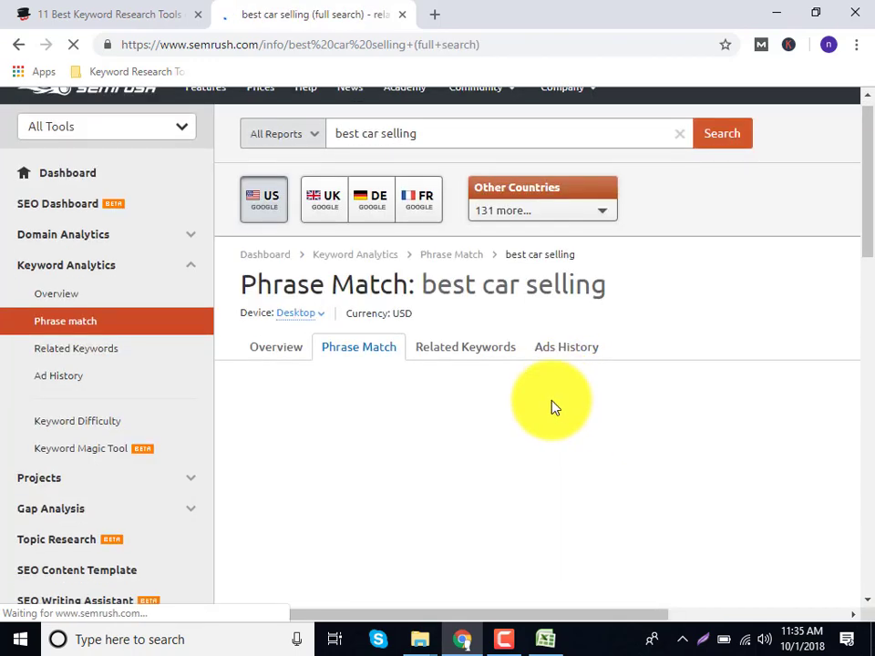
Browse the best car selling phrase-match results, peek at the 7-day trial page, and return.
scroll(552, 407, down, 2)
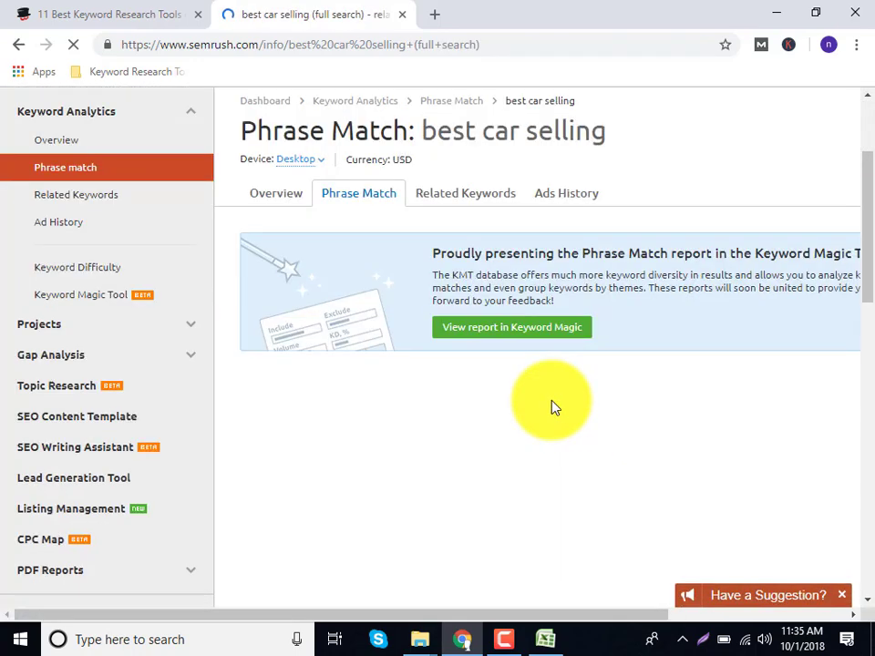
scroll(551, 408, down, 5)
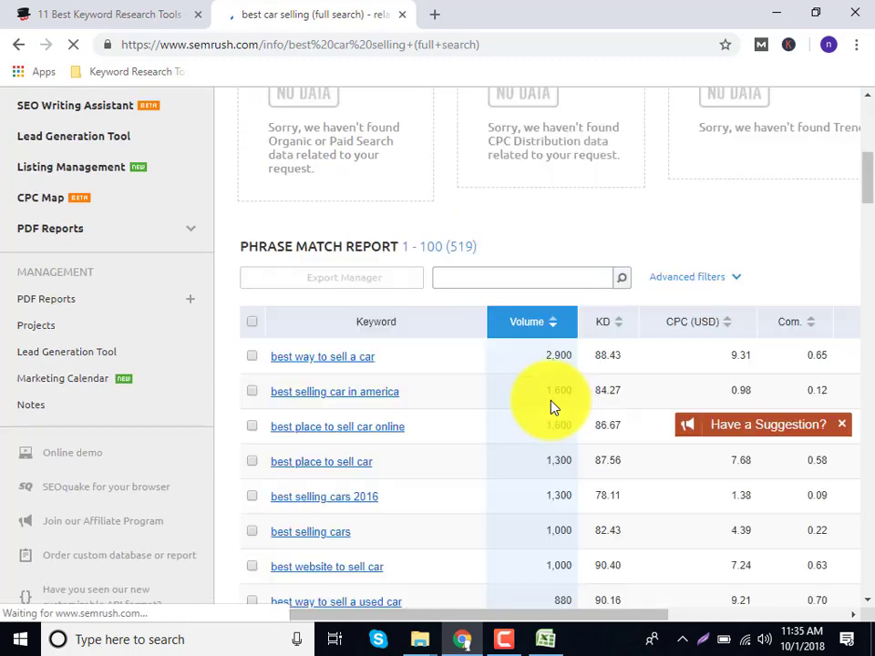
scroll(552, 407, down, 4)
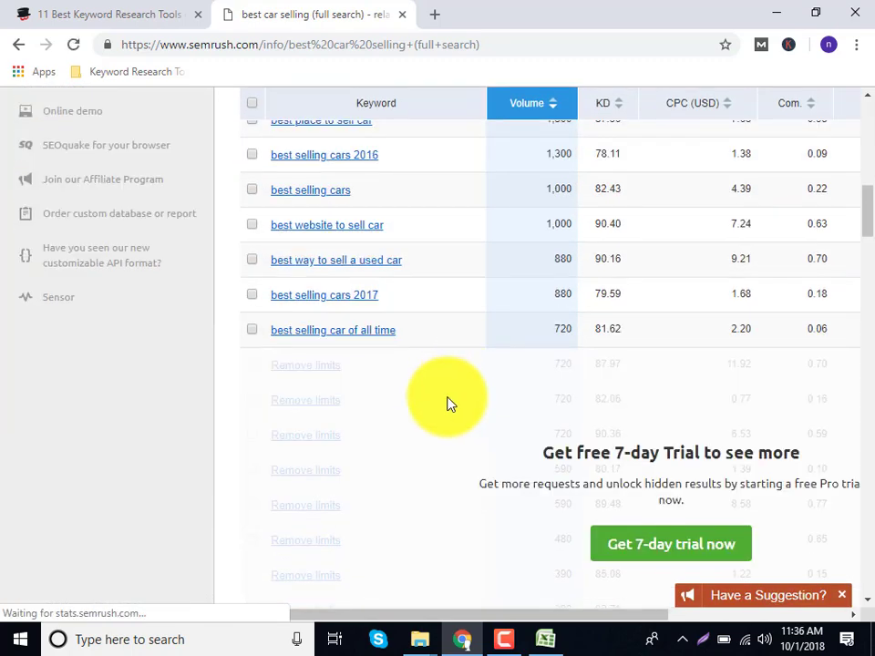
scroll(613, 463, down, 1)
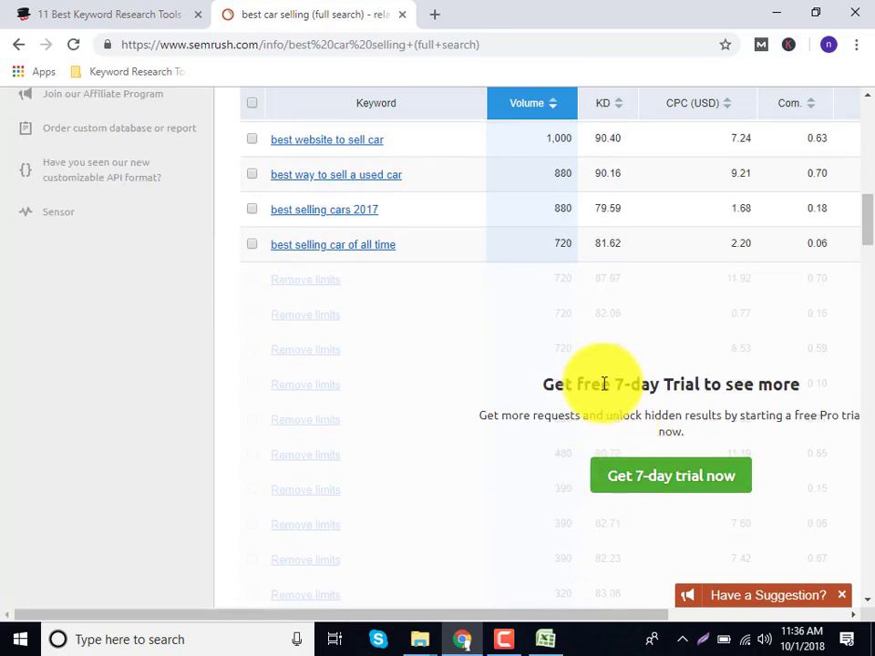
click(635, 479)
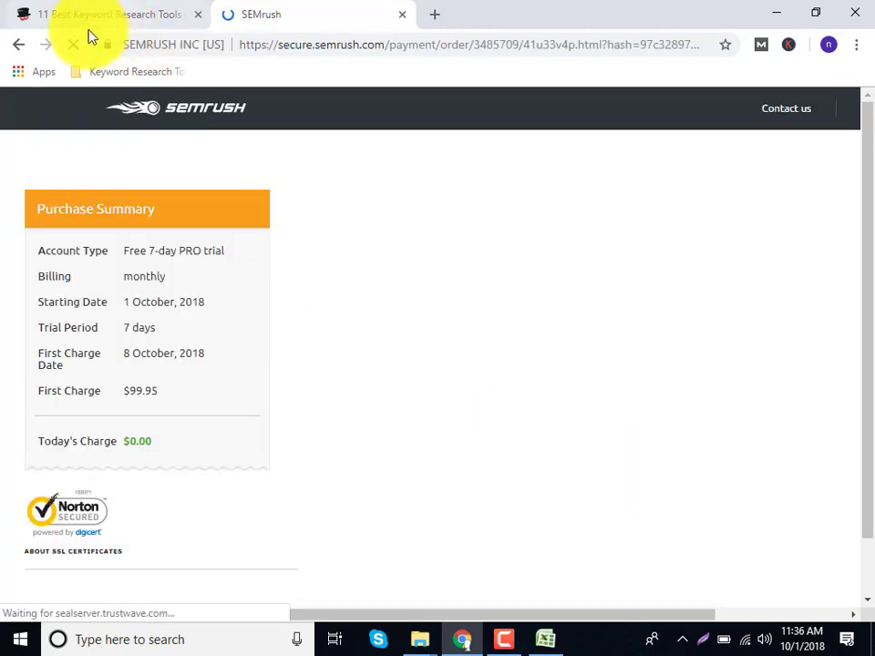
click(20, 45)
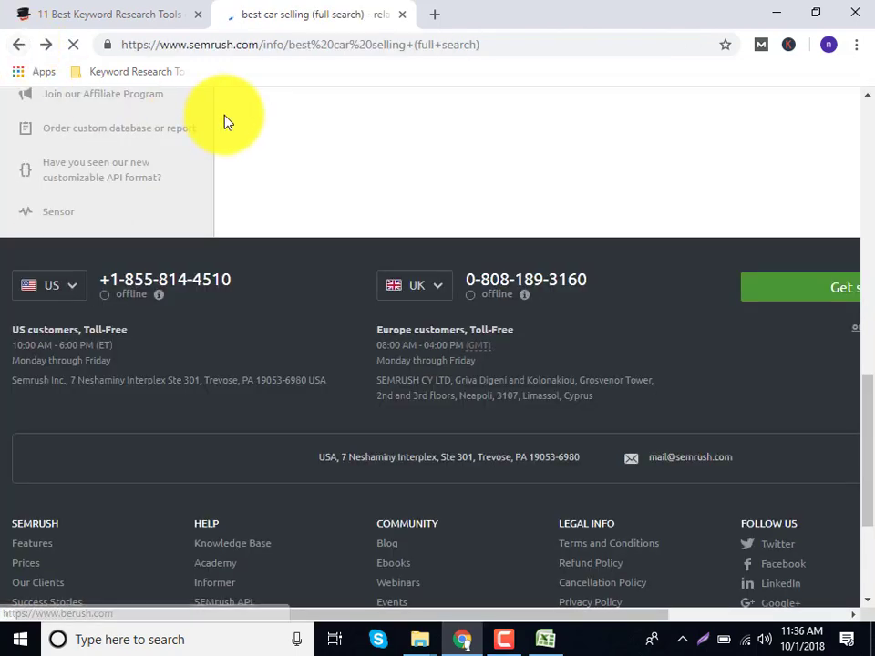
scroll(362, 281, up, 7)
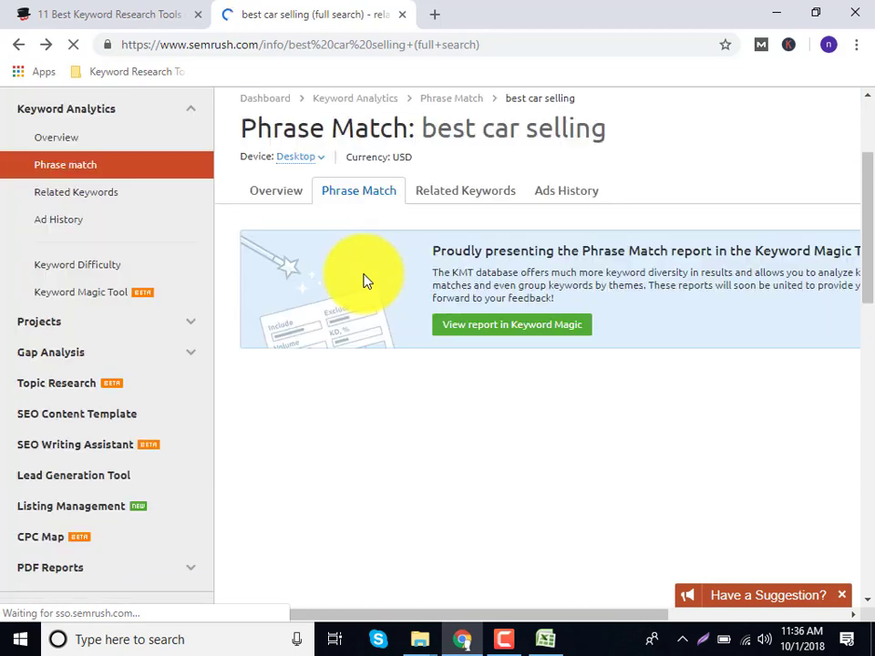
scroll(363, 281, up, 3)
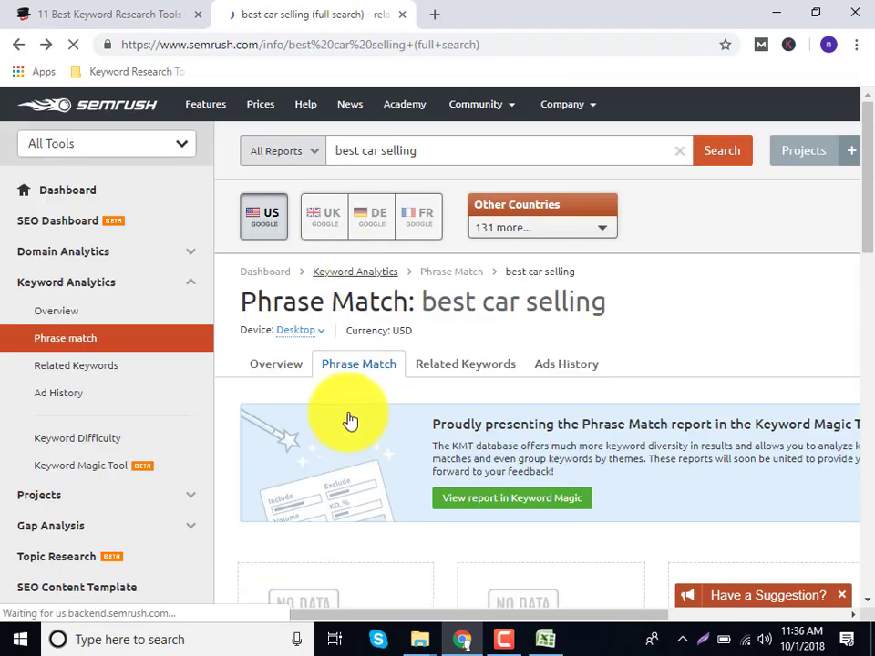
scroll(350, 417, down, 7)
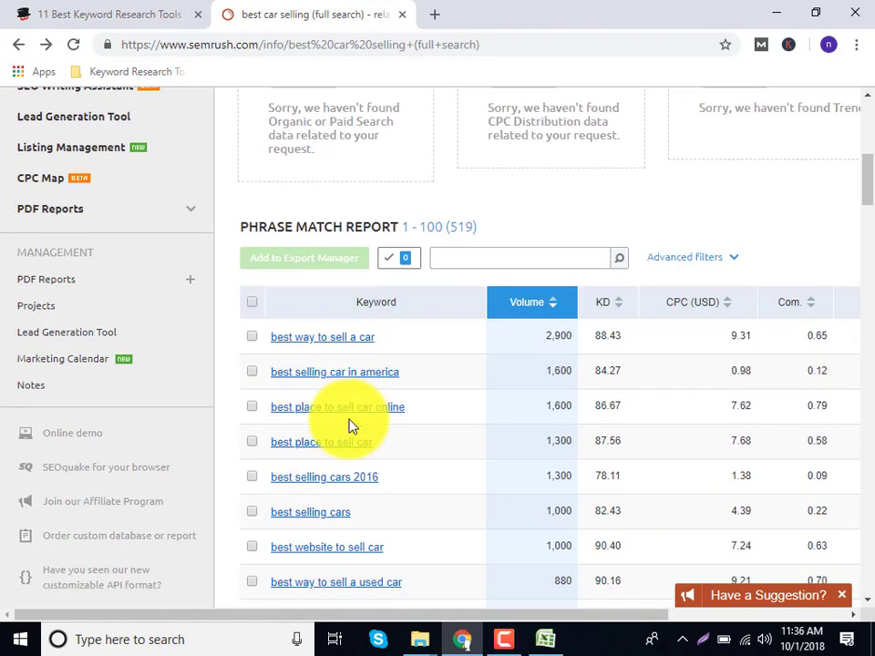
scroll(332, 381, down, 2)
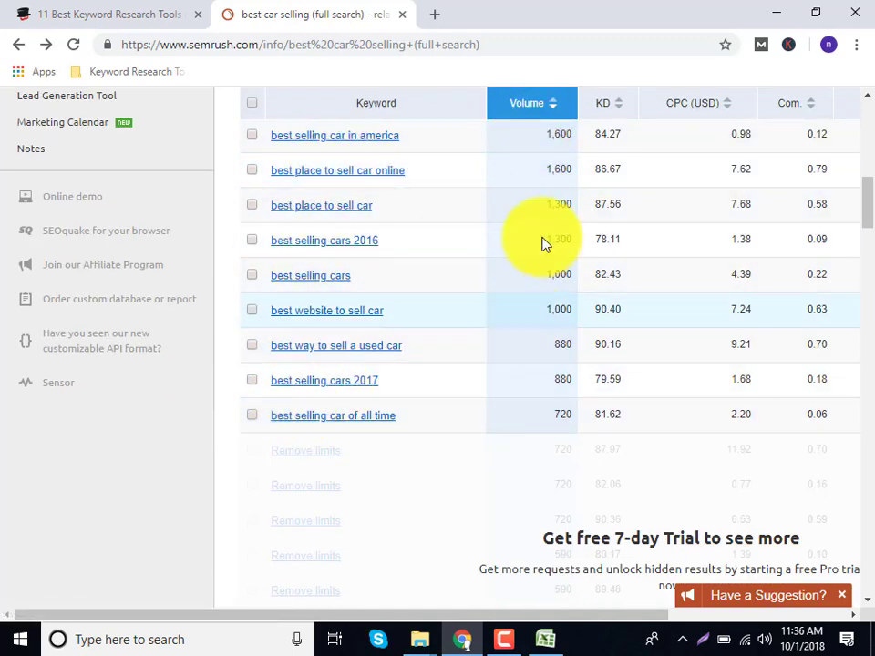
scroll(508, 326, up, 9)
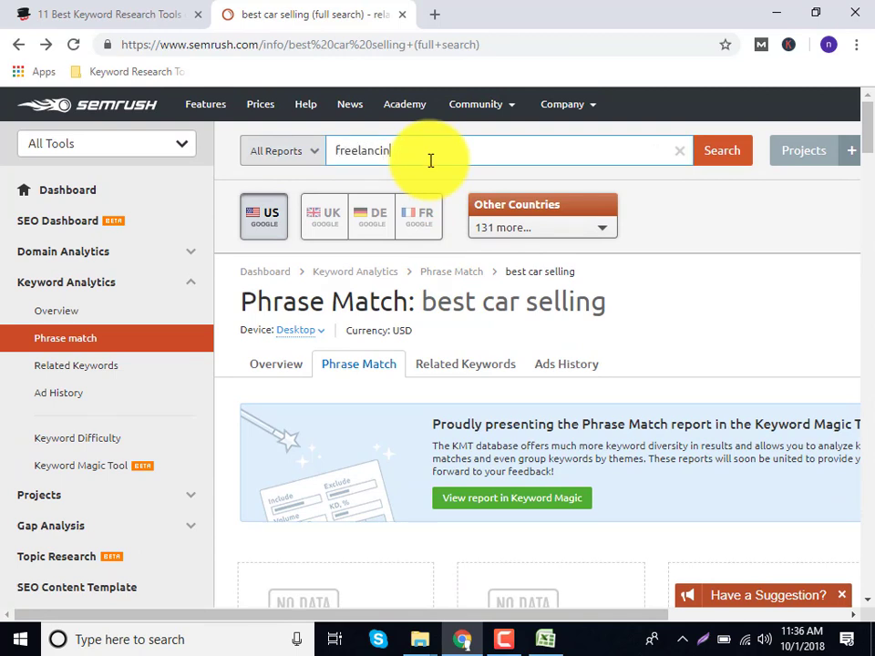
Search freelancing and mark the volumes for freelancer (90,500) and freelance (27,100).
key(Return)
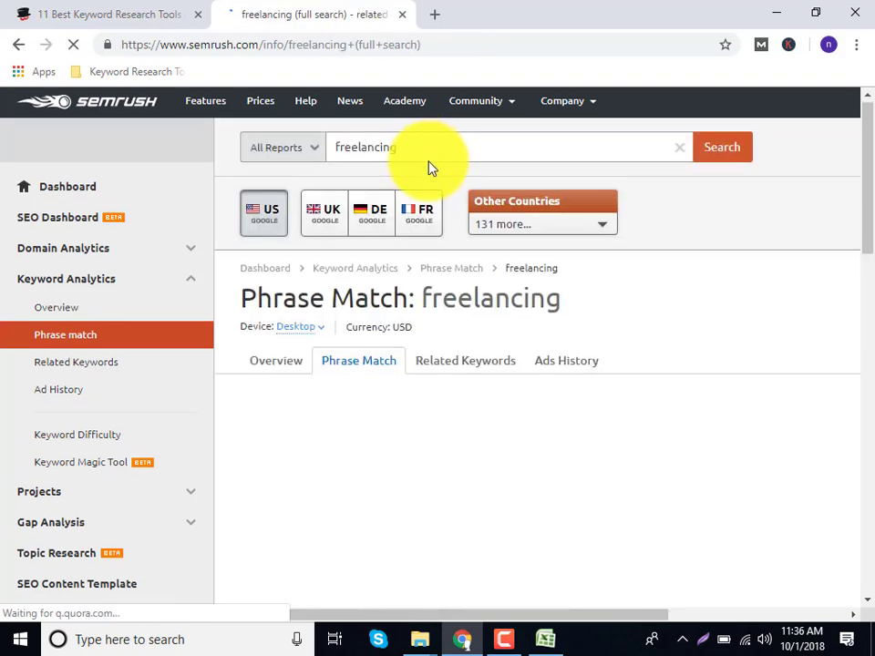
scroll(430, 166, down, 2)
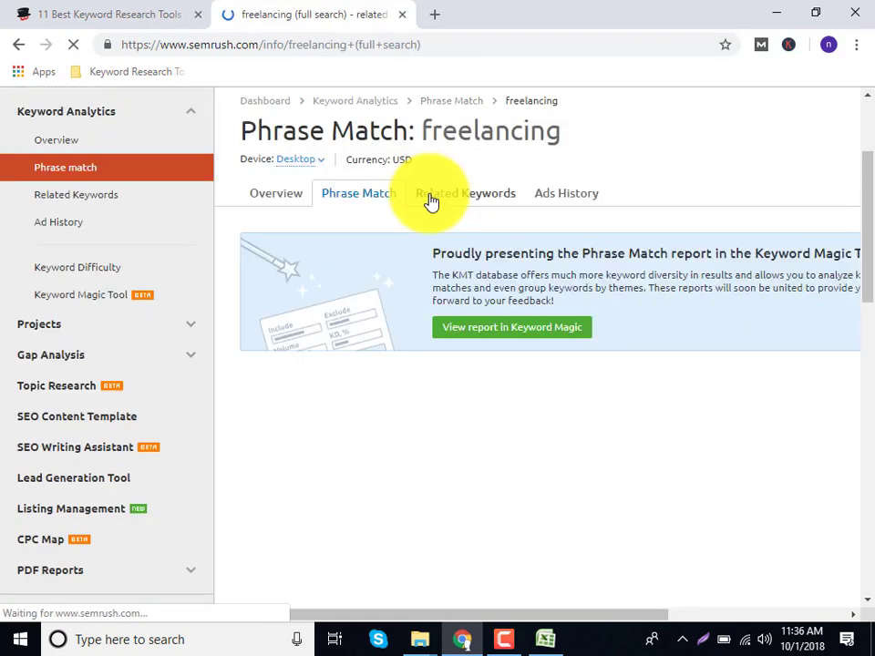
scroll(406, 429, down, 3)
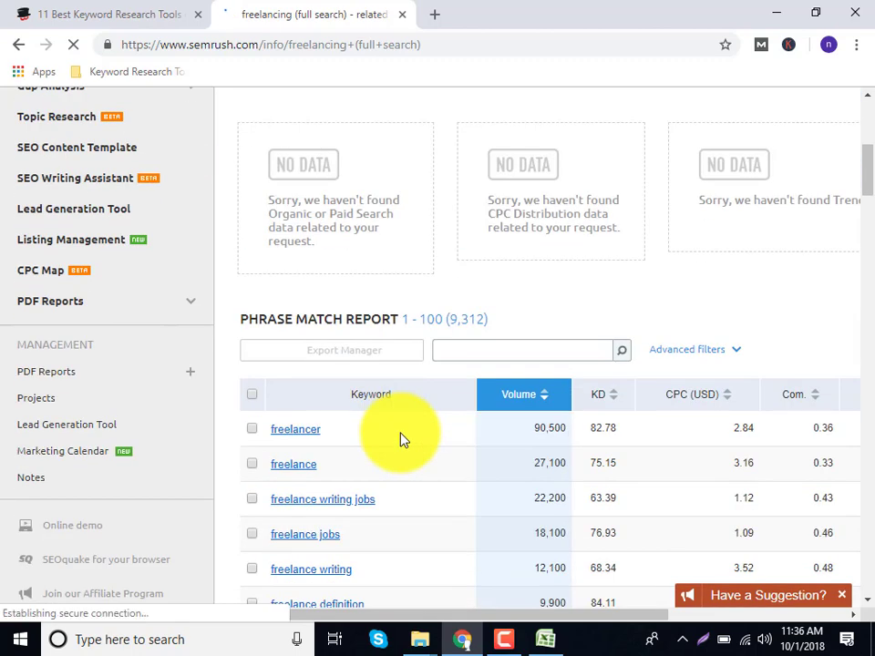
scroll(404, 439, down, 2)
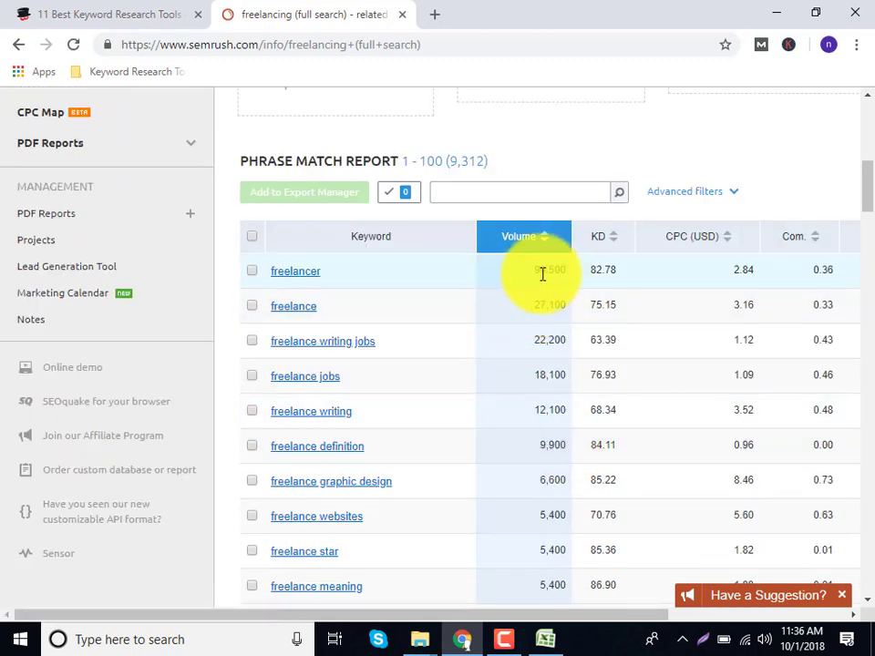
drag(532, 272, 566, 271)
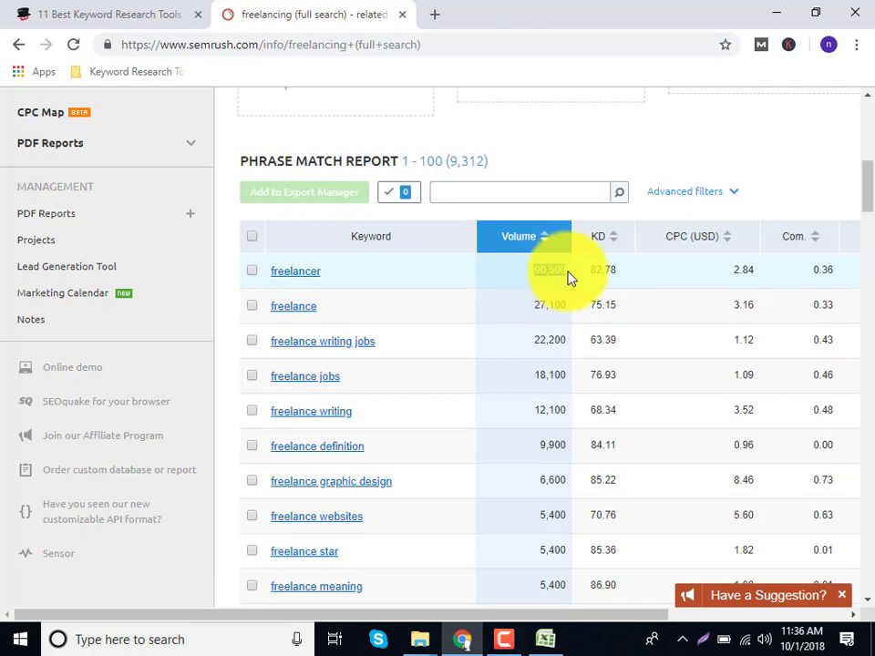
drag(532, 306, 579, 307)
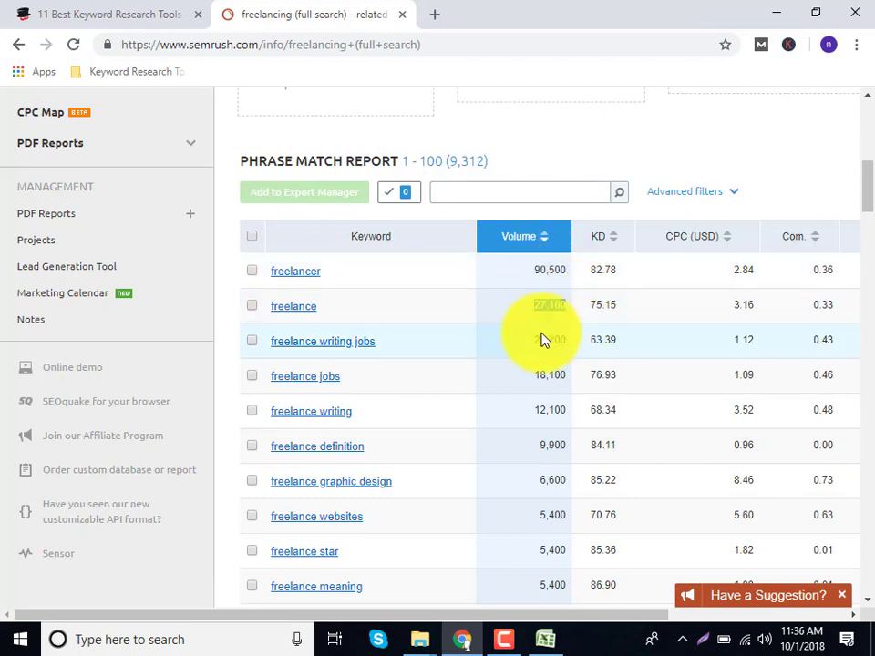
click(531, 388)
scroll(513, 443, down, 1)
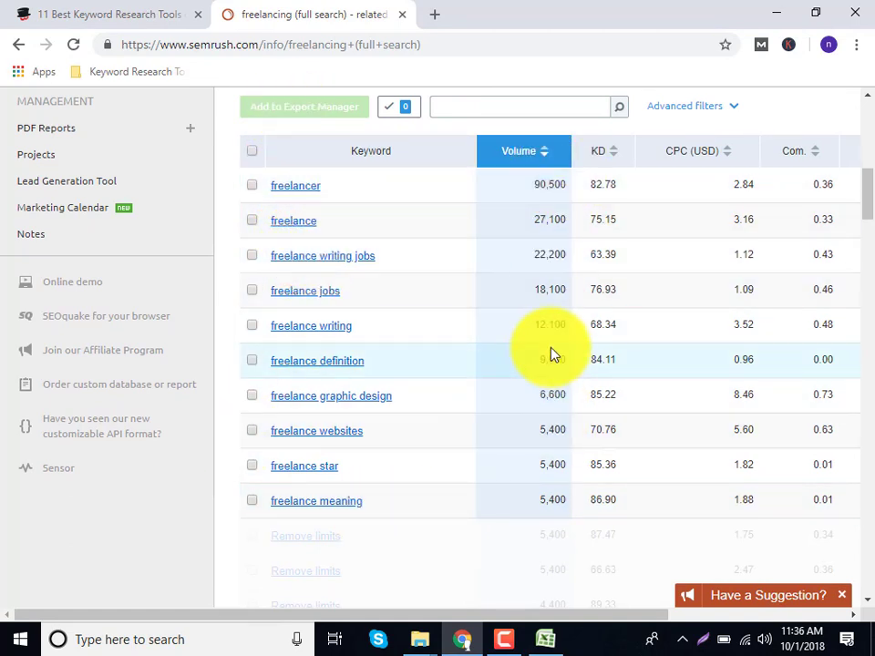
click(127, 13)
Scroll the article to section 2 and open Ahrefs Keywords Explorer in a new tab.
scroll(215, 404, down, 5)
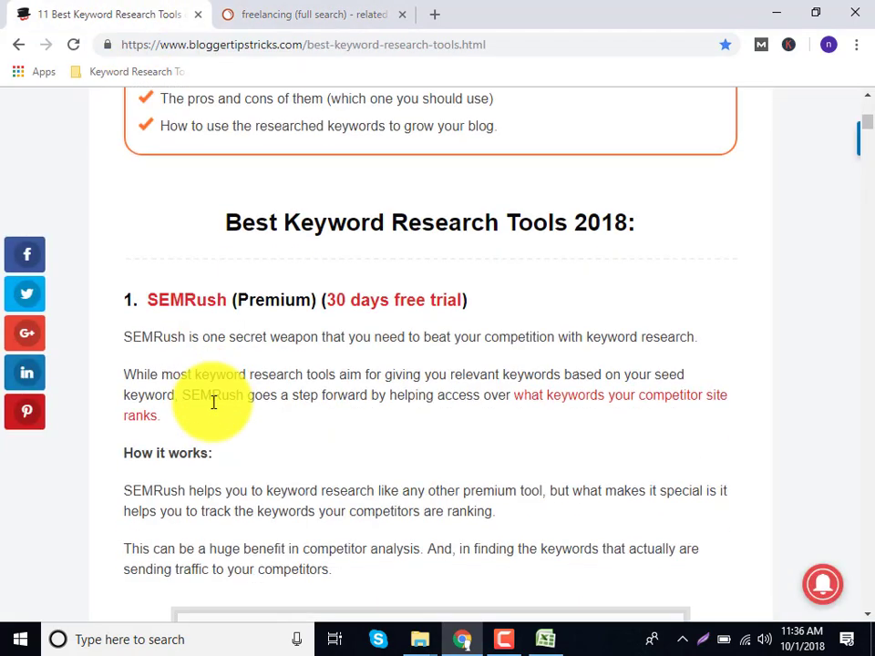
scroll(211, 404, down, 11)
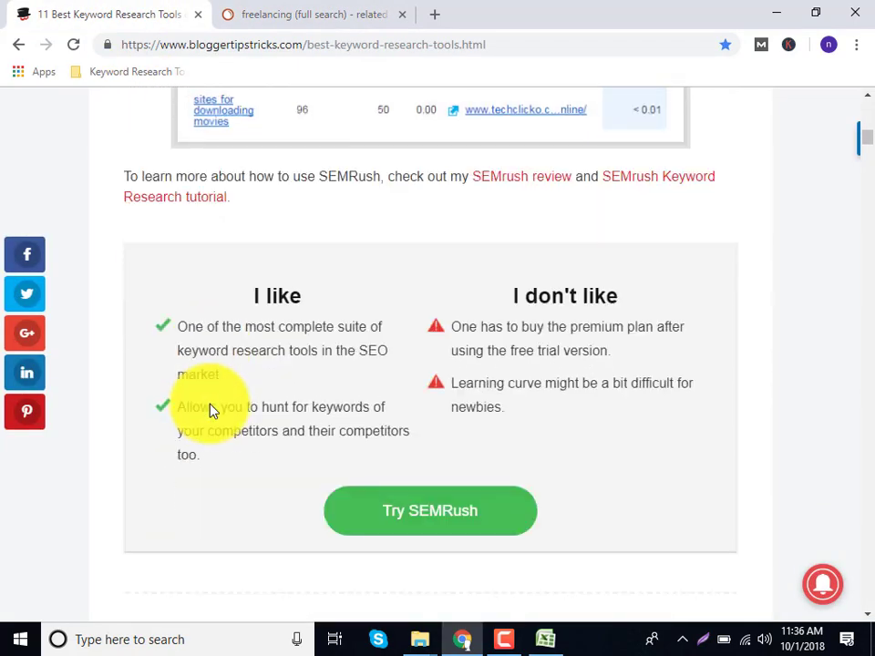
scroll(210, 410, down, 1)
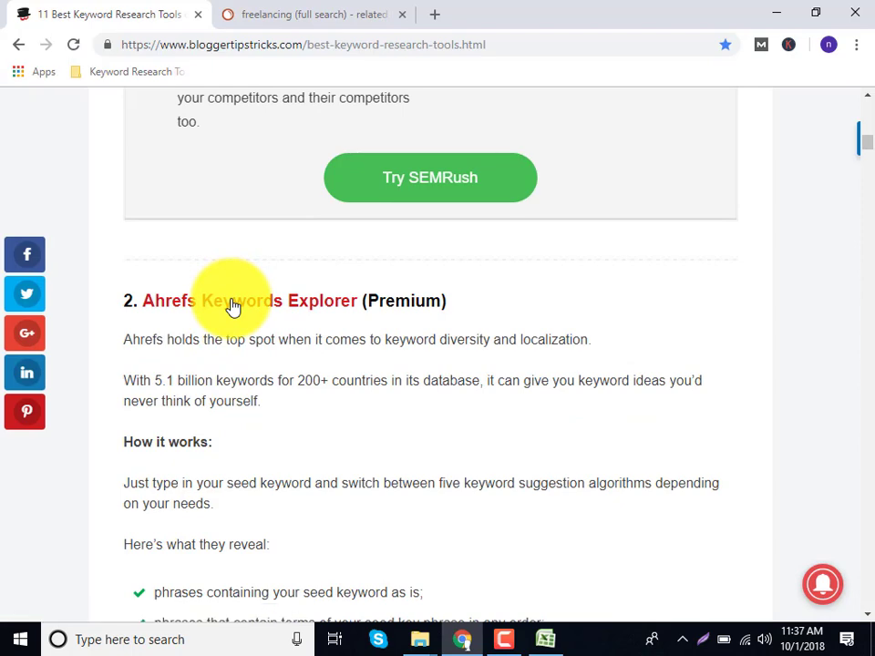
click(233, 307)
click(147, 8)
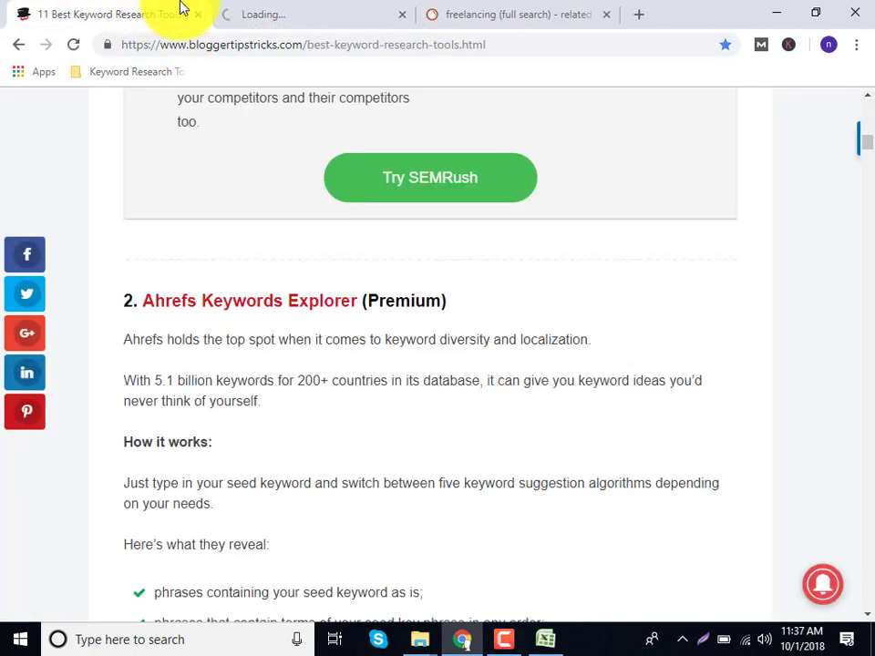
Switch to the Ahrefs tab and review the Keywords Explorer features page, then return to its top.
click(274, 19)
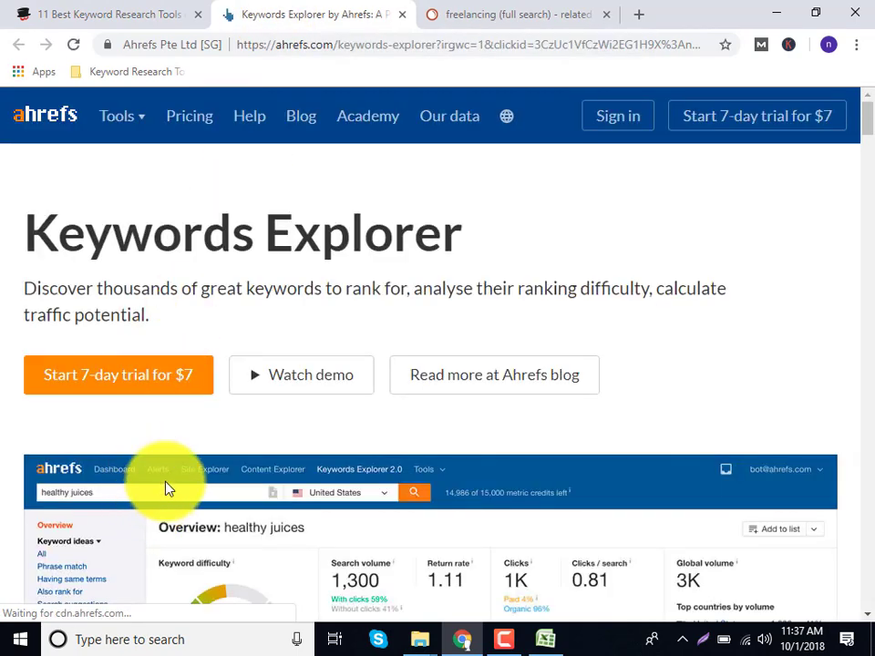
scroll(186, 465, down, 8)
scroll(186, 465, down, 10)
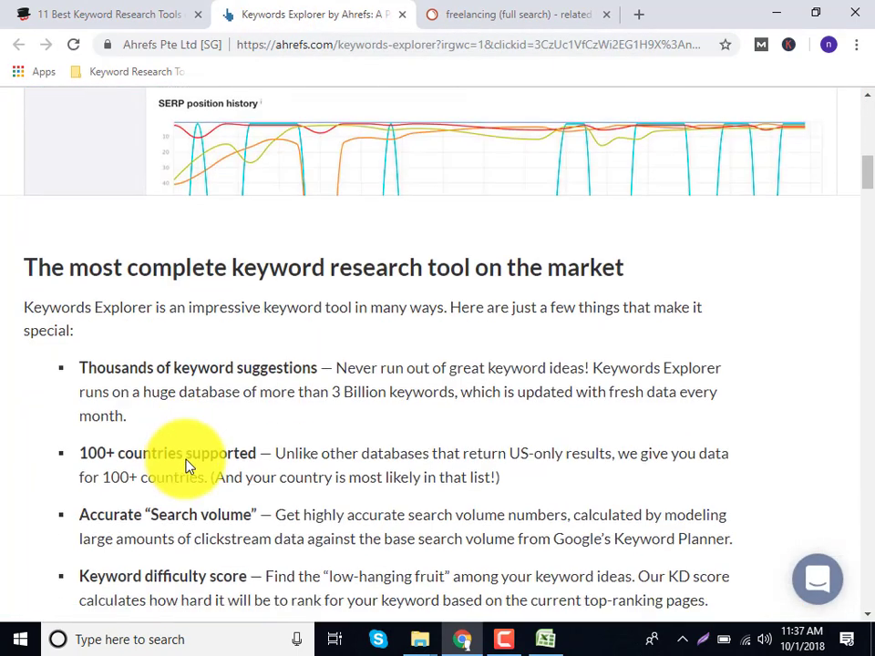
scroll(186, 465, up, 13)
scroll(185, 465, up, 5)
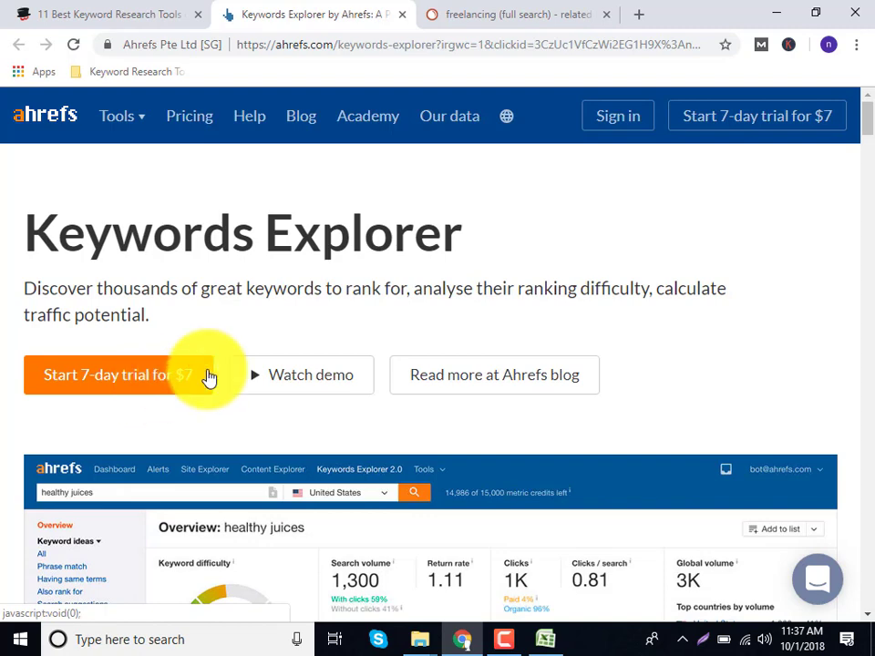
Close Ahrefs, return to the article and open its '4. Keywordtool.io (Free)' link in a new tab.
click(401, 14)
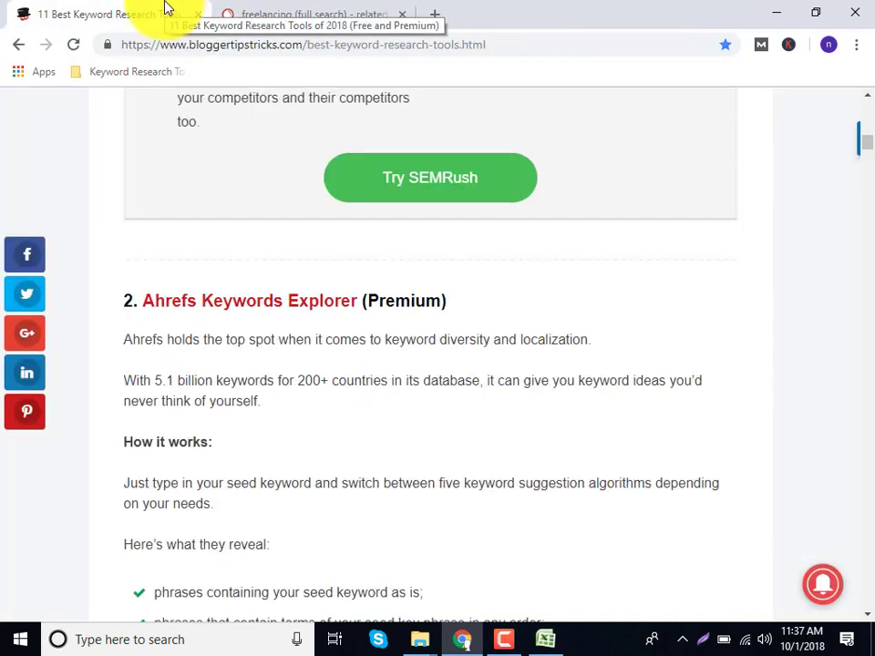
scroll(188, 293, down, 4)
scroll(187, 310, down, 12)
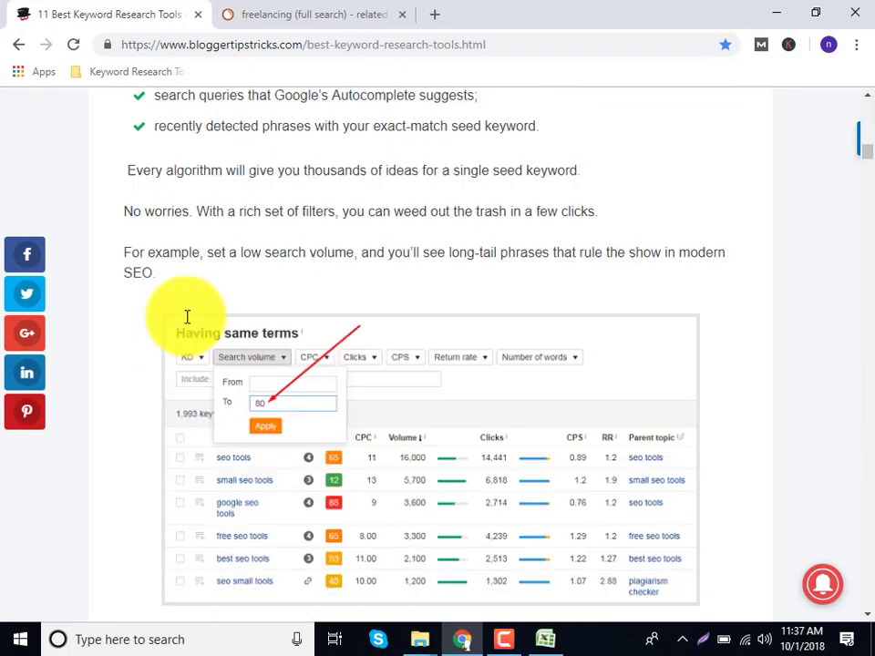
scroll(182, 332, down, 5)
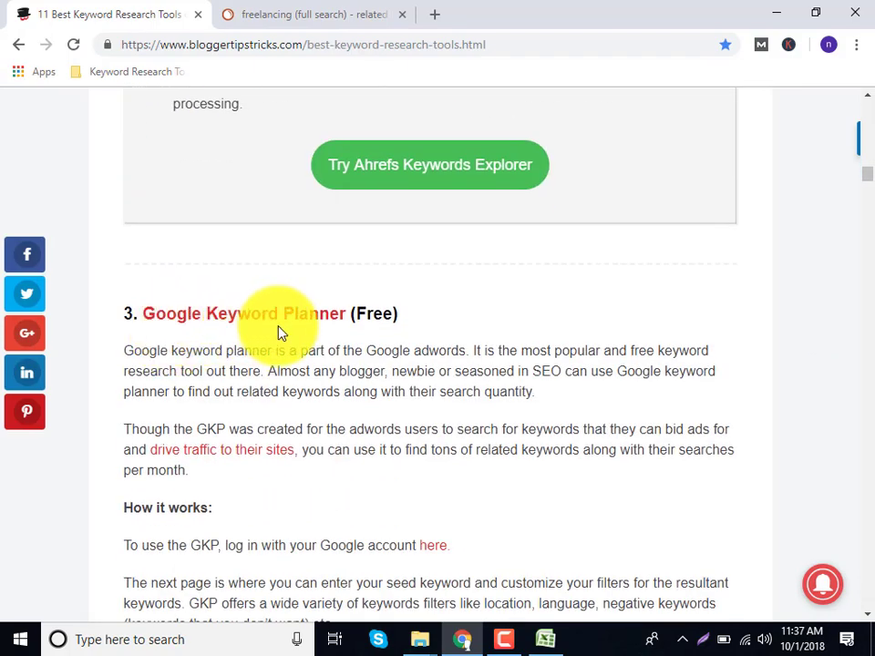
scroll(281, 333, down, 7)
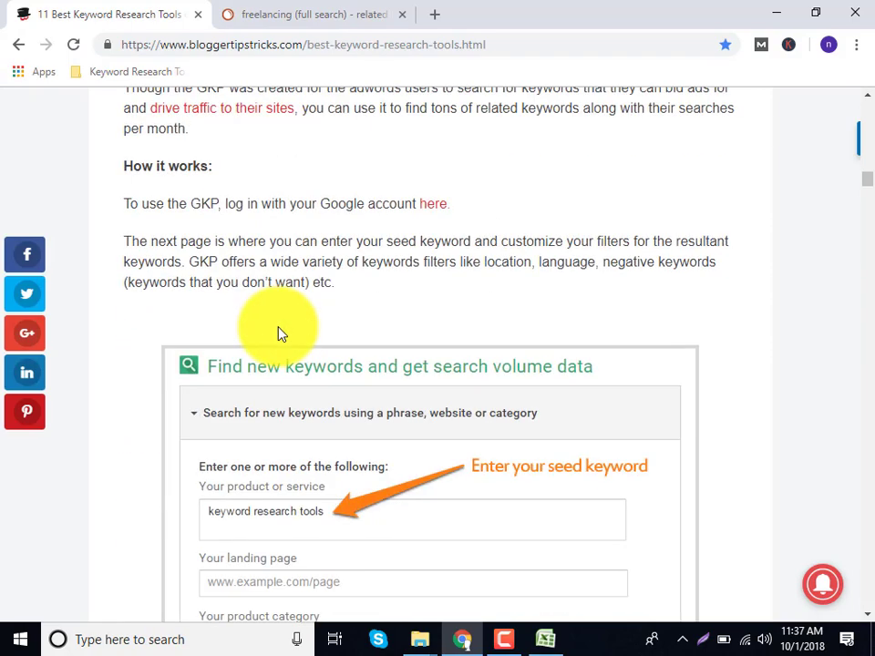
scroll(281, 334, down, 11)
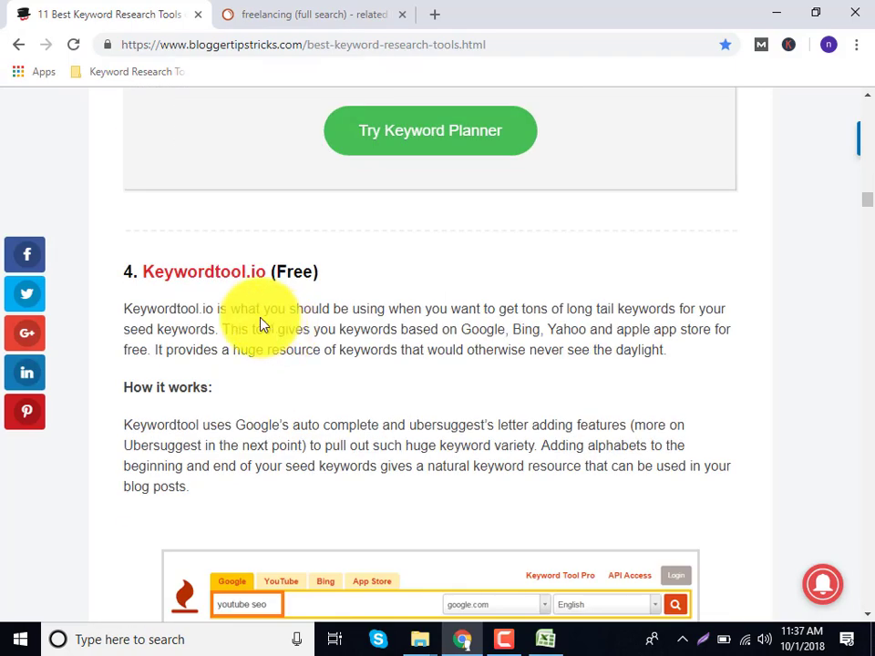
click(238, 273)
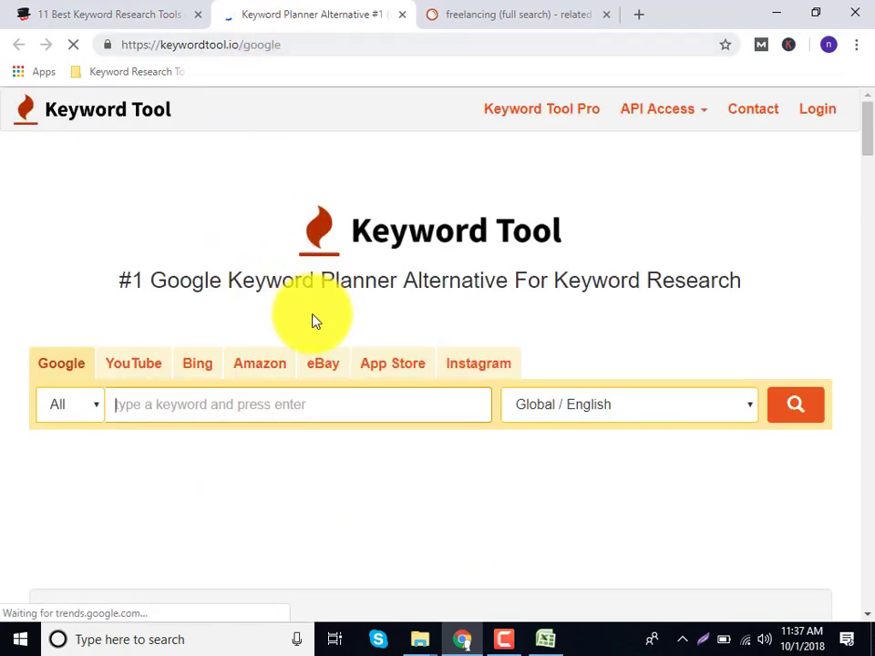
Run a Google keyword search for 'freelancer' on Keywordtool.io (Global / English).
click(151, 403)
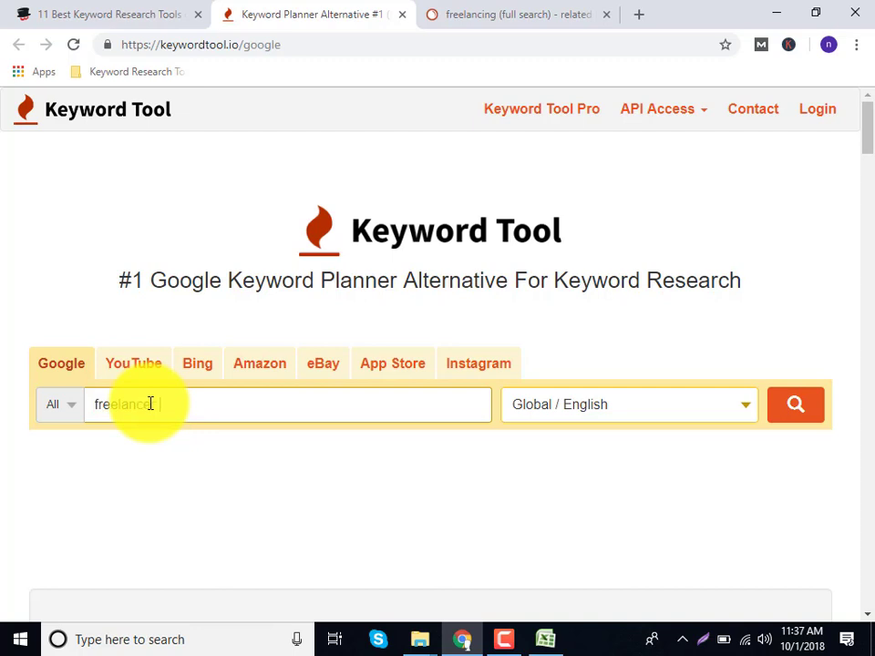
click(816, 414)
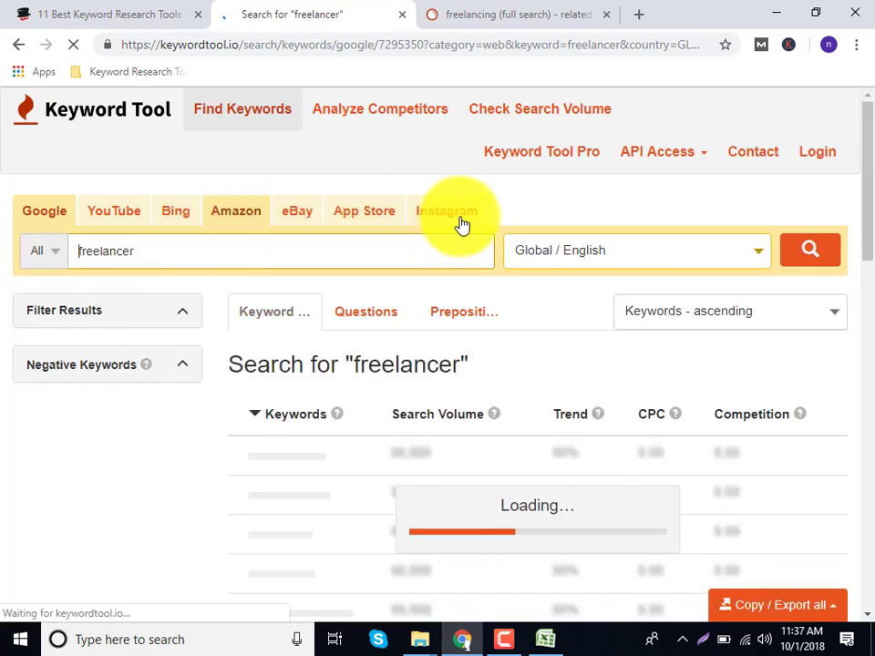
Switch the Keywordtool.io search to YouTube and rerun it for 'freelancer'.
click(113, 215)
click(788, 239)
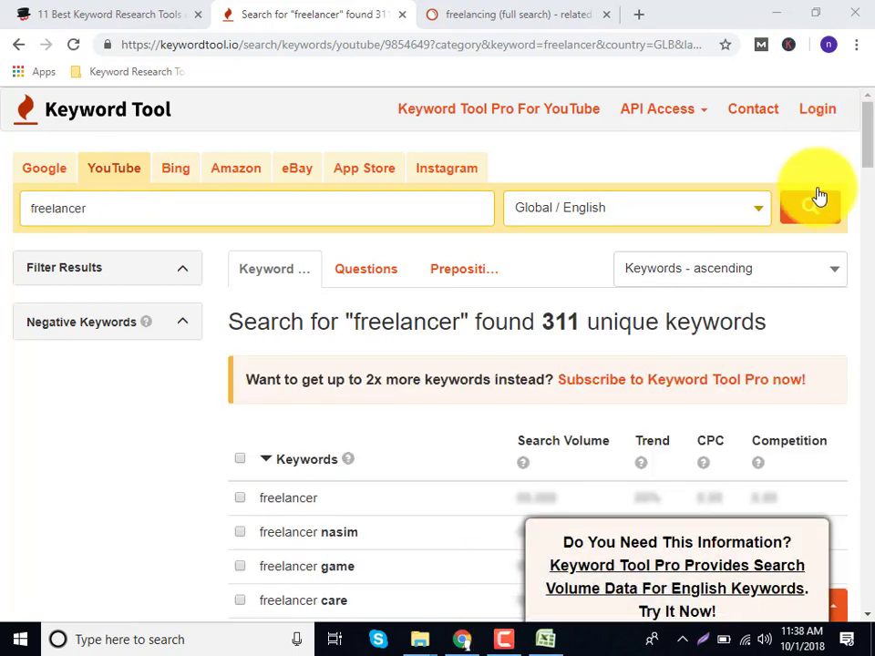
click(809, 207)
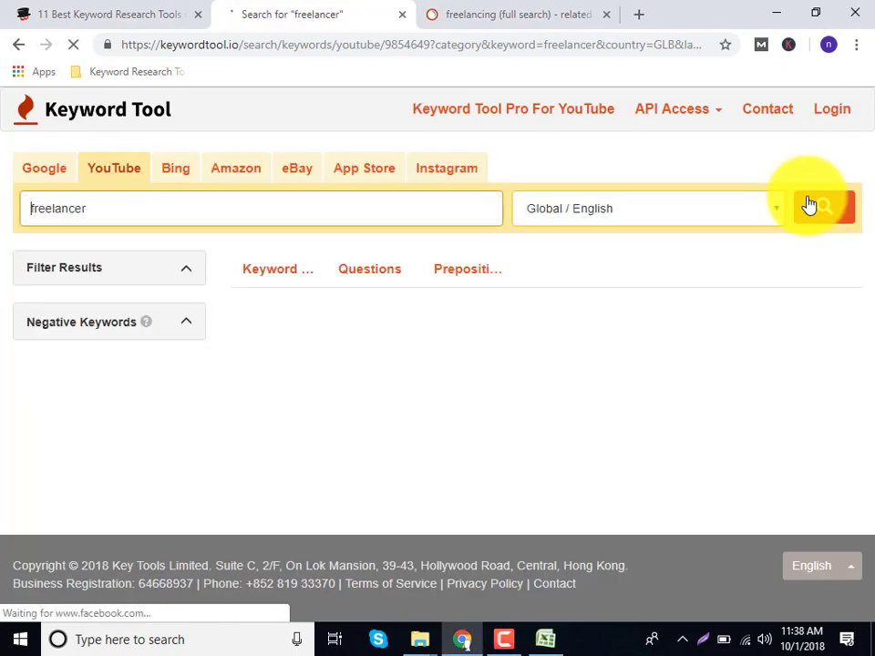
Set the laptop's power mode to battery saver.
click(734, 645)
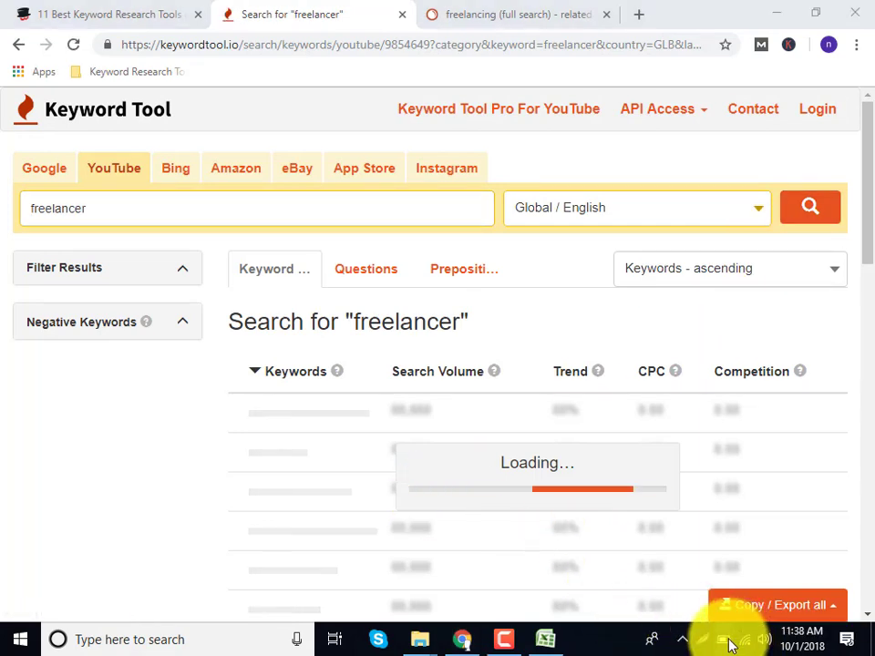
click(580, 459)
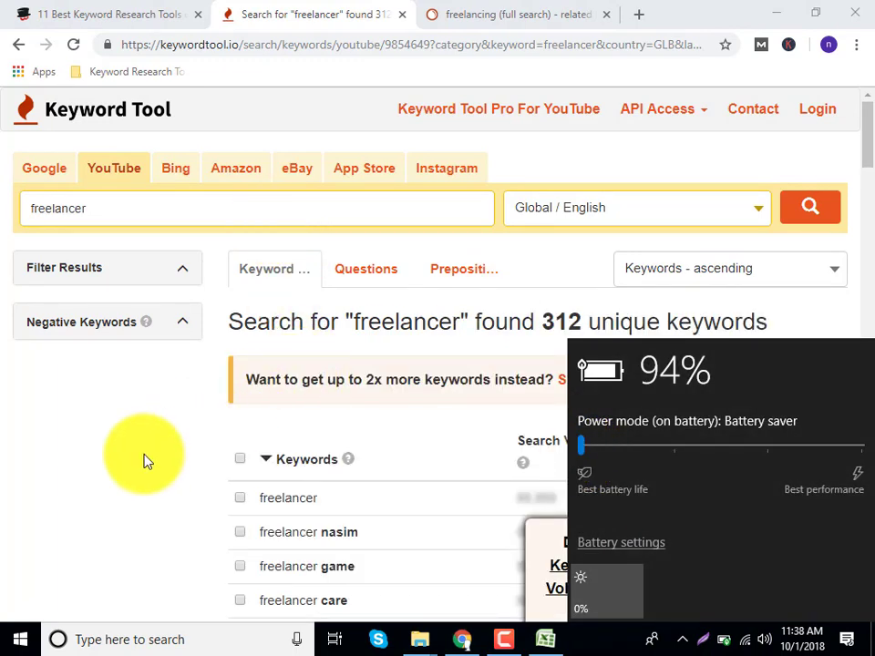
click(147, 462)
Scroll through the 312 YouTube keyword suggestions for 'freelancer'.
scroll(273, 426, down, 1)
scroll(273, 426, down, 2)
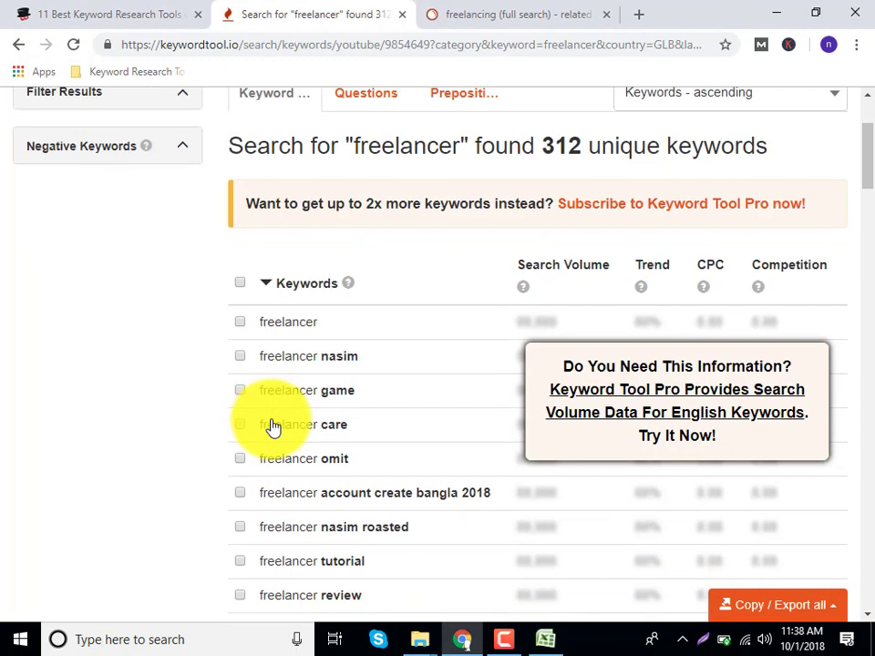
scroll(273, 426, down, 9)
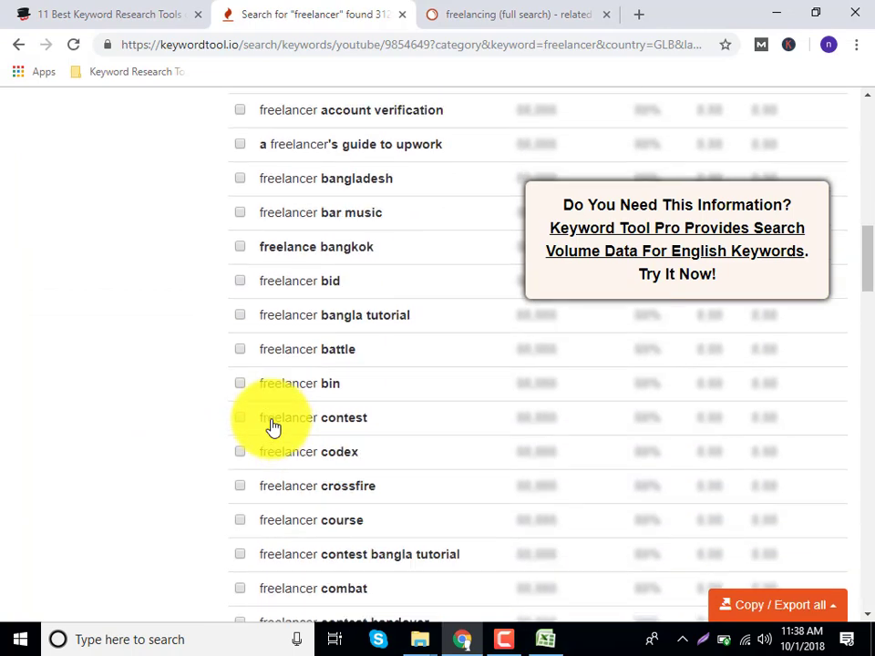
scroll(274, 426, down, 10)
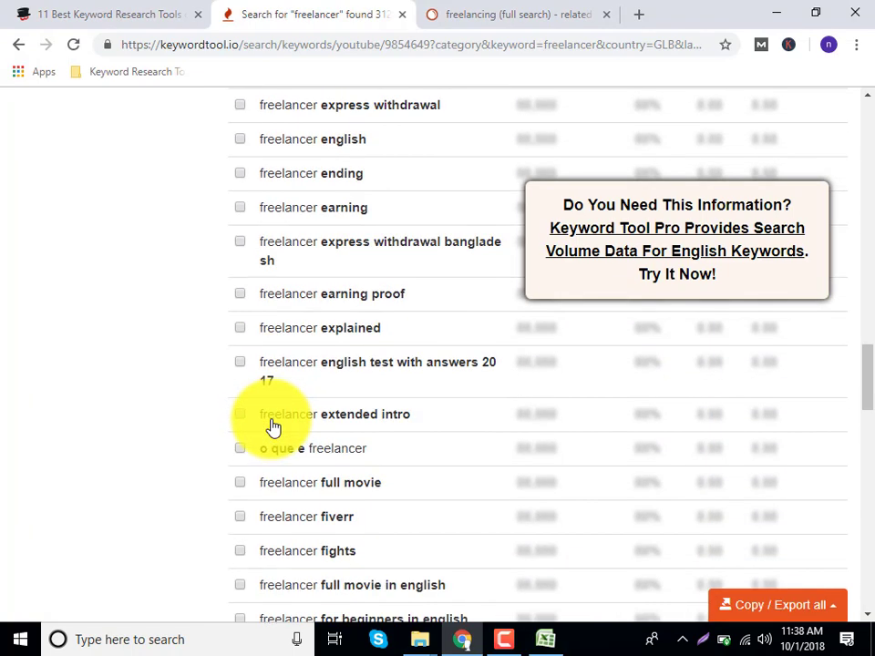
scroll(595, 323, up, 9)
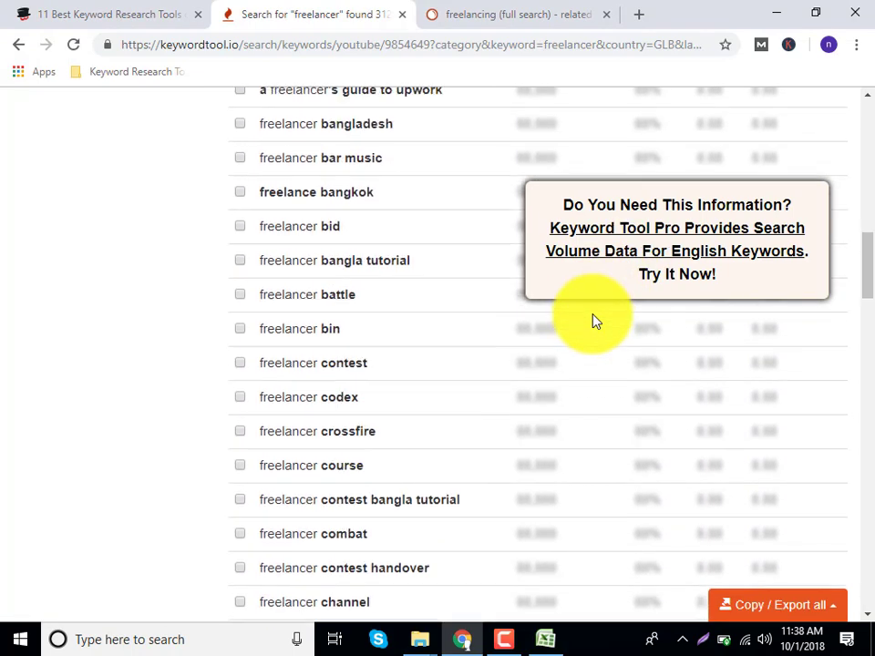
scroll(594, 322, up, 10)
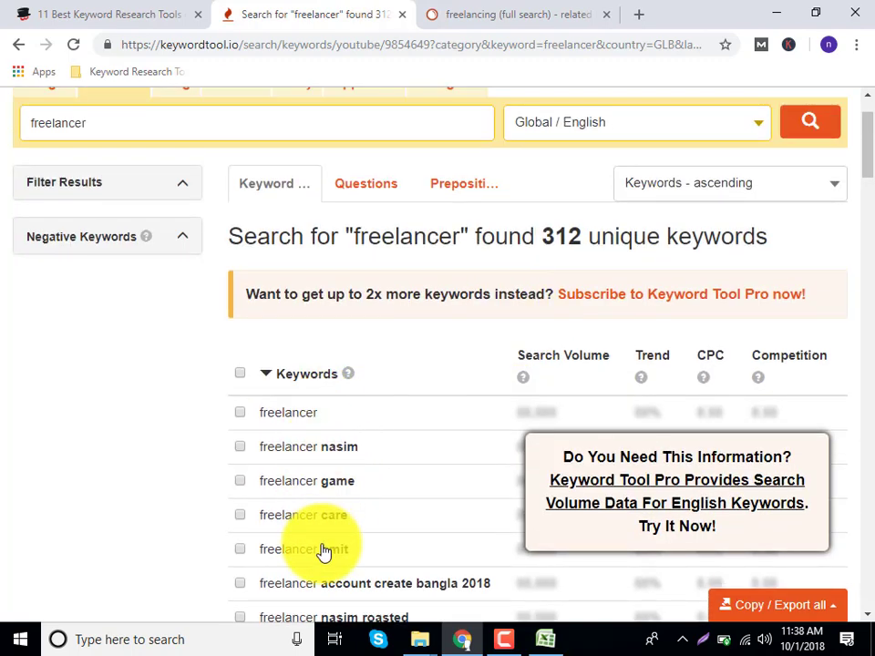
scroll(361, 449, down, 4)
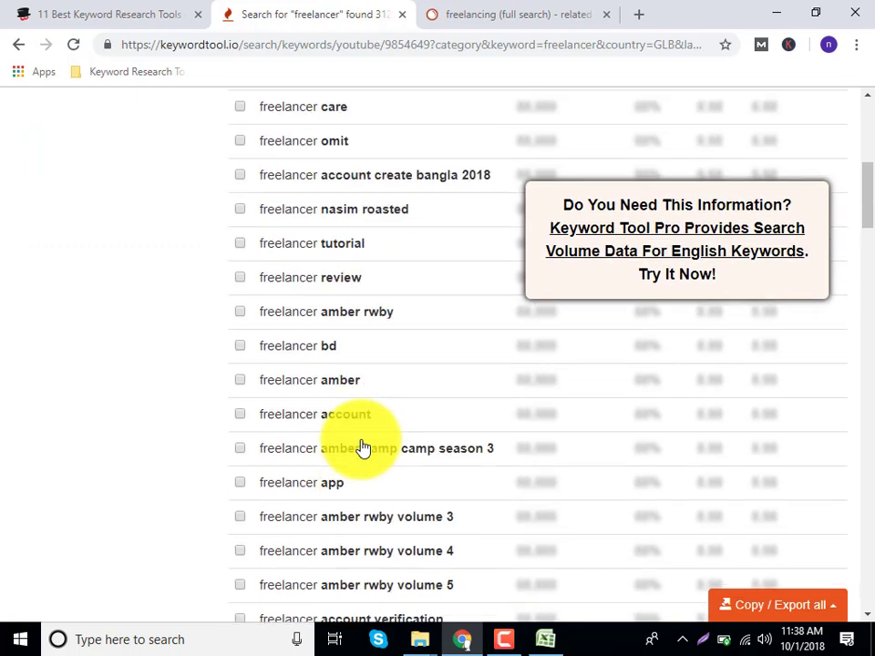
scroll(361, 448, down, 10)
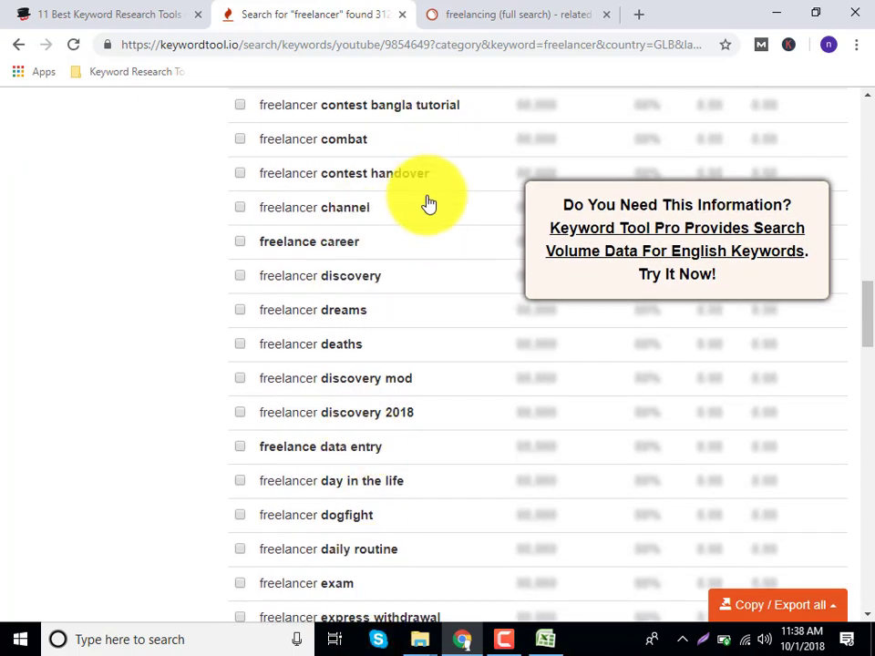
scroll(431, 208, up, 5)
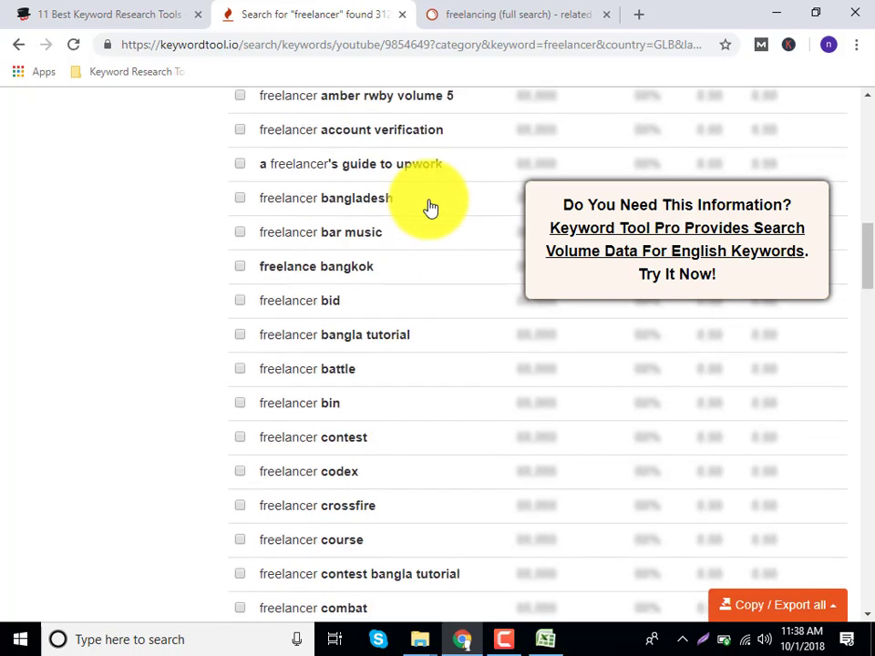
scroll(431, 208, up, 10)
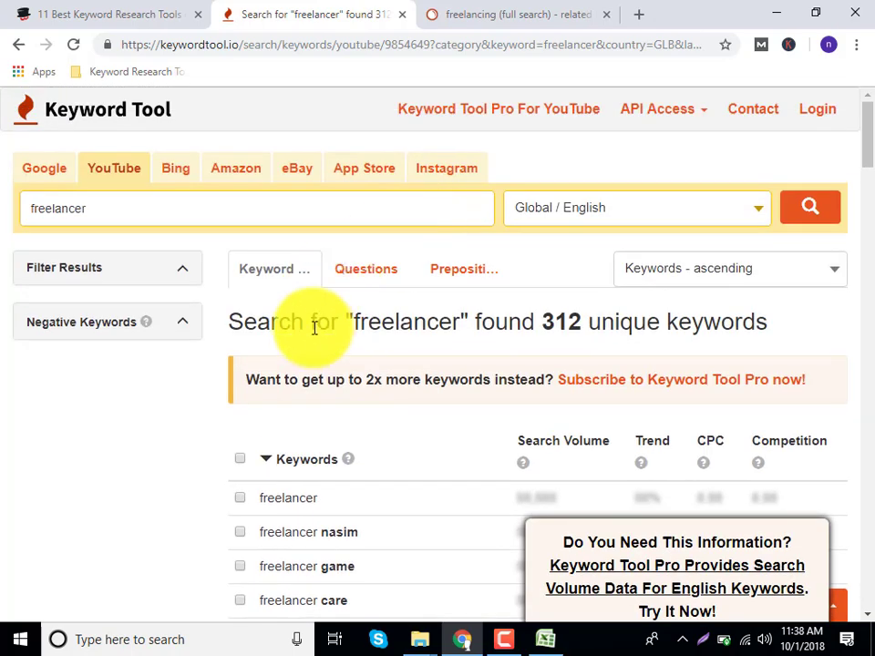
scroll(325, 462, down, 1)
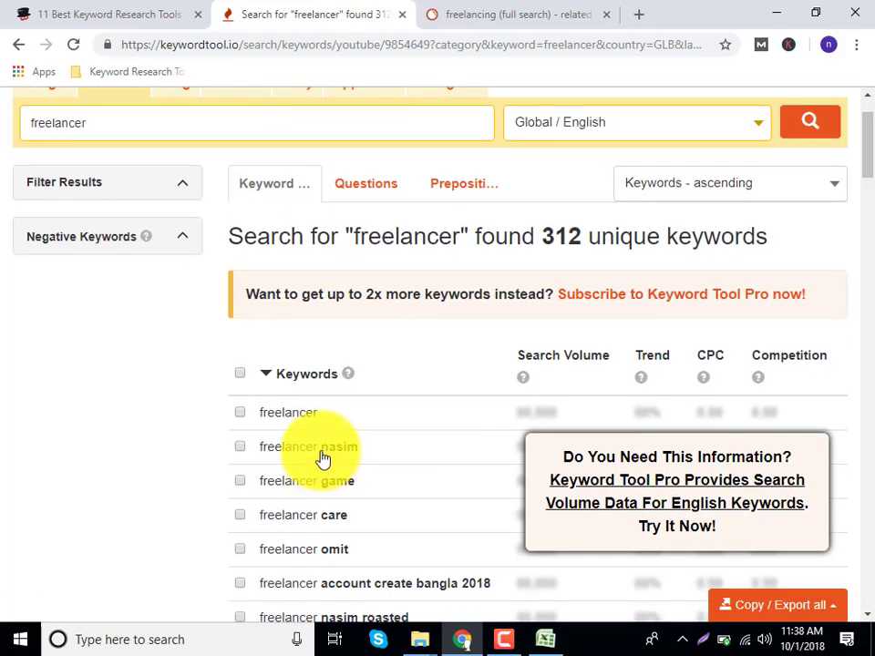
Return to the article and open its '5. Long Tail Pro (Premium)' link in a new tab.
click(576, 13)
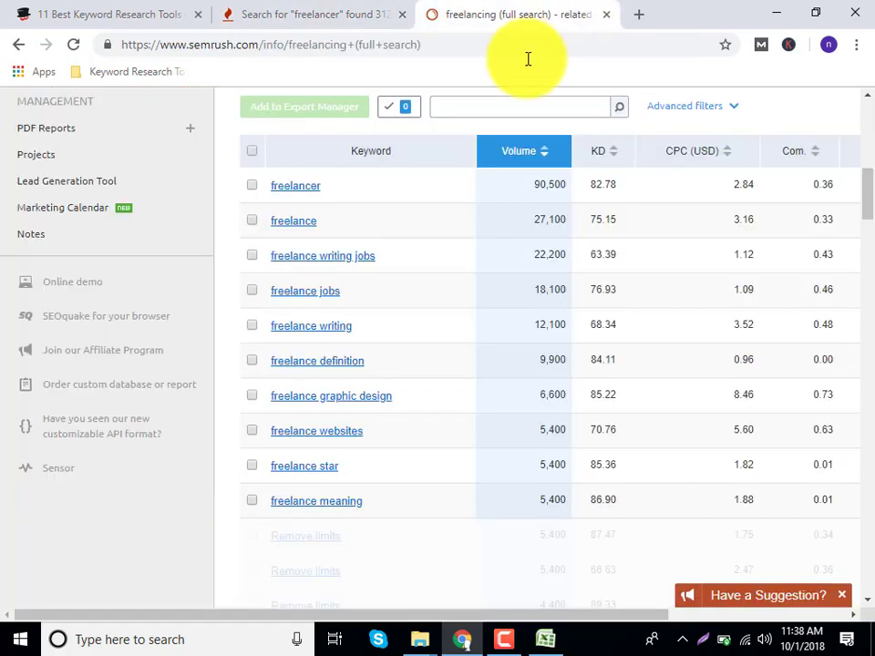
scroll(318, 145, up, 5)
click(310, 13)
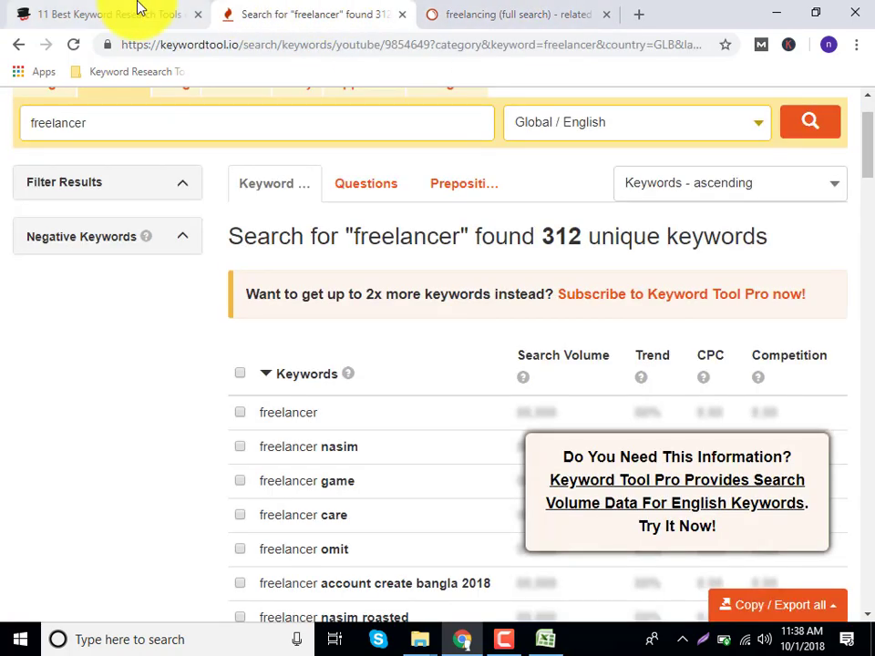
click(138, 7)
scroll(364, 532, down, 6)
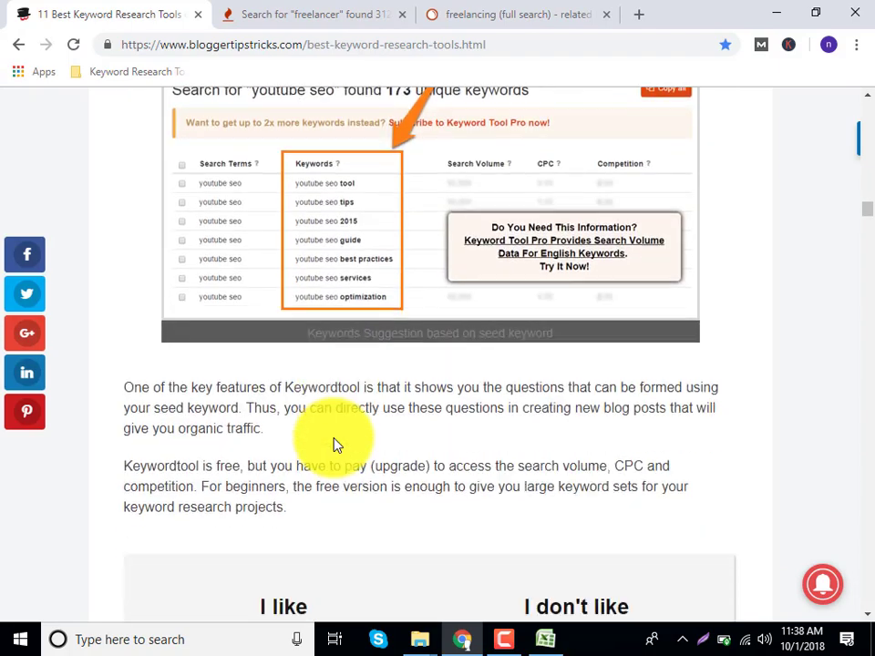
scroll(334, 444, down, 9)
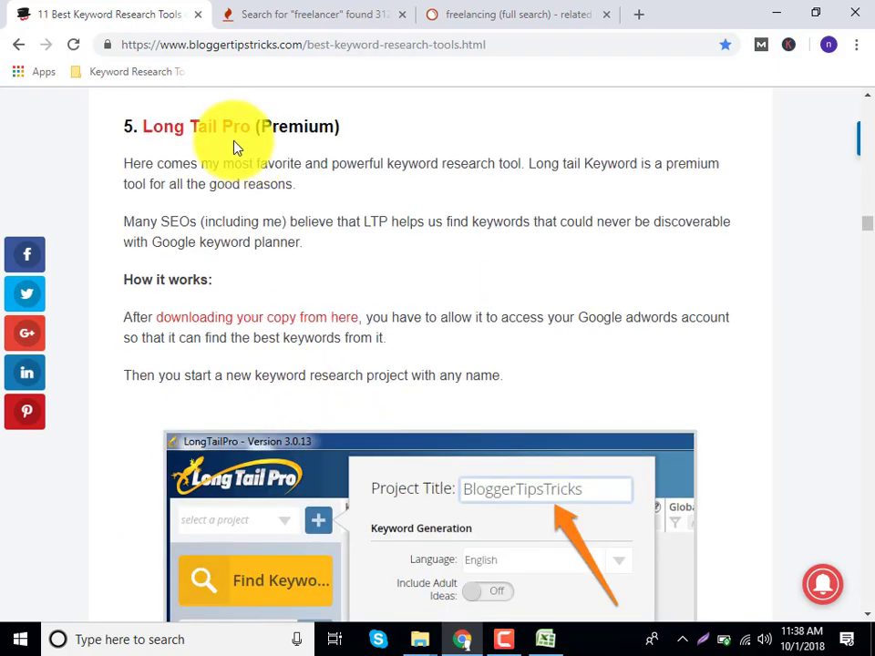
click(182, 134)
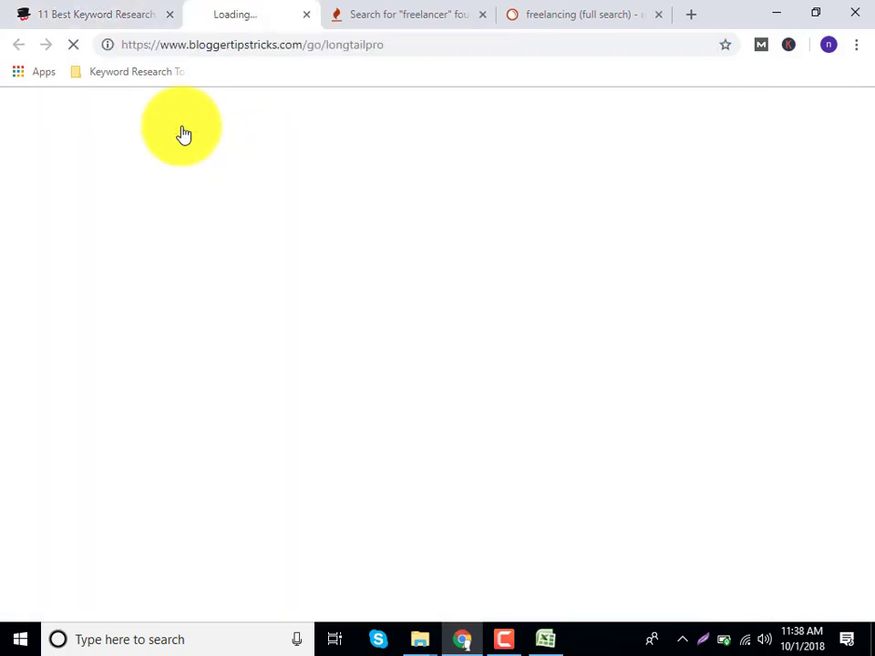
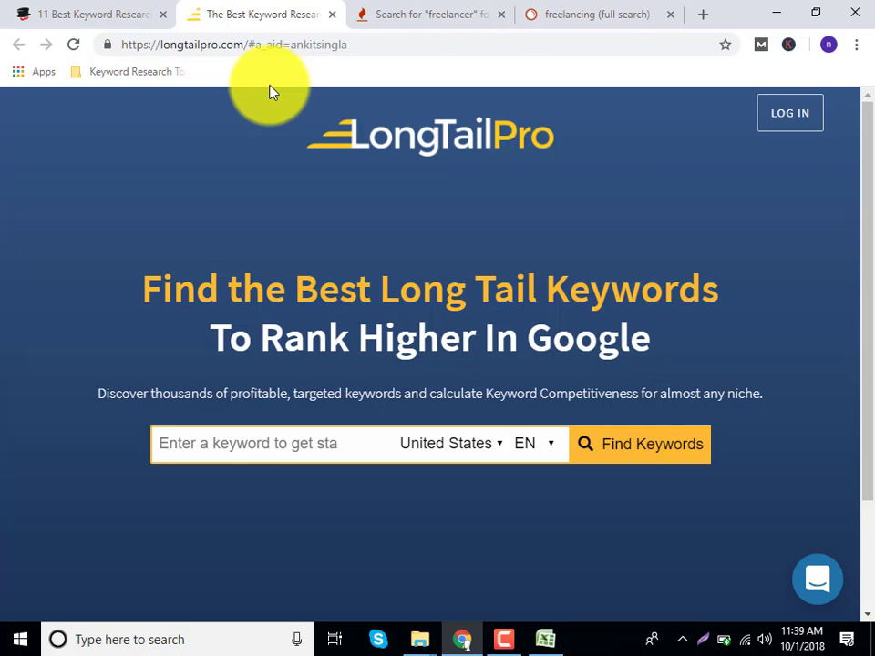
Enter 'best freelancer in Bangladesh' as the seed keyword, correcting the country's spelling.
click(297, 447)
text(best freelancer in bangla)
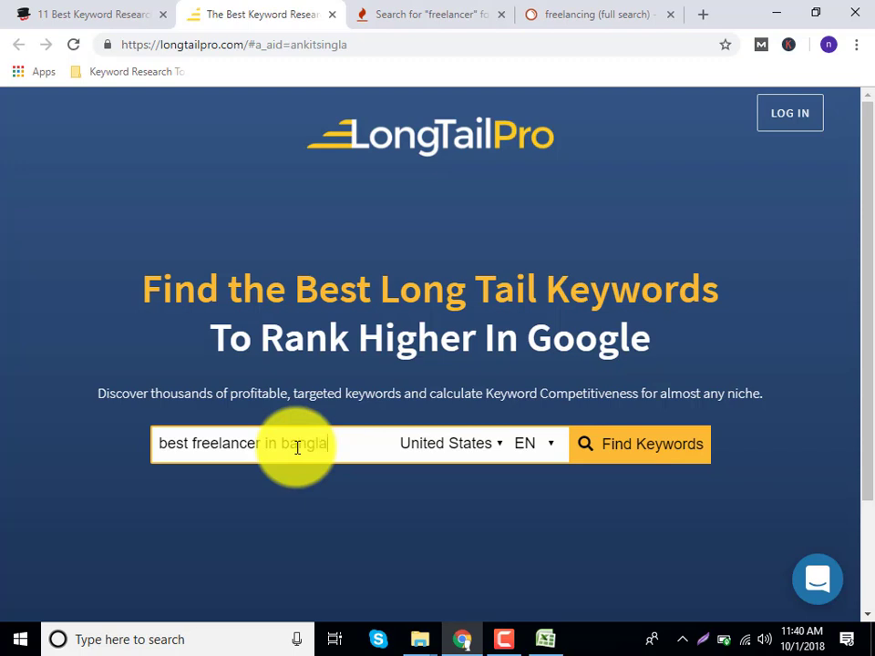
text(desh)
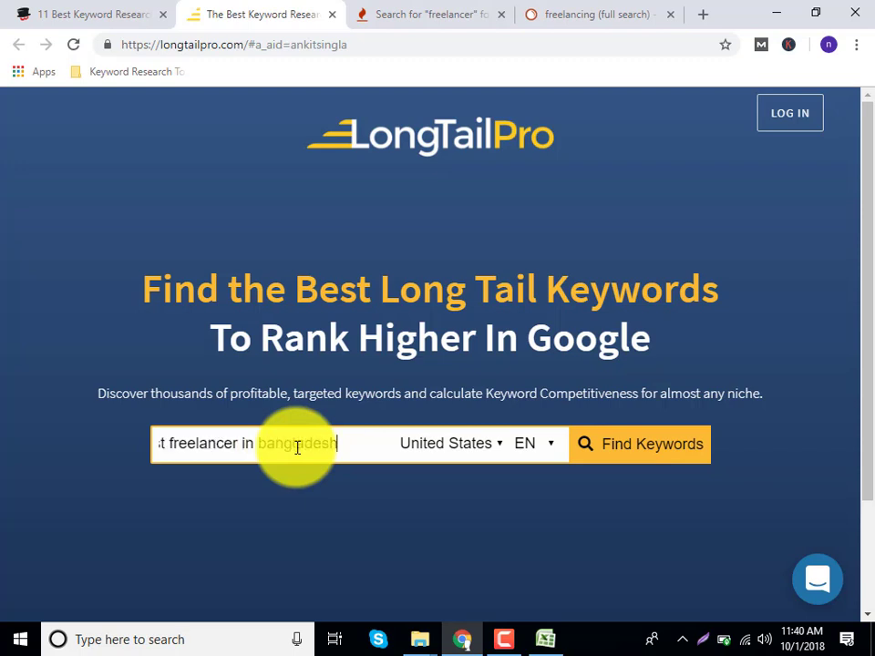
right_click(296, 447)
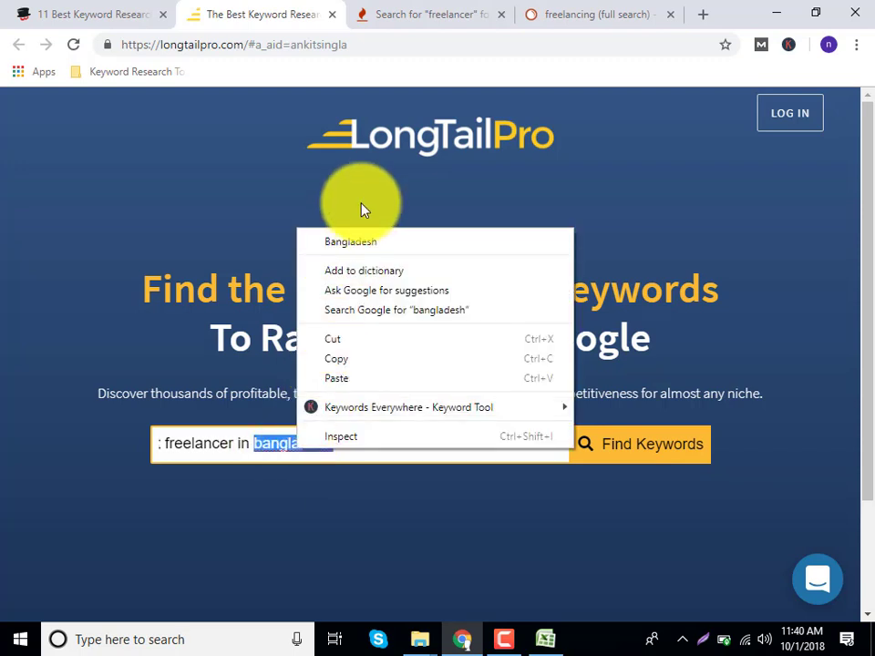
click(350, 243)
Check the target country list and run the Find Keywords search.
click(488, 450)
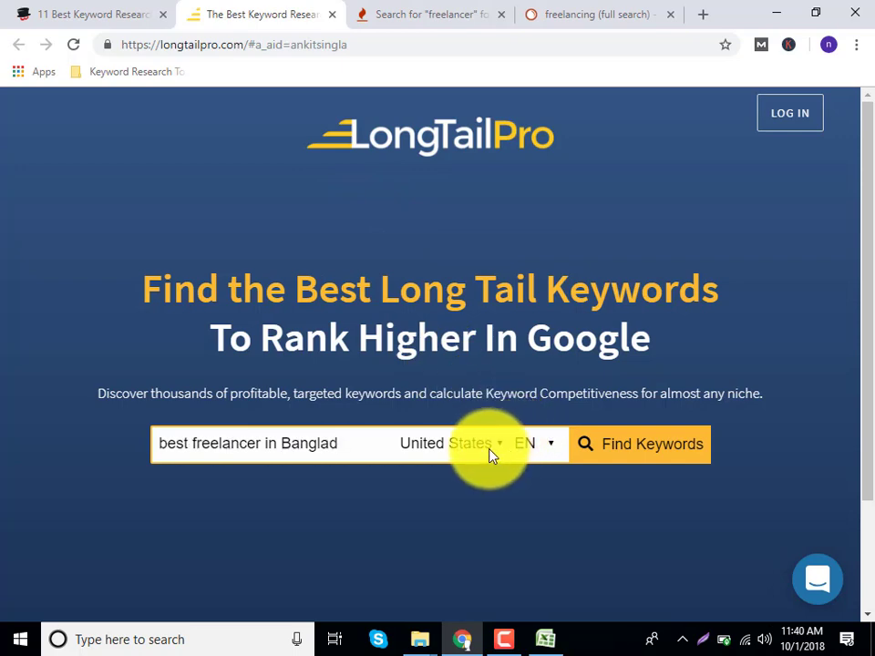
scroll(449, 345, down, 1)
scroll(449, 346, up, 10)
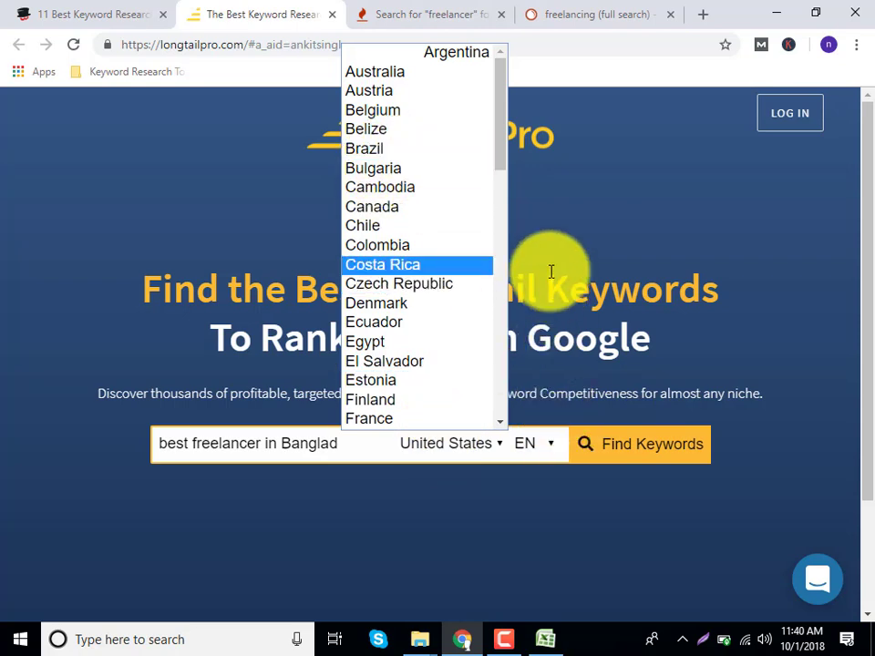
click(638, 453)
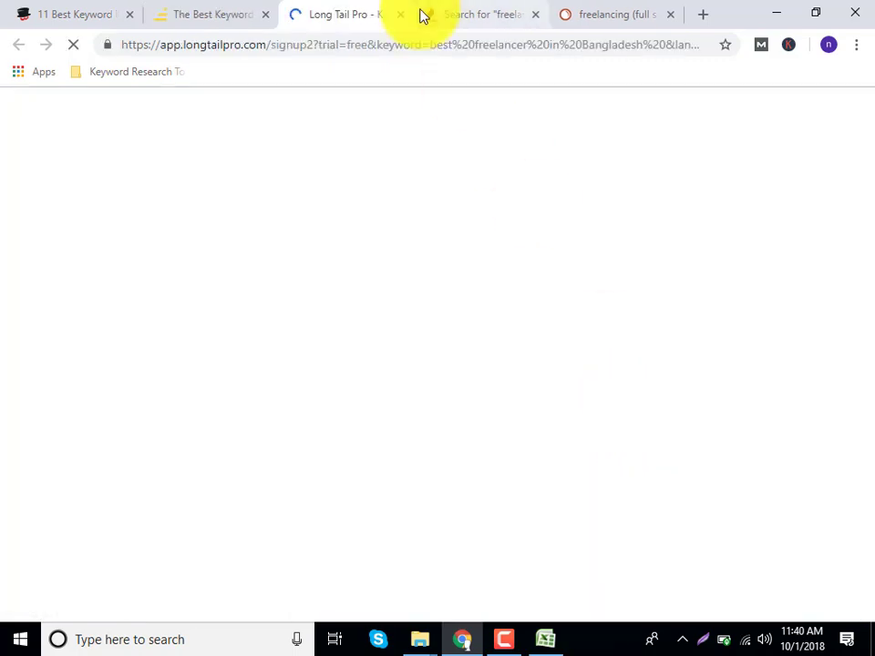
Return to the Long Tail Pro signup tab and sign up with the Google account.
click(203, 7)
scroll(355, 418, down, 2)
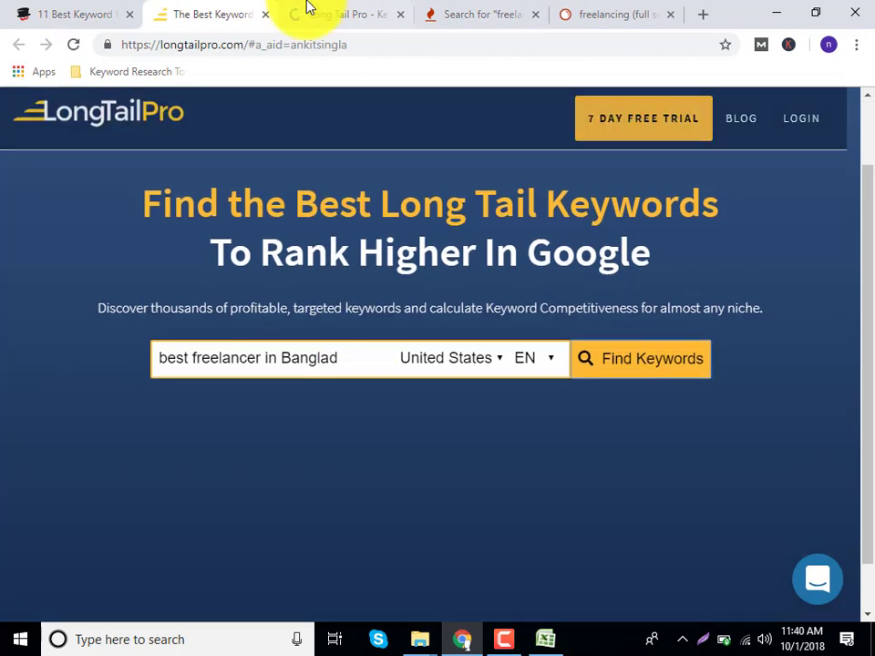
click(314, 11)
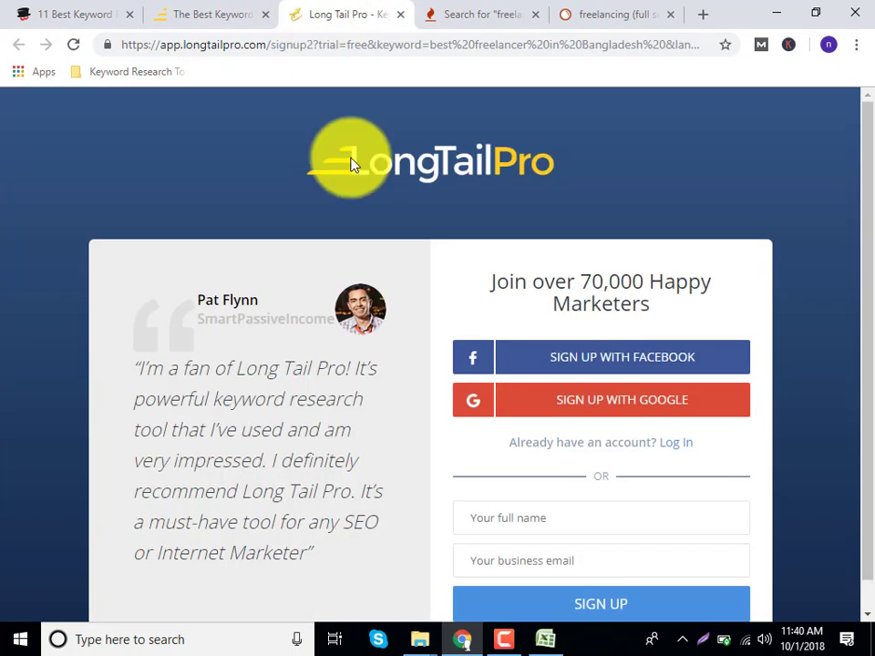
click(557, 411)
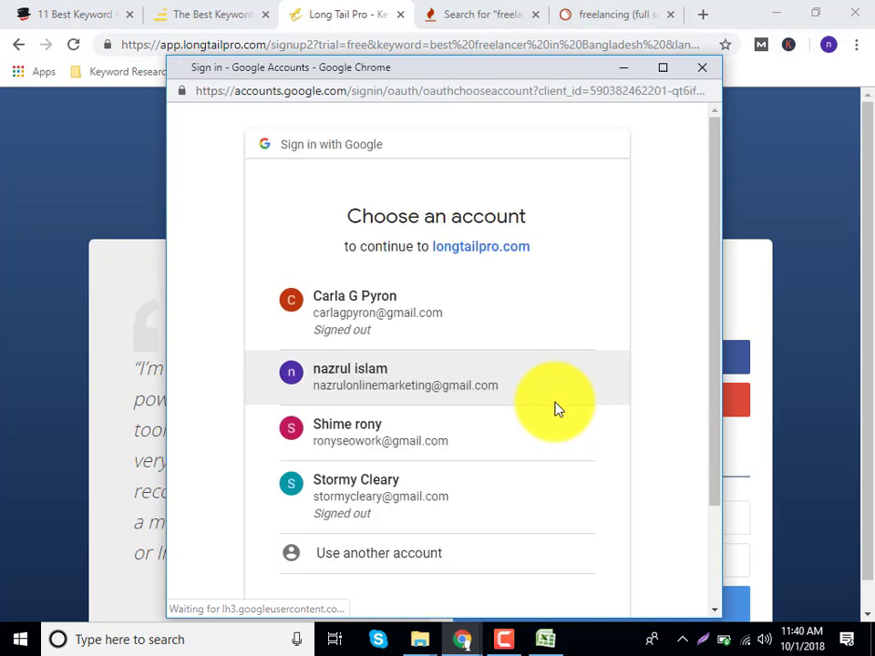
click(378, 386)
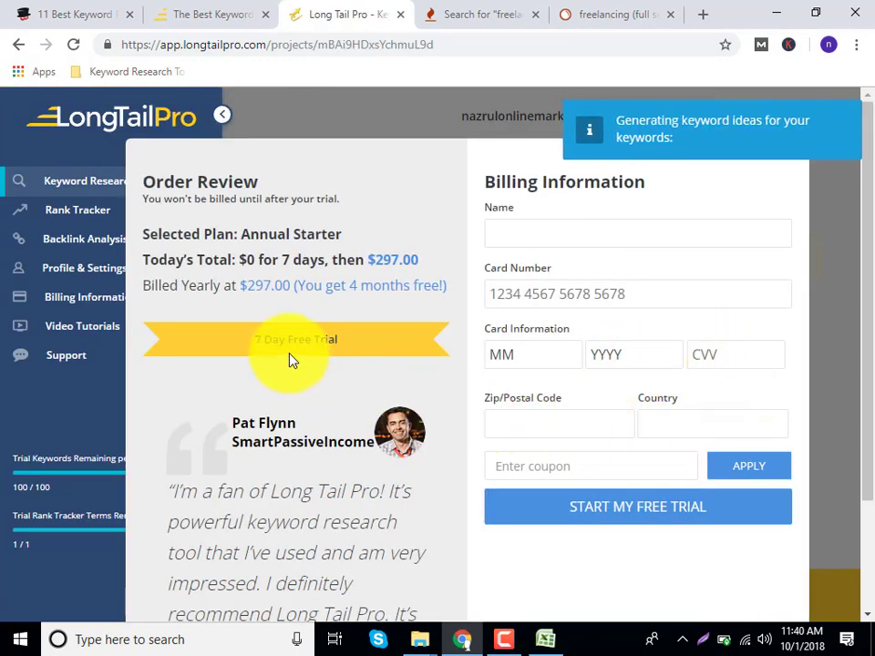
Review the Order Review page and trim the address to load the app's main page.
scroll(341, 450, down, 2)
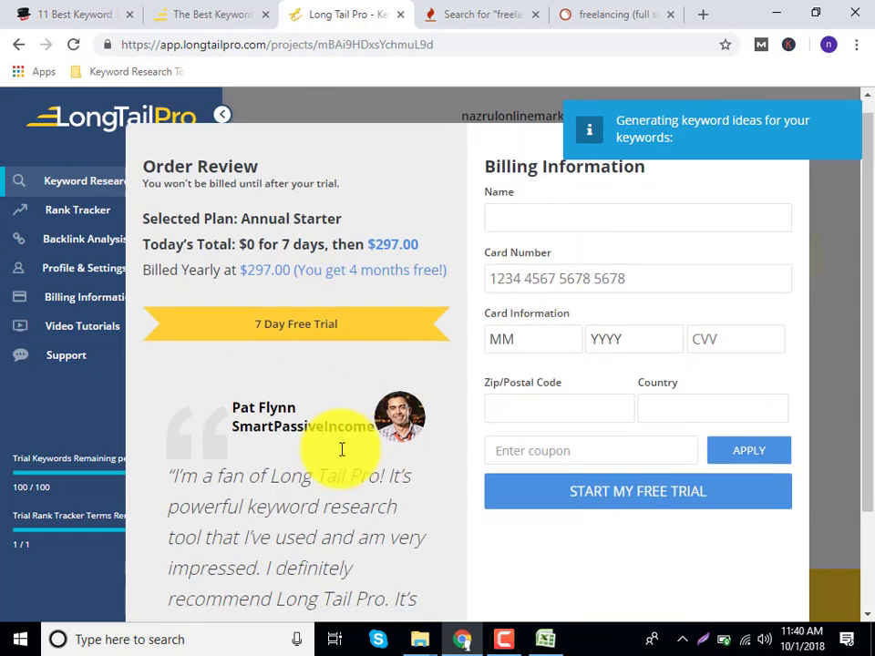
scroll(342, 449, up, 2)
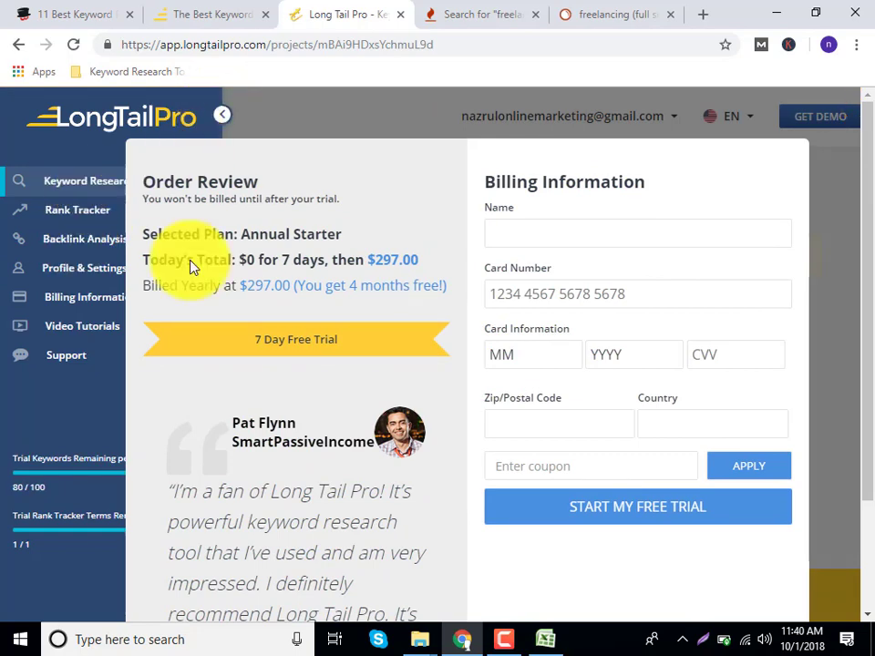
scroll(871, 222, down, 3)
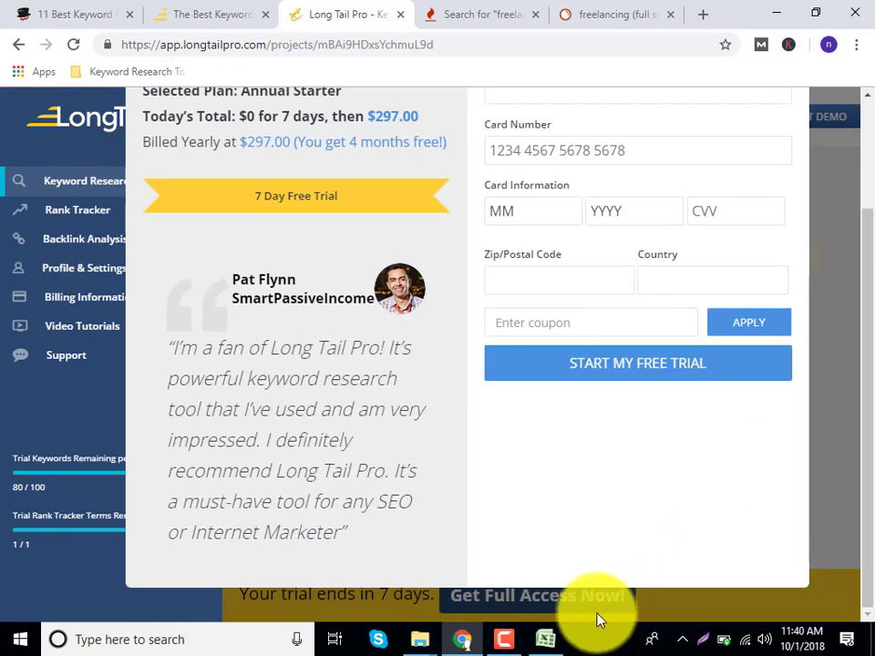
scroll(672, 593, up, 3)
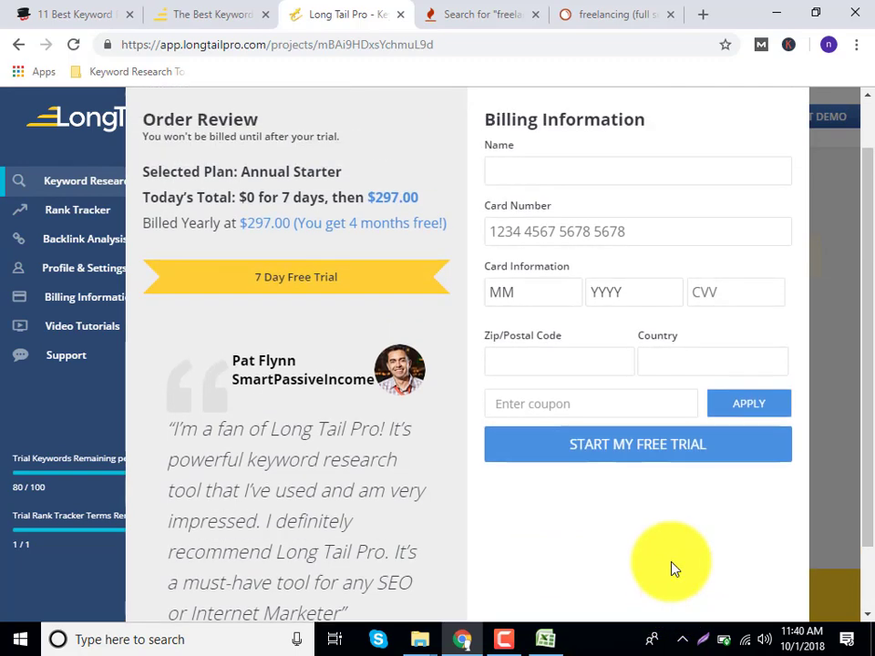
double_click(221, 115)
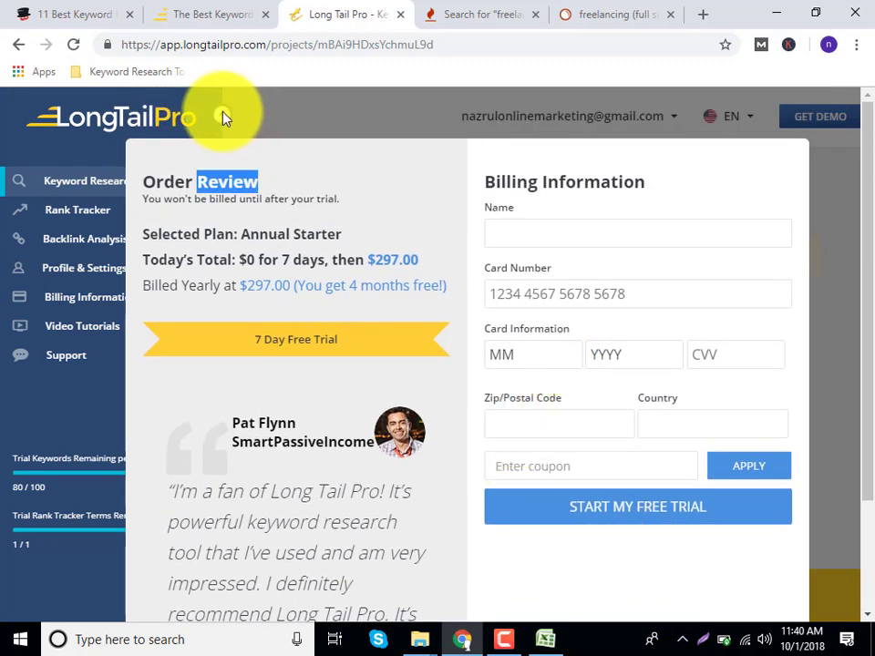
click(124, 112)
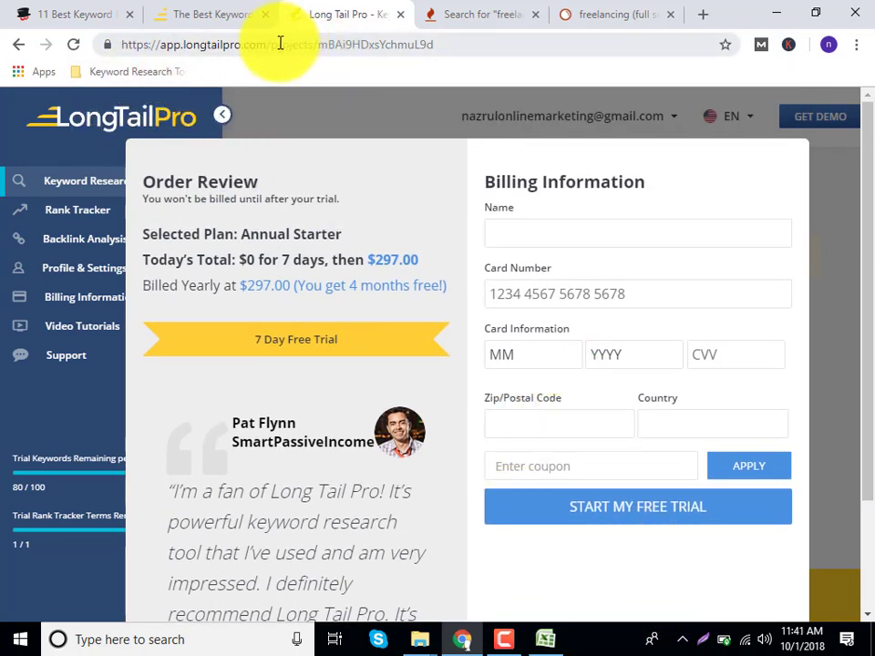
drag(278, 44, 482, 44)
key(BackSpace)
key(BackSpace)
key(Return)
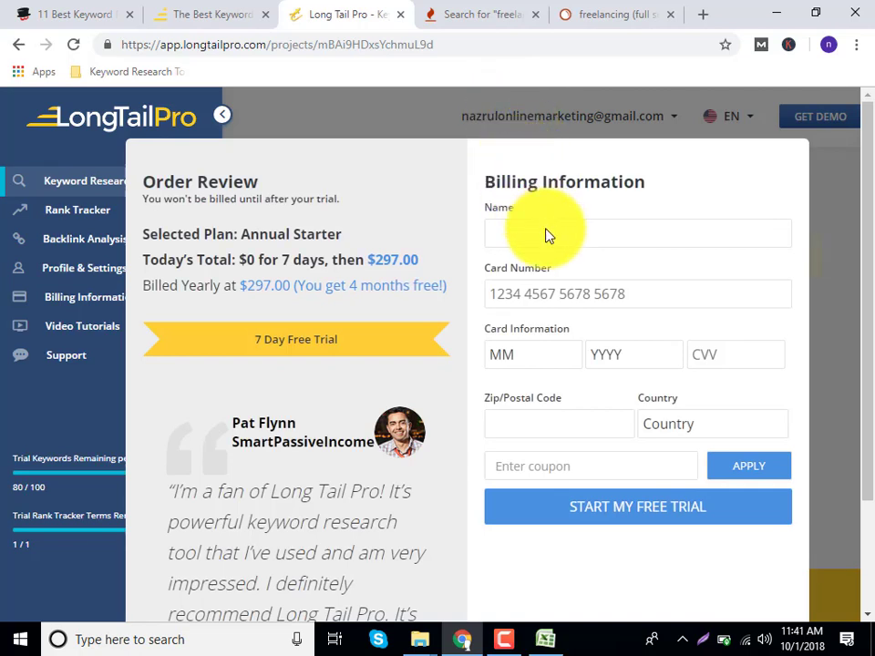
Enter the billing name and set the card expiry to 01/2019.
click(573, 234)
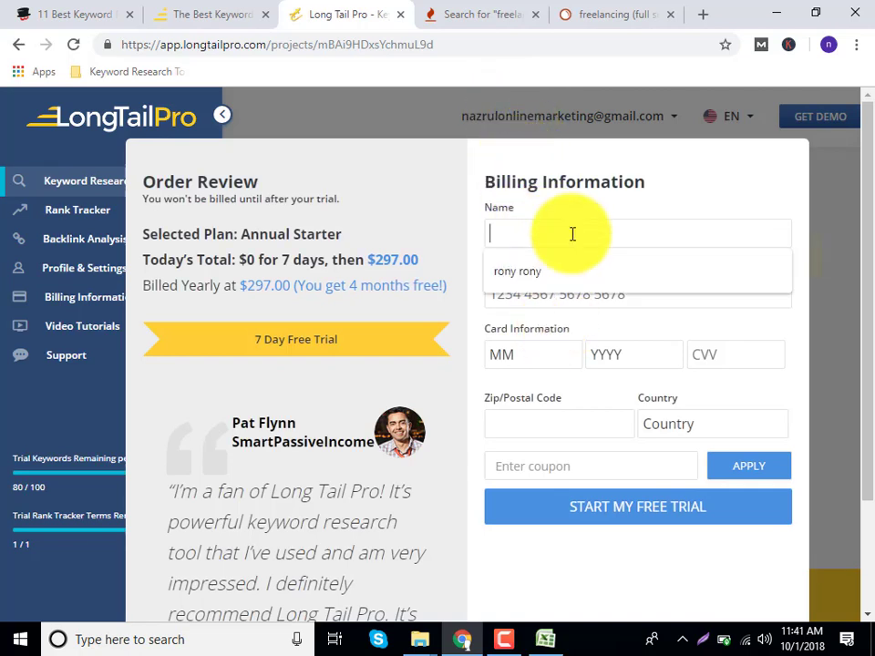
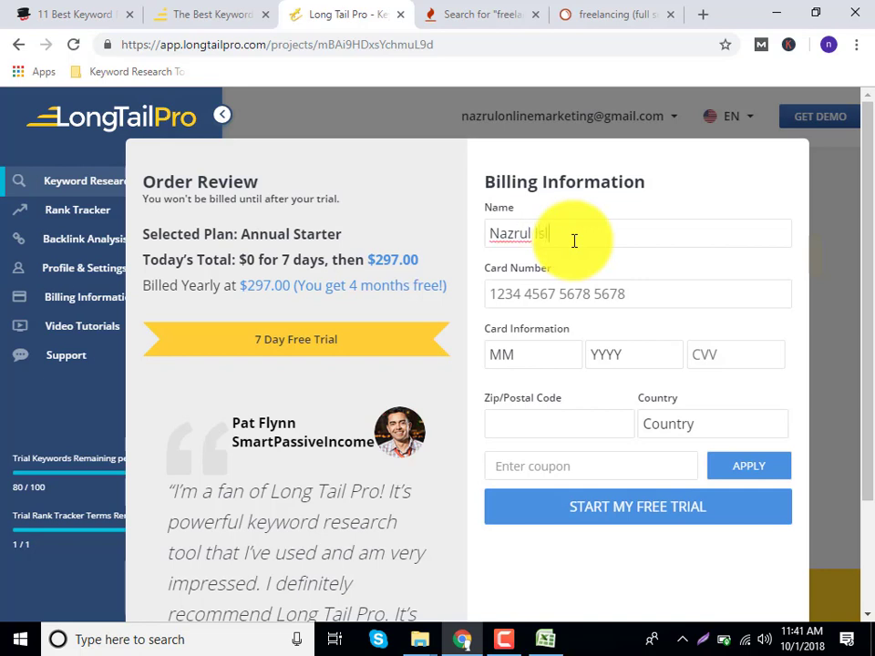
click(540, 365)
click(521, 120)
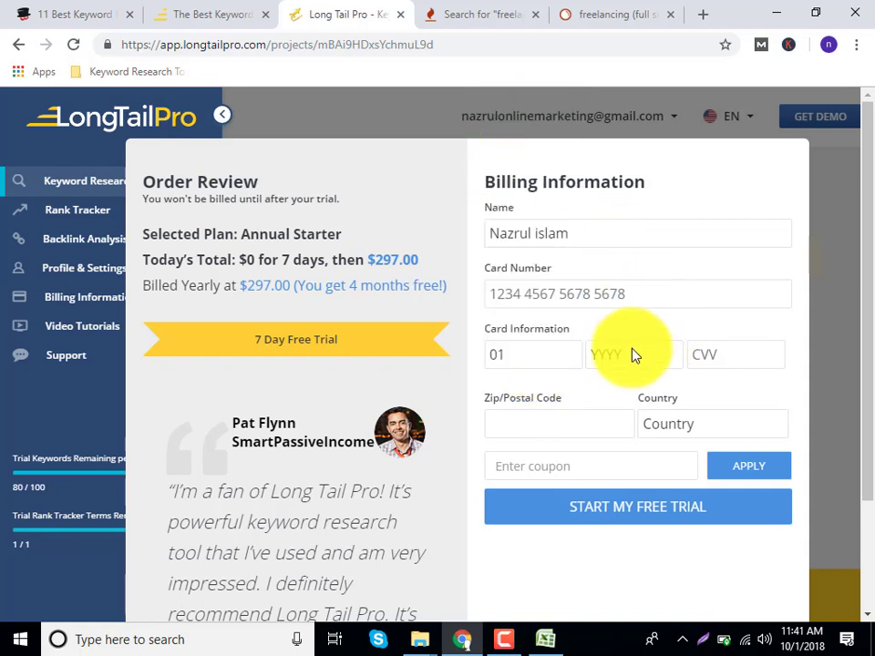
click(636, 354)
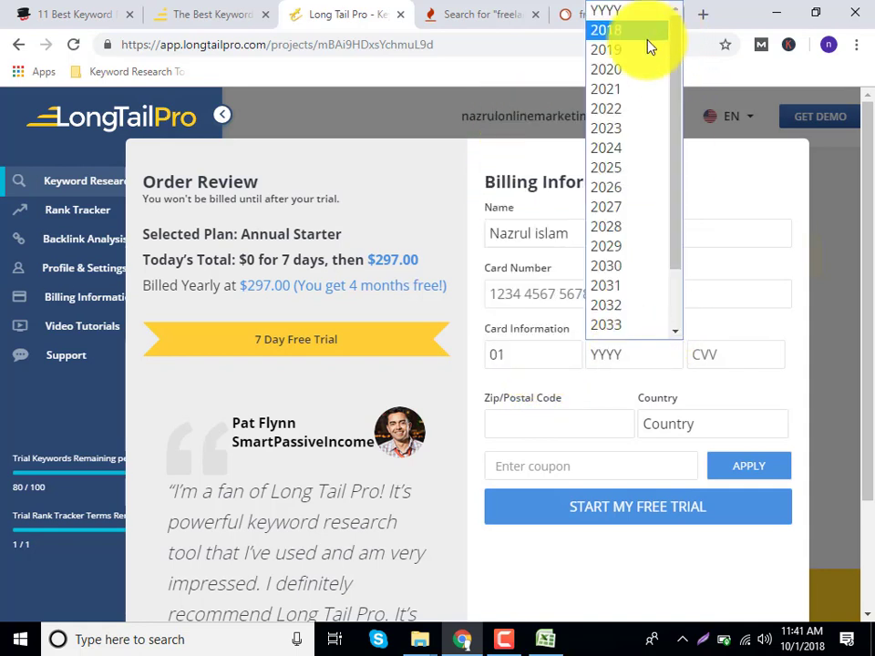
click(644, 50)
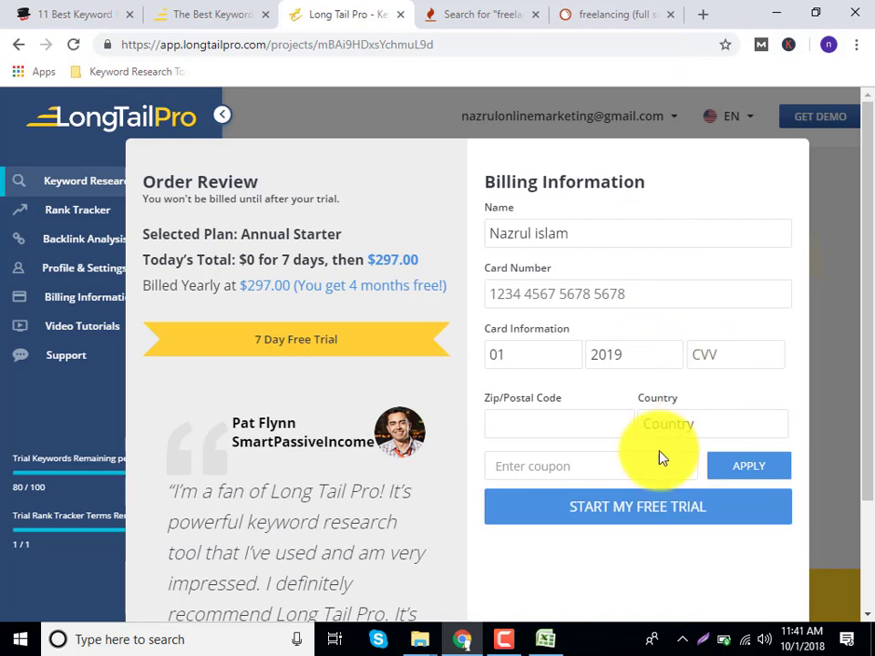
Set country Bangladesh and zip 4000, submit the trial form, try Rank Tracker, close the tab.
click(678, 432)
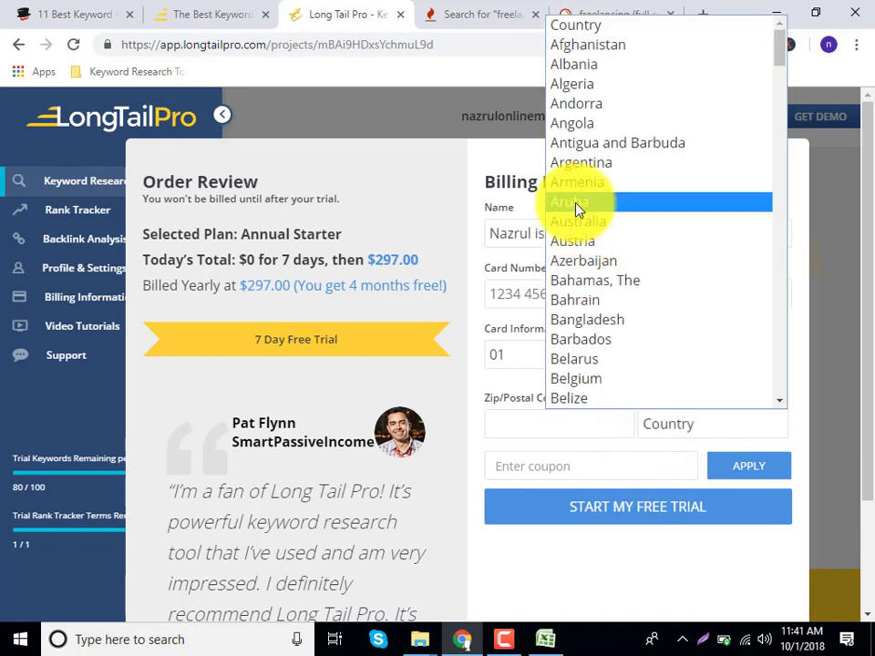
click(584, 319)
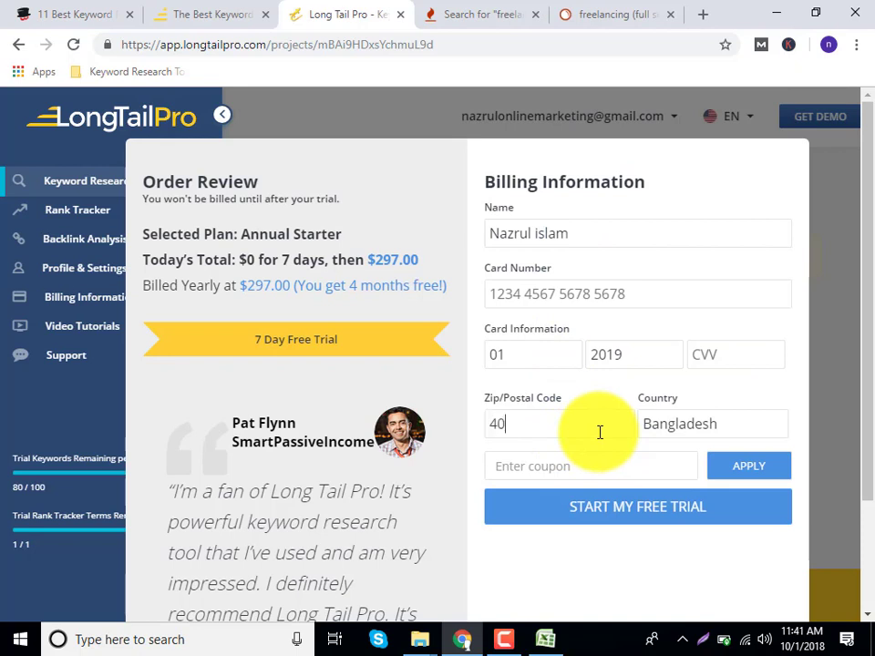
click(602, 435)
text(4000)
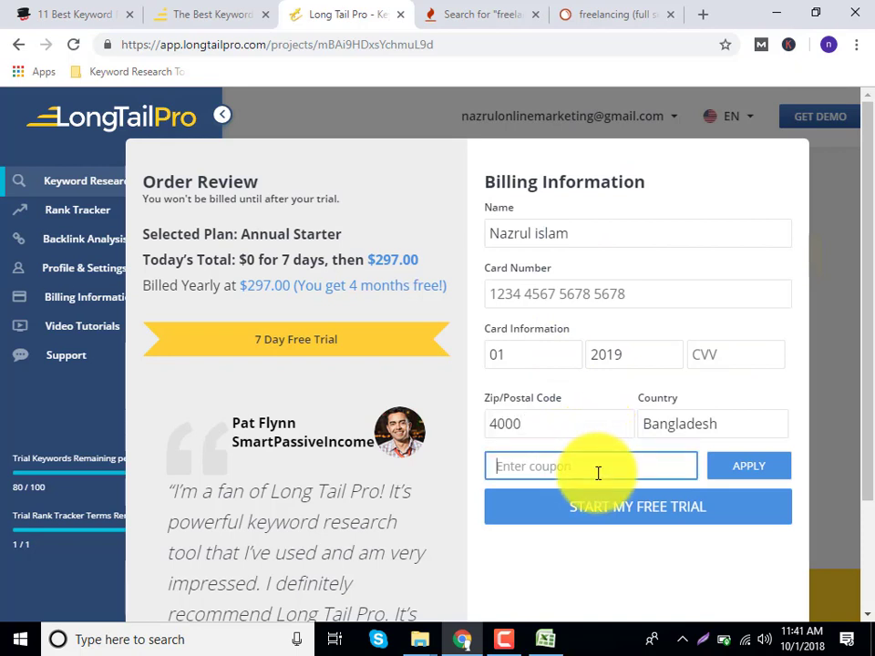
click(639, 515)
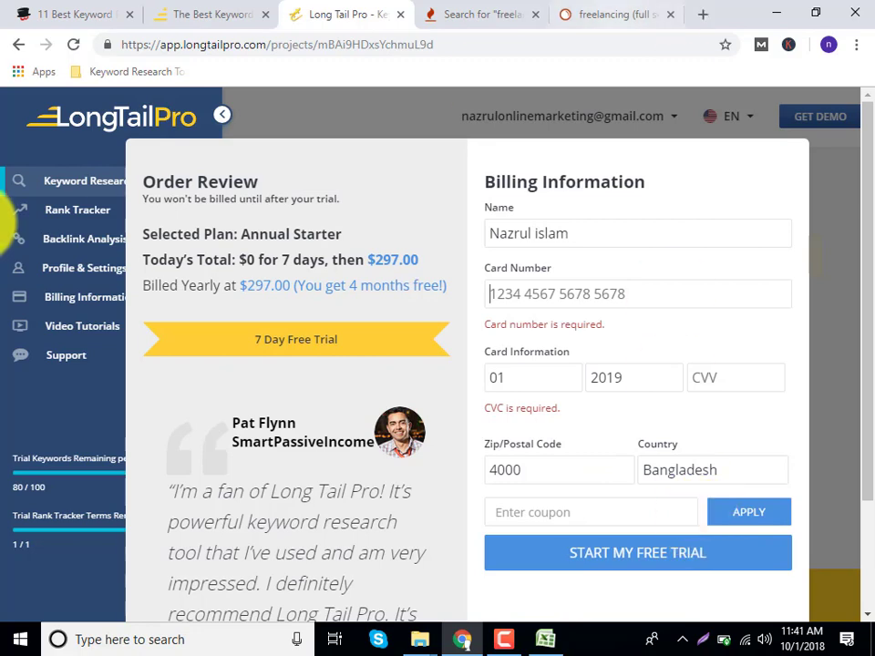
click(119, 214)
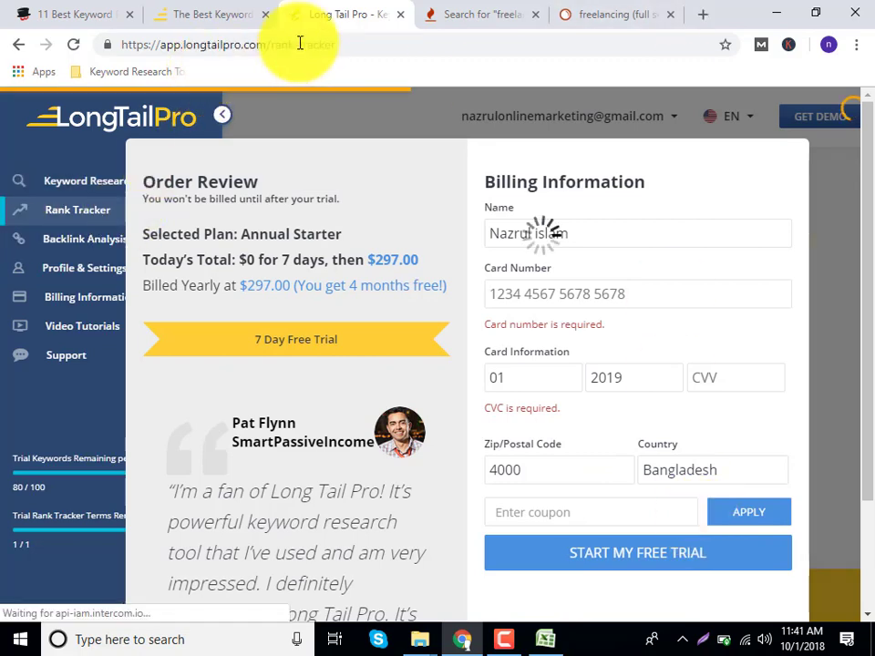
click(398, 16)
Close the leftover tabs and open UberSuggest from the article's section 6 in a new tab.
click(398, 16)
click(398, 16)
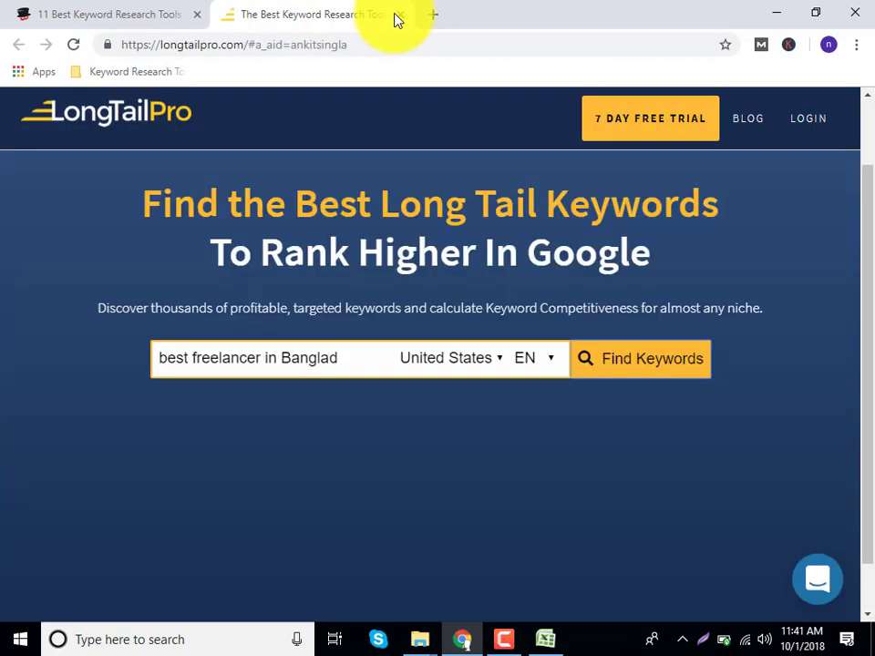
click(398, 16)
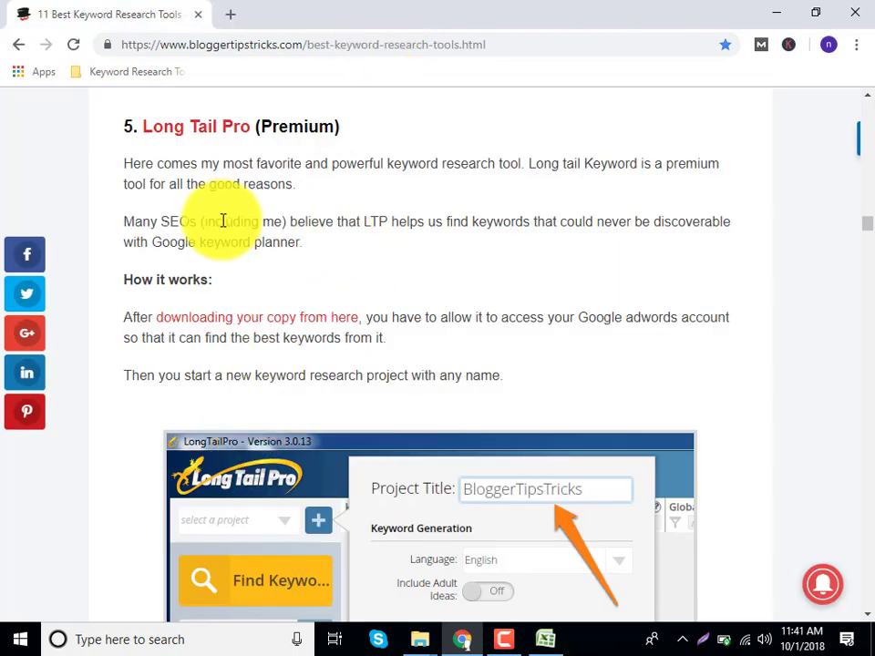
scroll(224, 273, down, 7)
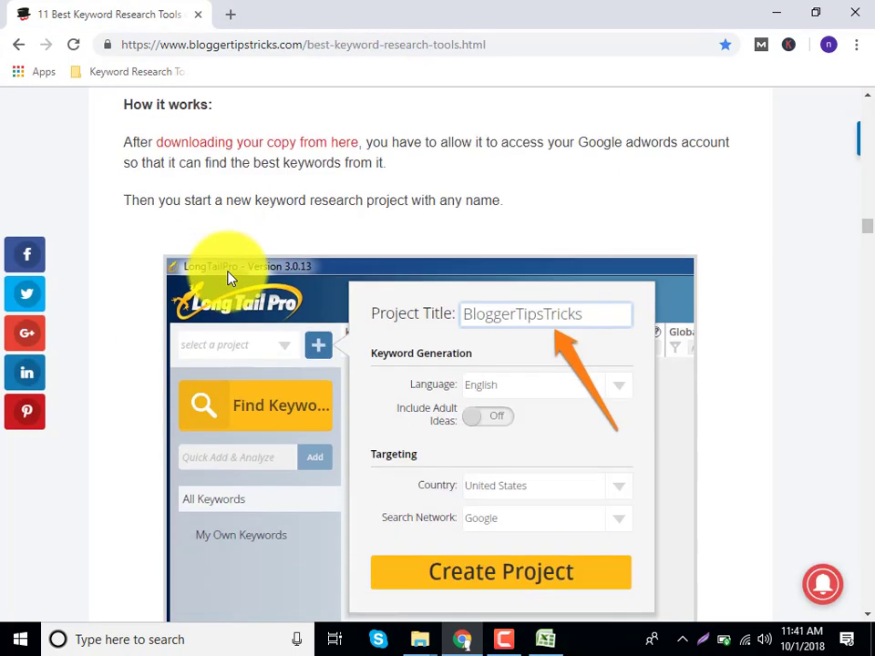
scroll(235, 291, down, 3)
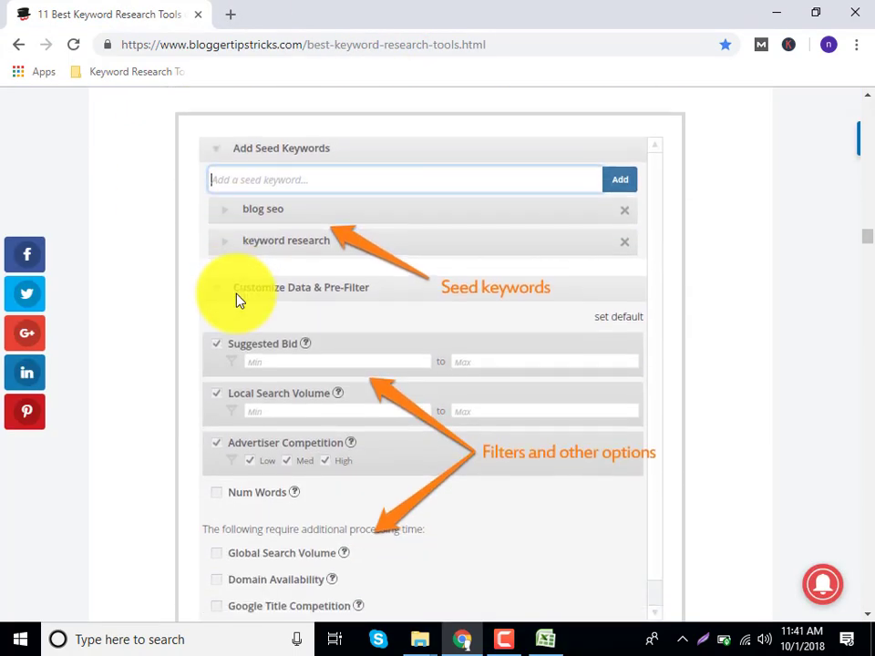
scroll(235, 301, down, 5)
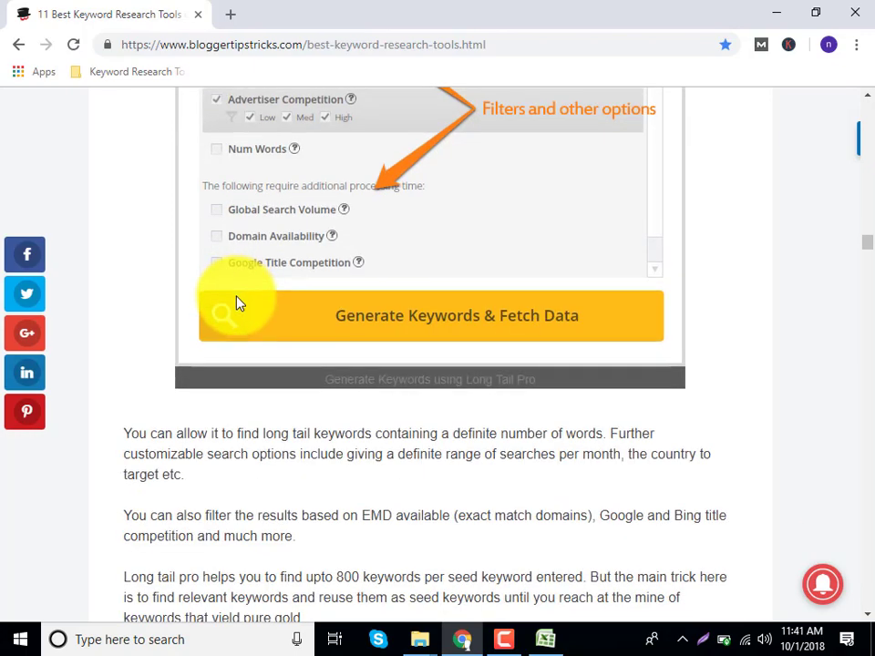
scroll(235, 304, down, 4)
scroll(235, 305, down, 6)
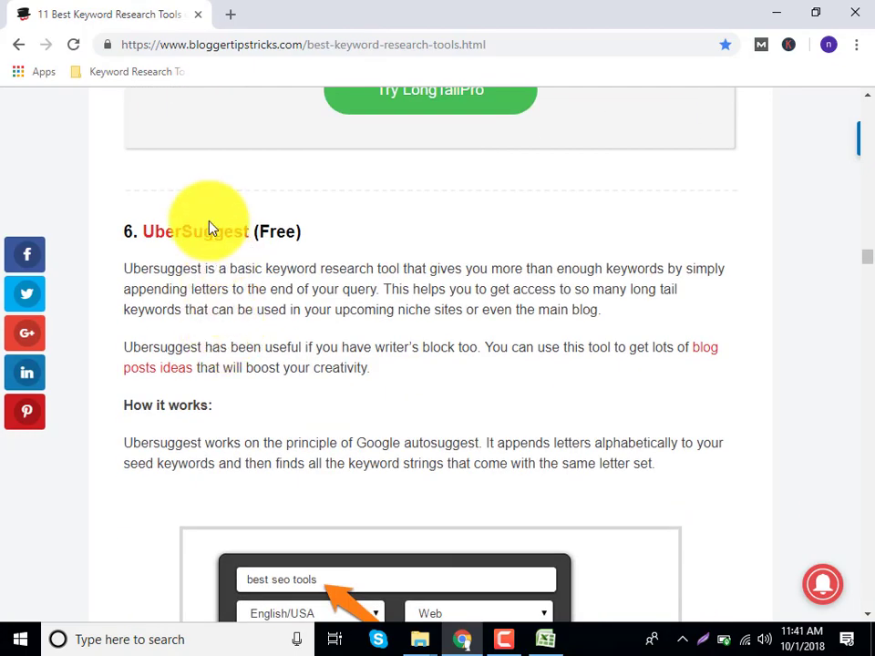
click(196, 234)
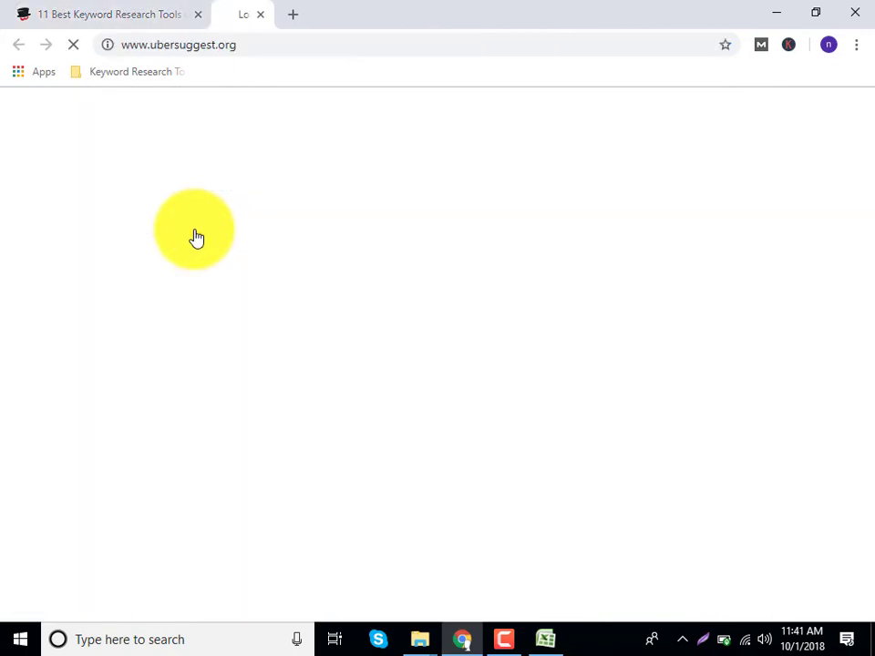
On the Ubersuggest page, block notifications and dismiss the traffic quiz overlay.
click(164, 18)
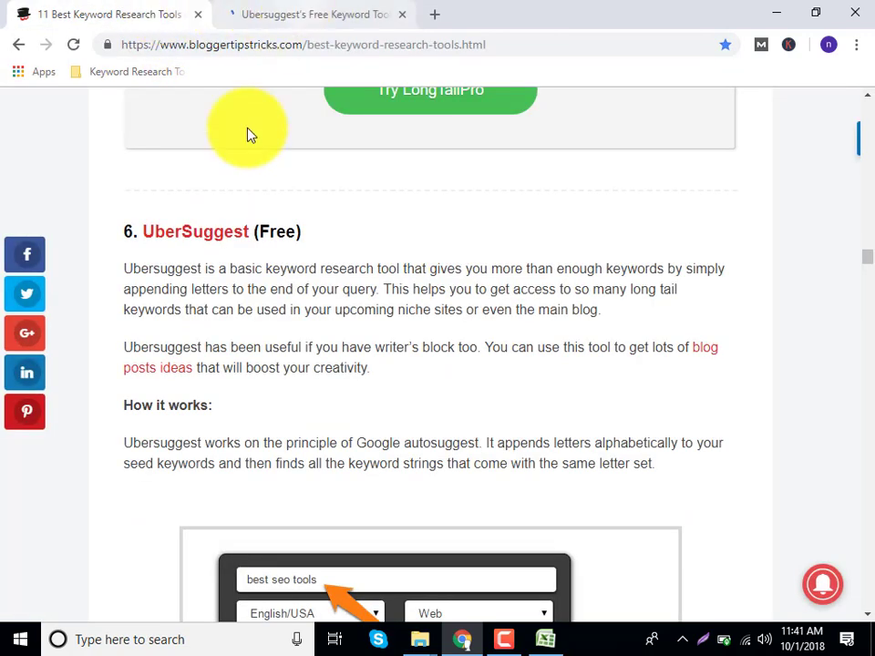
click(274, 9)
click(192, 408)
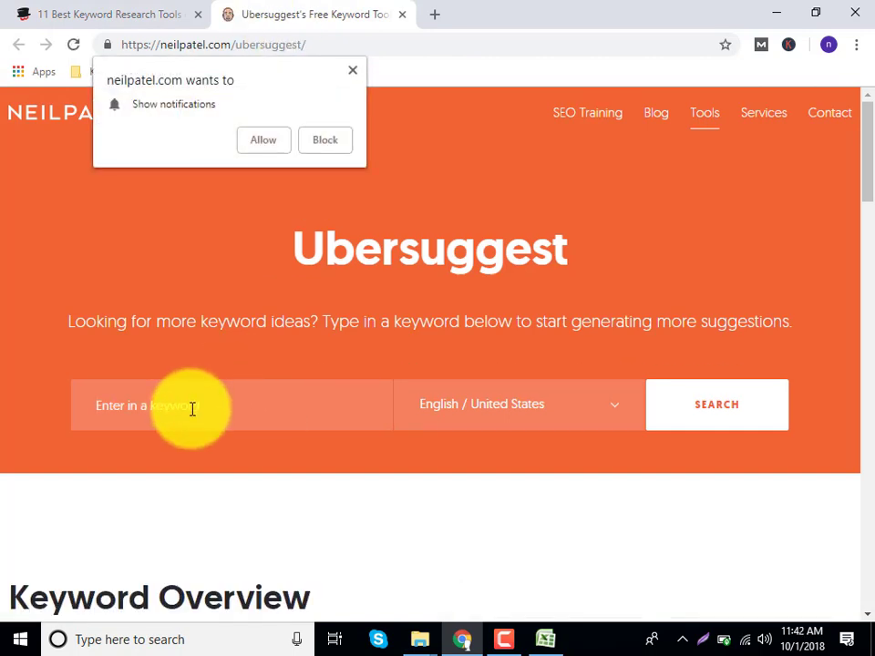
click(342, 141)
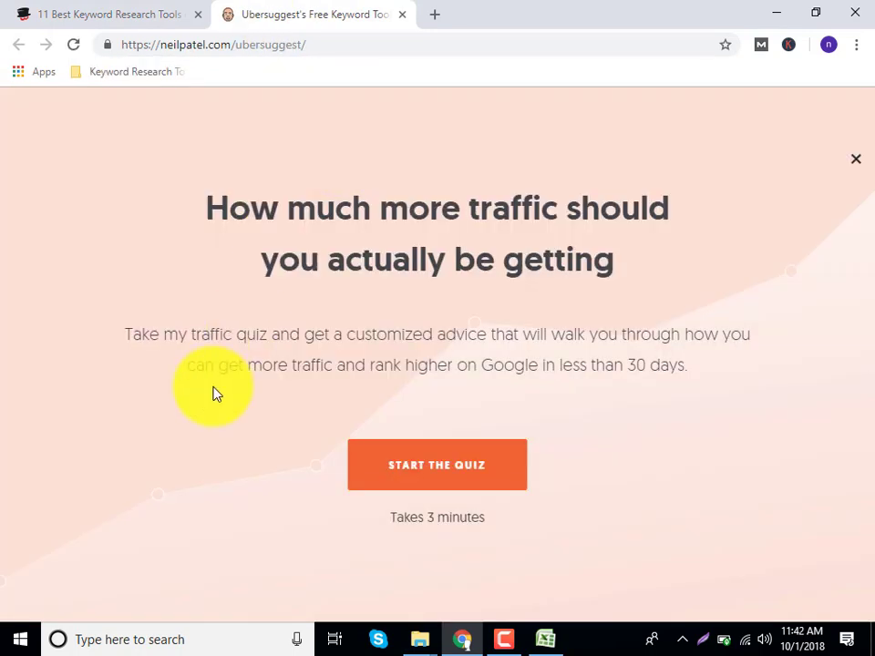
click(859, 163)
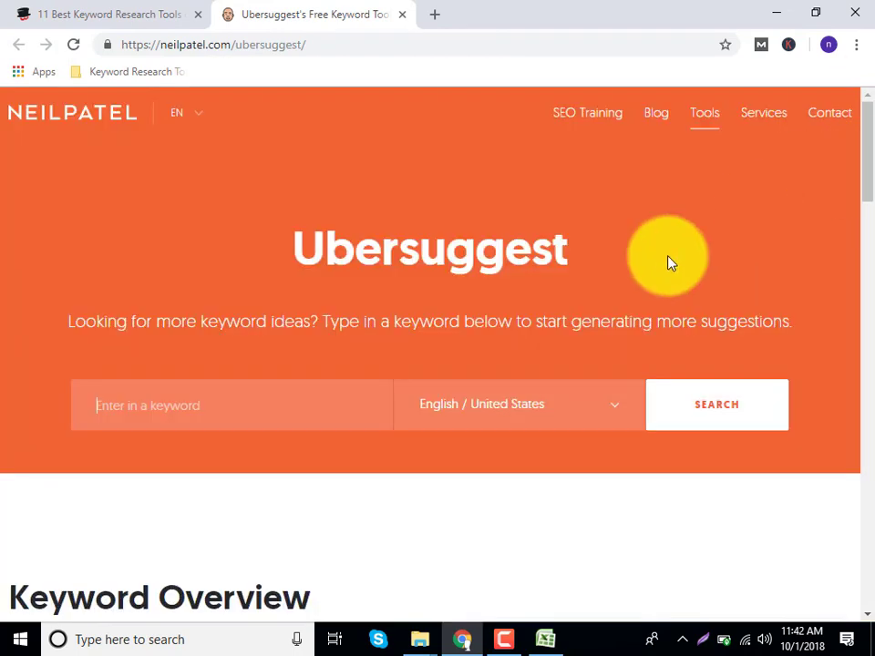
Search 'best freelancer in Bangladesh', correcting the misspelled 'bangaldesh' first.
click(165, 405)
text(best m)
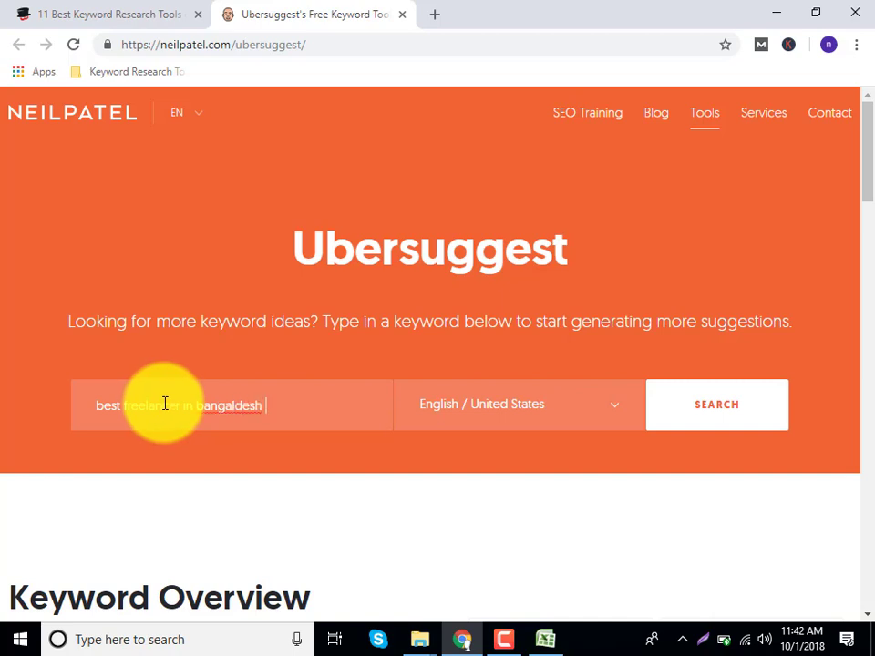
right_click(241, 415)
click(296, 214)
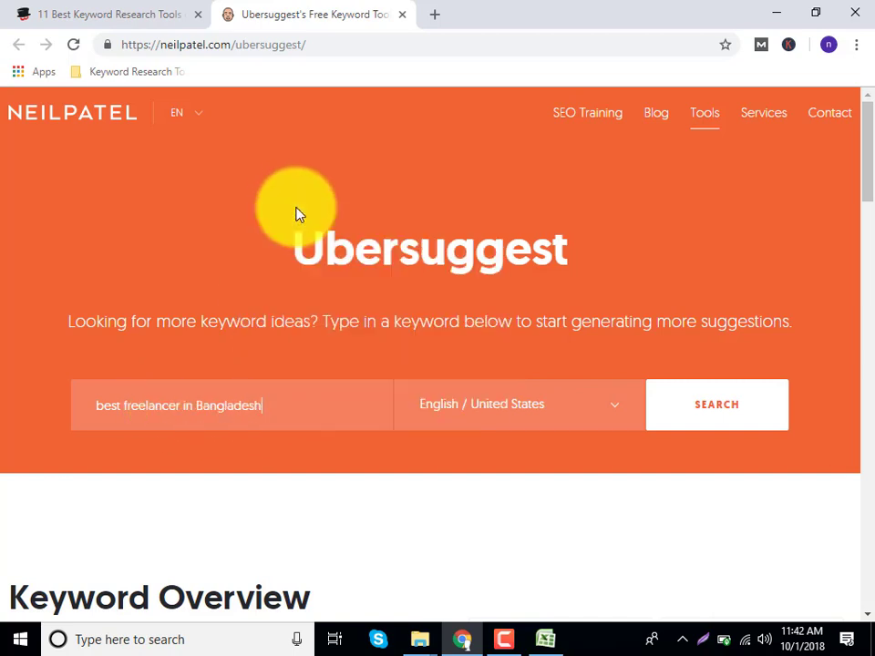
click(667, 405)
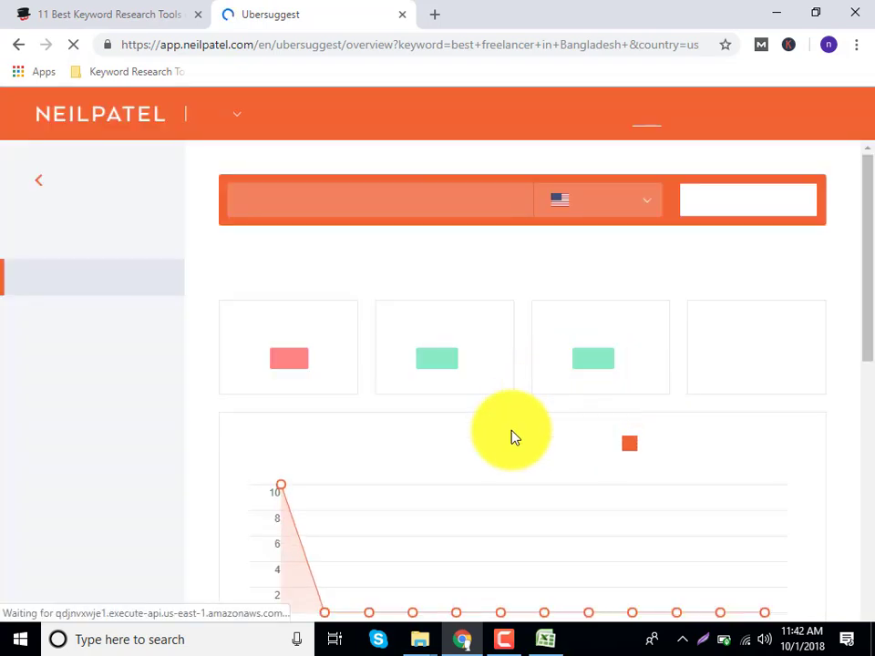
Scroll through the keyword overview and keyword ideas for 'best freelancer in Bangladesh'.
scroll(373, 491, down, 3)
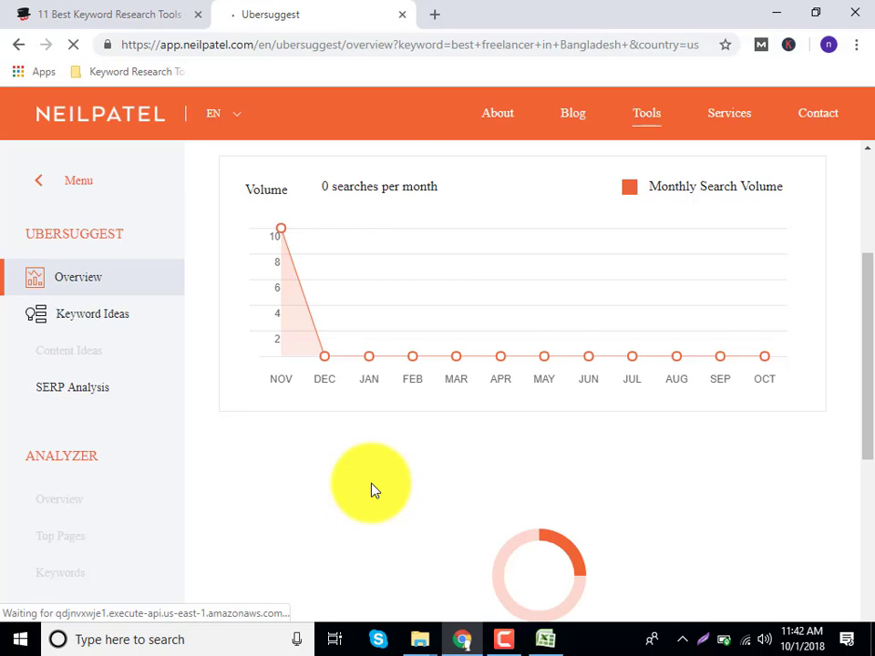
scroll(372, 490, down, 4)
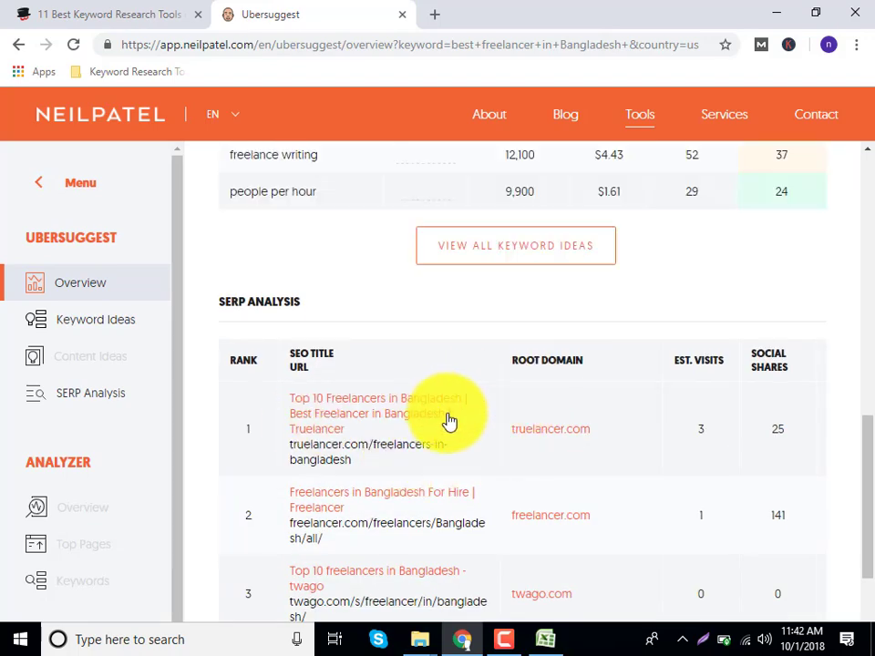
scroll(316, 332, up, 8)
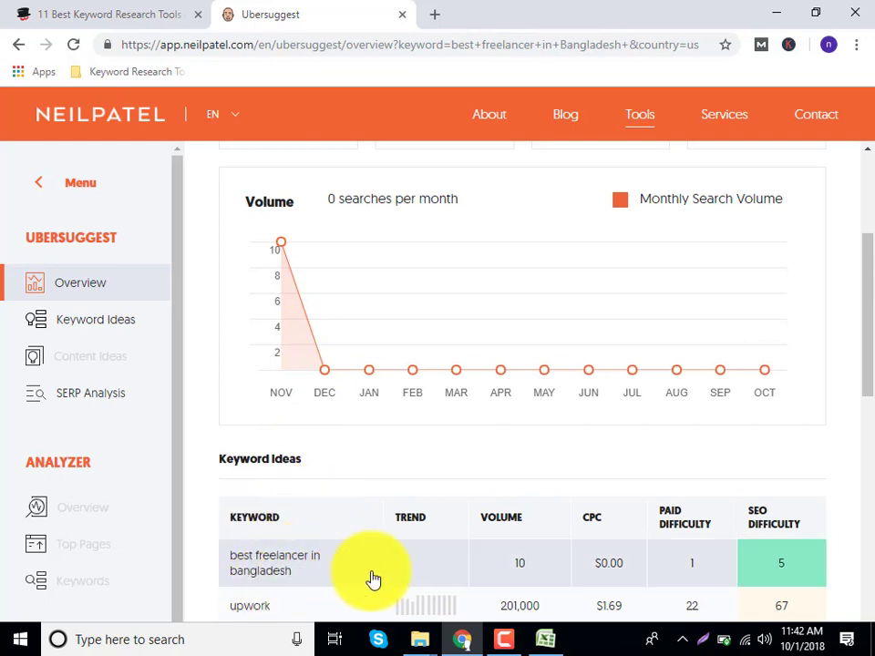
scroll(527, 569, down, 1)
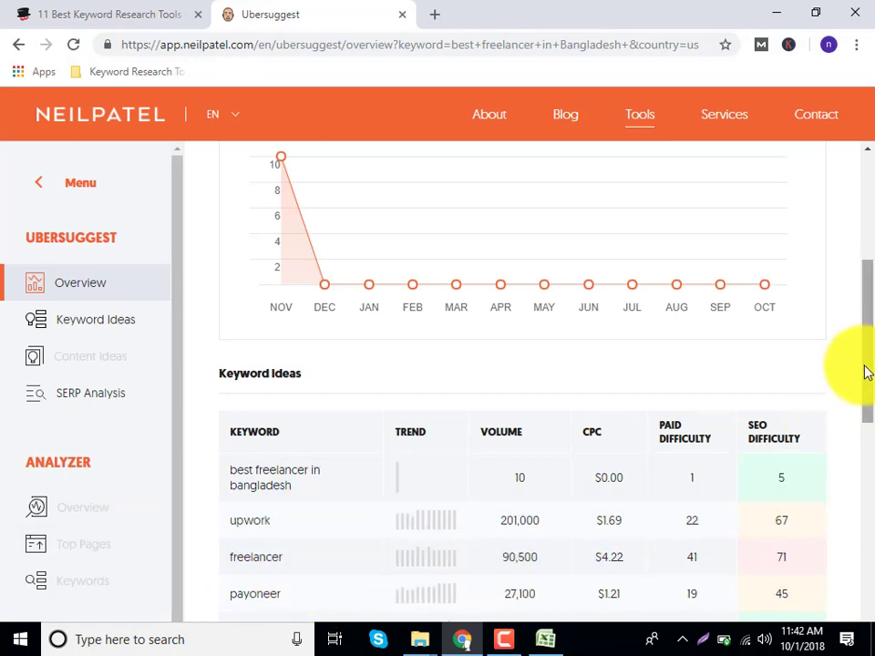
scroll(866, 372, down, 2)
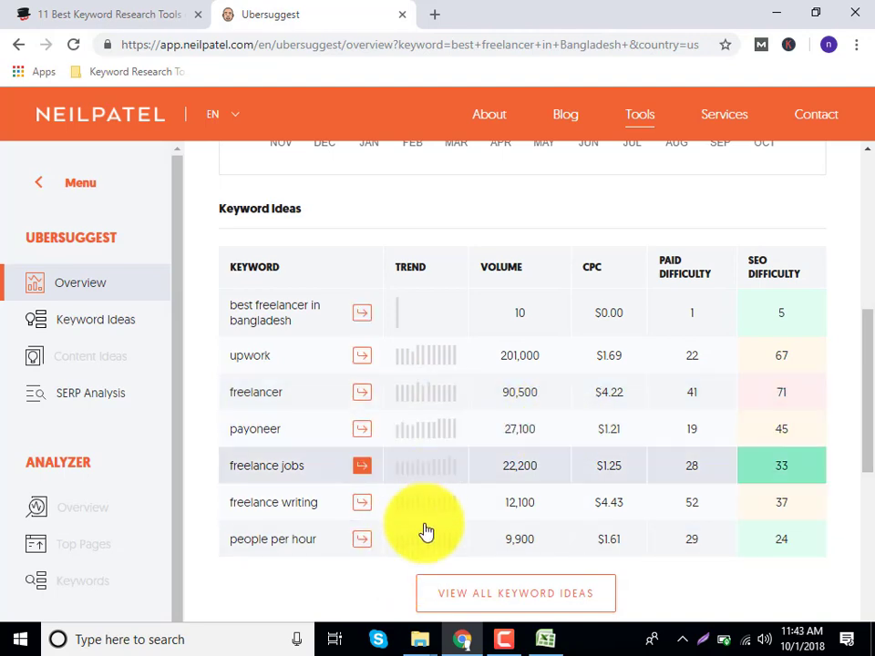
scroll(456, 467, down, 1)
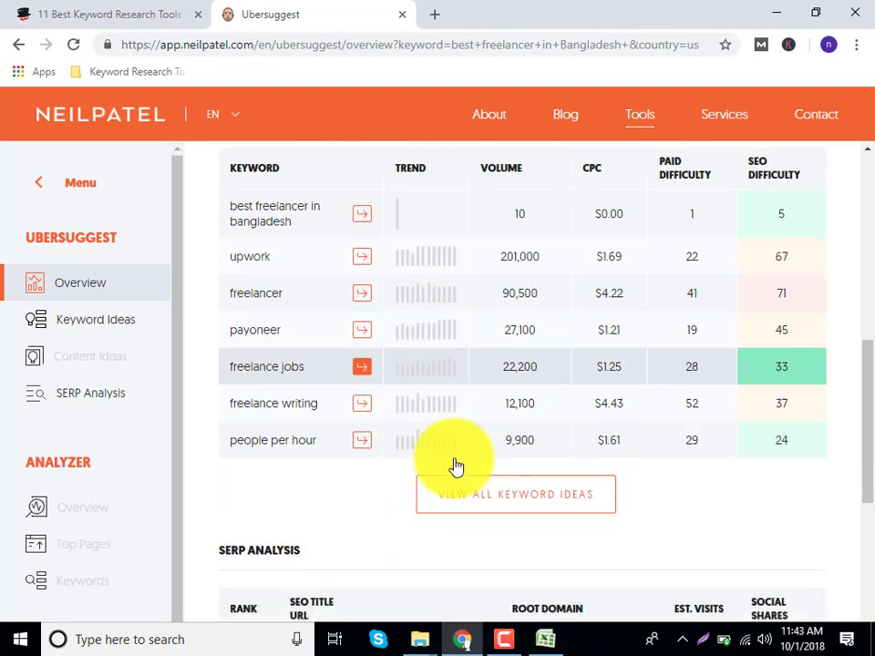
scroll(456, 467, down, 2)
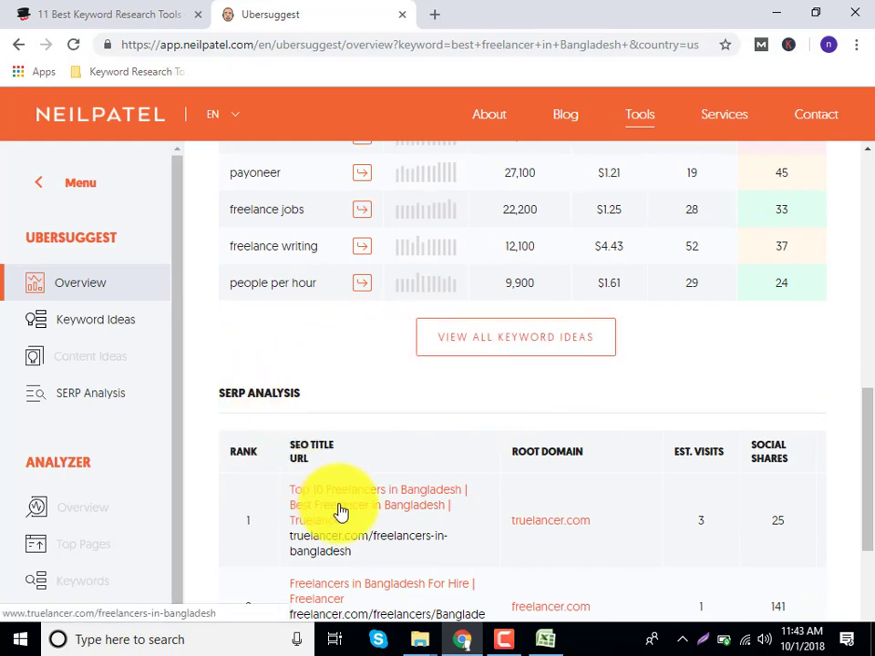
scroll(340, 512, down, 1)
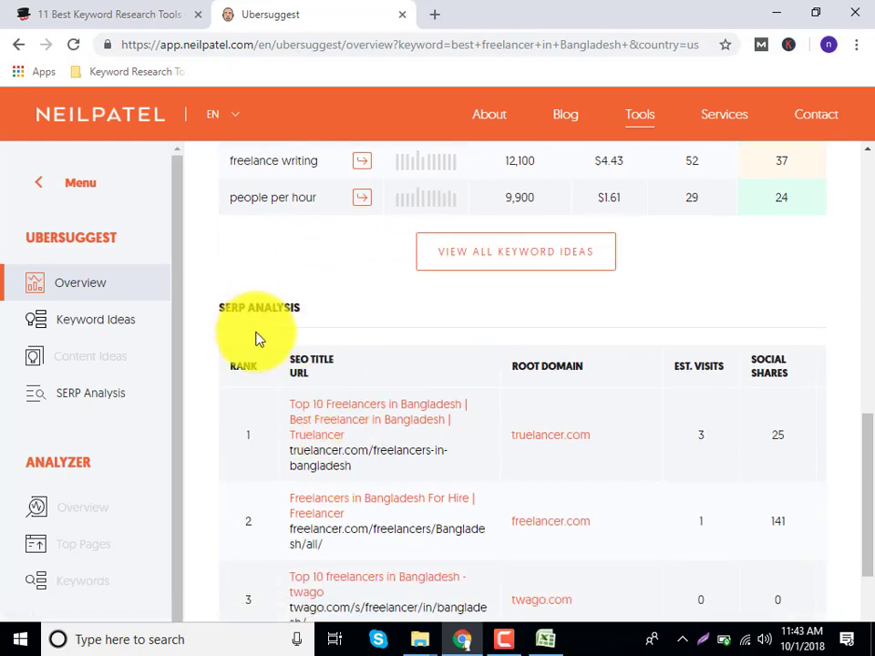
Highlight the top SERP domains such as truelancer.com and freelancer.com, then return to the article.
drag(227, 310, 614, 438)
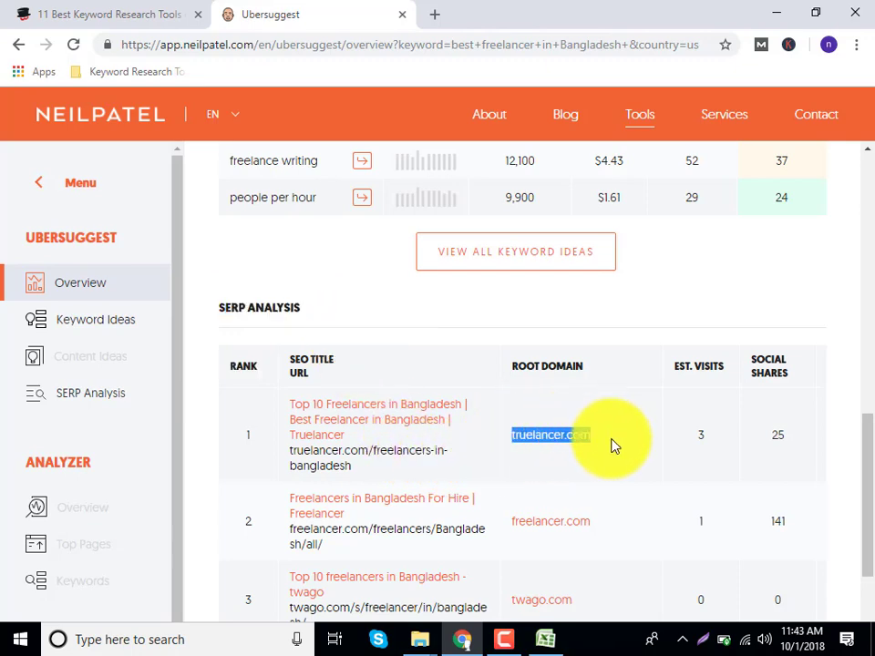
scroll(615, 445, down, 2)
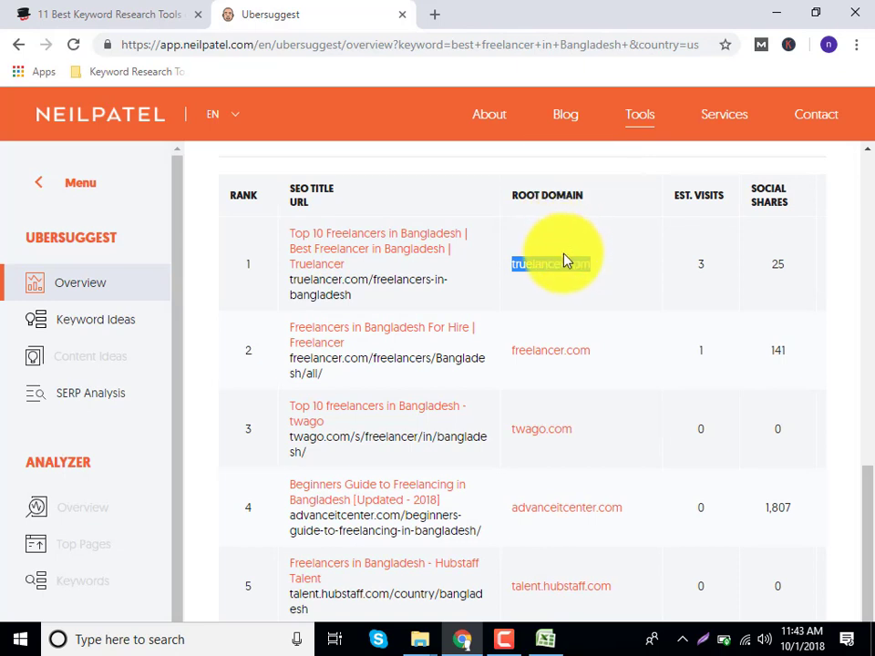
click(566, 285)
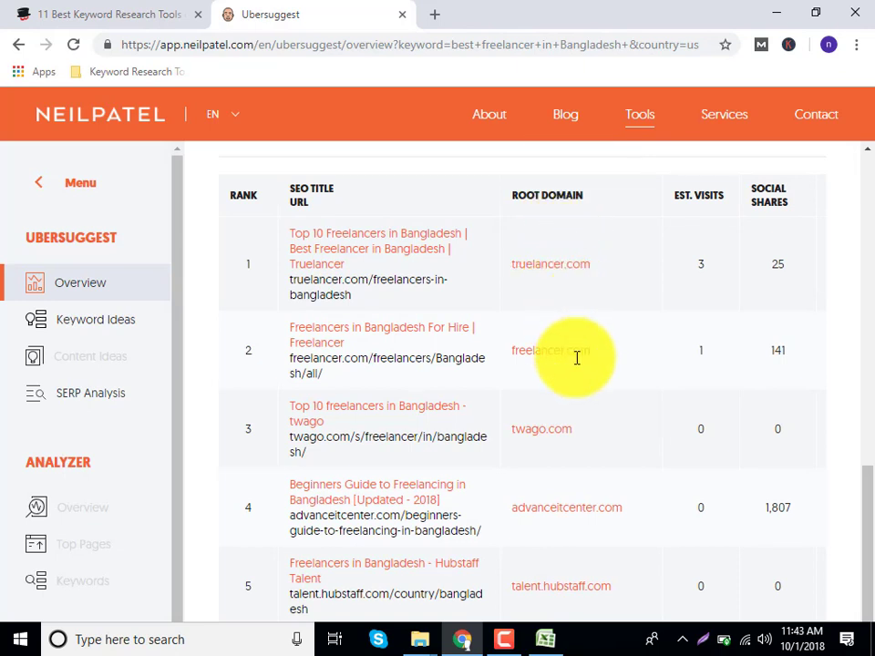
drag(499, 365, 521, 434)
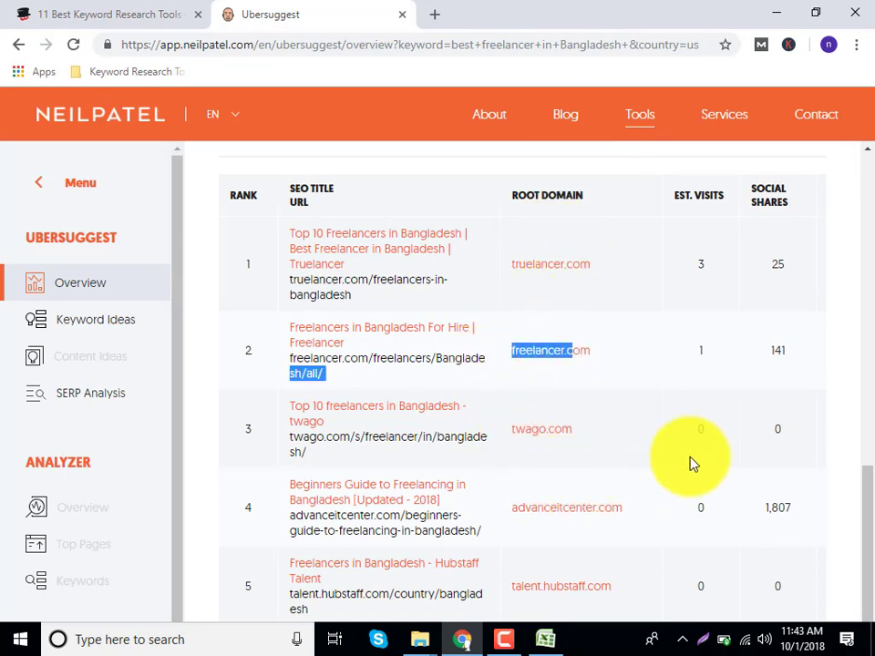
scroll(592, 467, down, 2)
scroll(541, 468, down, 1)
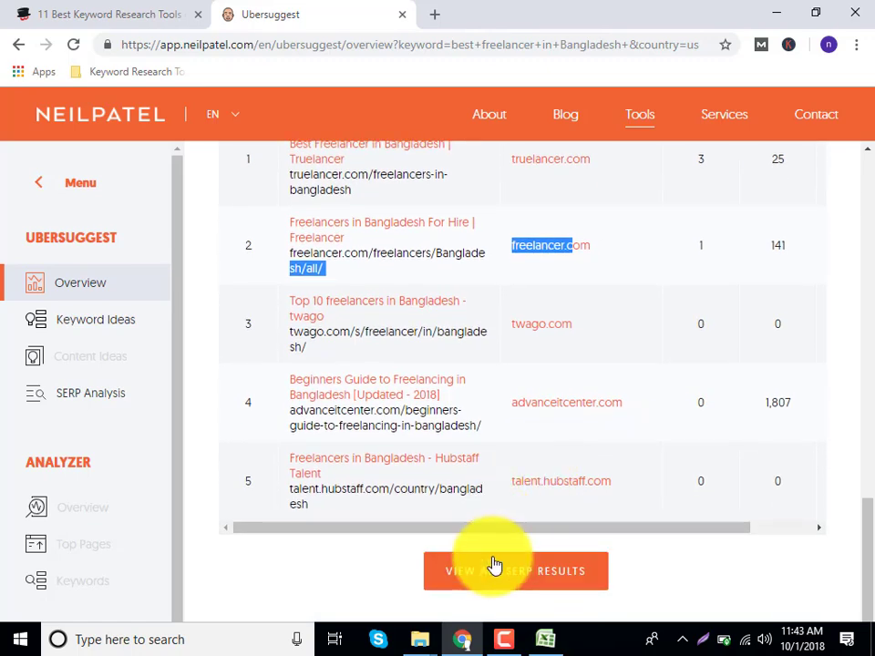
scroll(477, 411, up, 3)
scroll(501, 469, down, 3)
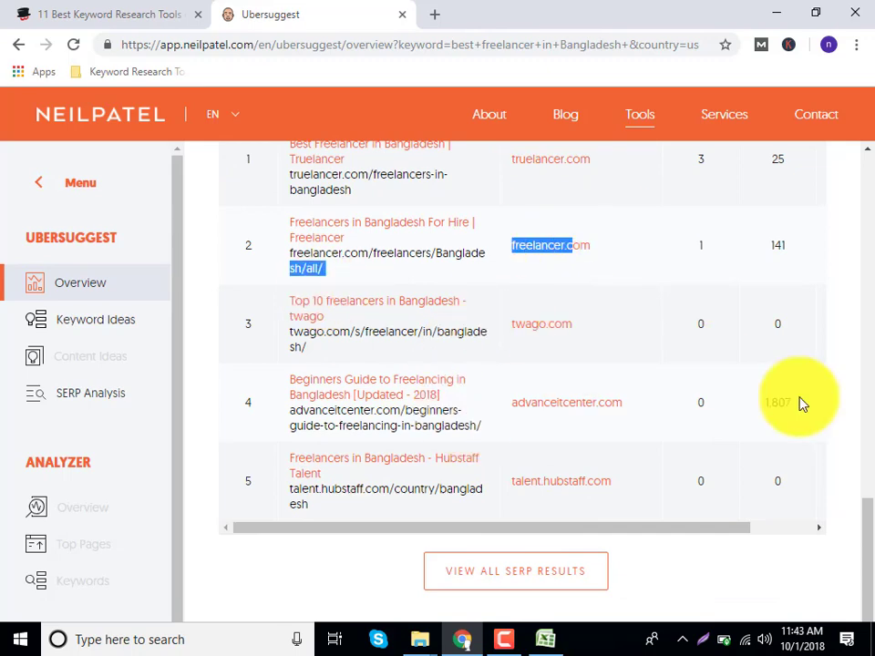
drag(867, 552, 871, 176)
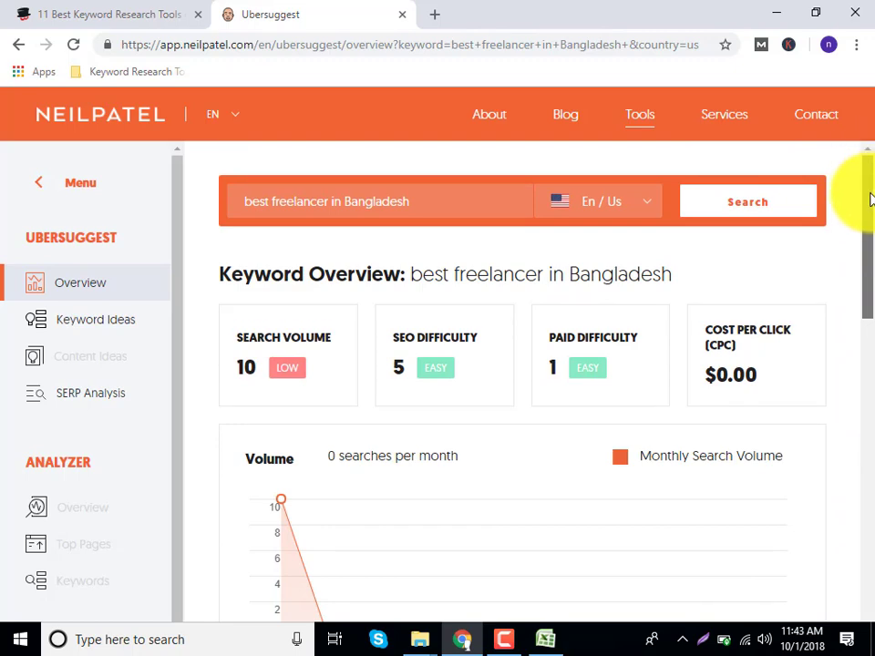
drag(871, 198, 814, 593)
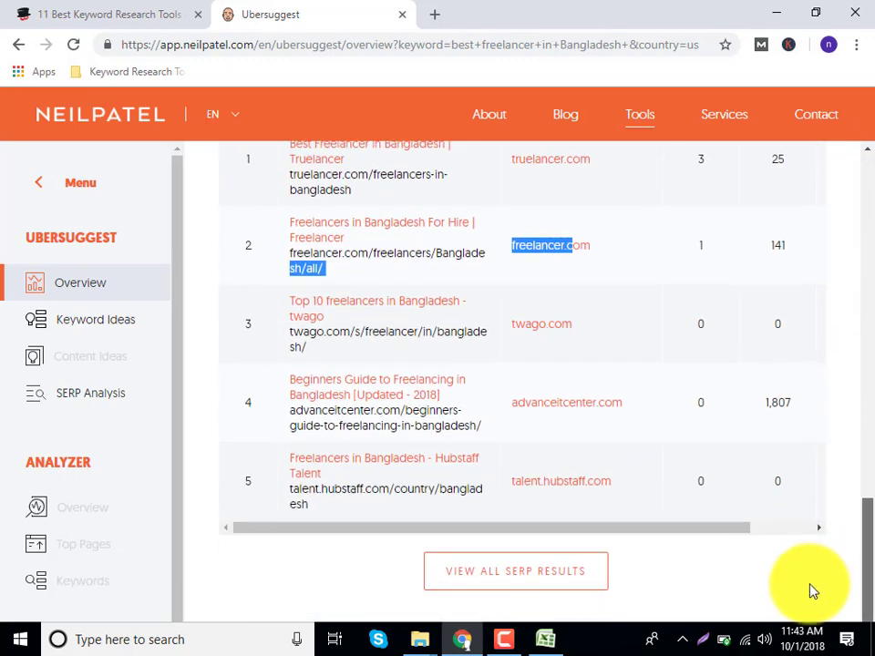
click(94, 11)
Open KWFinder from the keyword tools article and switch to its tab.
scroll(237, 236, down, 5)
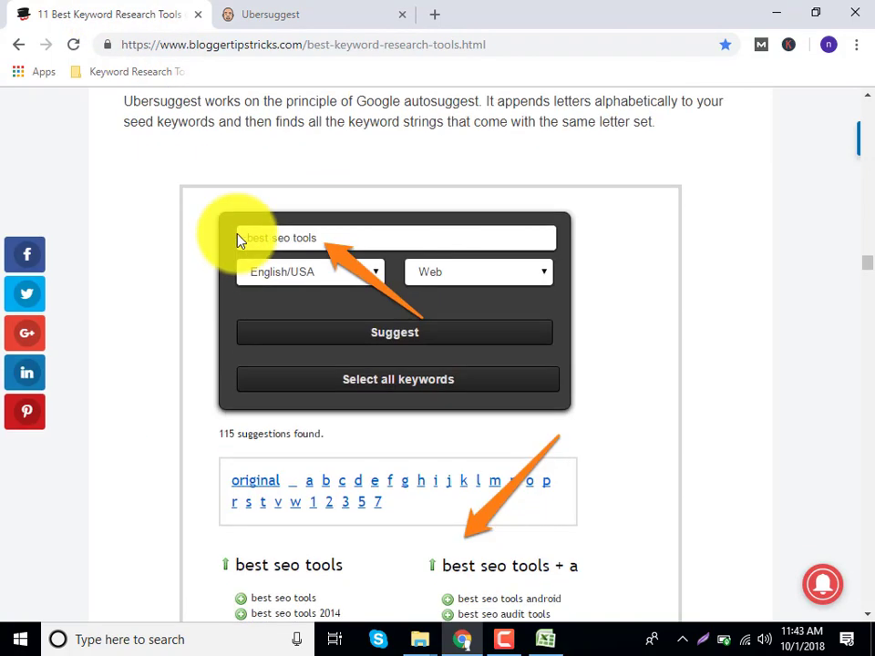
scroll(237, 239, down, 13)
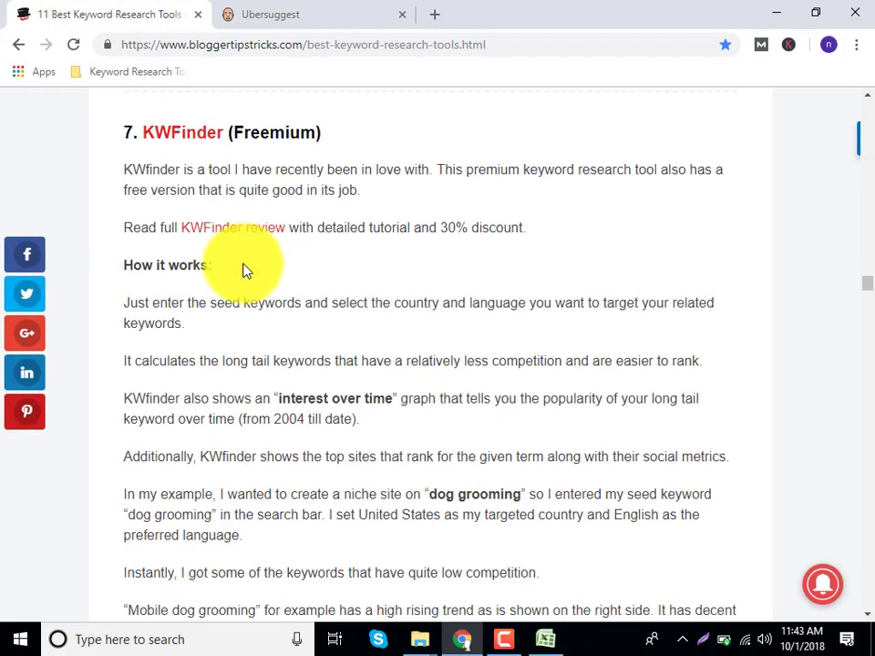
click(185, 132)
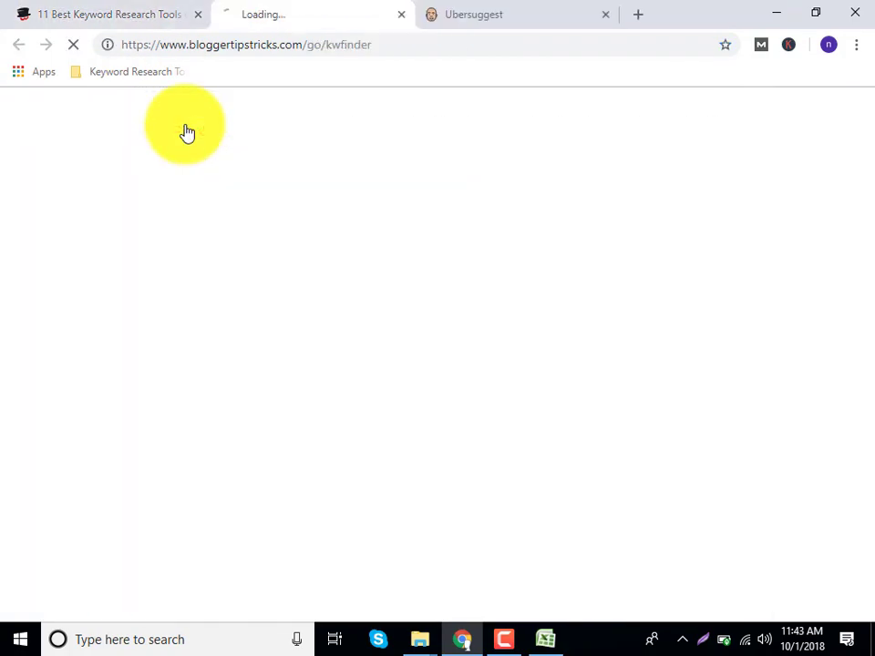
click(132, 9)
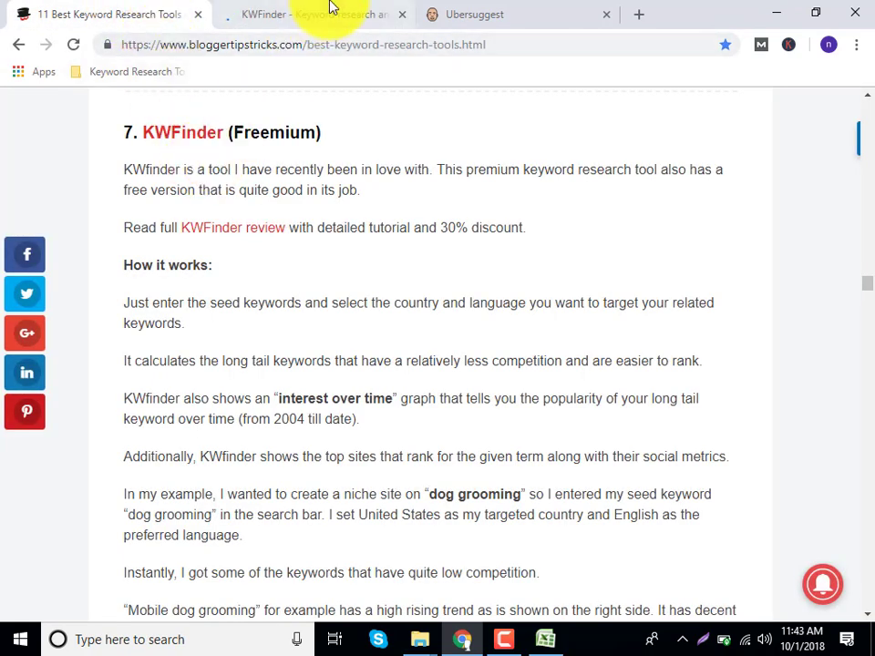
click(329, 9)
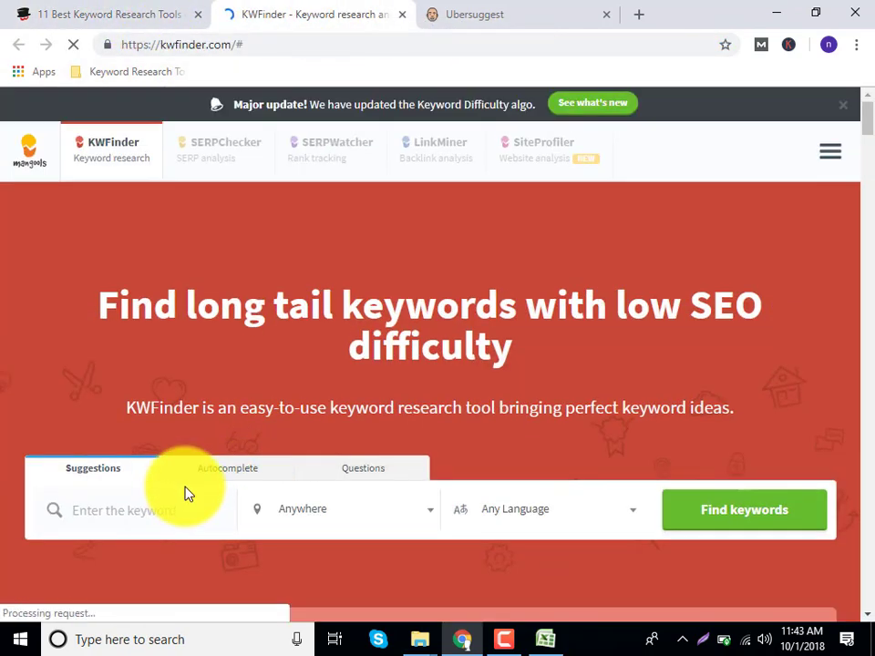
Search KWFinder for 'freelancer', dismiss the access-denied message and open registration.
click(185, 493)
text(freelanc)
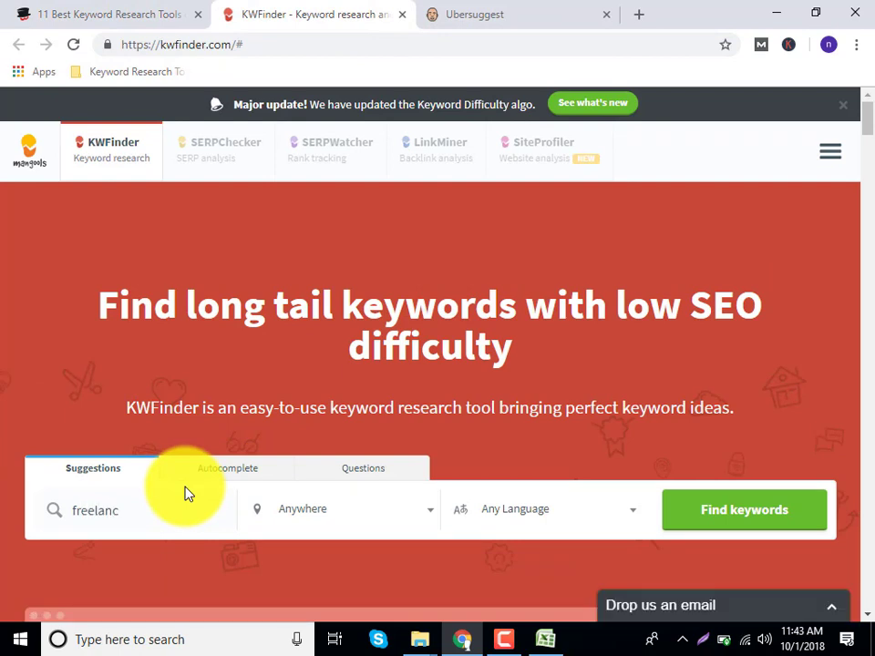
key(BackSpace)
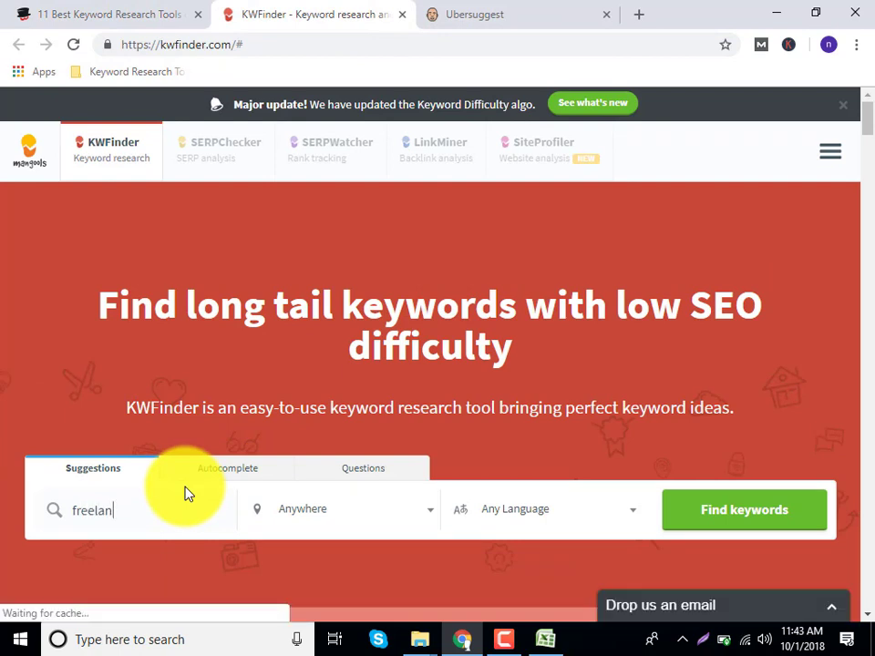
text(cer)
key(Return)
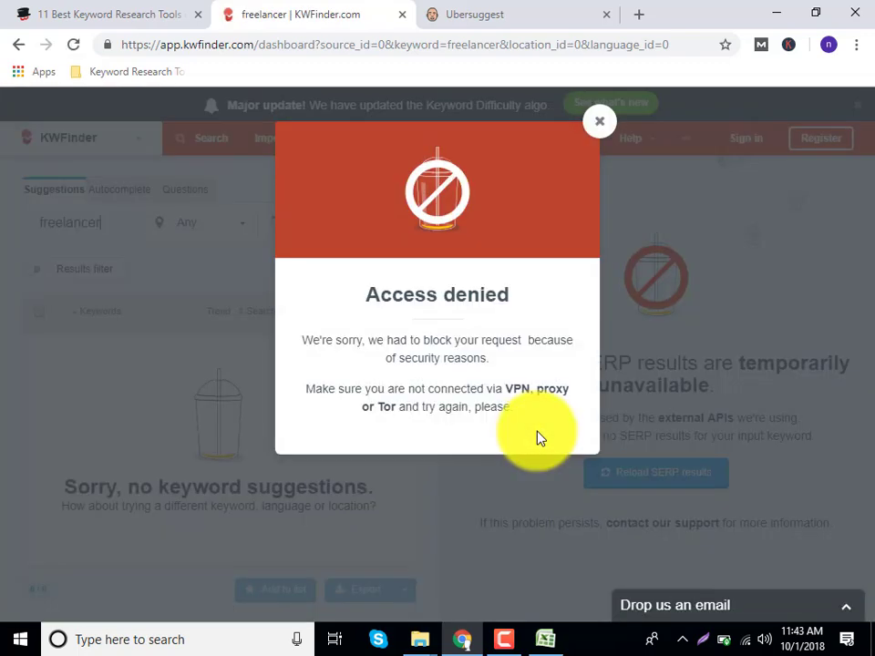
click(603, 130)
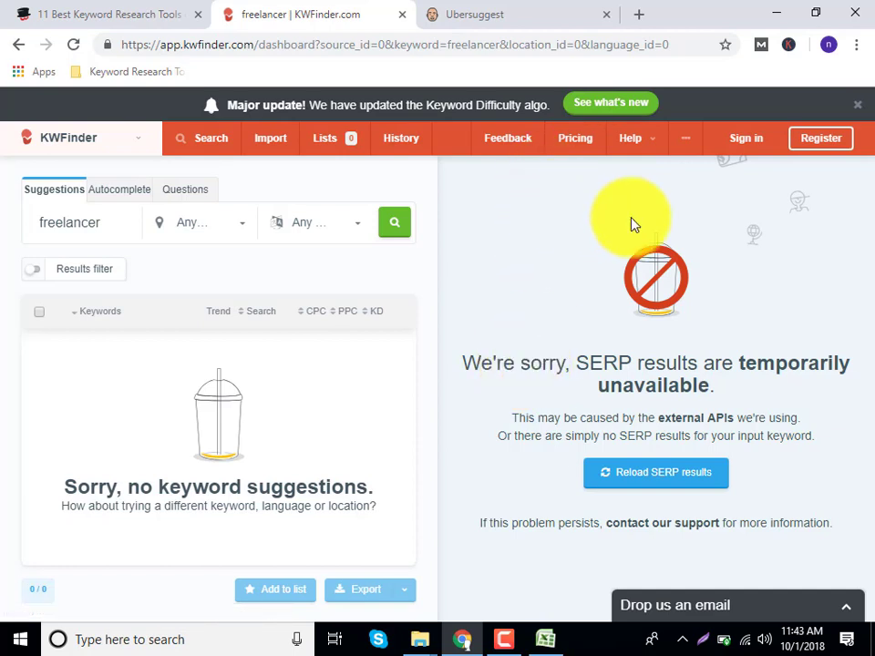
click(812, 144)
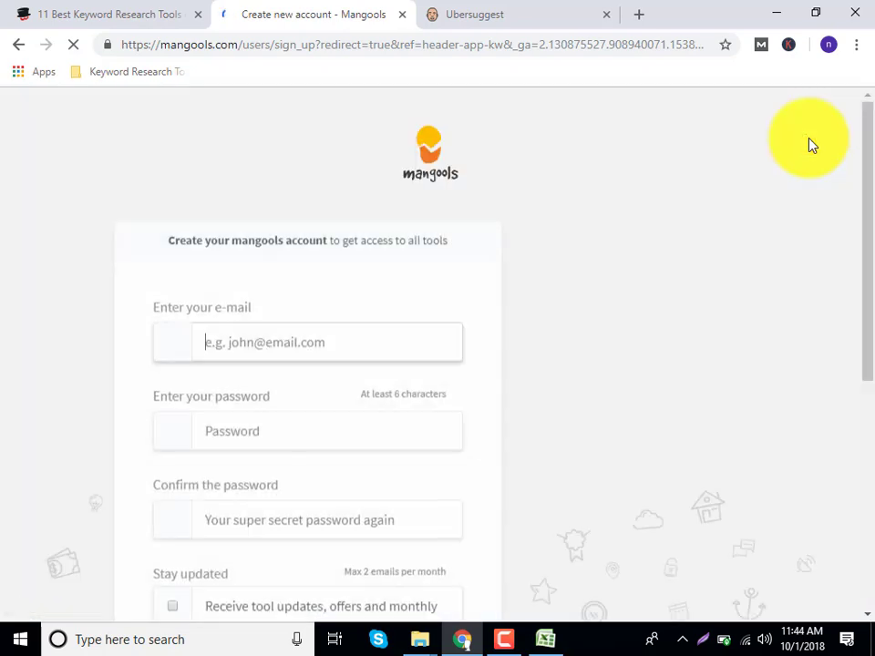
scroll(239, 397, down, 4)
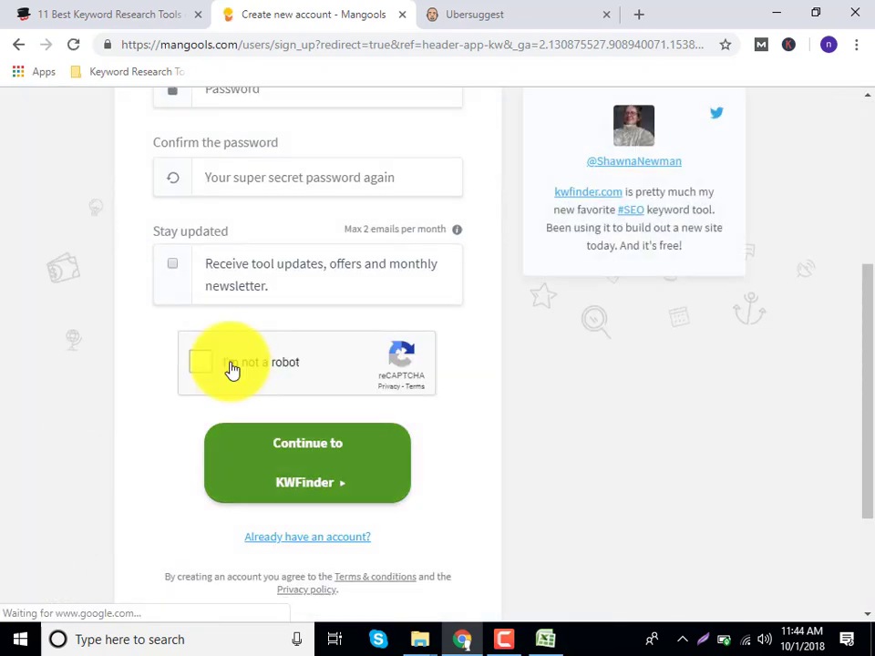
Scroll back through the keyword tools article to find the next tool.
click(133, 11)
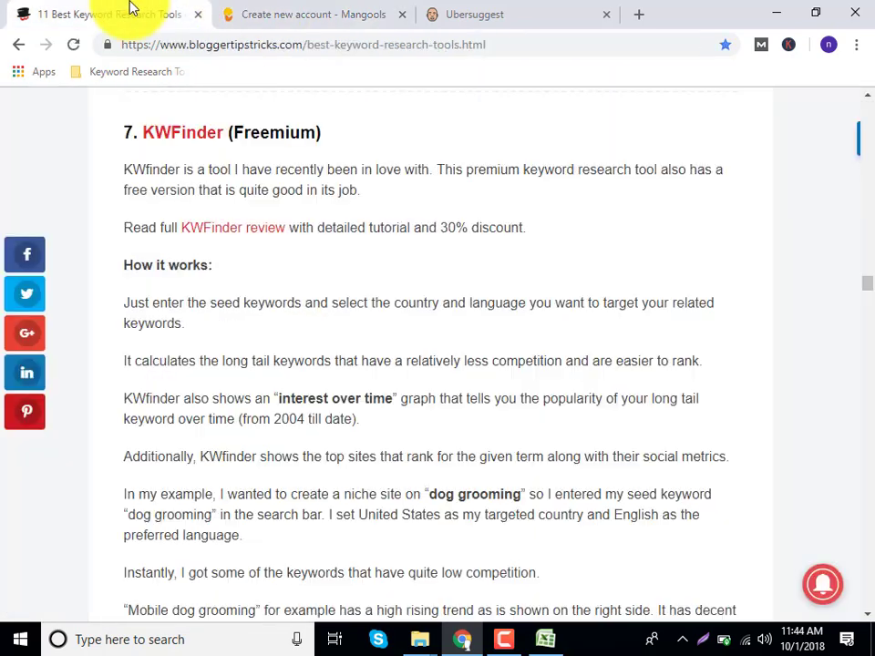
scroll(226, 453, down, 4)
scroll(229, 456, down, 11)
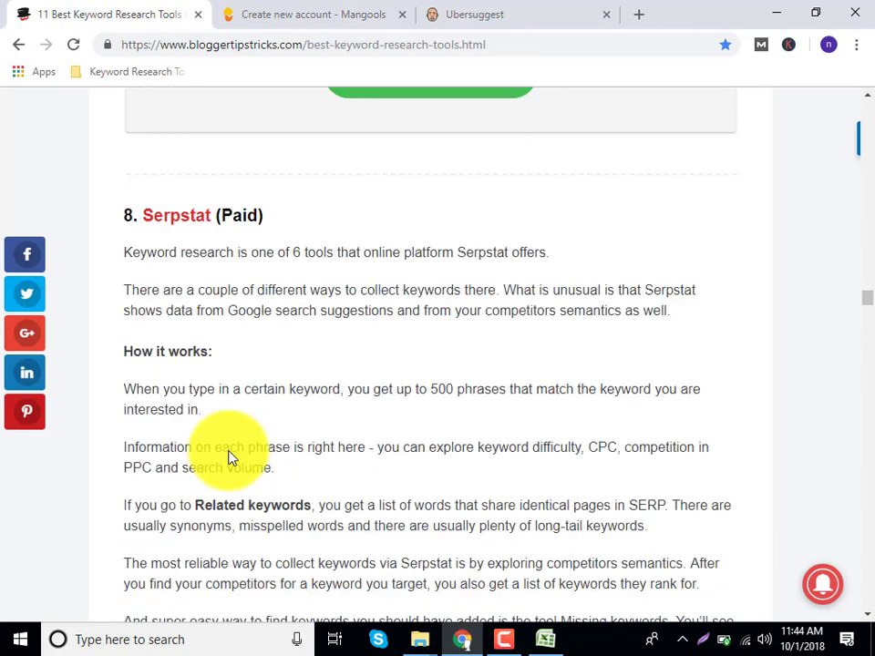
scroll(229, 455, up, 3)
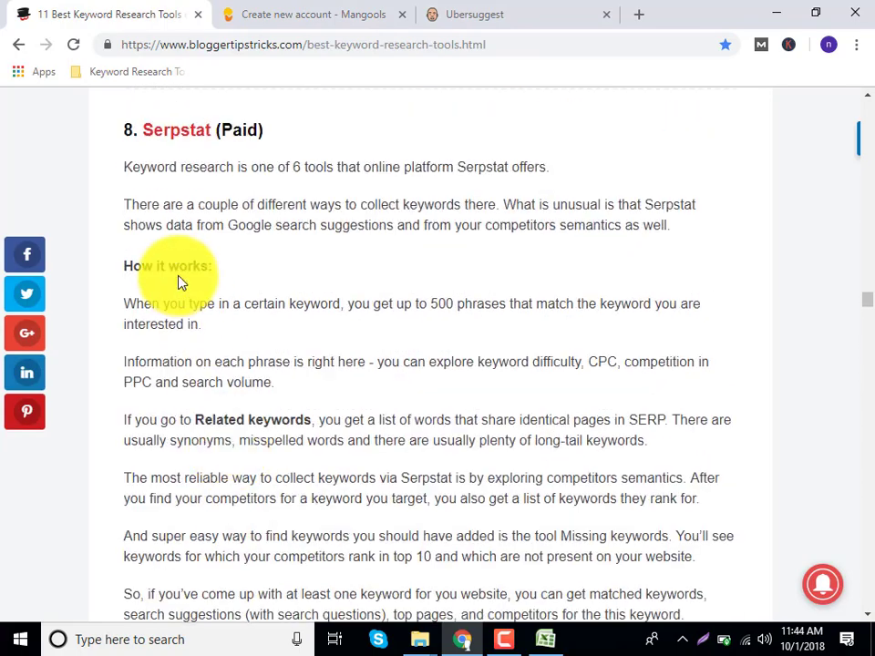
scroll(229, 401, down, 10)
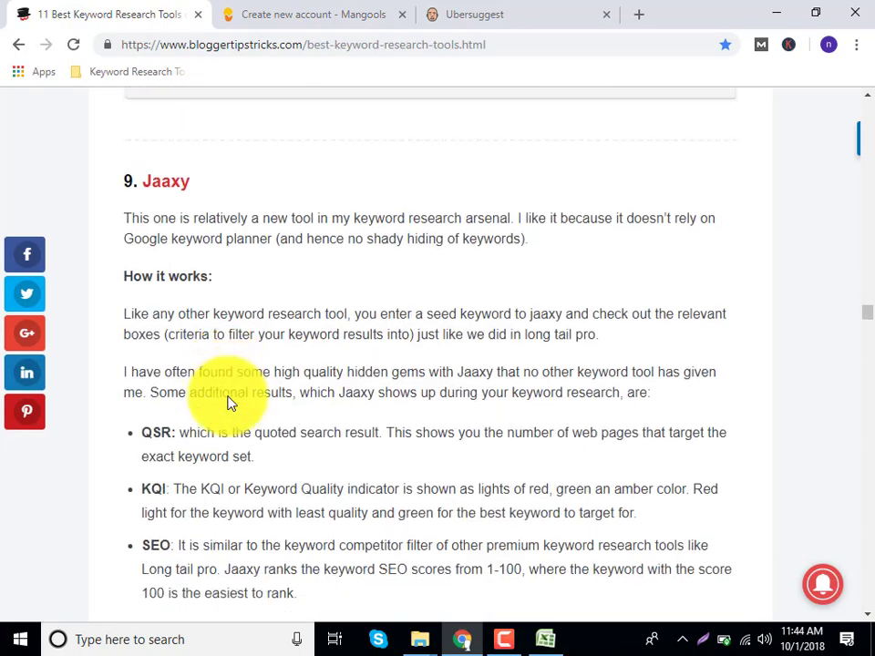
scroll(230, 399, up, 4)
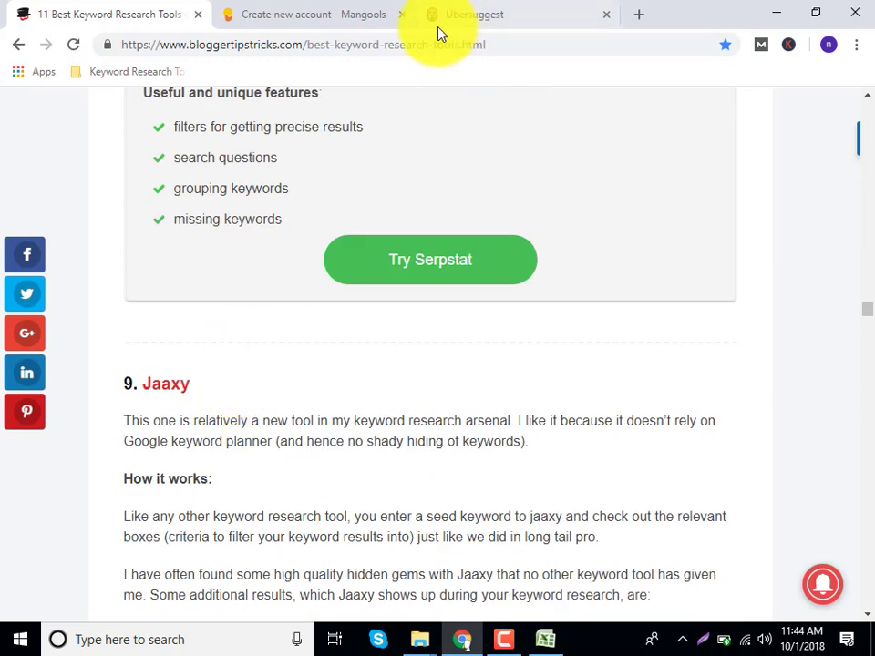
Replace the KWFinder sign-up page with soovle.com.
click(345, 14)
click(332, 52)
text(sol)
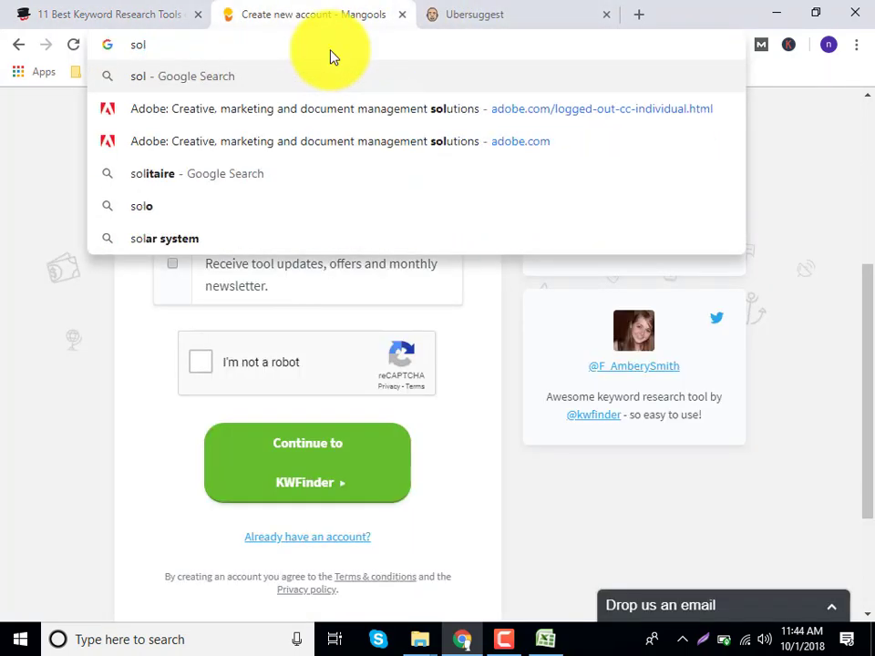
key(BackSpace)
key(BackSpace)
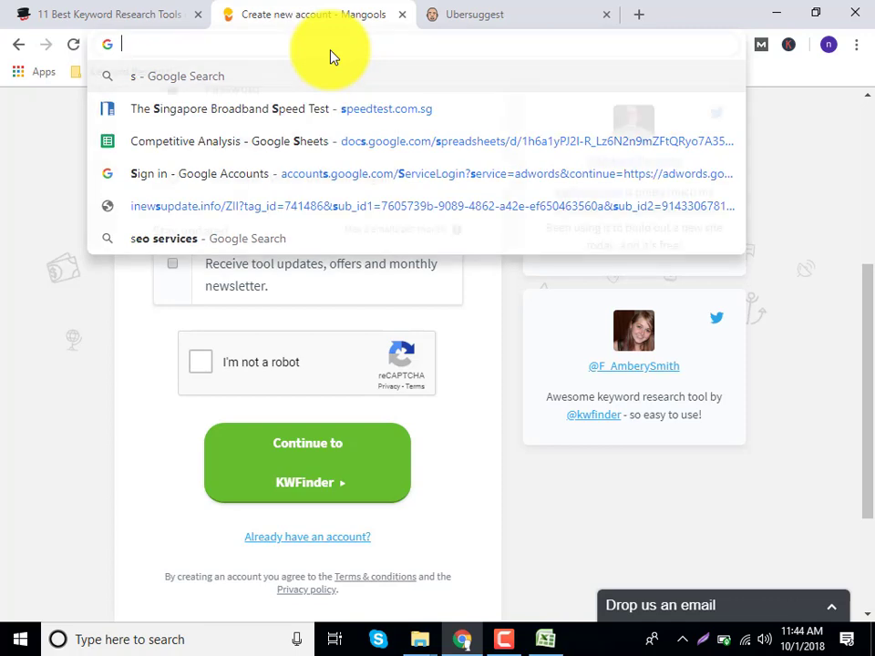
text(o)
key(Return)
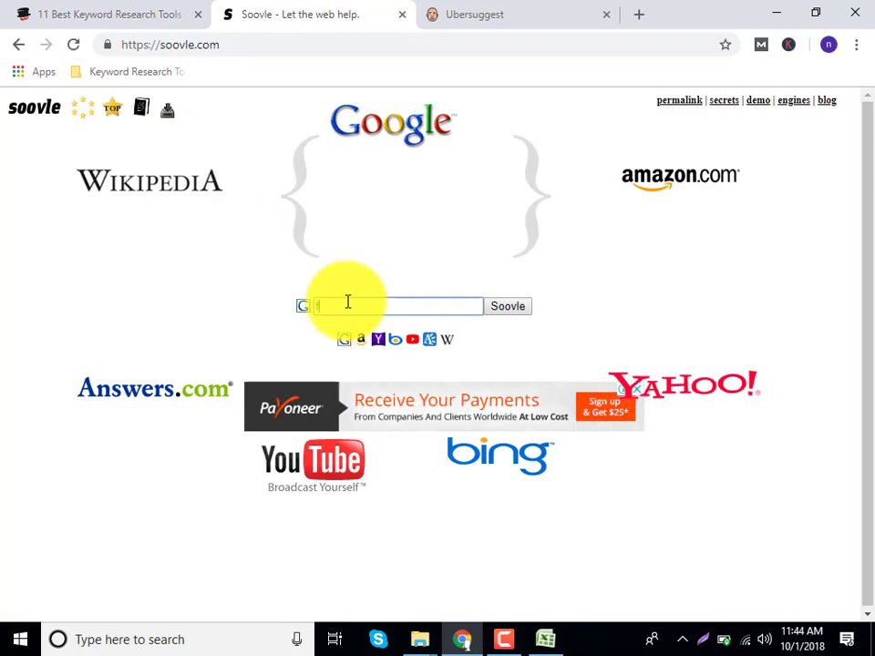
Enter 'freelancer' in Soovle and browse the engines' suggestion lists.
text(elancer)
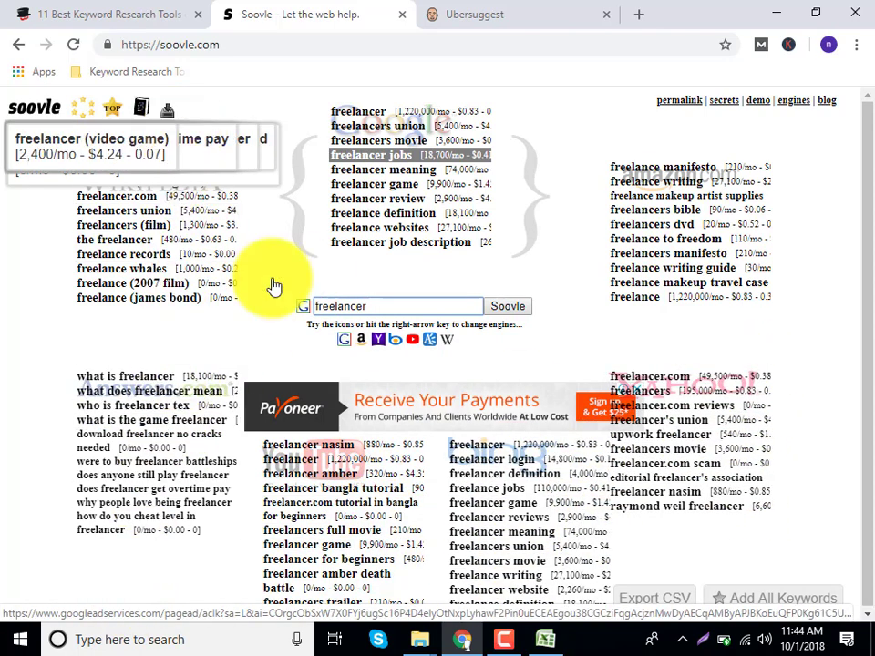
key(Down)
key(Down)
key(Down)
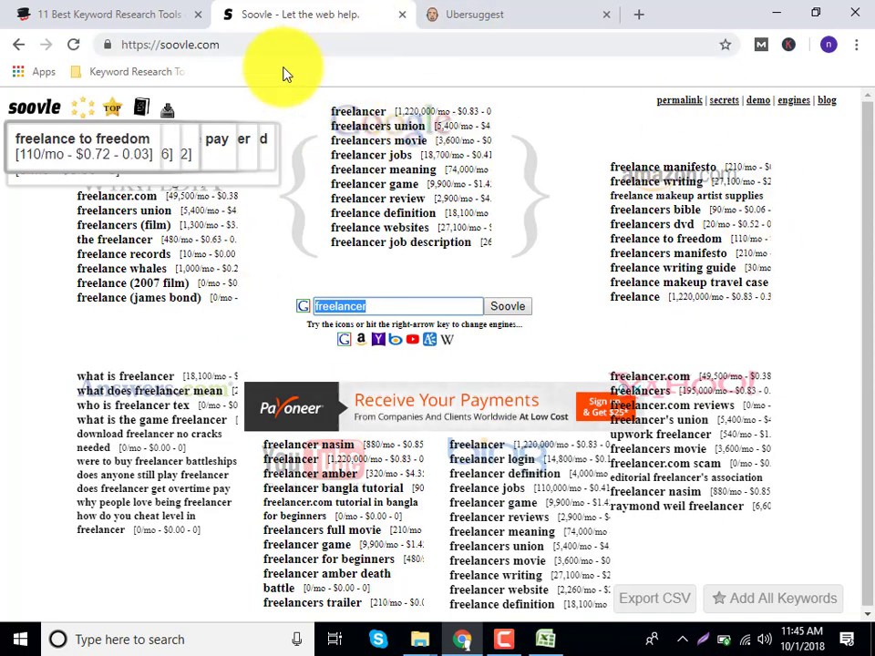
click(141, 8)
scroll(273, 383, down, 6)
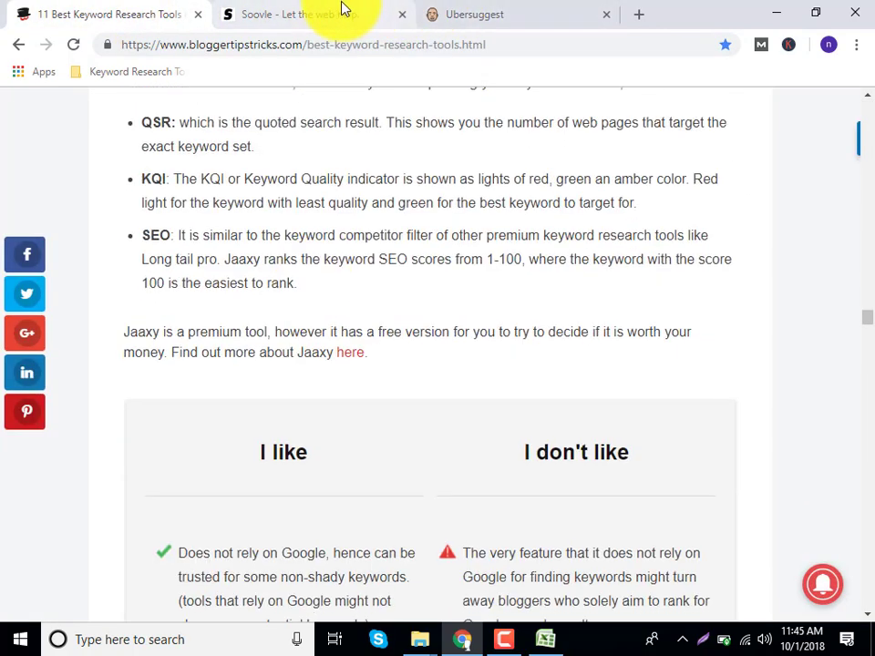
Type 'google' into the Soovle tab's address bar, dropping the Gmail autocompletion.
click(344, 9)
click(311, 51)
text(goog:)
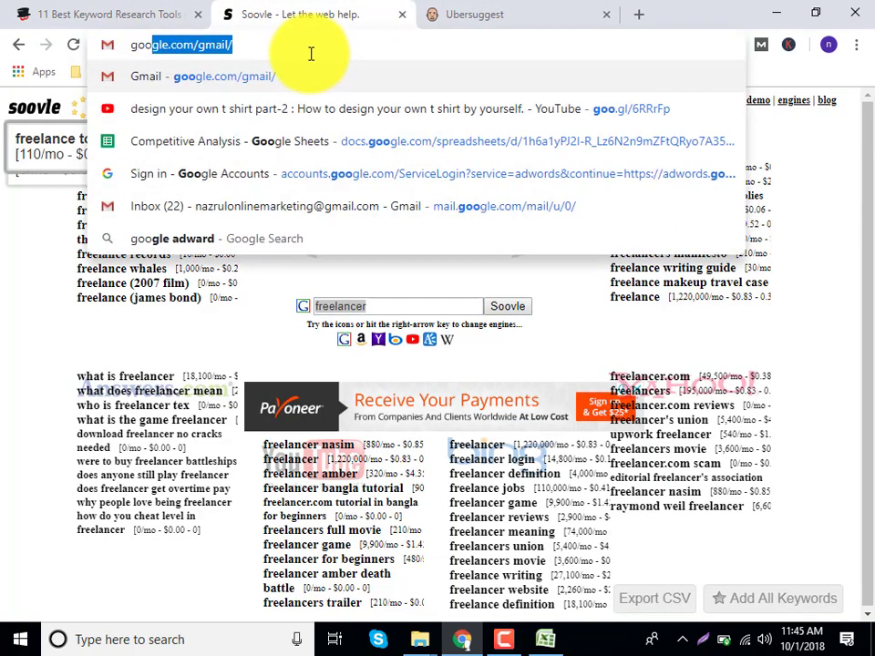
key(BackSpace)
text(le)
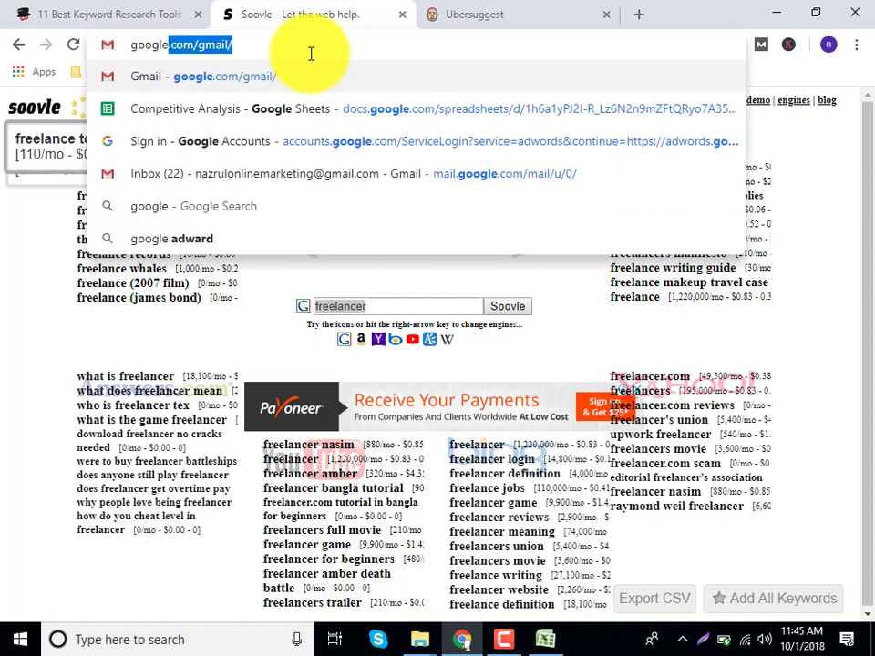
key(Delete)
Open google.com and search 'freelancer' after reviewing suggested variants and their monthly volumes.
key(Return)
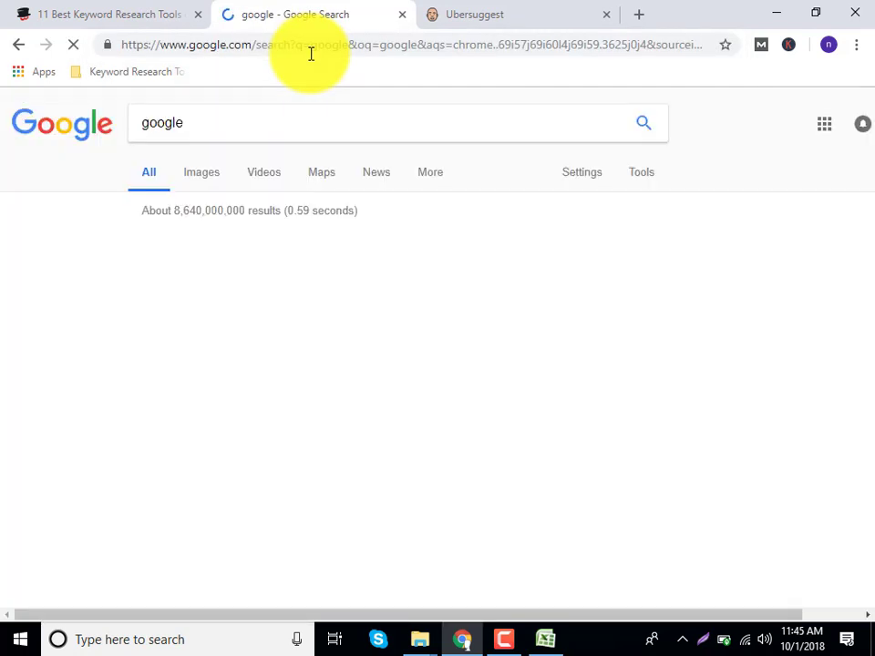
click(172, 248)
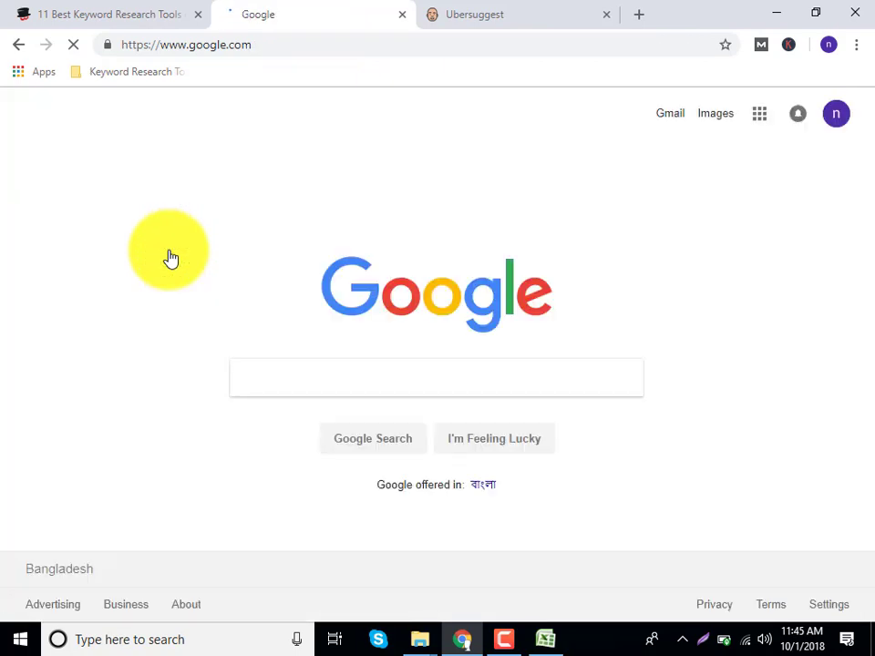
click(305, 392)
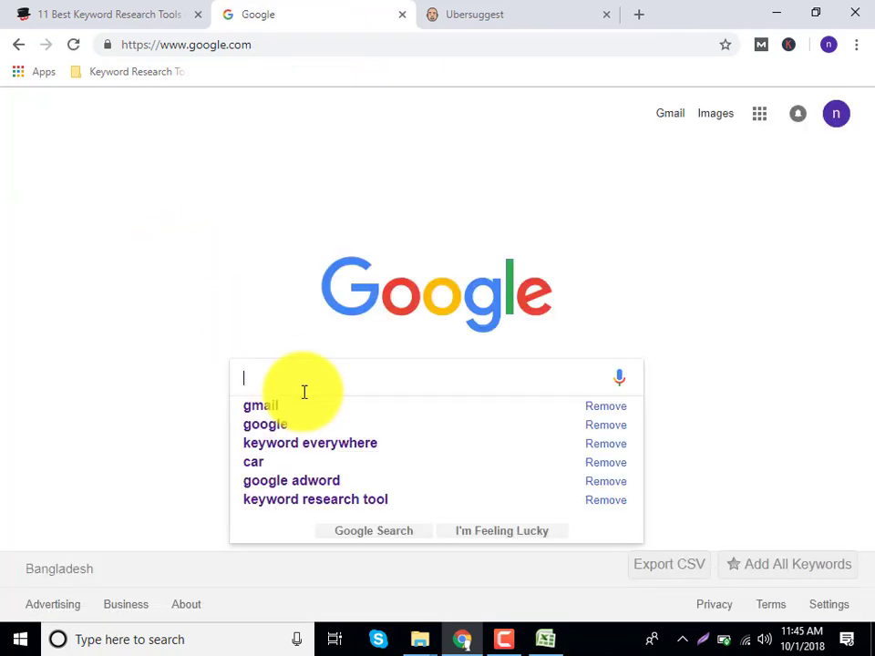
text(ge)
key(BackSpace)
text(r)
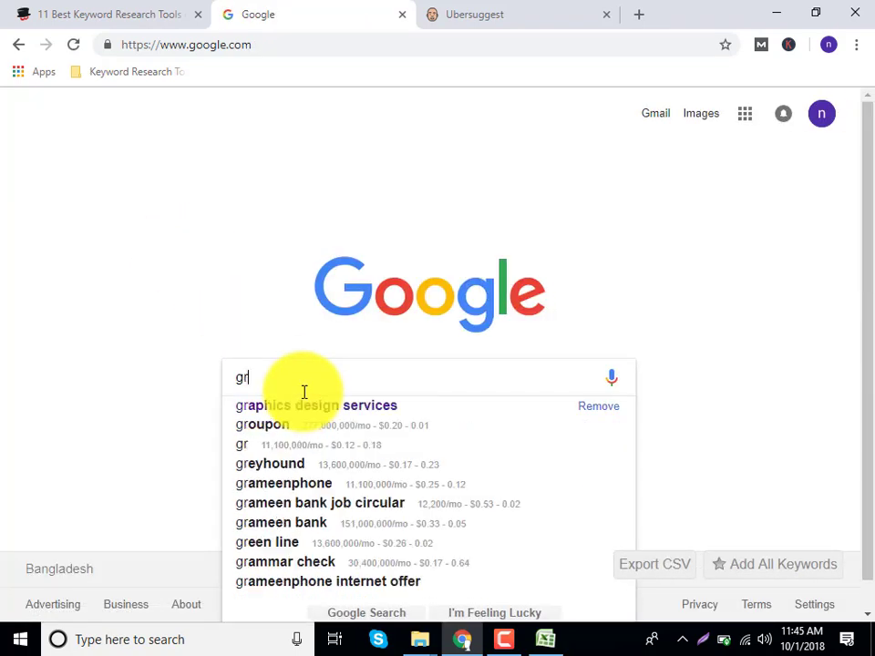
key(BackSpace)
key(BackSpace)
text(freela)
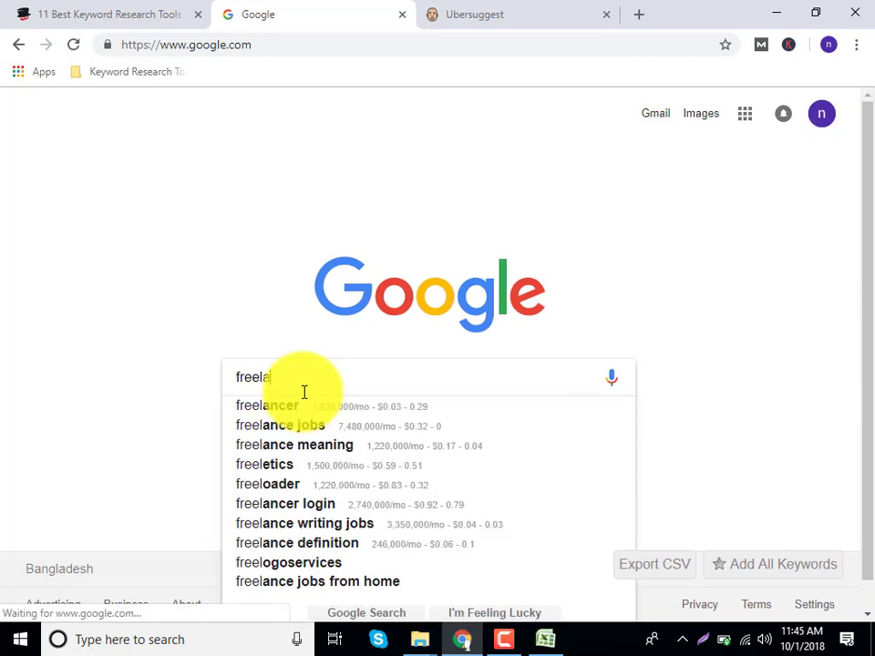
text(ner)
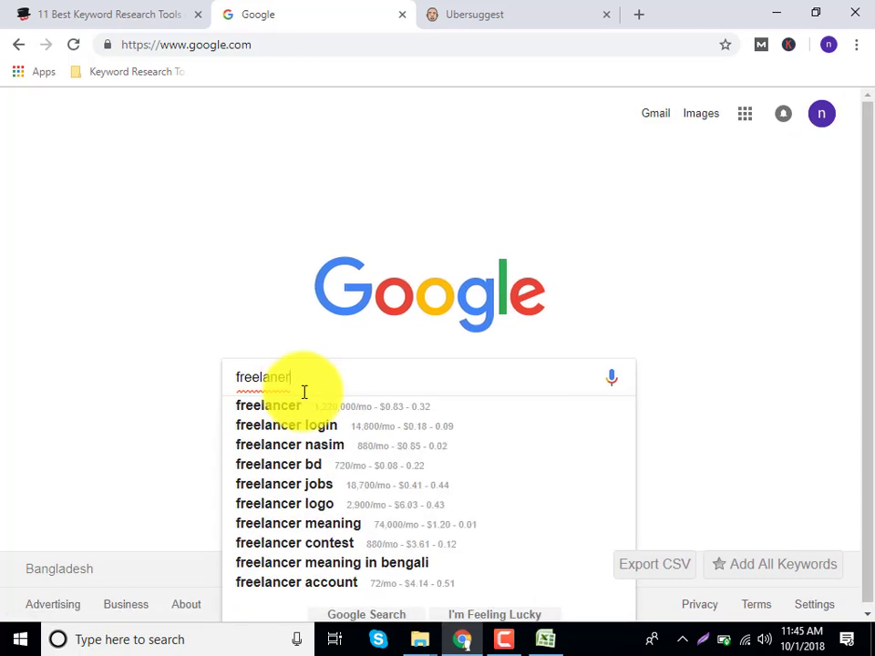
key(Down)
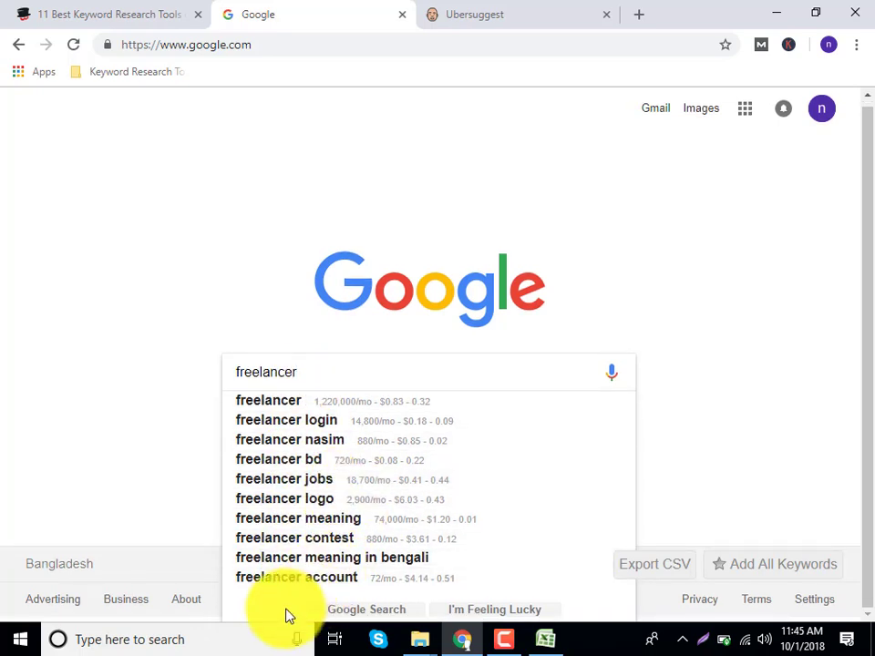
scroll(304, 390, down, 1)
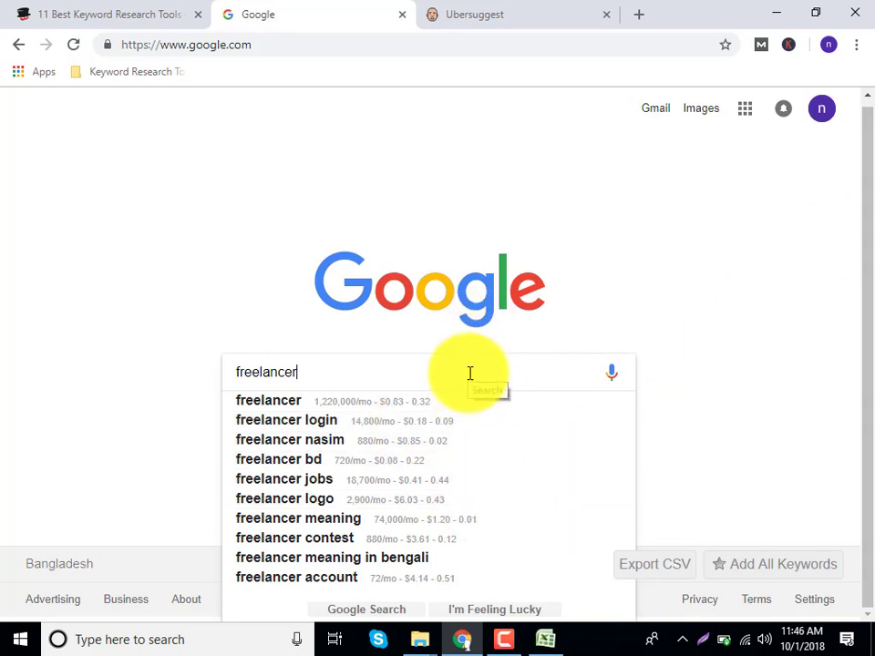
key(Return)
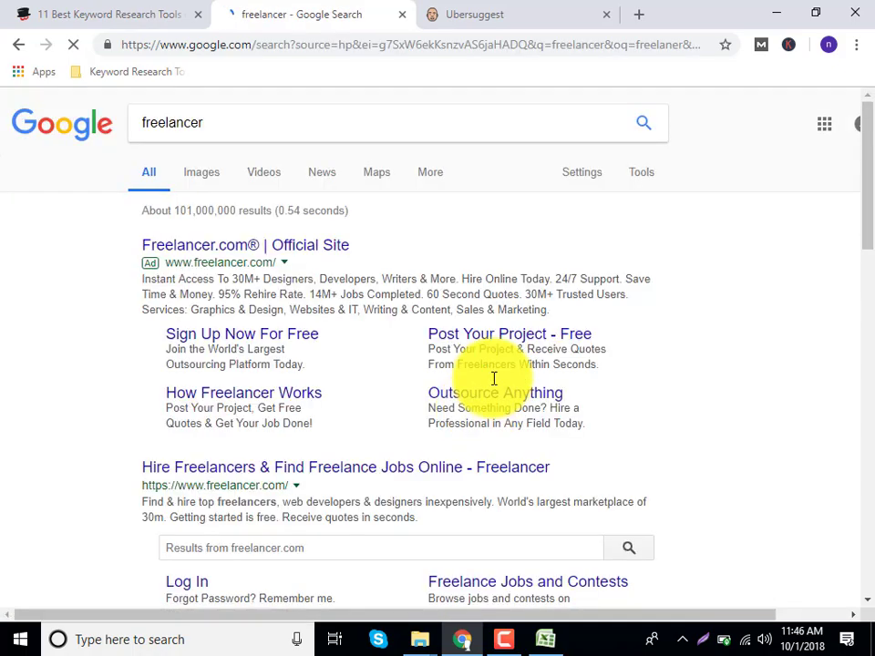
Scroll to 'Searches related to freelancer' and select their volume and CPC figures.
scroll(851, 365, down, 10)
scroll(861, 606, up, 10)
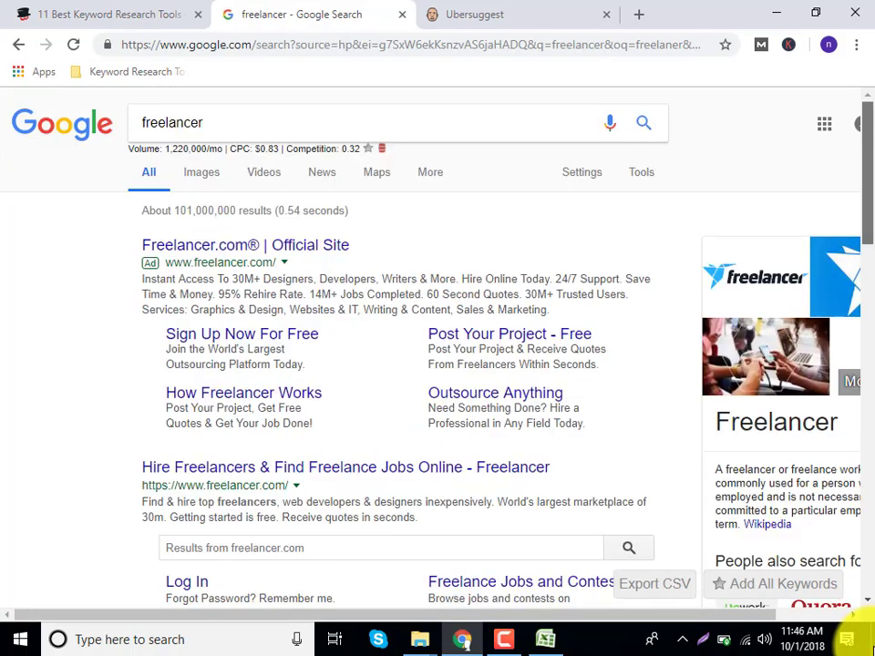
scroll(857, 419, down, 10)
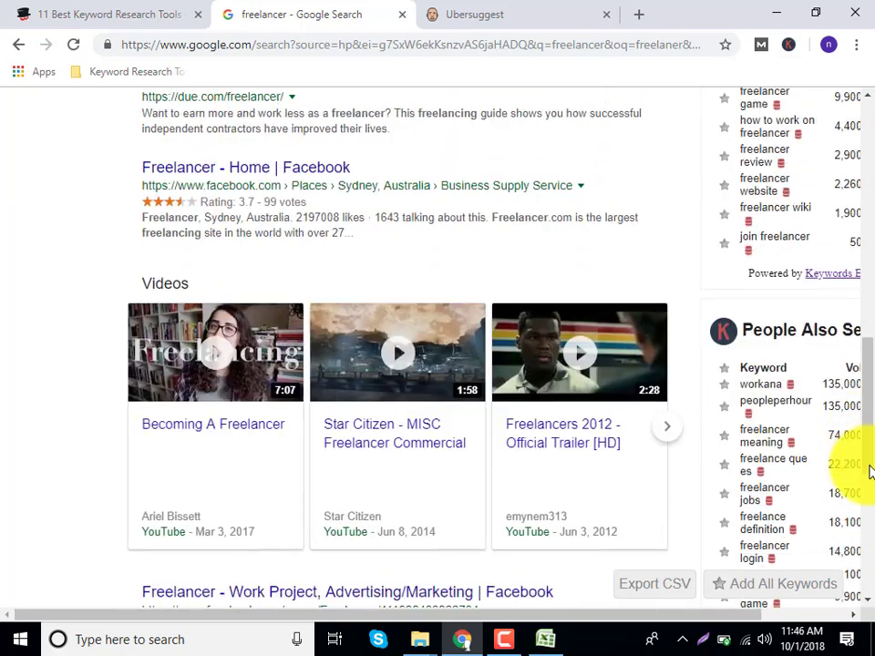
scroll(866, 470, down, 5)
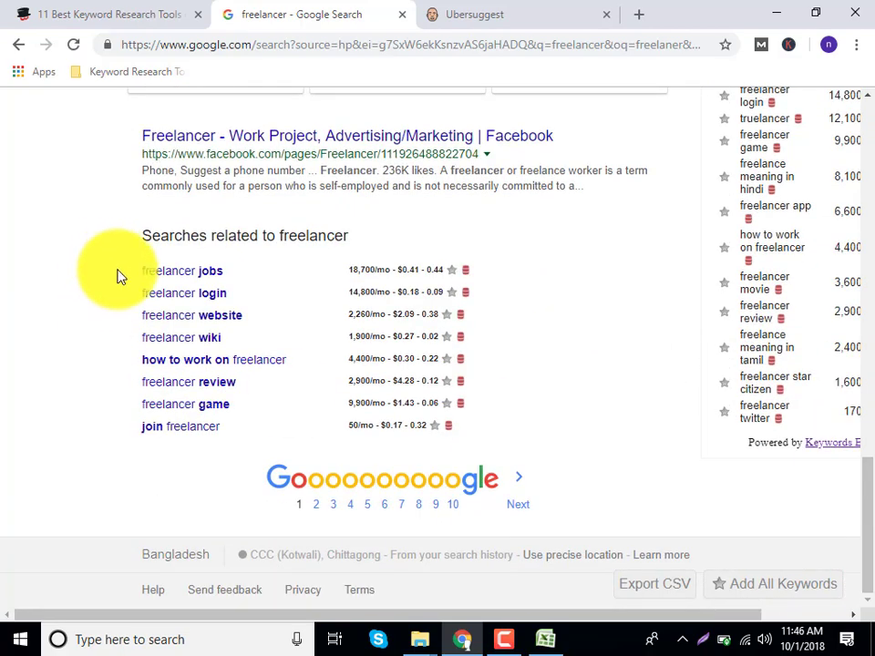
drag(209, 525, 142, 303)
click(119, 289)
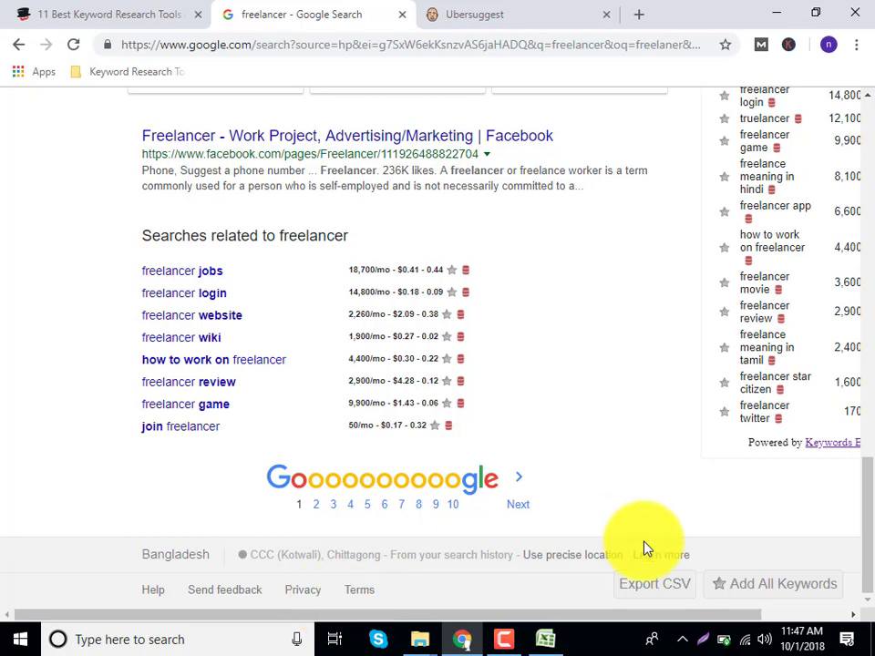
Check the Keywords Everywhere extension popup, then bring the keyword metrics workbook to the front.
click(789, 46)
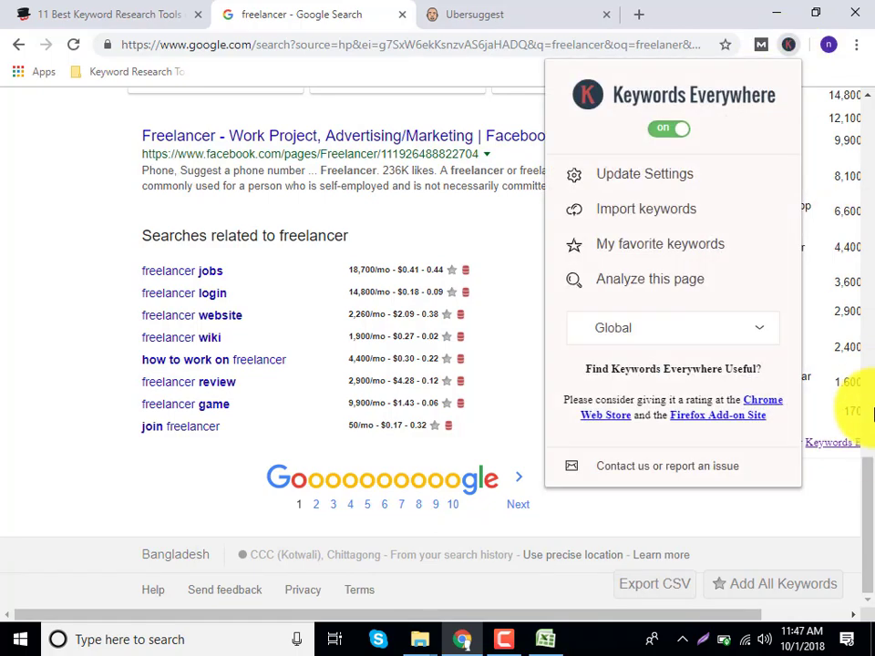
drag(871, 502, 859, 335)
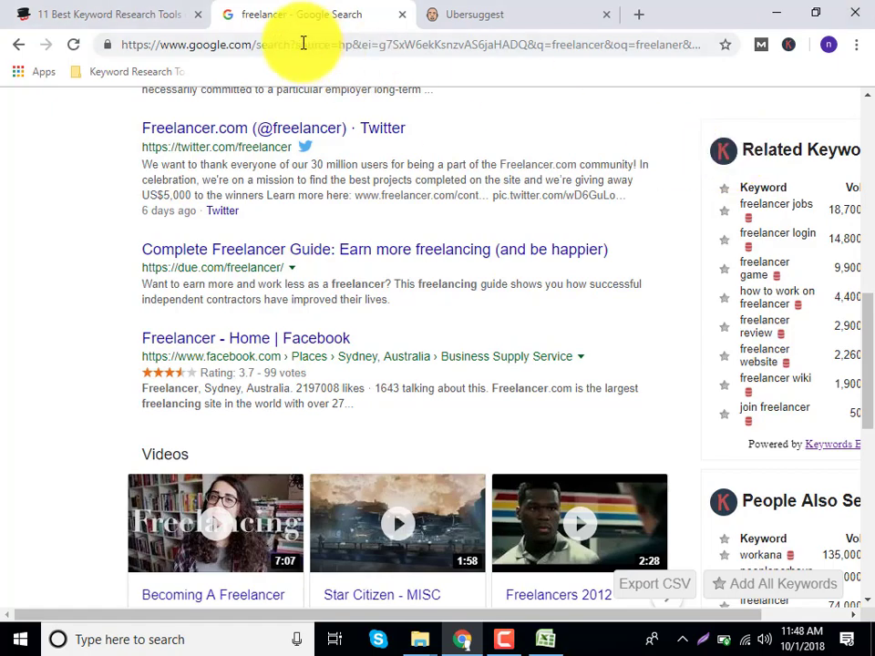
scroll(361, 224, up, 5)
scroll(361, 228, up, 4)
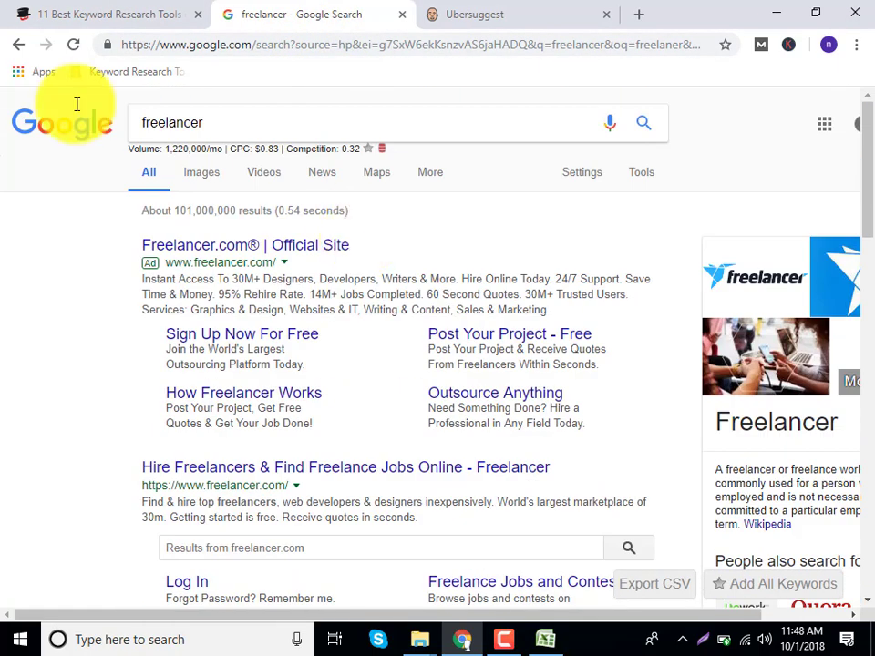
click(547, 638)
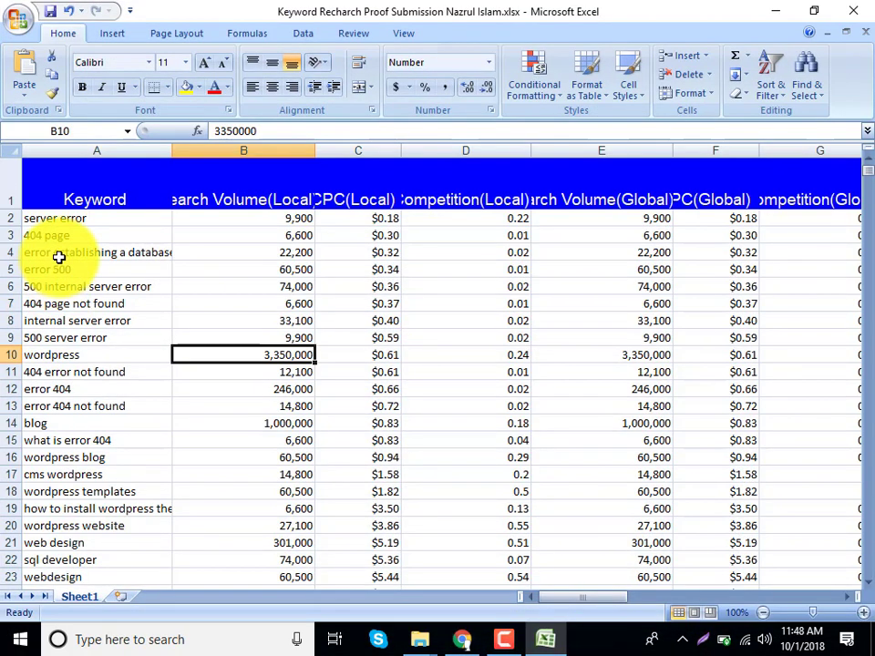
Select keywords A2:A10, server error through wordpress, then return to Chrome's freelancer results.
click(67, 354)
scroll(78, 404, down, 7)
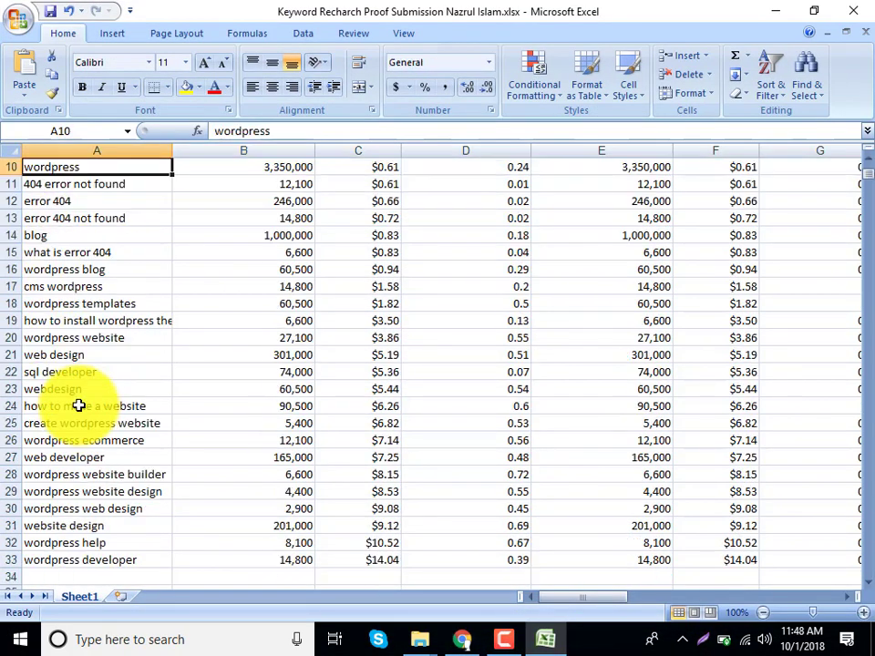
scroll(83, 411, up, 7)
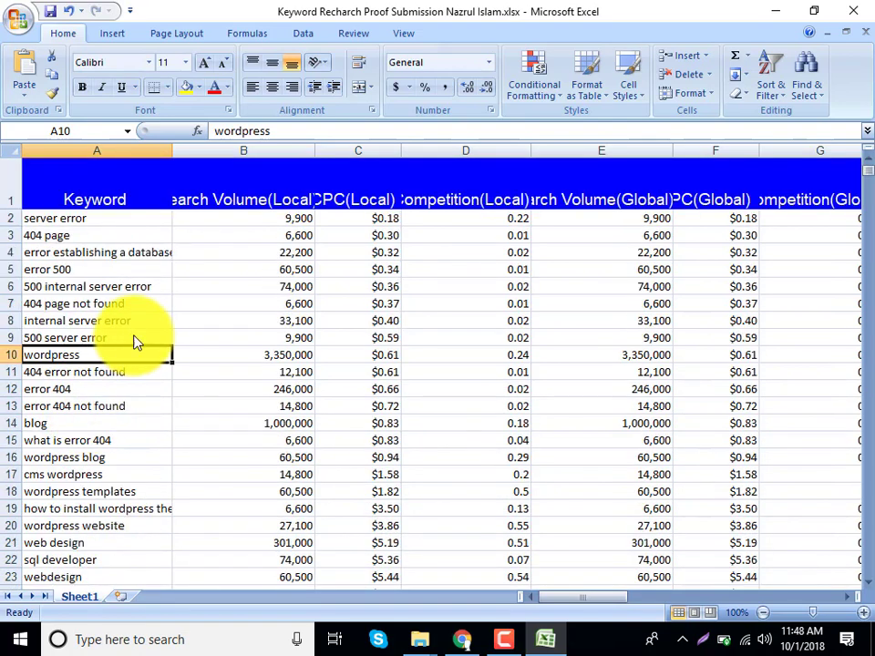
drag(125, 351, 59, 212)
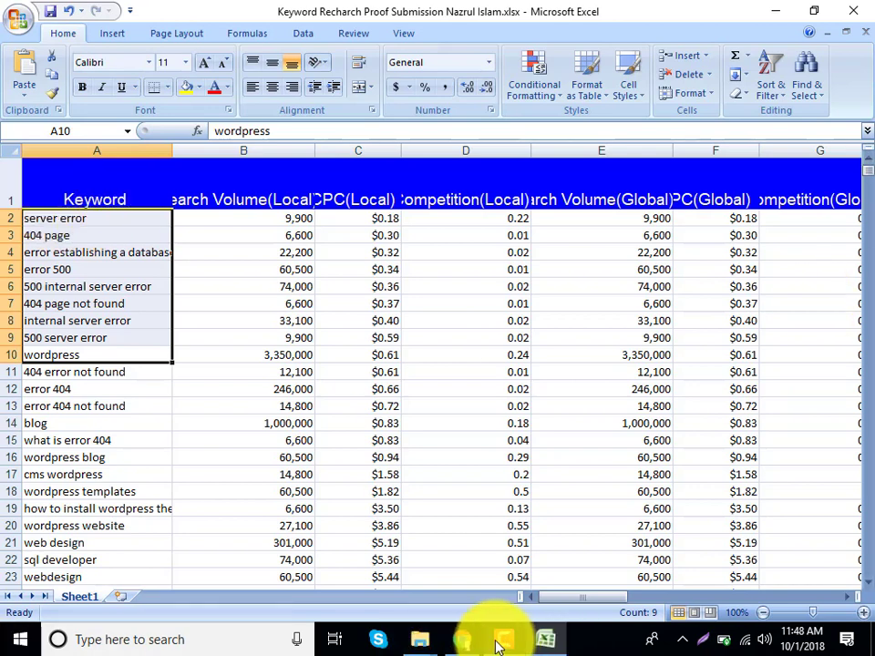
click(460, 643)
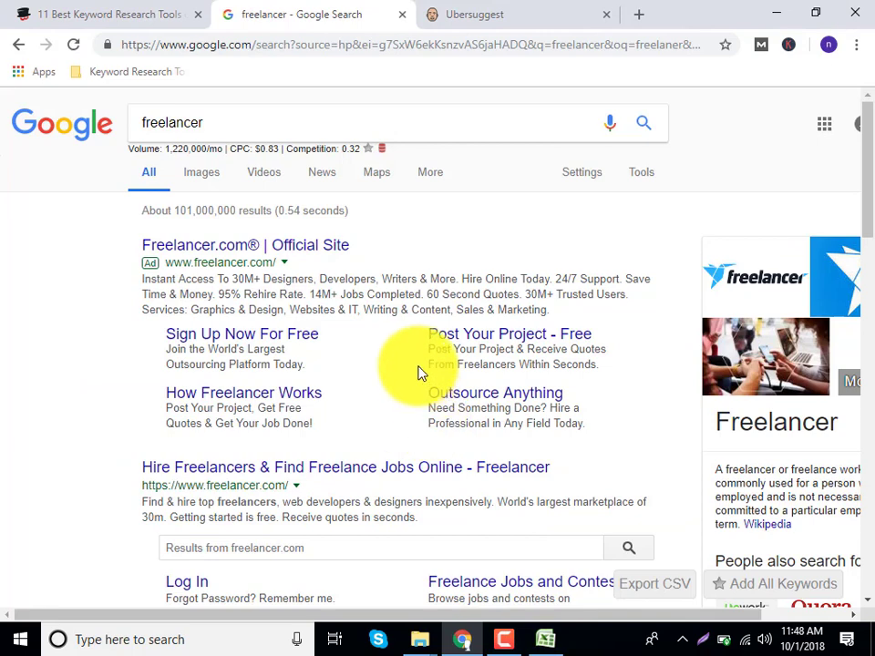
Search Google for 'hobbies' from the address bar.
click(233, 44)
text(hoo)
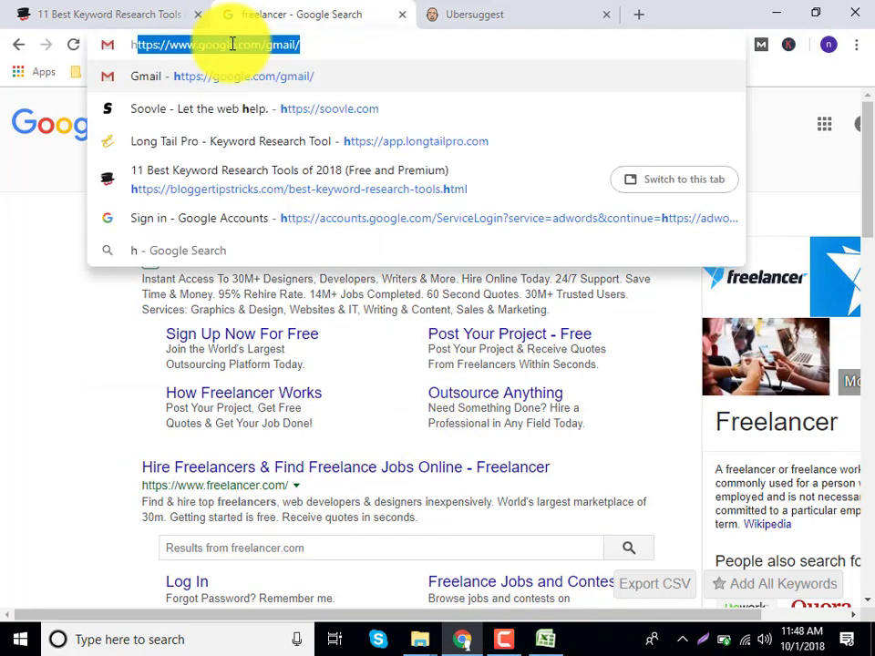
key(BackSpace)
key(BackSpace)
text(o)
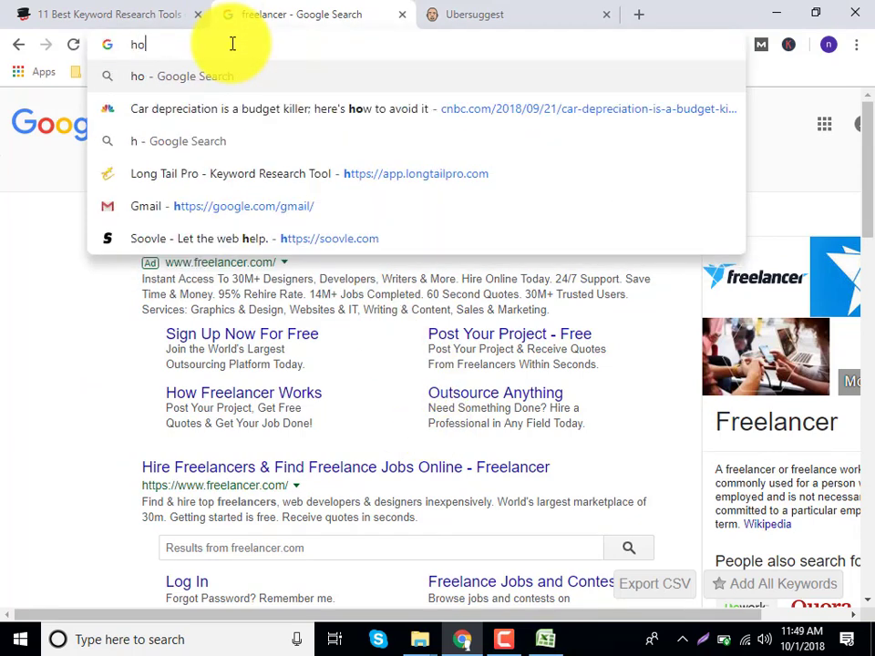
text(bbies)
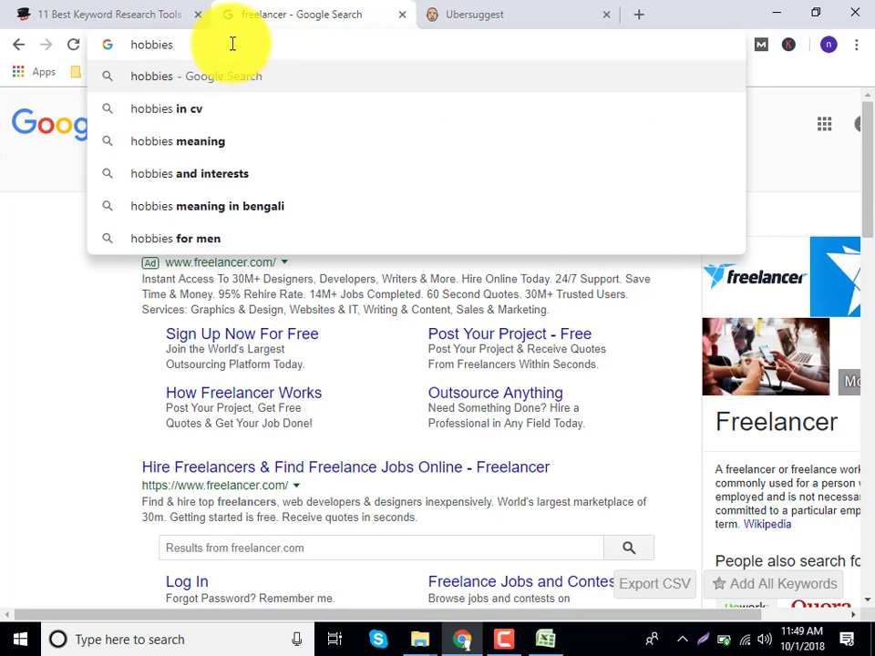
key(Return)
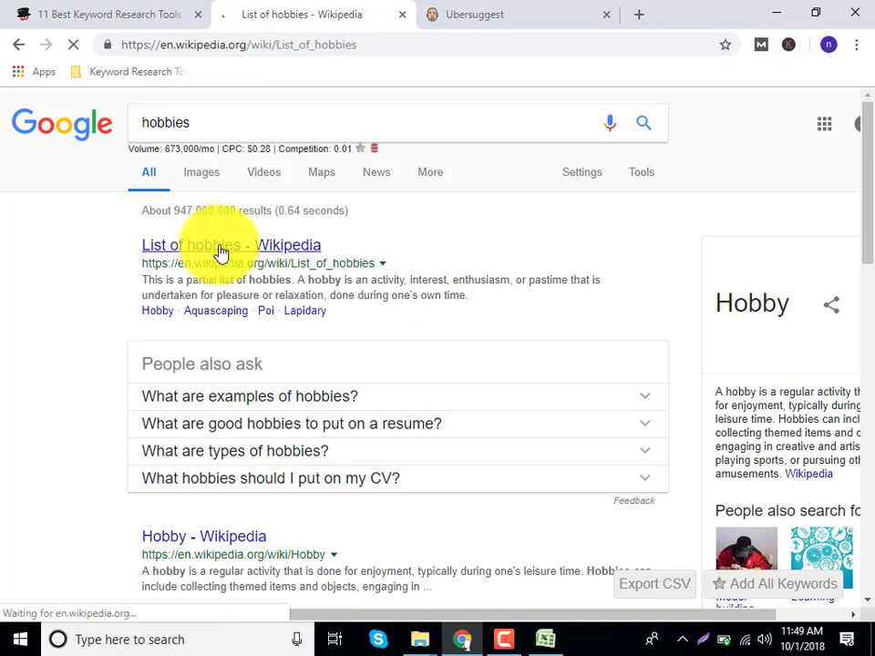
Browse Wikipedia's List of hobbies, then go to the Ubersuggest tab's address bar.
scroll(231, 434, down, 2)
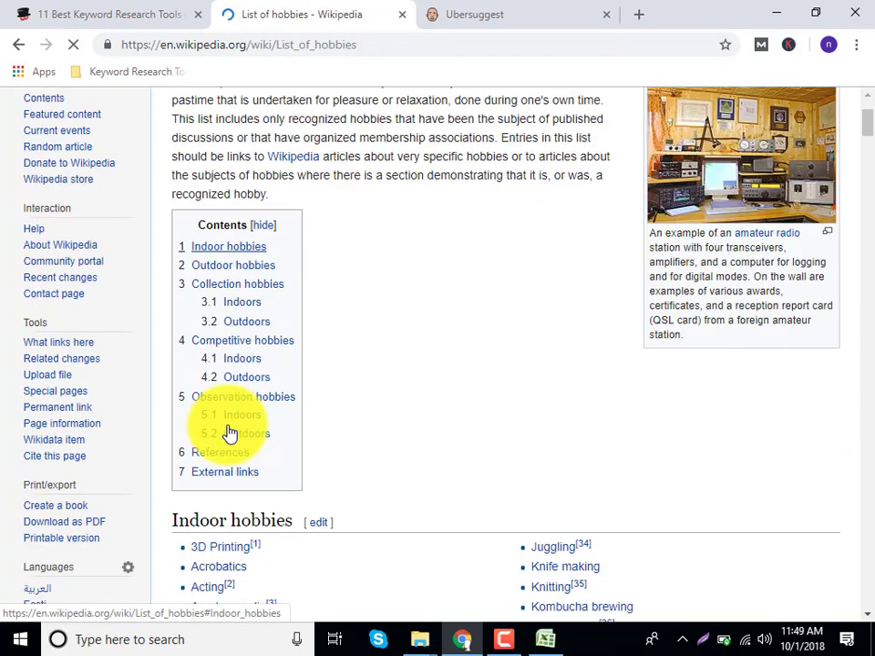
scroll(230, 433, down, 3)
scroll(231, 434, down, 2)
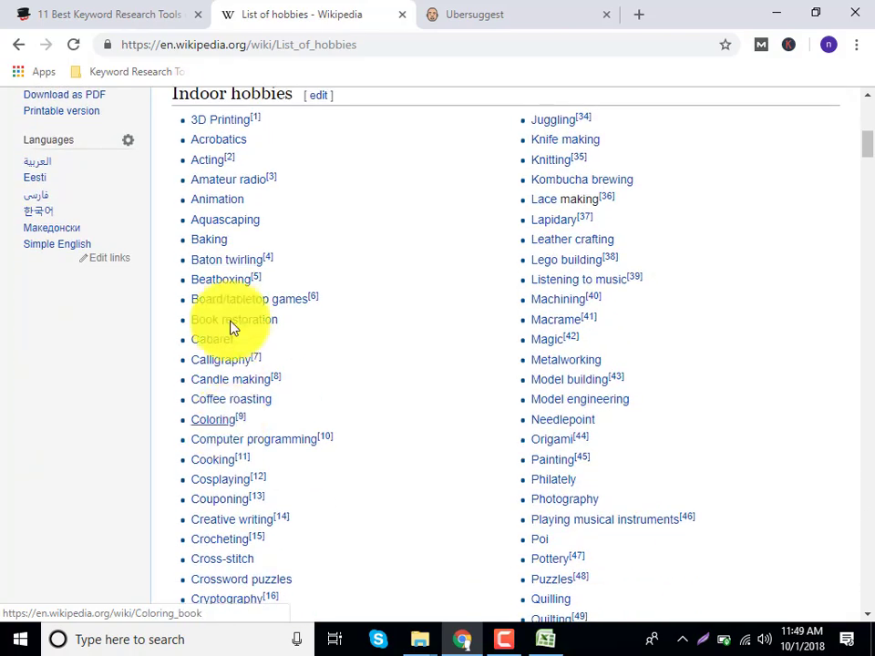
scroll(244, 443, down, 9)
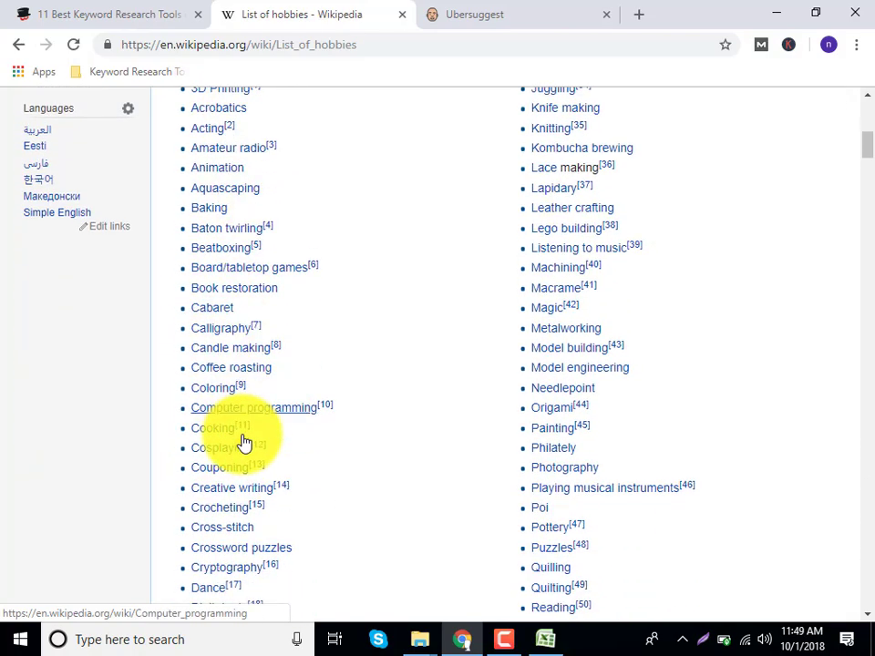
scroll(244, 443, down, 10)
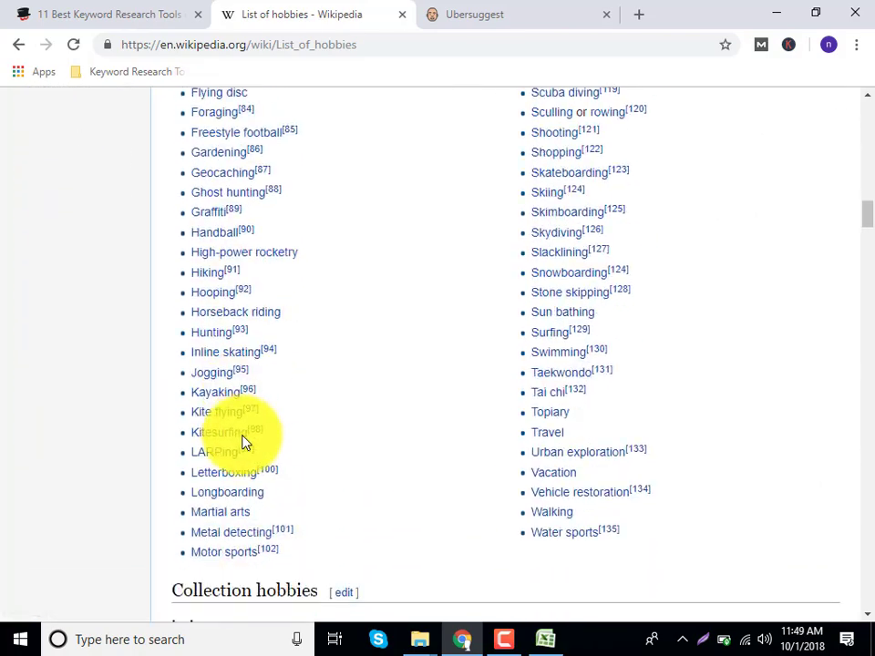
click(535, 11)
click(402, 50)
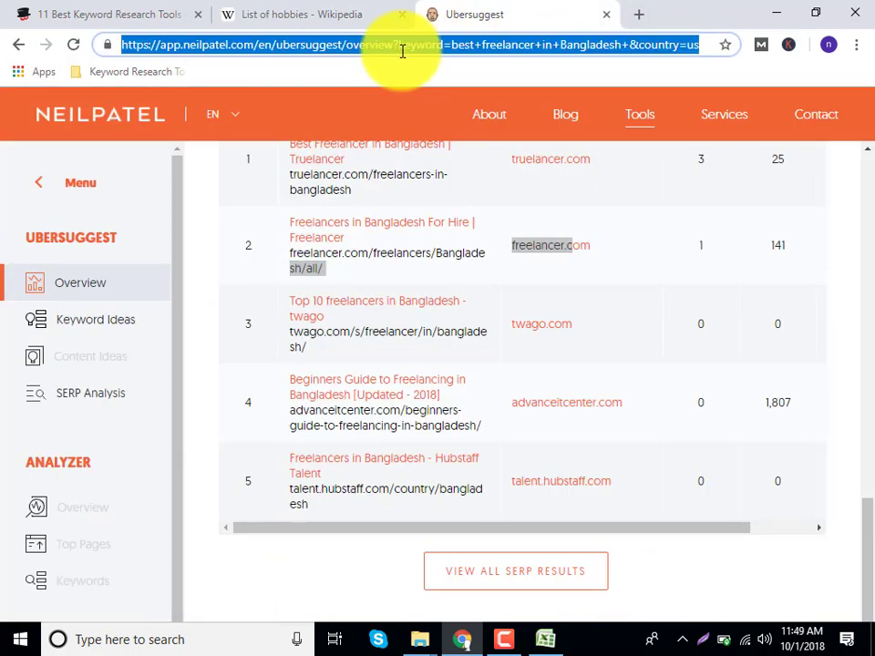
Search for amazon and open Amazon's full directory of departments.
text(amoz)
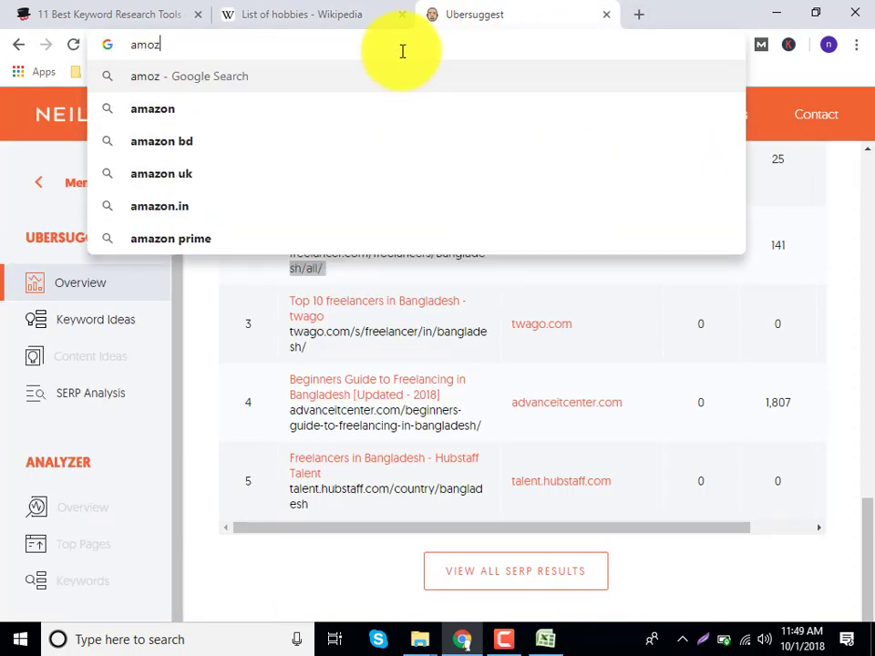
key(Down)
key(Return)
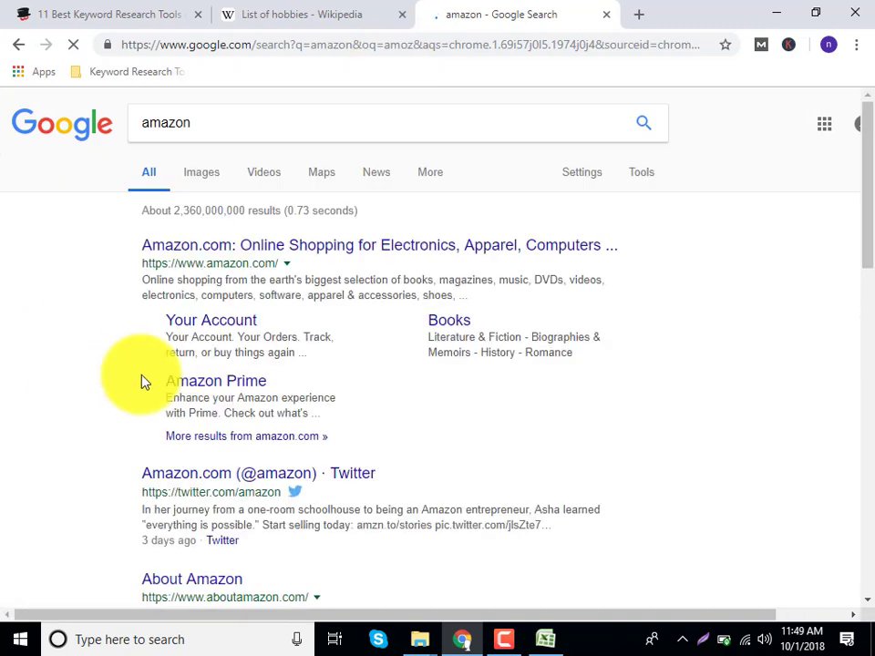
click(210, 248)
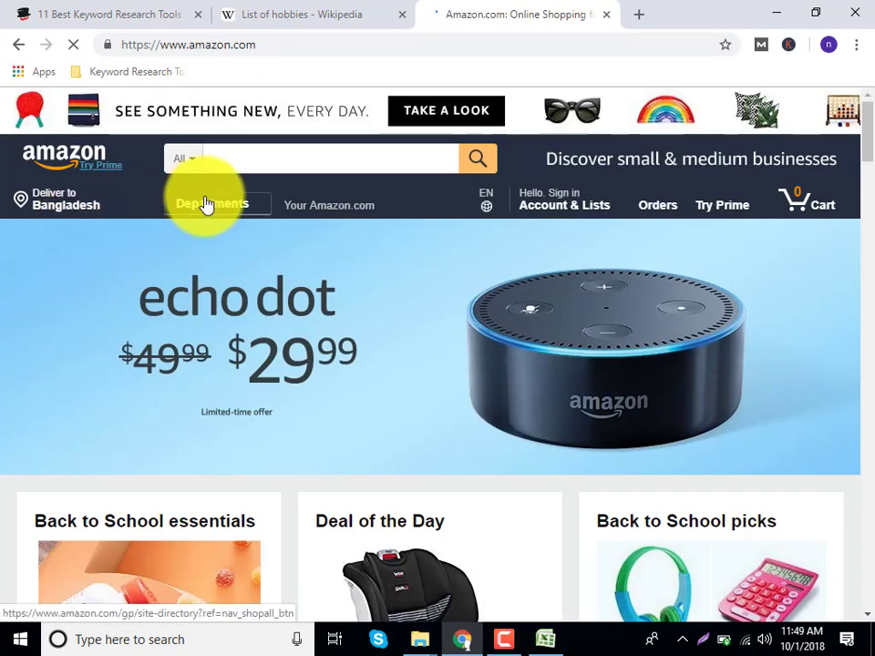
click(207, 205)
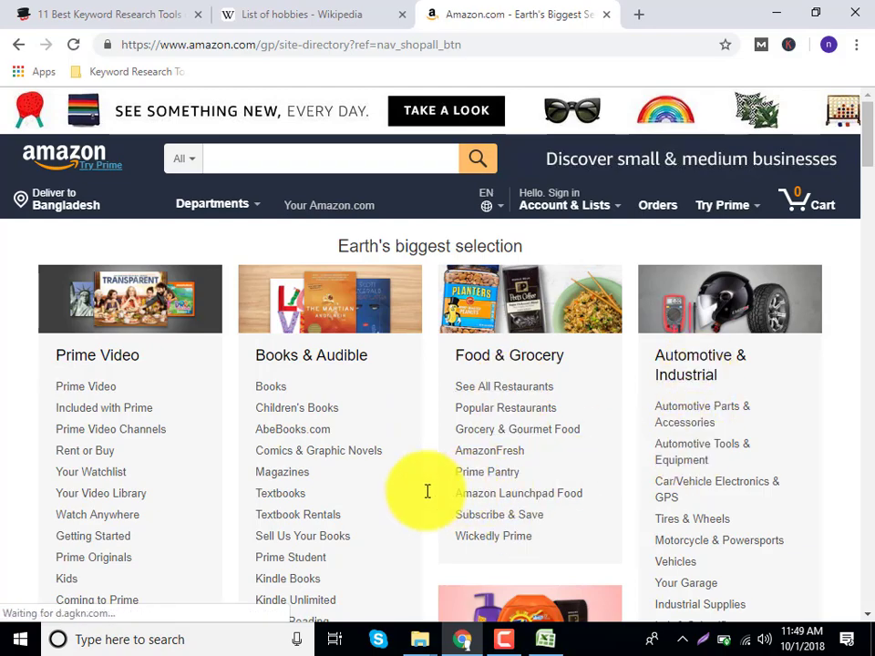
Browse Amazon's department directory, then go back to the List of hobbies tab.
scroll(424, 490, down, 15)
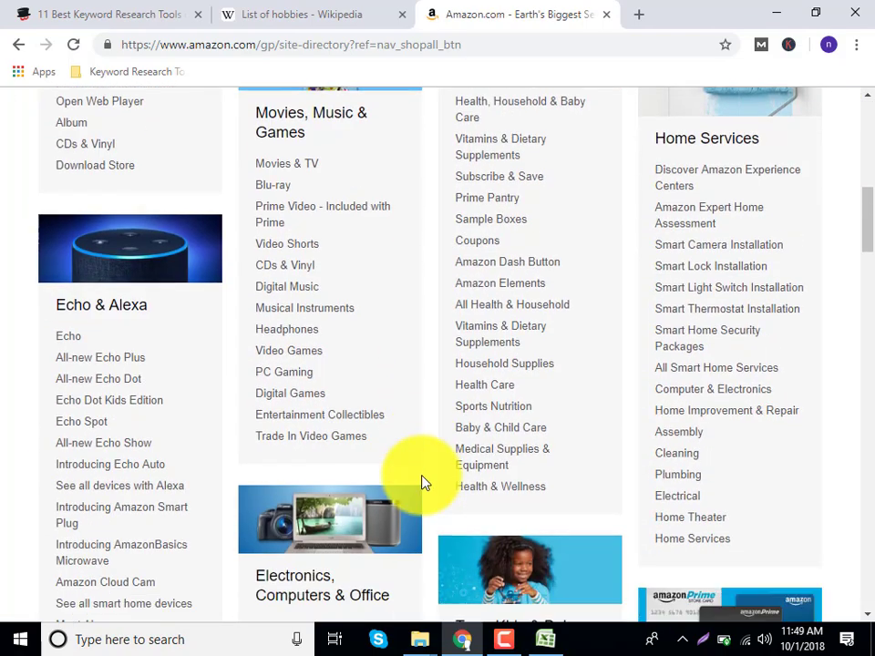
scroll(422, 484, down, 15)
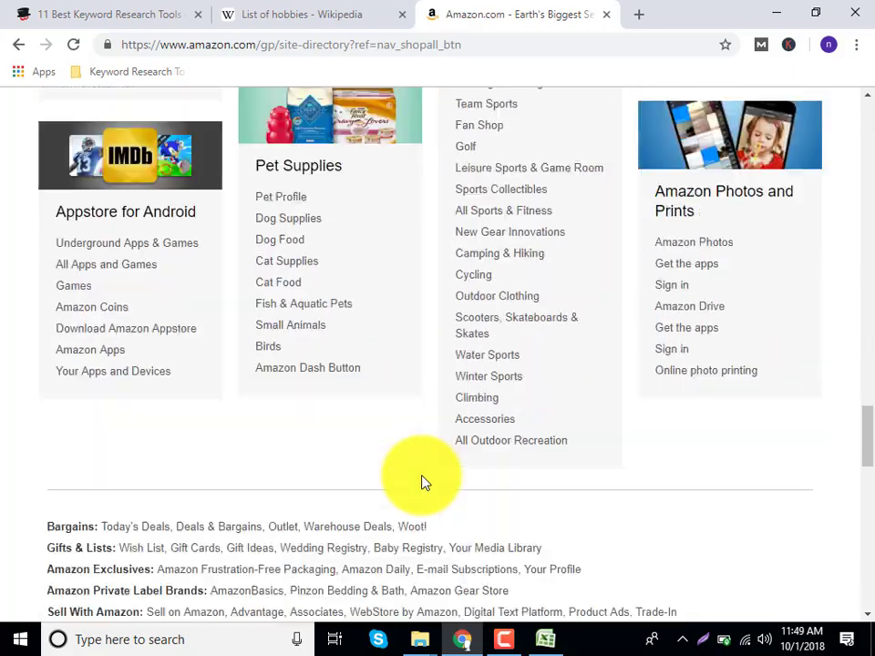
scroll(422, 483, up, 15)
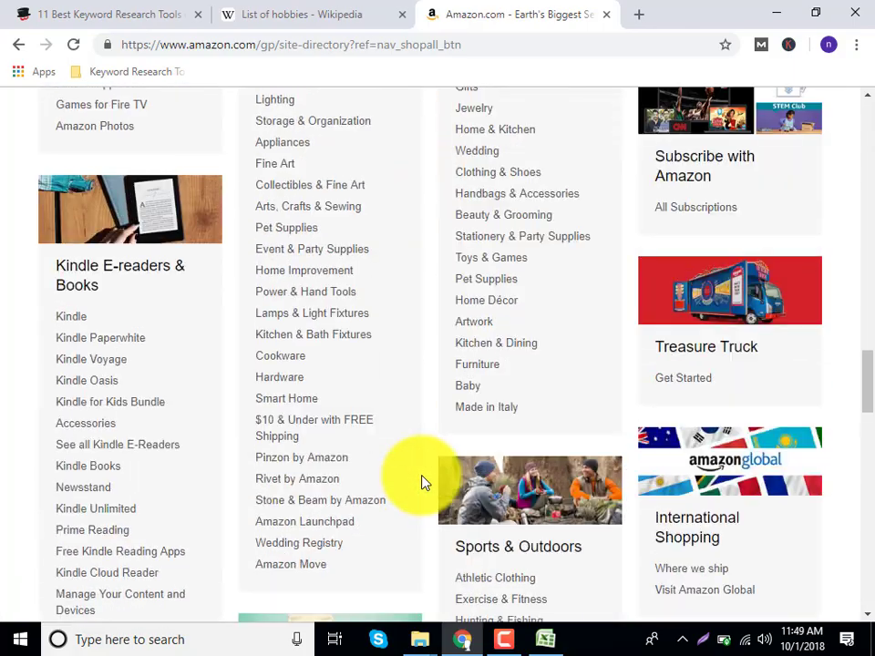
scroll(422, 483, up, 15)
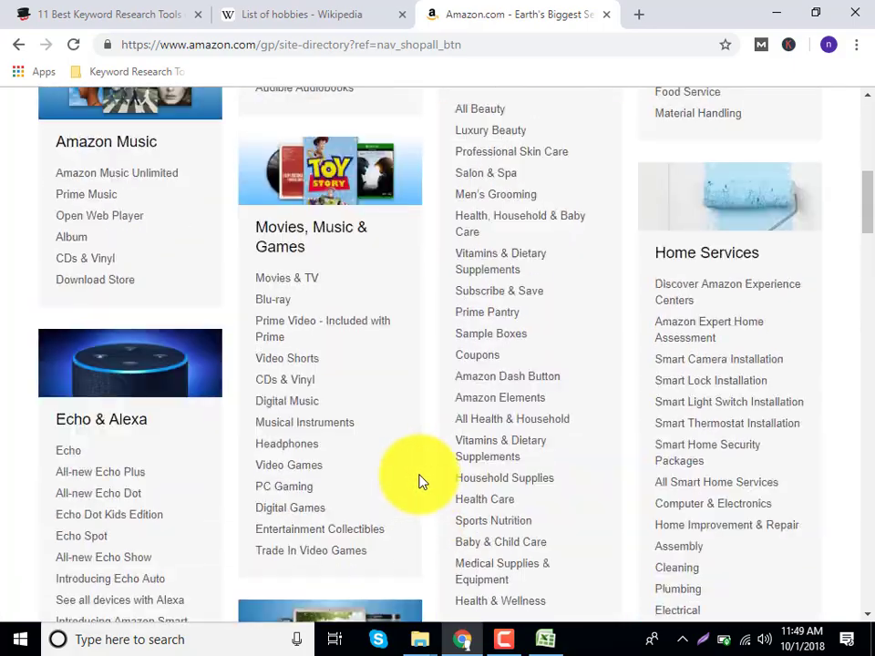
scroll(422, 483, up, 3)
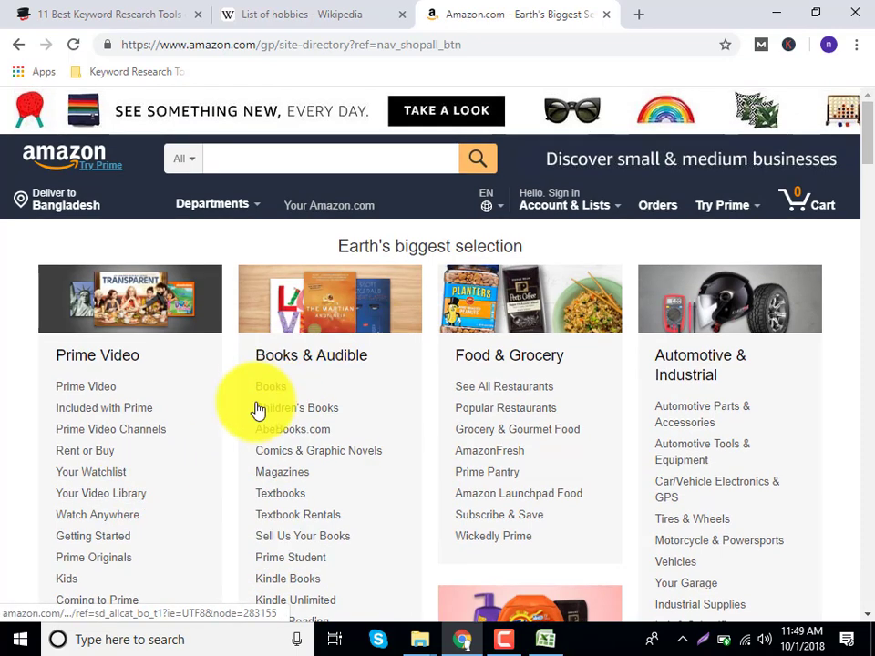
click(270, 7)
click(479, 10)
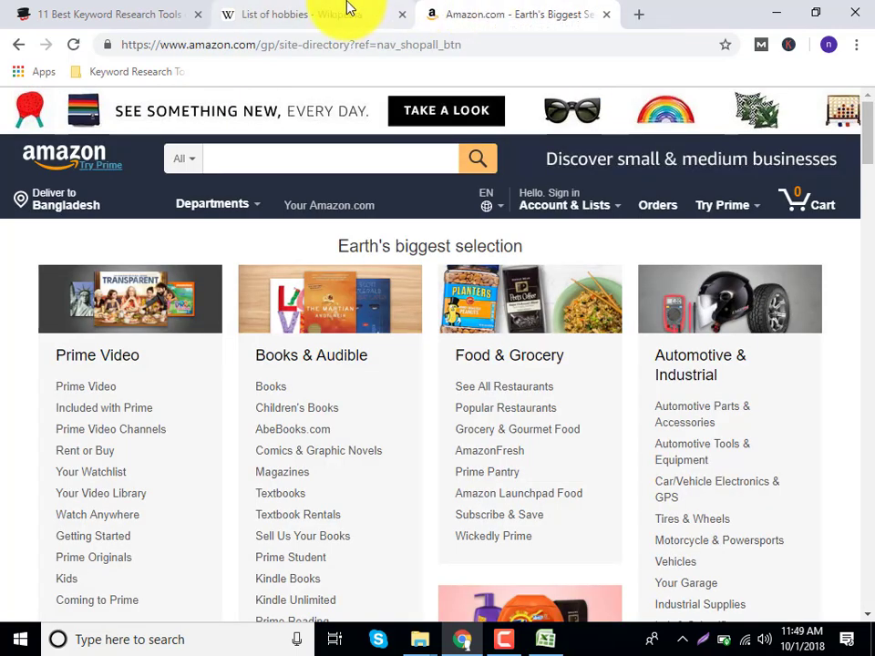
click(337, 9)
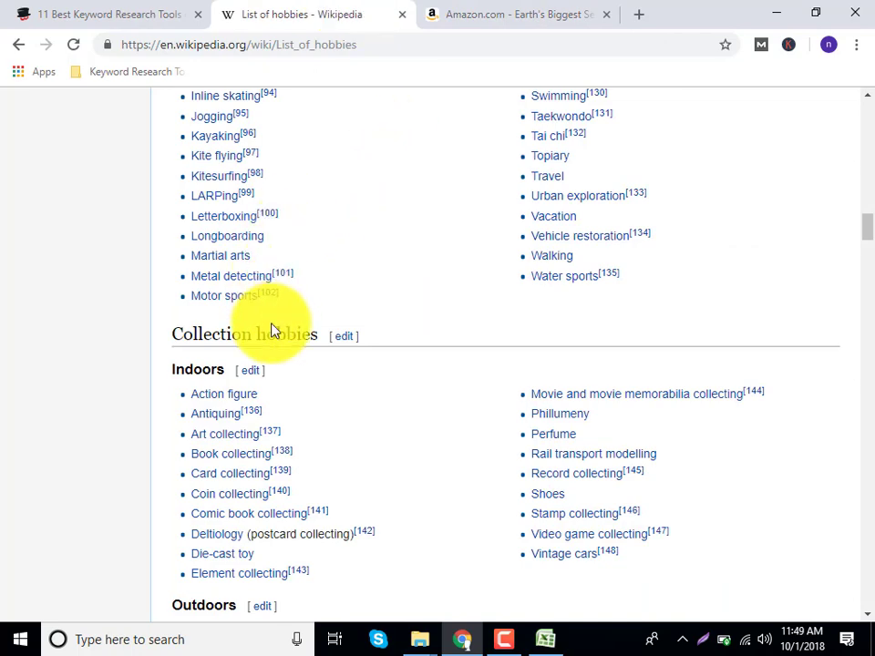
scroll(273, 332, up, 2)
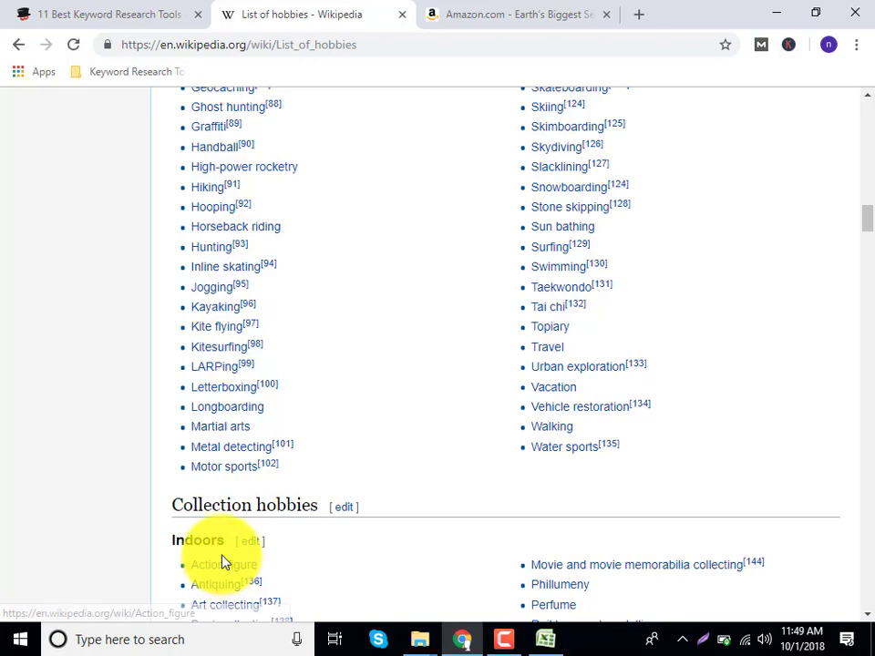
click(219, 584)
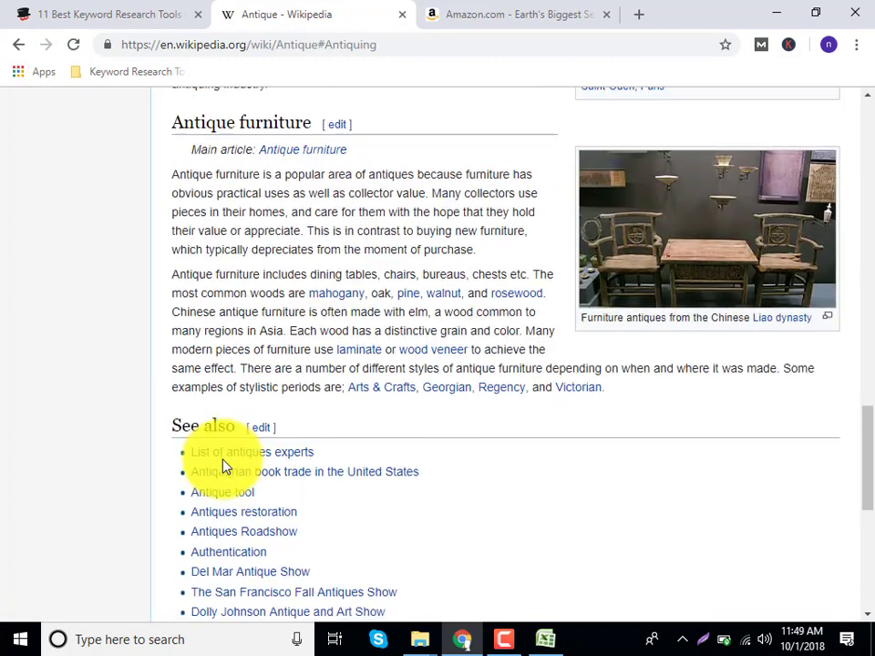
scroll(209, 515, down, 3)
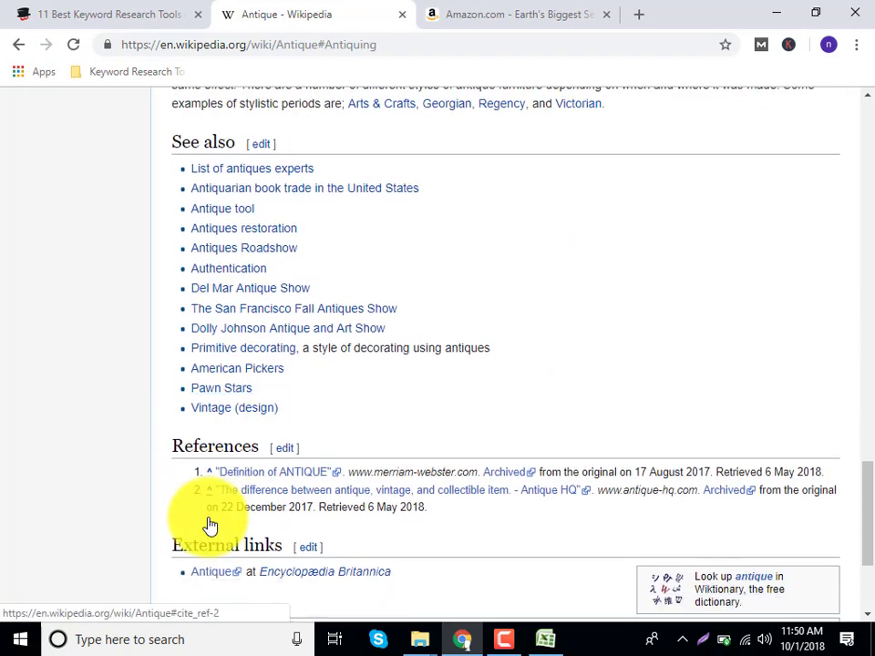
scroll(209, 520, down, 3)
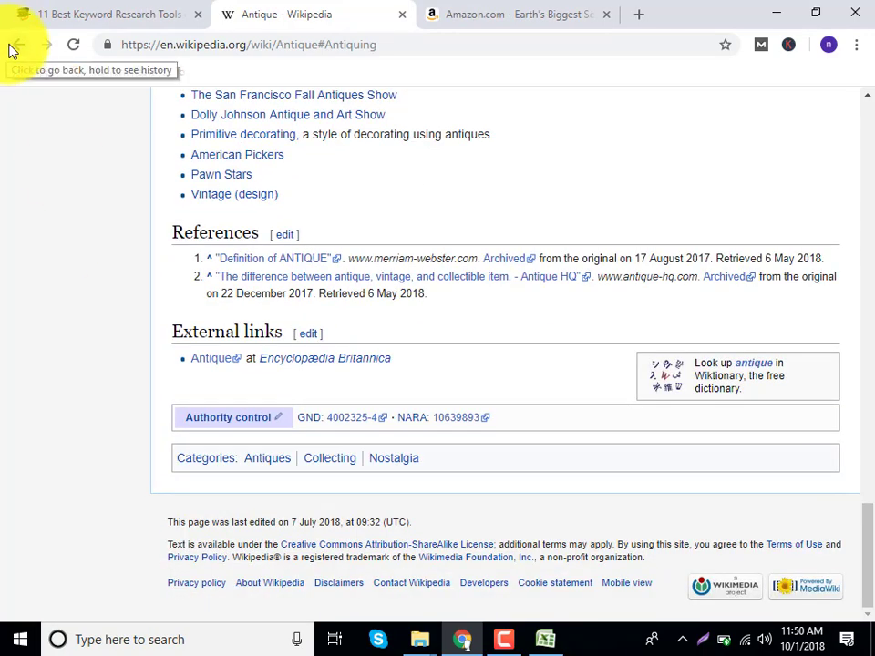
click(12, 50)
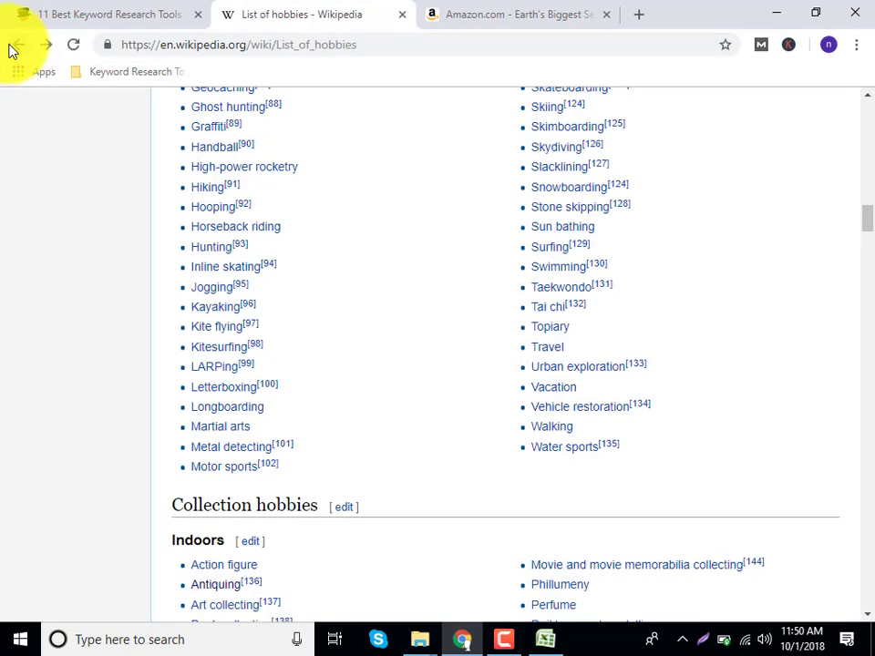
scroll(245, 205, up, 5)
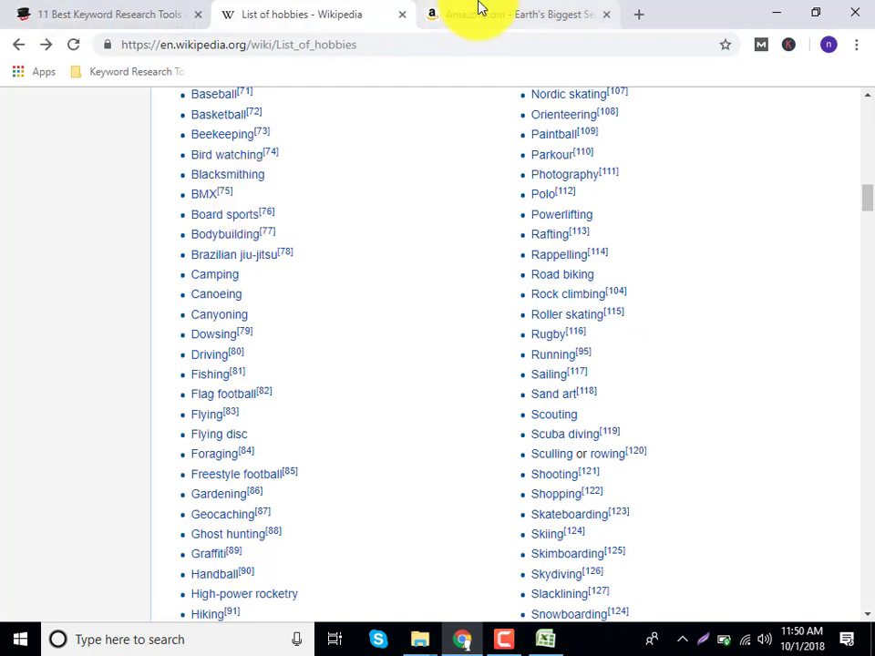
click(179, 9)
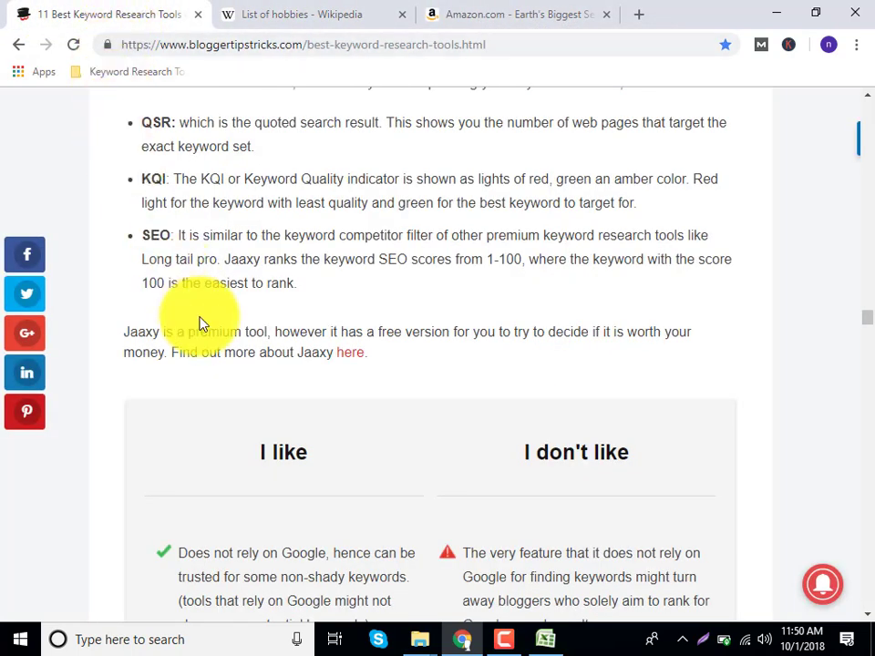
Scroll the keyword tools article up to its KWFinder example, then bring the spreadsheet forward.
scroll(205, 319, up, 3)
scroll(210, 312, up, 15)
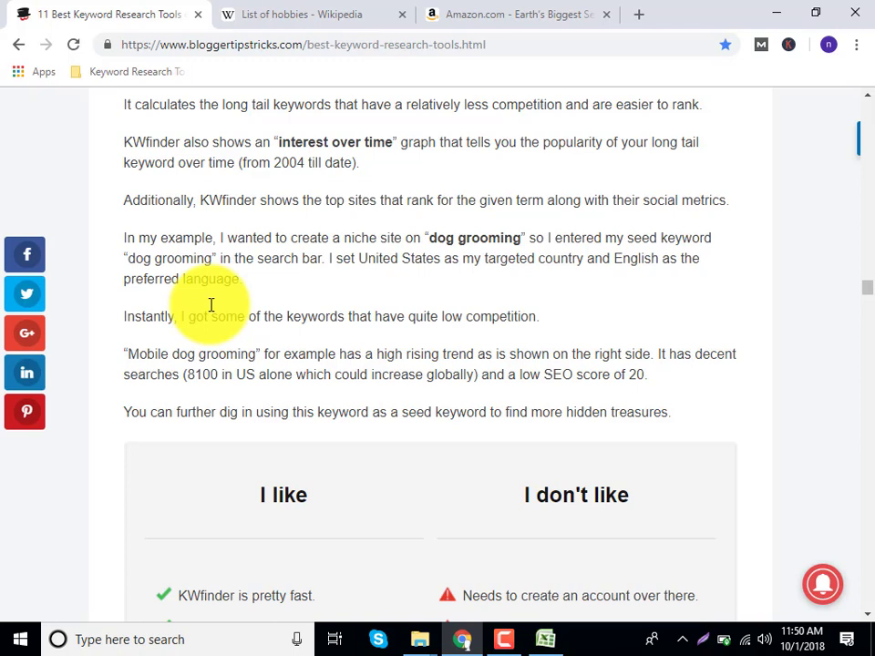
click(537, 642)
click(283, 443)
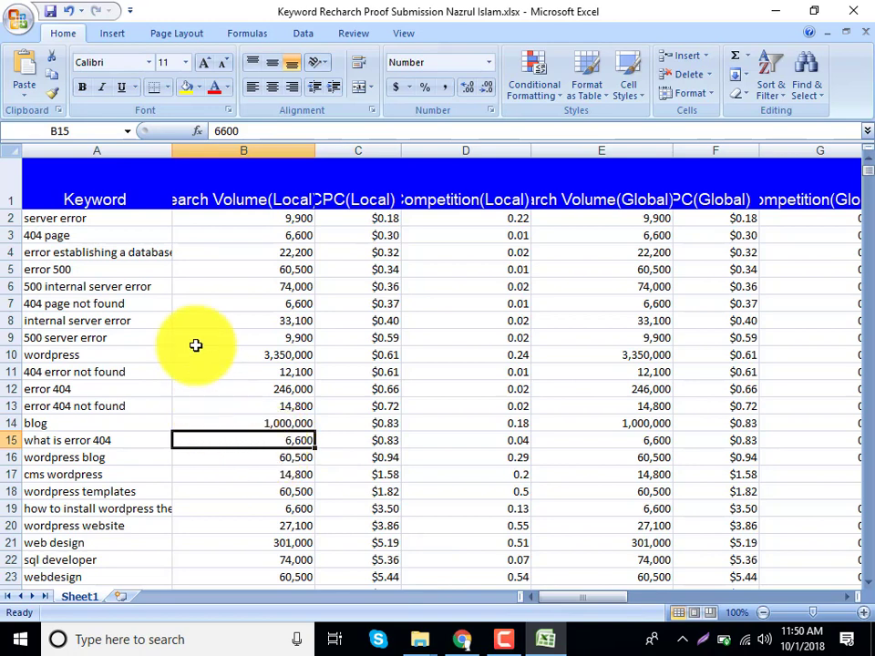
drag(109, 235, 197, 453)
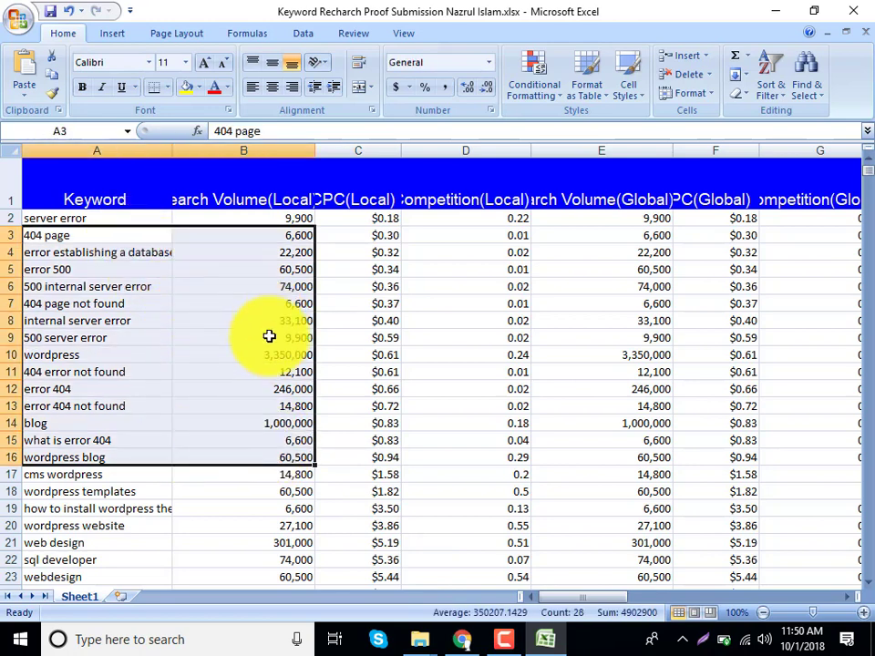
click(152, 320)
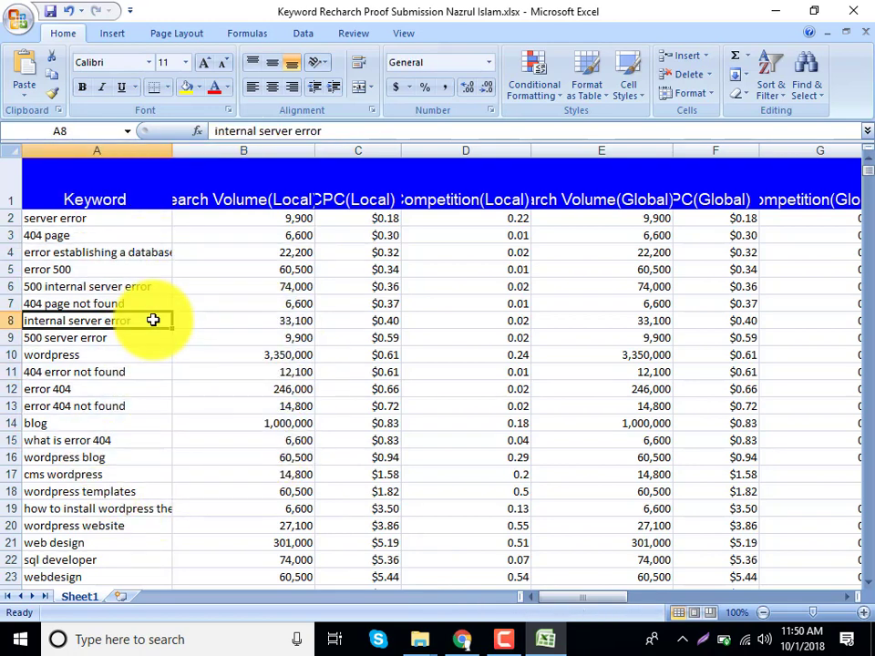
double_click(120, 251)
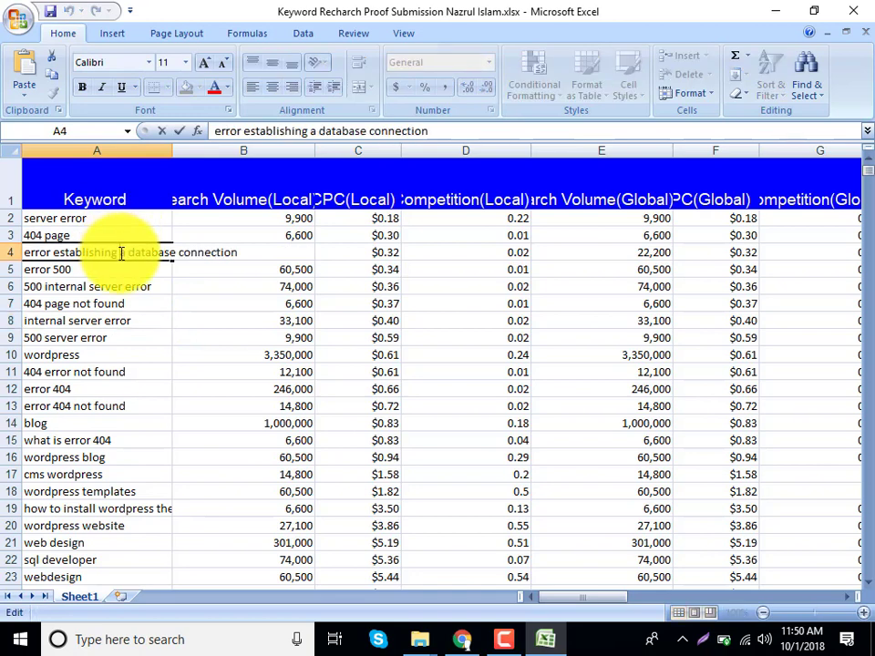
double_click(237, 253)
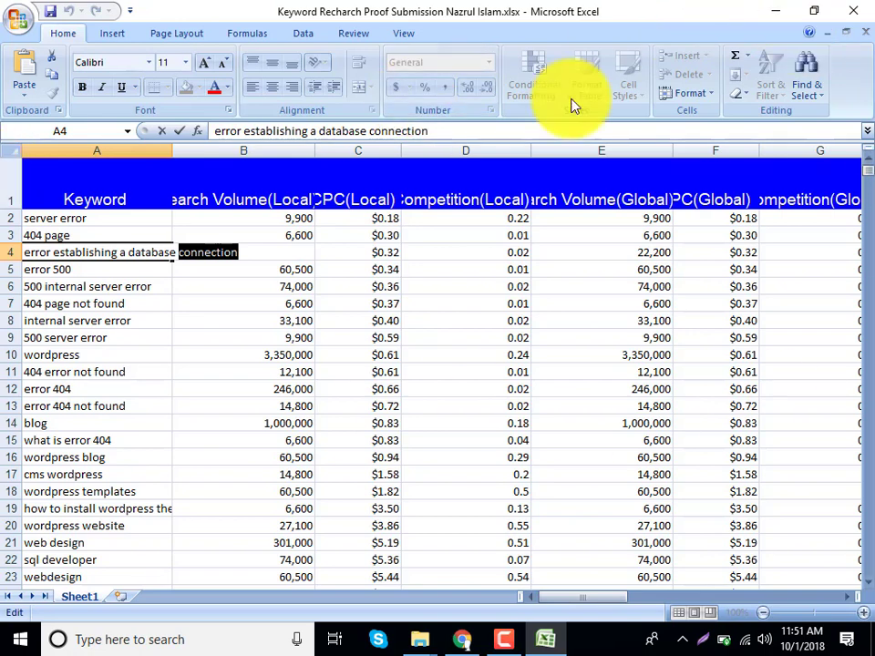
click(334, 317)
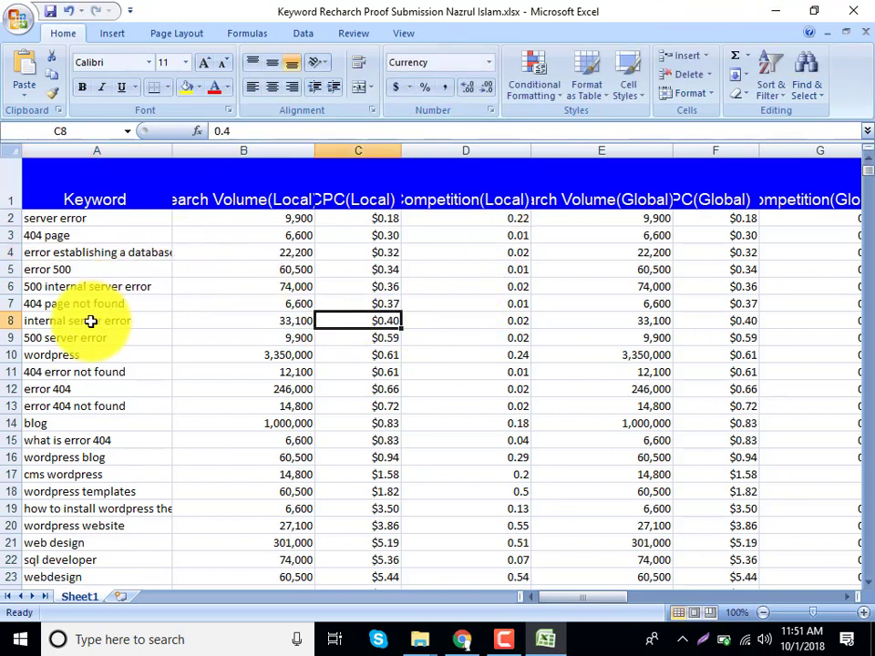
scroll(126, 369, down, 4)
scroll(123, 375, up, 2)
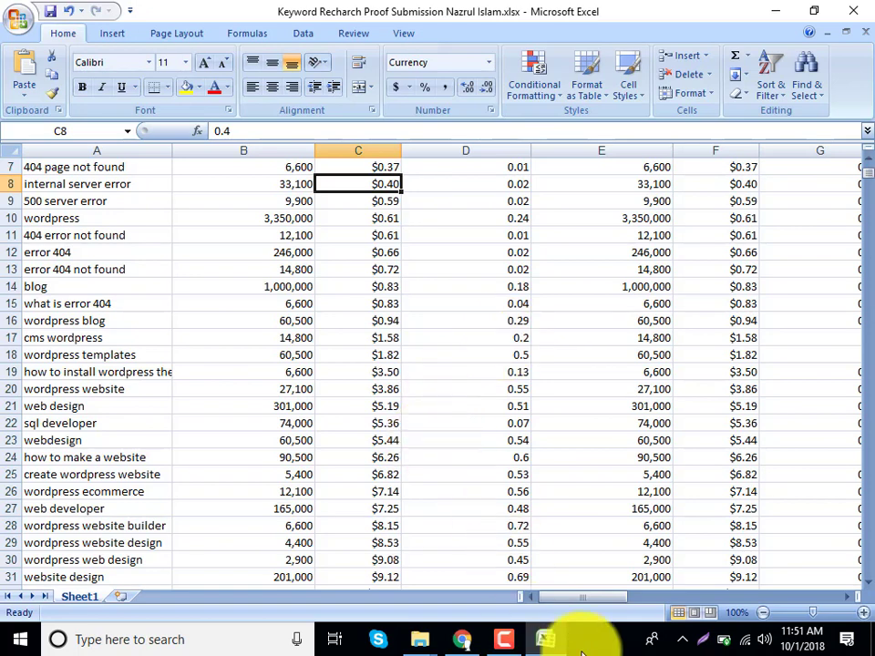
Open Keywords Everywhere's keyword import page in a new Chrome tab.
click(463, 638)
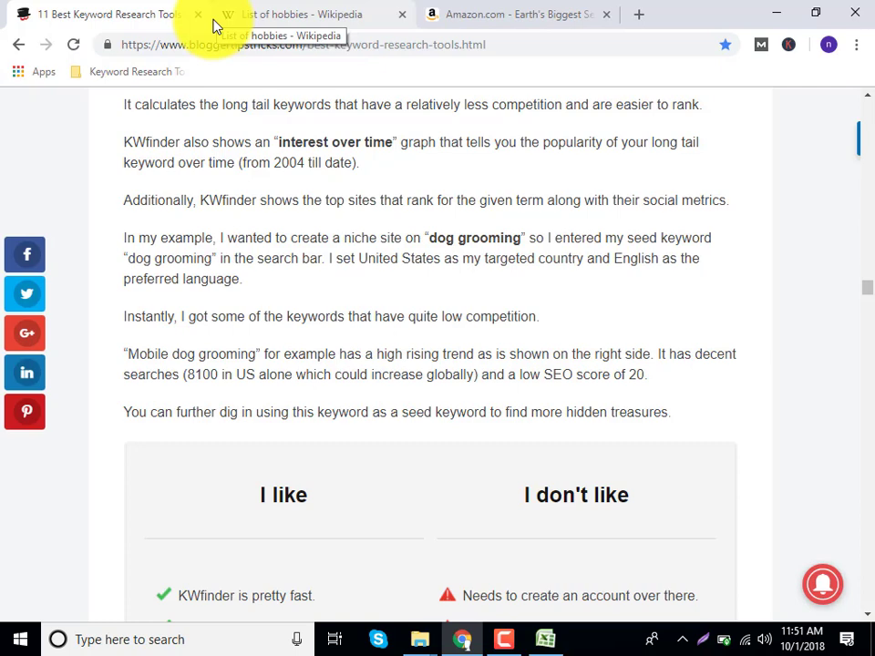
click(257, 9)
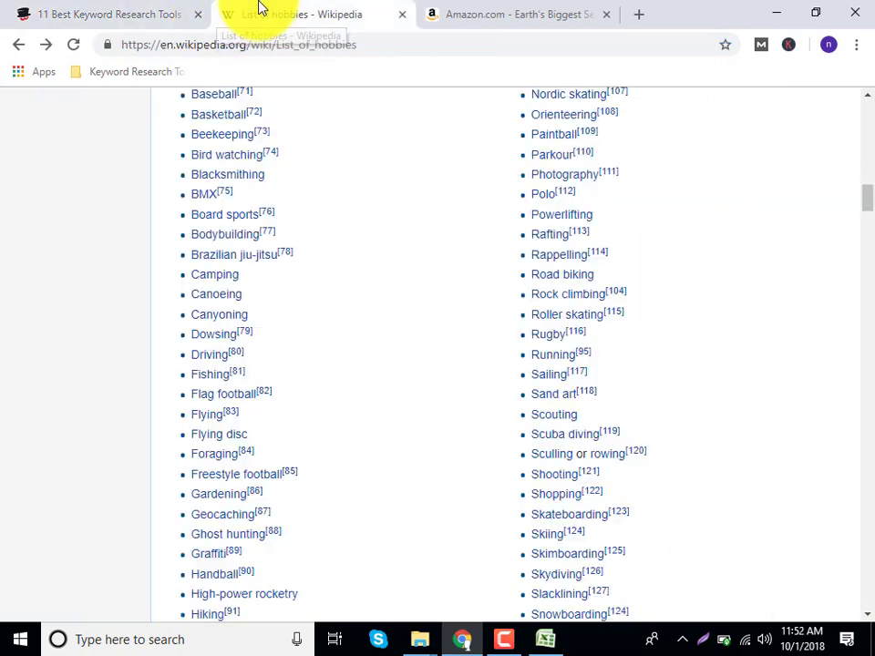
click(791, 51)
click(791, 53)
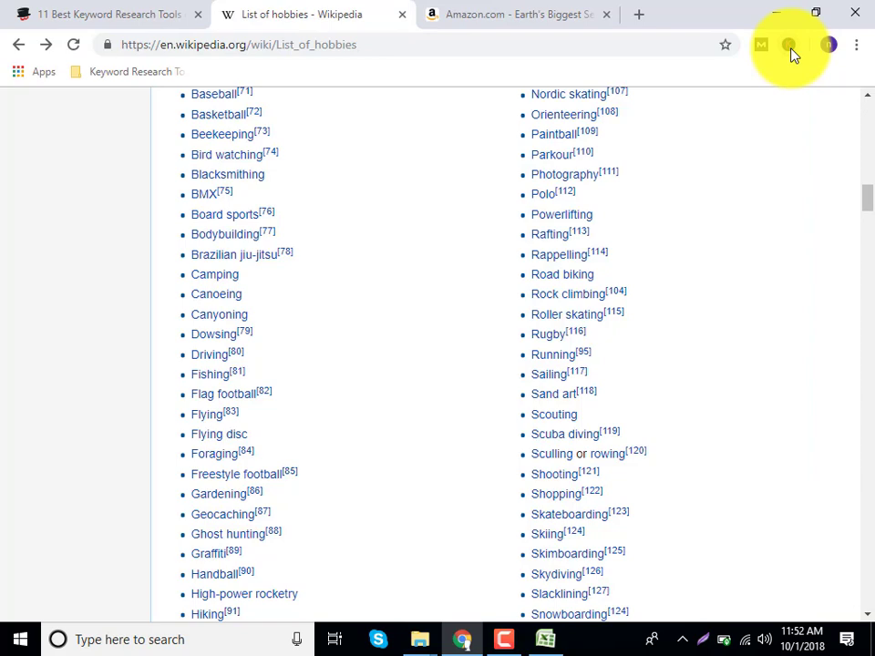
click(790, 50)
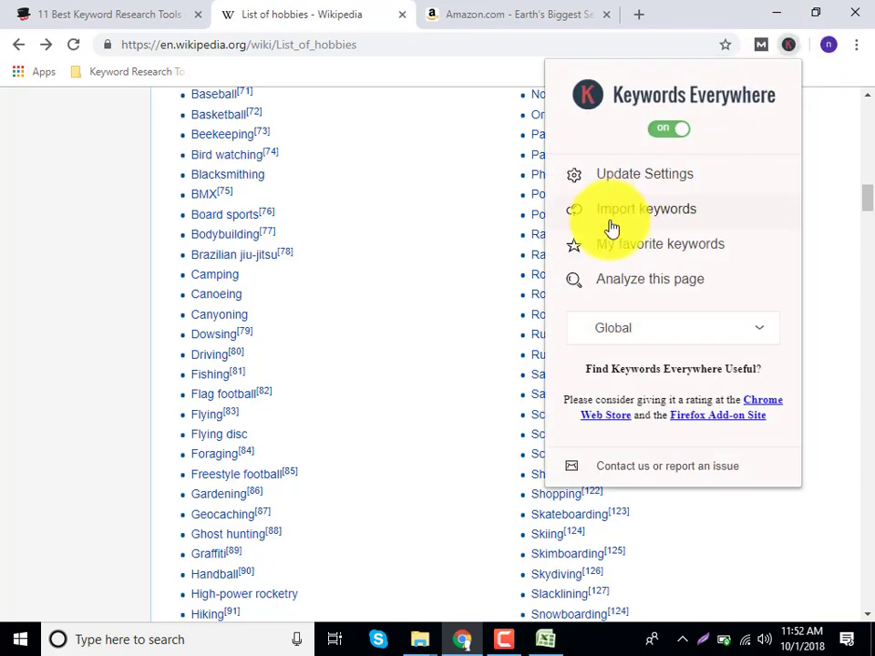
click(613, 228)
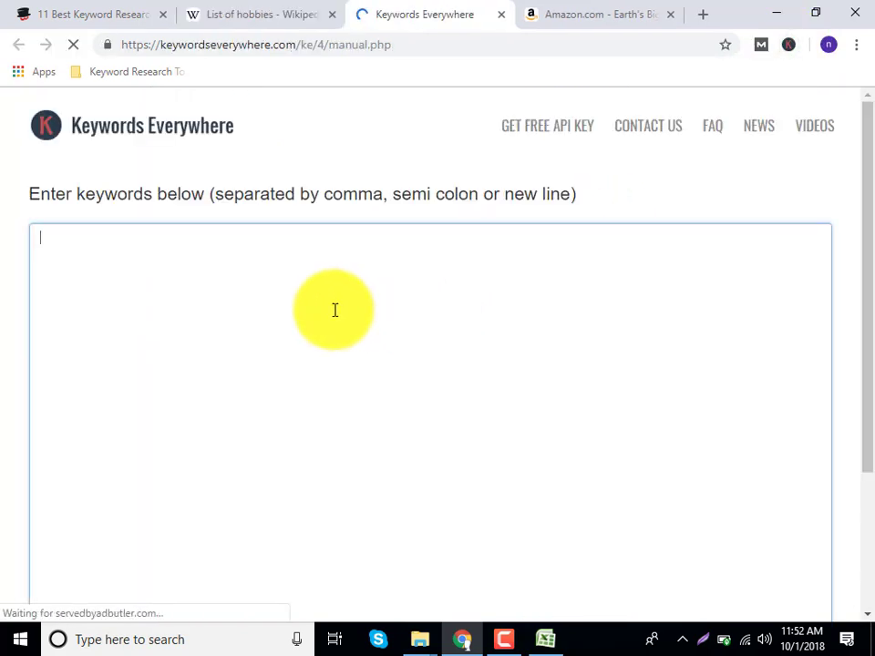
Copy 'wordpress' from cell A10 in Excel and return to the import page.
click(548, 642)
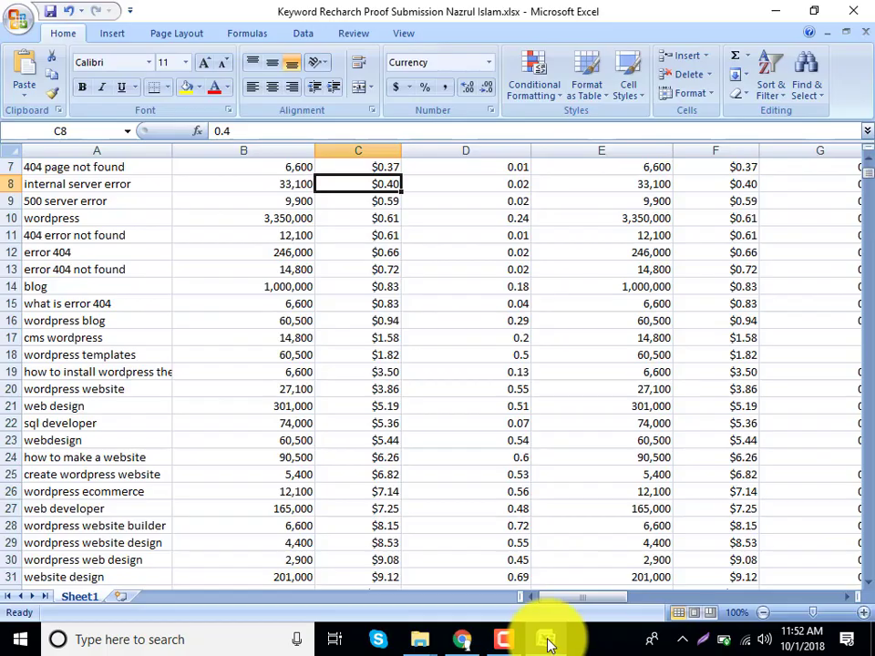
click(82, 218)
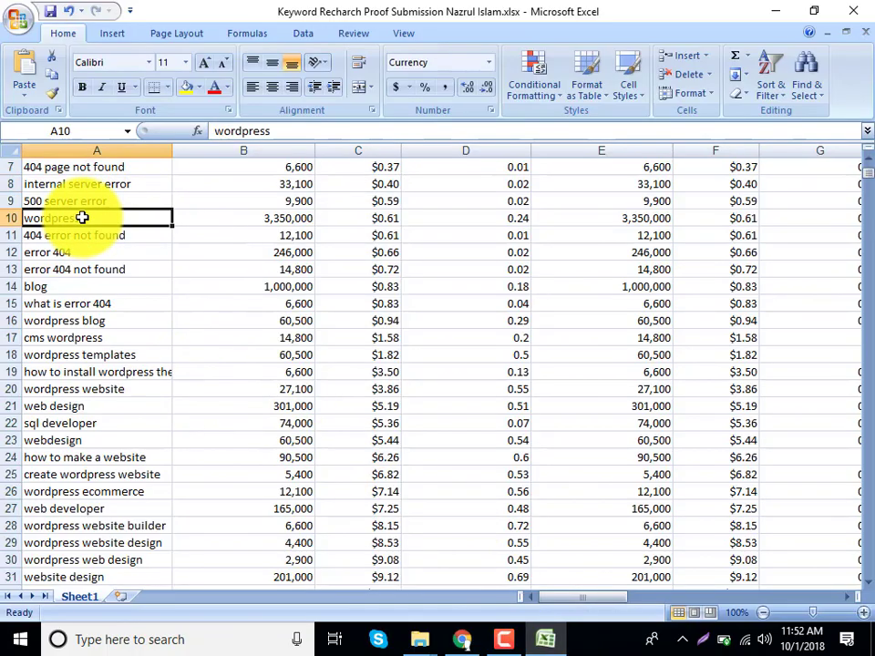
double_click(82, 217)
double_click(82, 218)
key(ctrl+c)
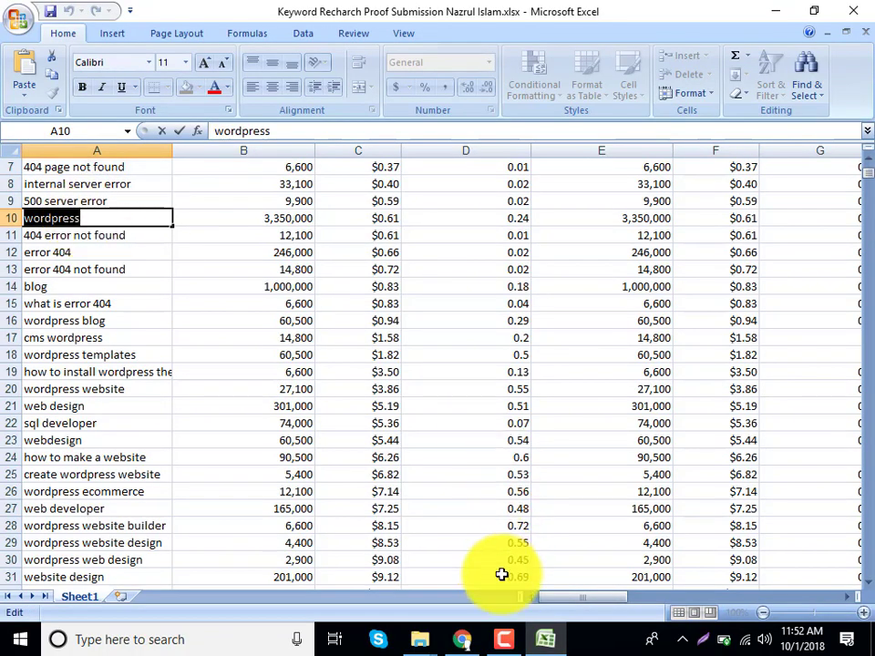
click(461, 638)
Paste 'wordpress' into the keyword box and fetch its metrics.
click(336, 366)
key(ctrl+v)
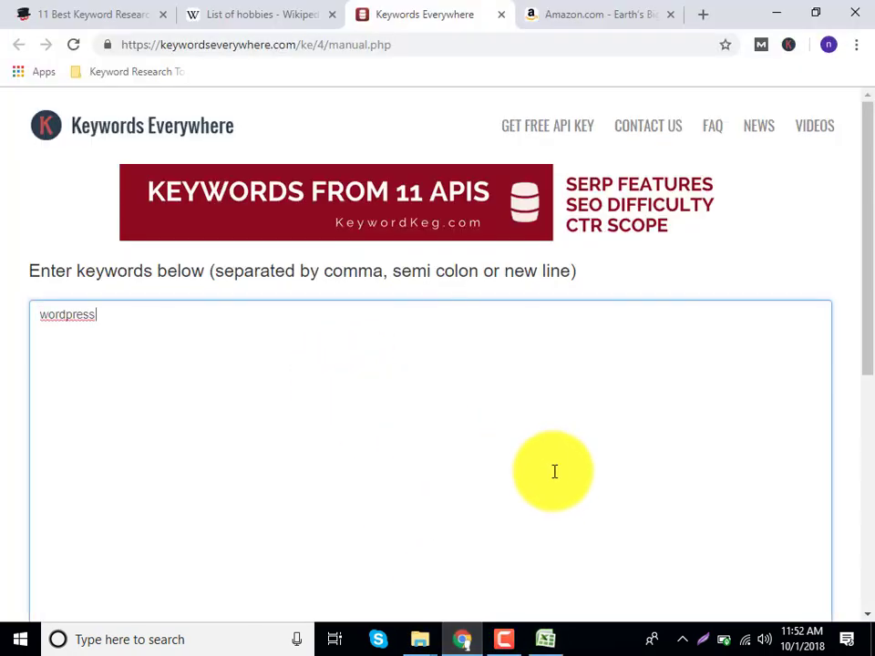
scroll(554, 471, down, 5)
click(807, 590)
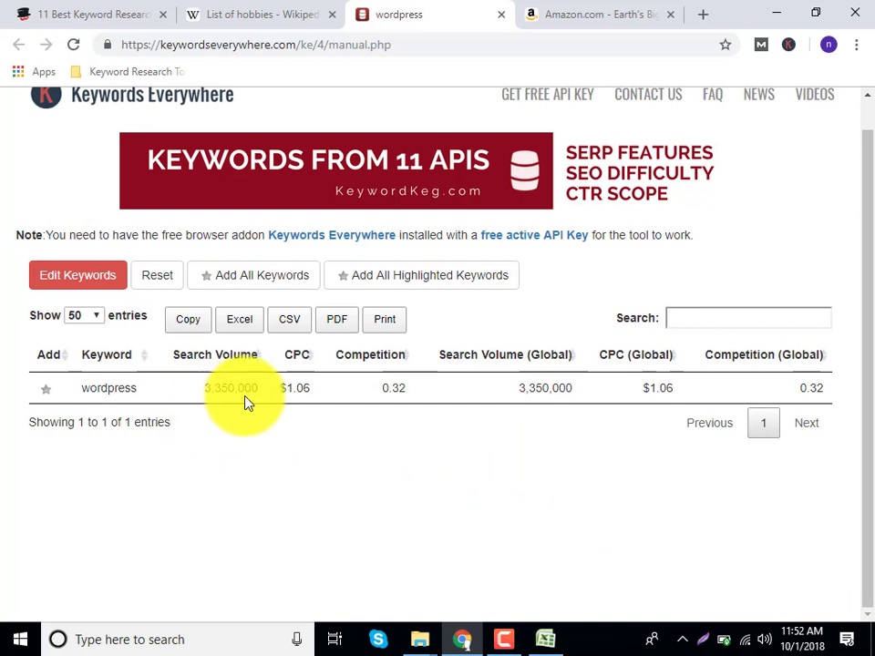
Highlight the $1.06 CPC and 0.32 competition values and export the results.
drag(295, 392, 629, 394)
click(644, 388)
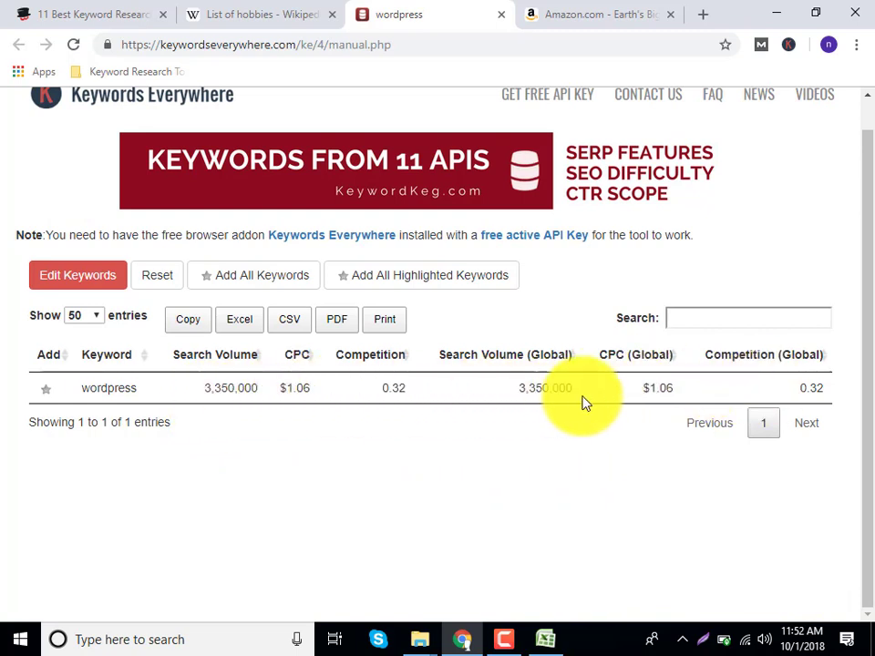
drag(418, 408, 273, 405)
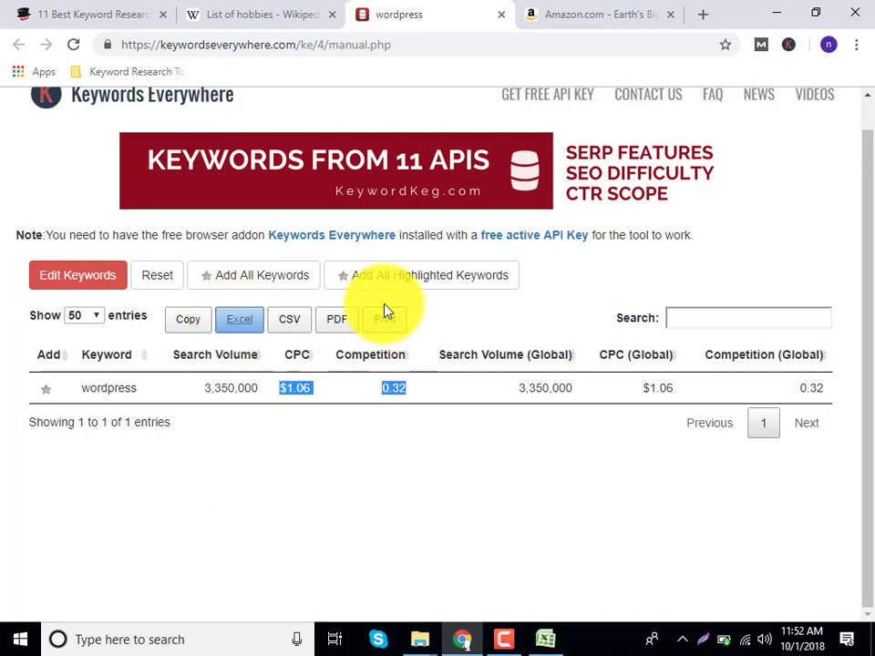
click(241, 320)
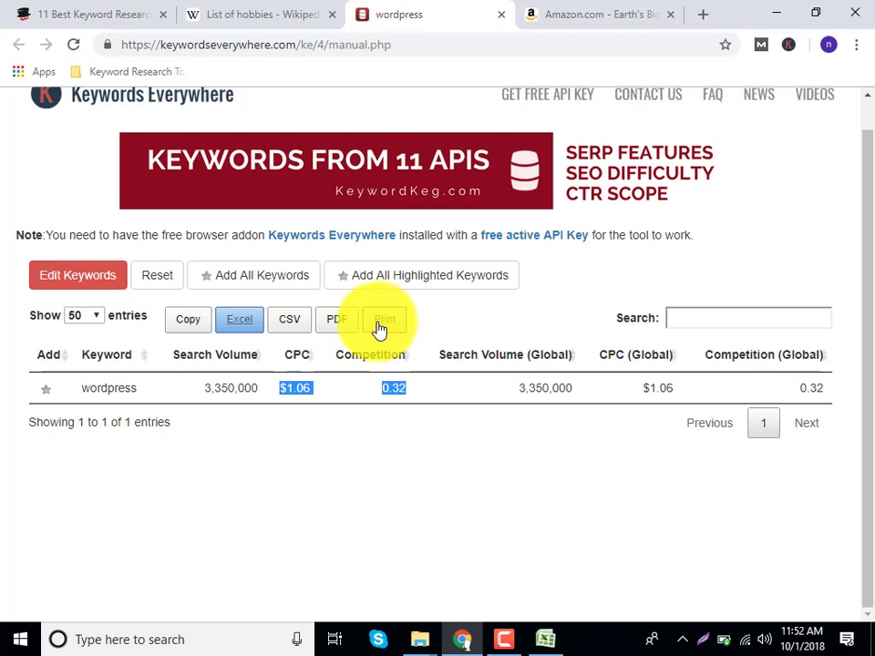
click(388, 436)
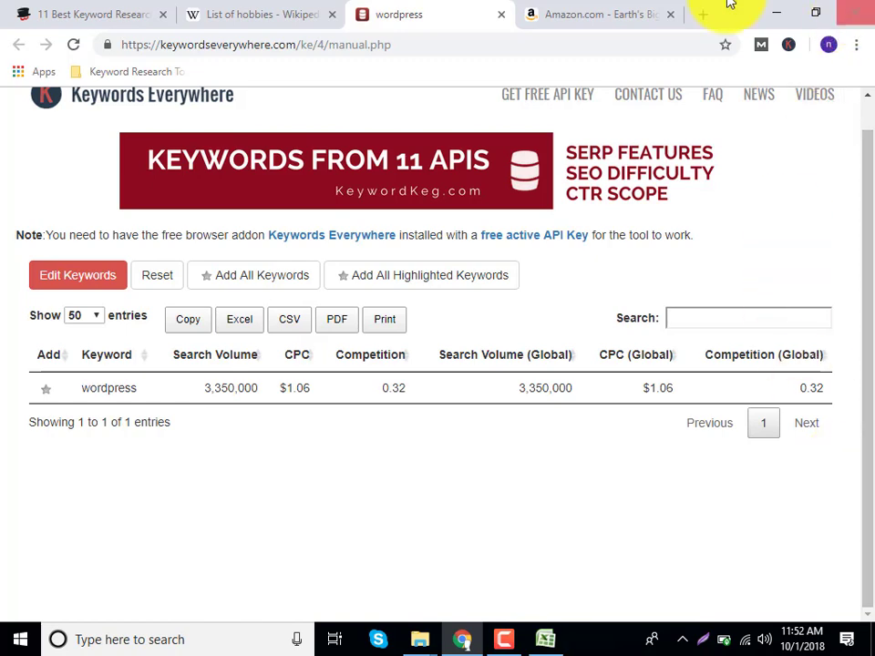
click(557, 11)
click(437, 16)
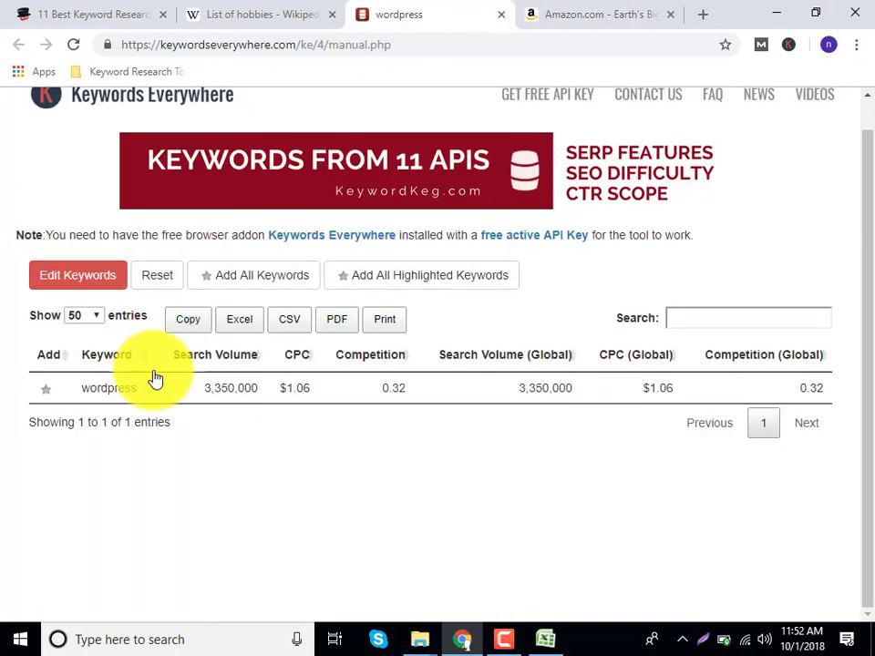
click(558, 9)
click(492, 20)
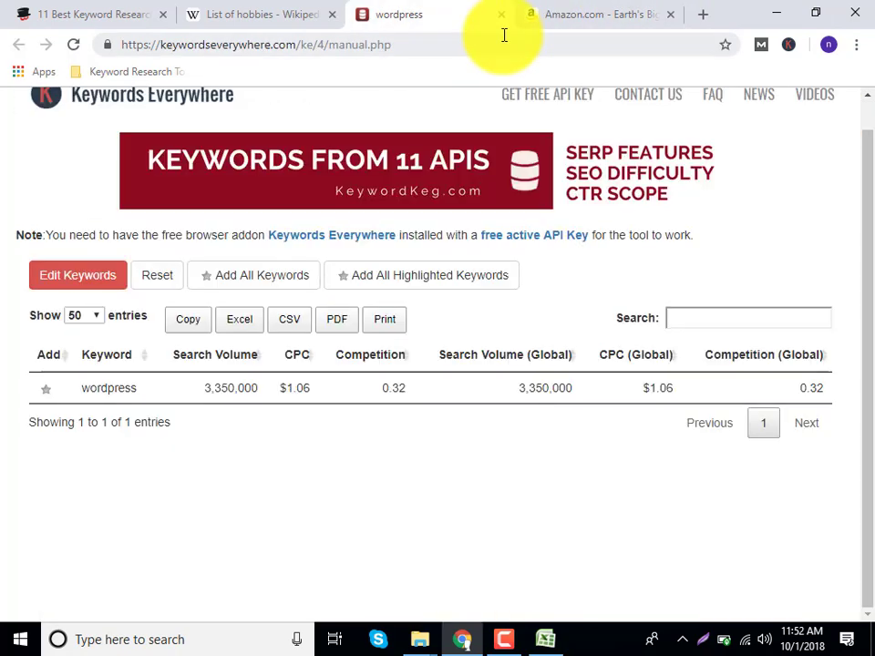
Google 'wordpress' and scan results showing 3,350,000/mo volume and $1.06 CPC.
click(494, 51)
text(wordpress)
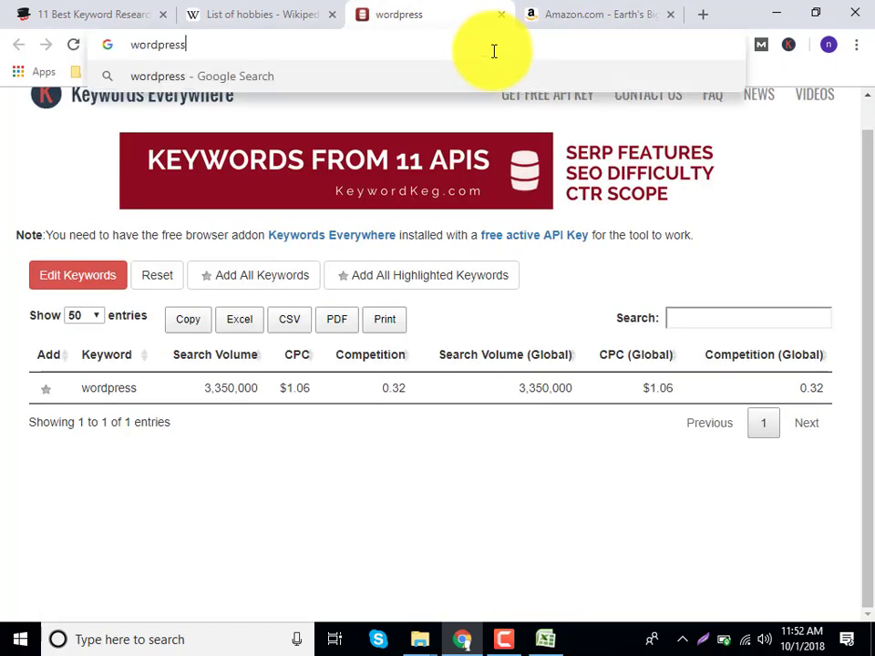
key(Return)
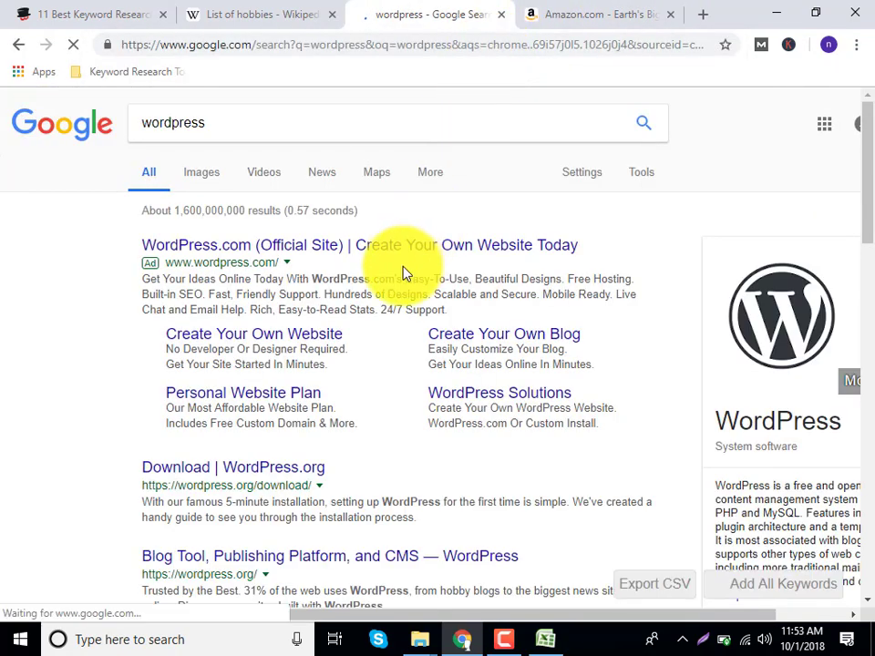
scroll(212, 438, down, 1)
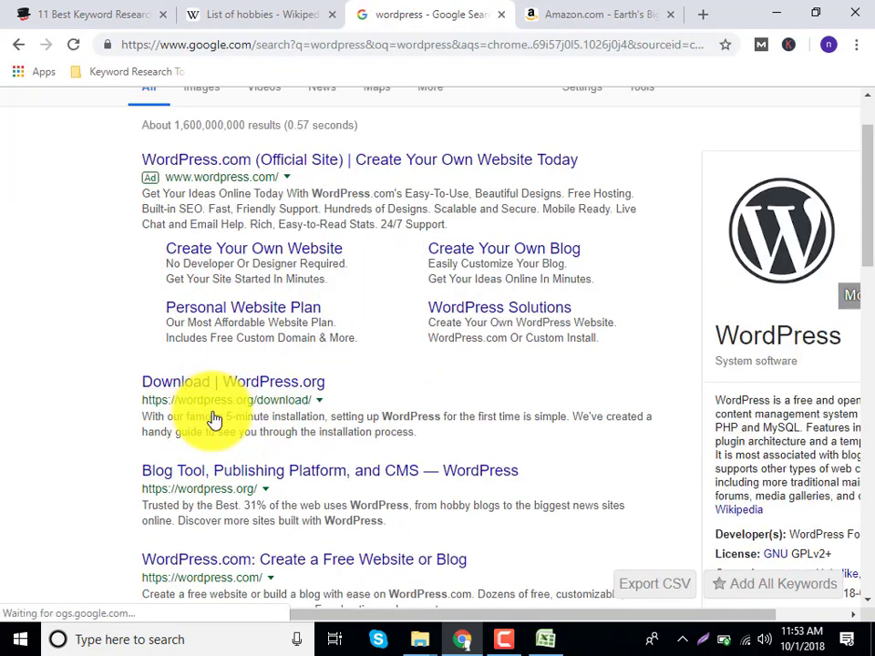
scroll(238, 489, down, 5)
scroll(241, 483, down, 5)
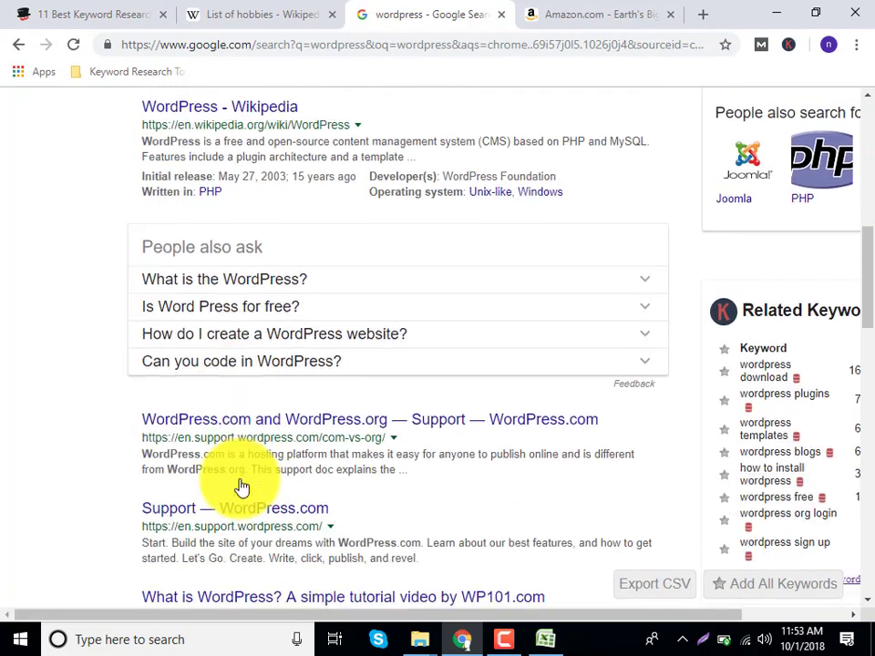
scroll(242, 486, up, 10)
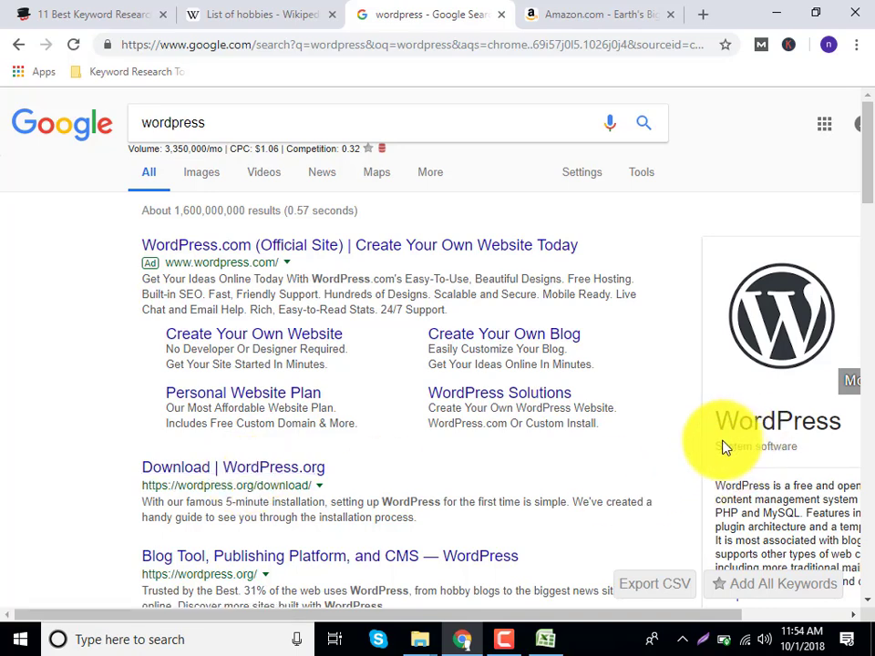
click(504, 641)
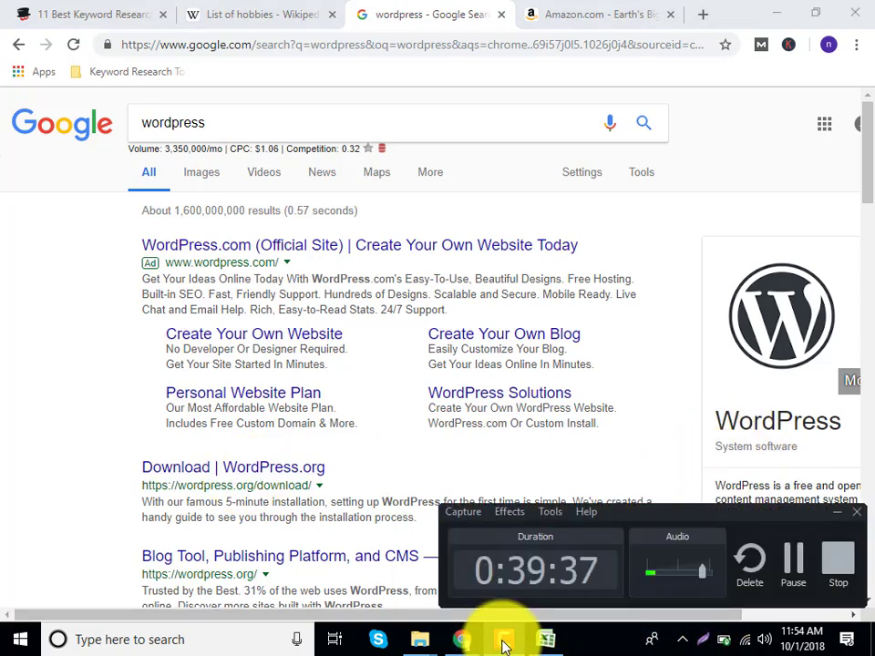
click(504, 640)
right_click(456, 401)
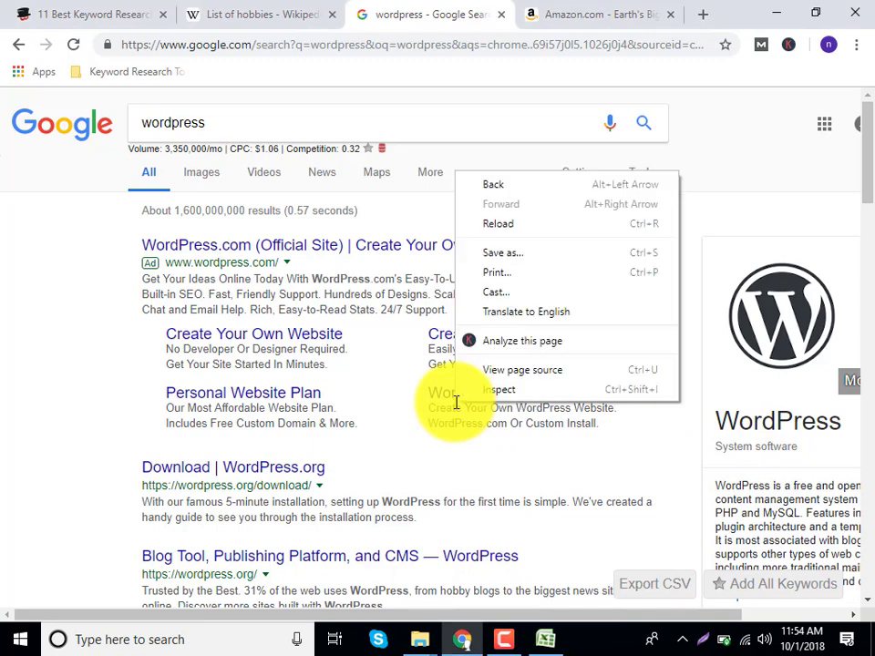
right_click(439, 467)
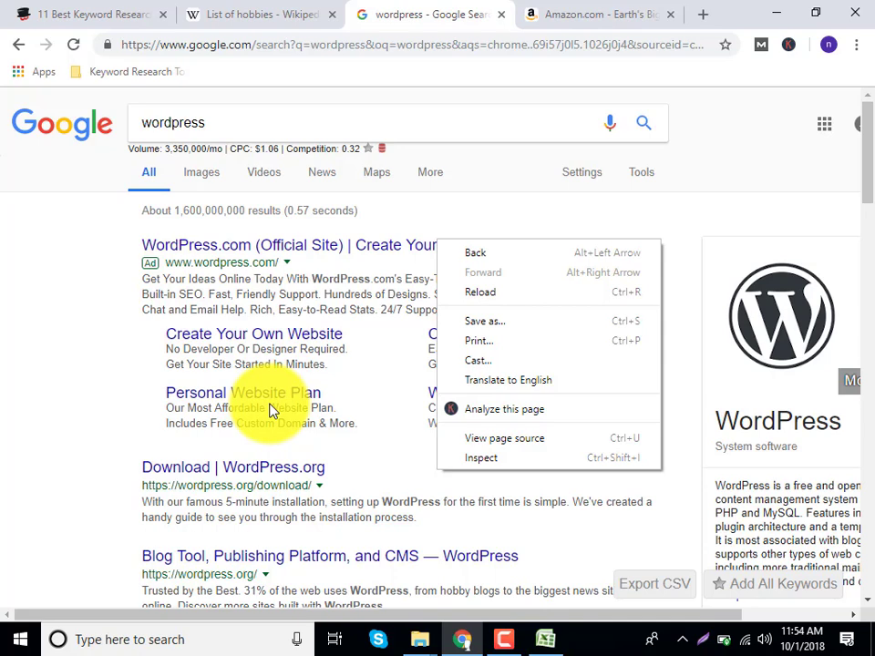
click(88, 249)
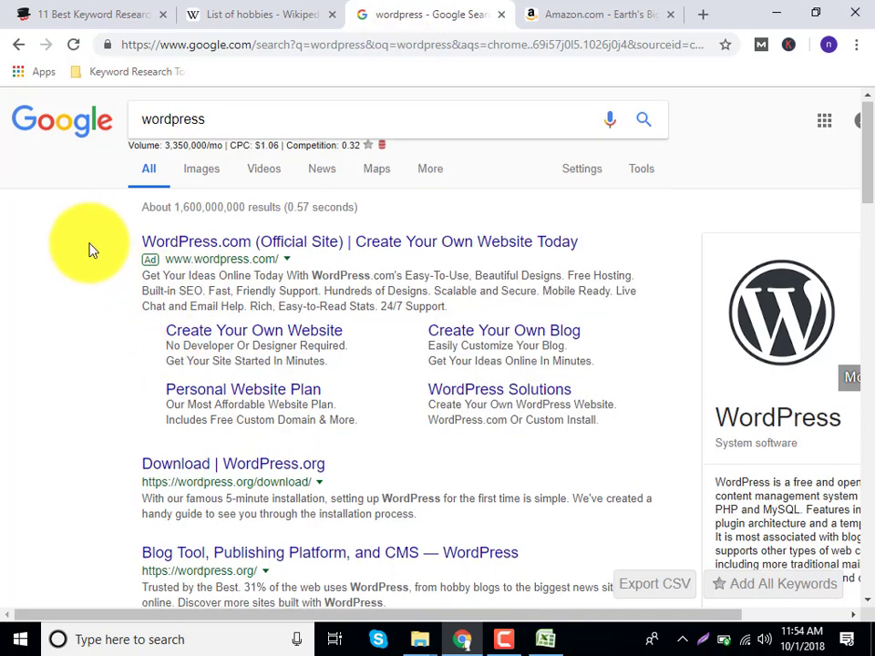
scroll(155, 351, down, 3)
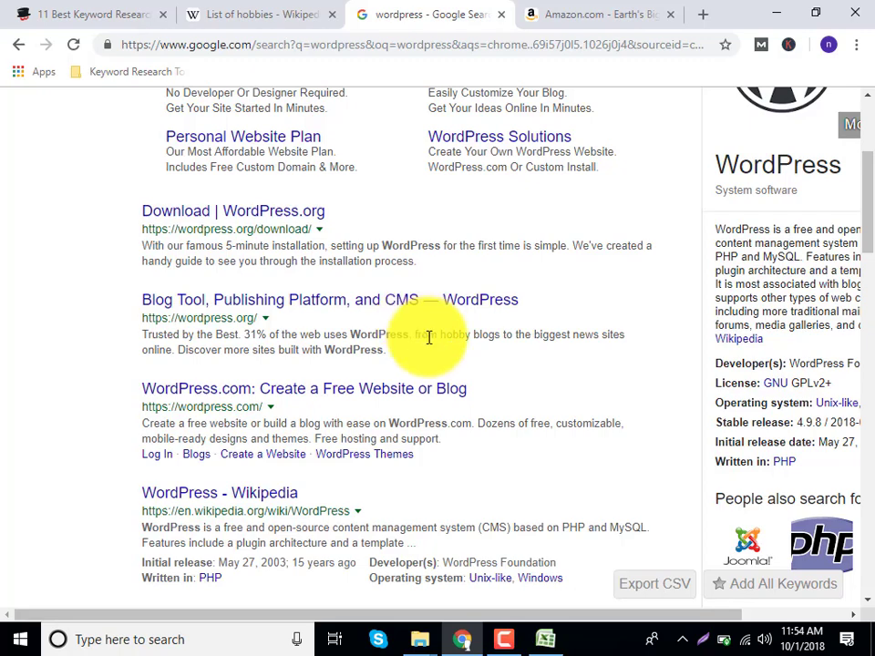
scroll(365, 351, down, 3)
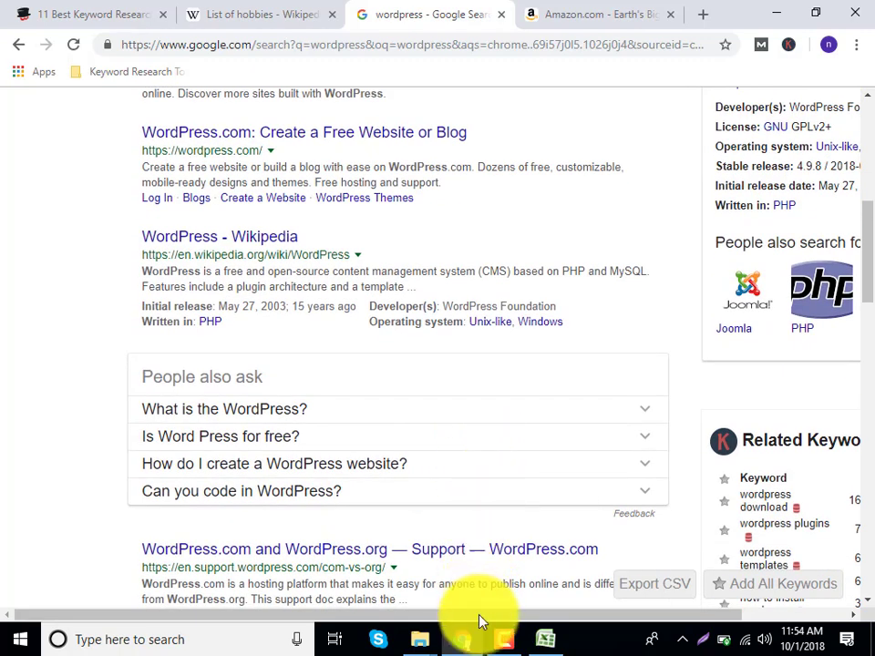
Minimize Chrome and close the Excel keyword workbook, discarding unsaved changes.
click(474, 643)
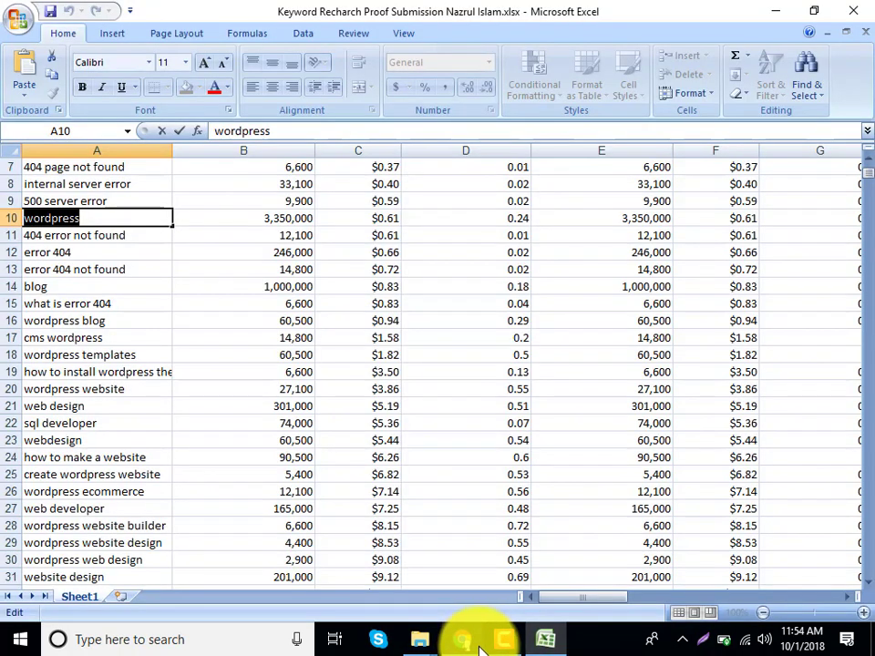
scroll(152, 373, down, 6)
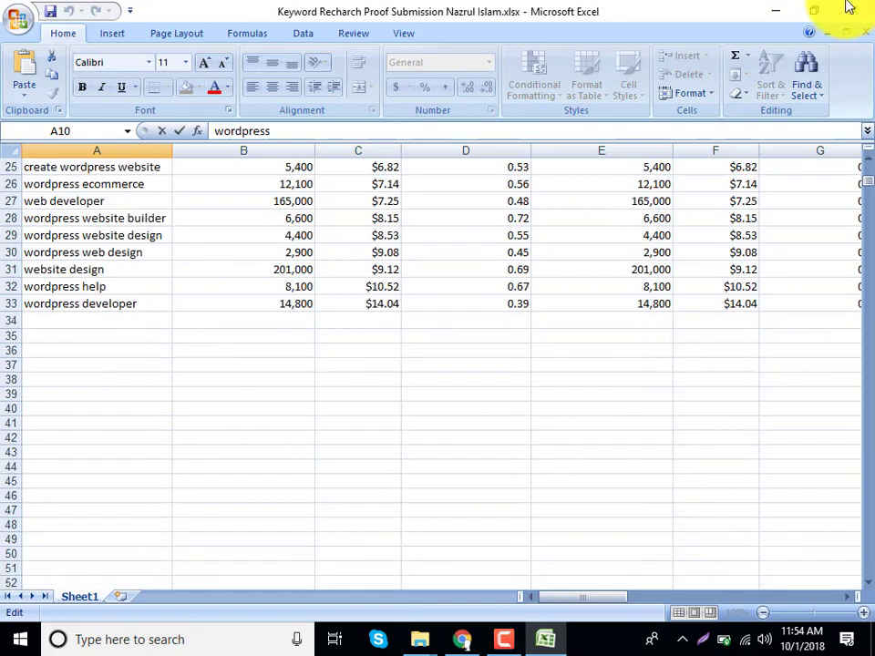
click(853, 11)
click(448, 361)
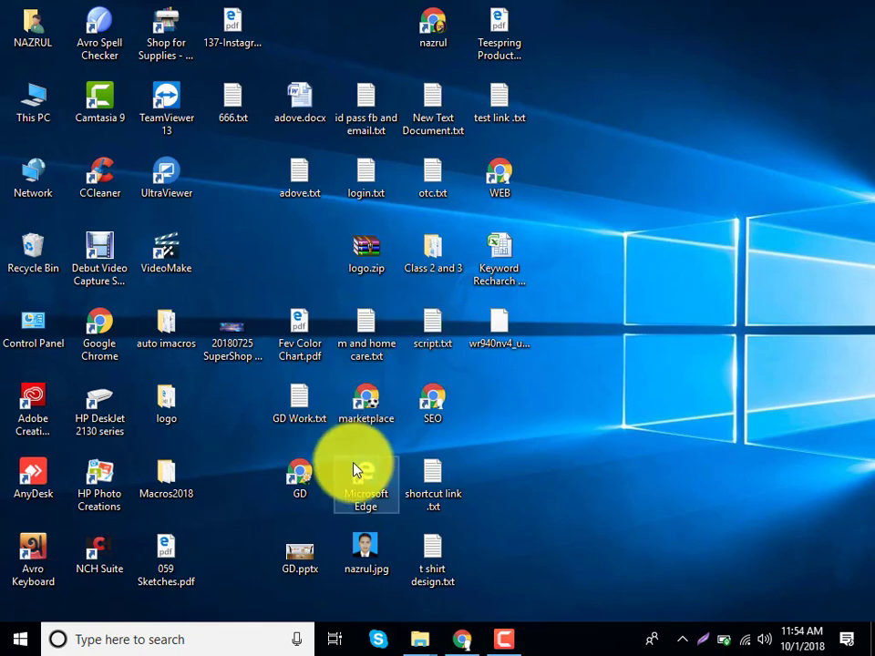
Launch Chrome, type 'fiverr.' in the address bar and maximize the window.
double_click(100, 354)
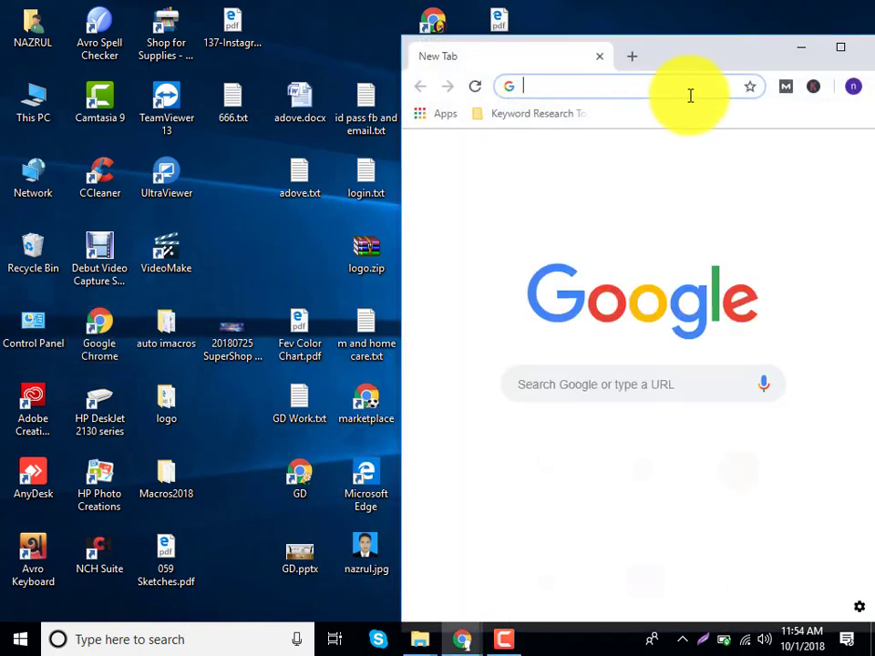
text(fi)
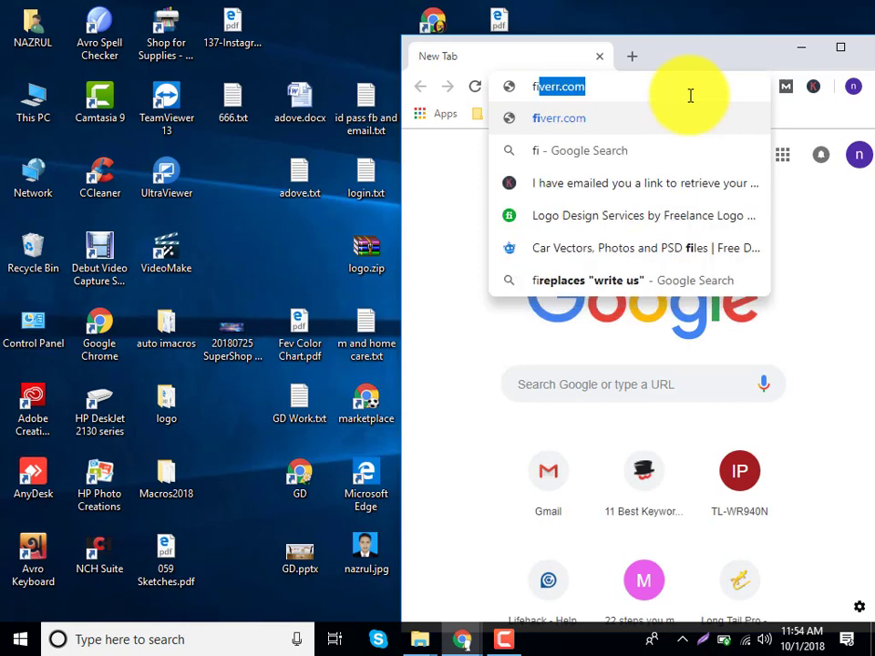
text(verr.)
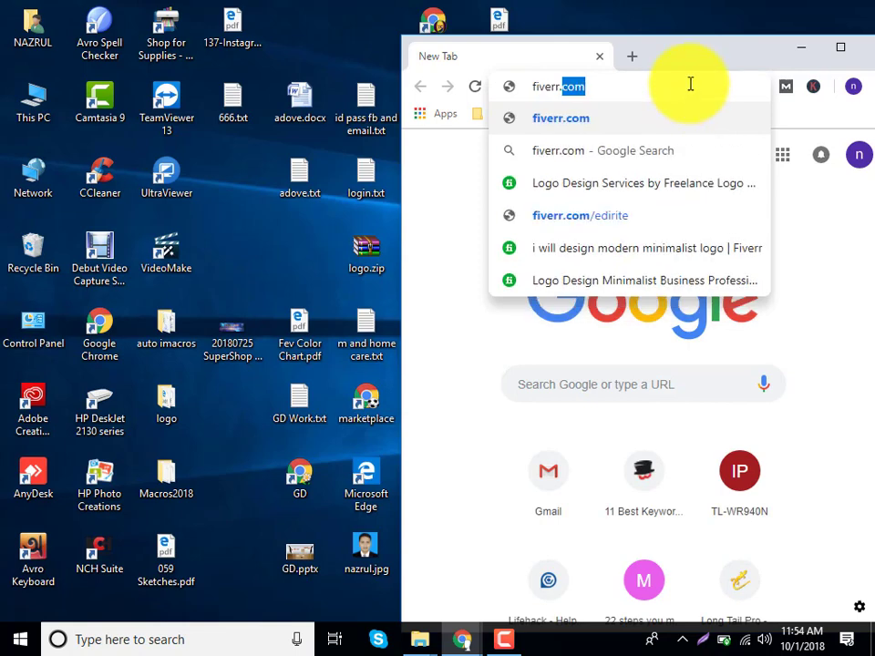
click(842, 53)
Close this Chrome window and open a new one under another profile.
click(824, 52)
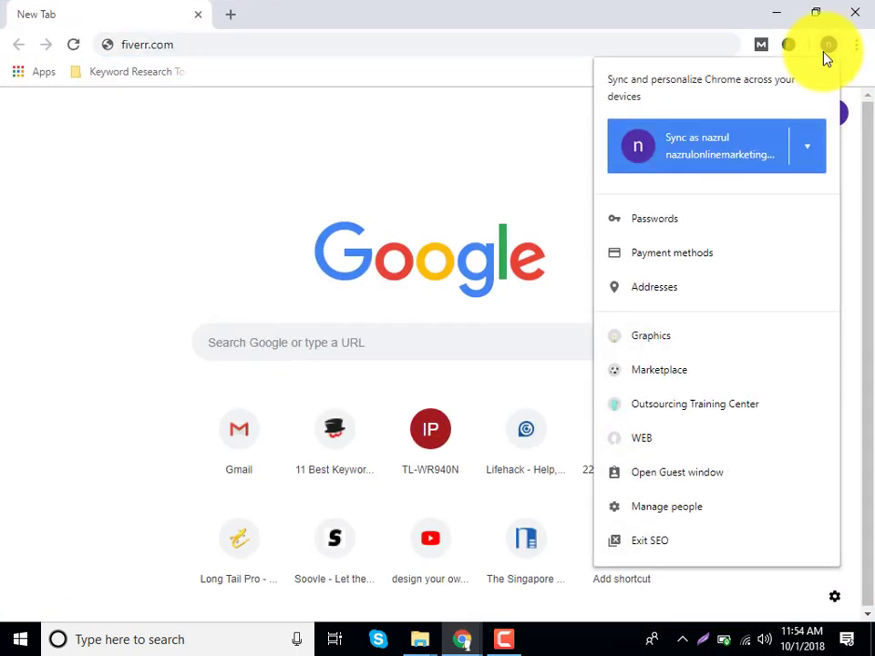
click(854, 11)
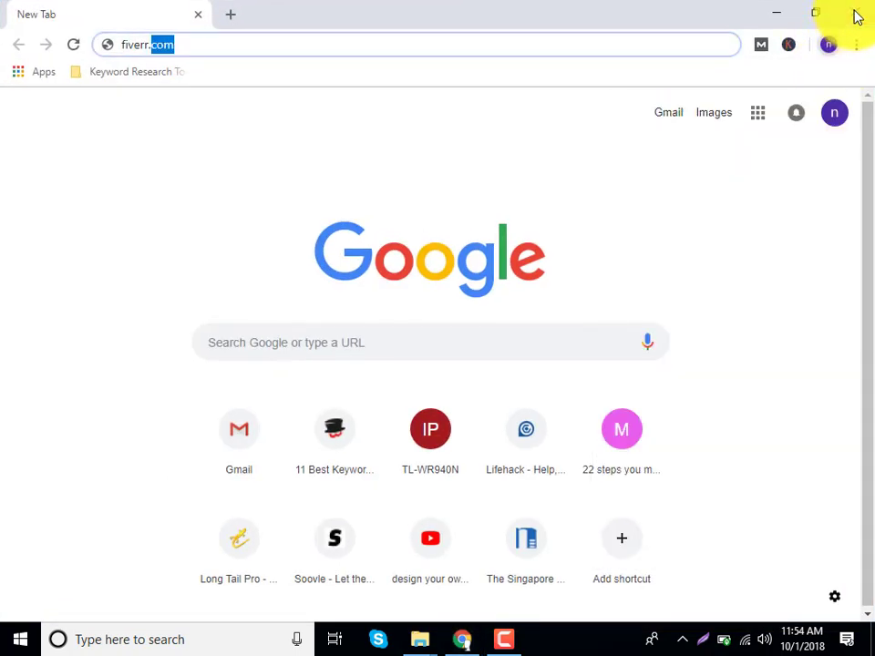
click(853, 12)
double_click(504, 188)
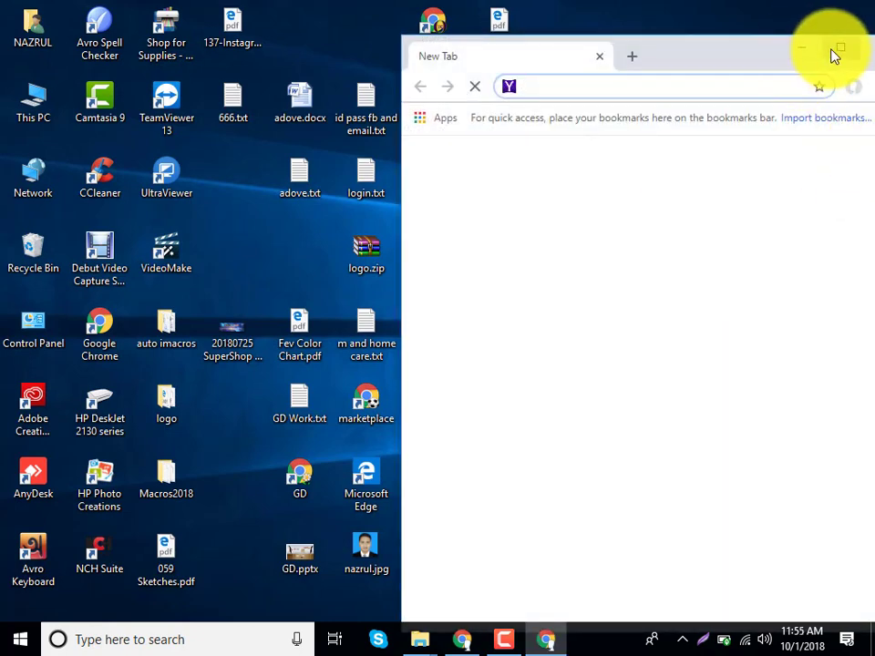
Maximize Chrome, open a new incognito window, and search for 'fiverr' from the address bar.
click(840, 47)
click(857, 44)
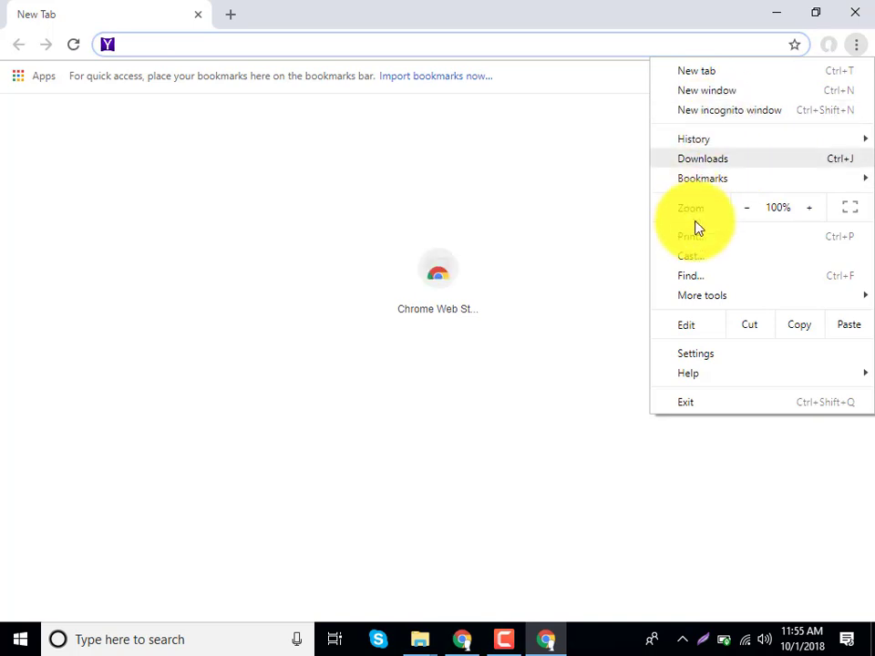
click(694, 110)
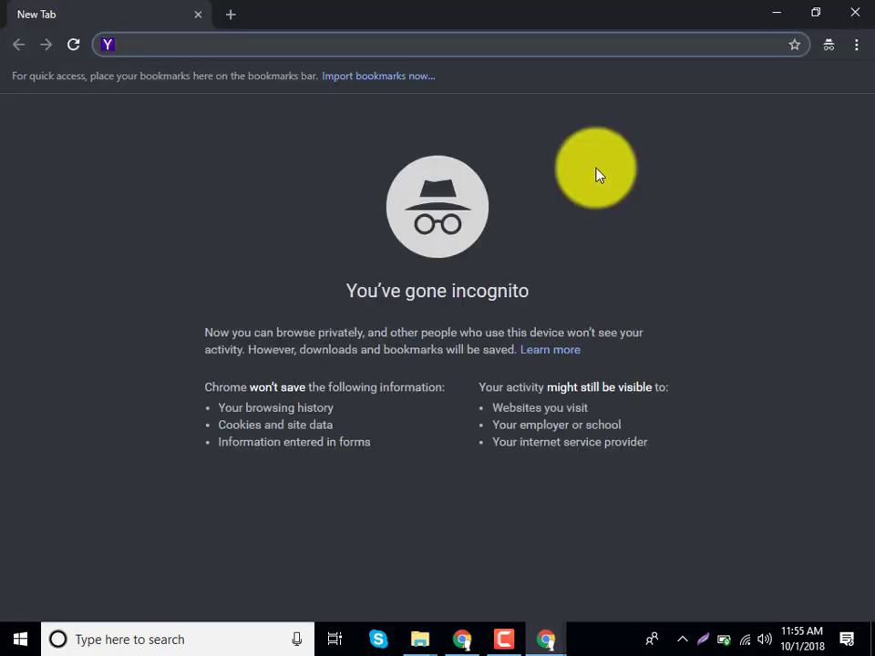
text(fiverr)
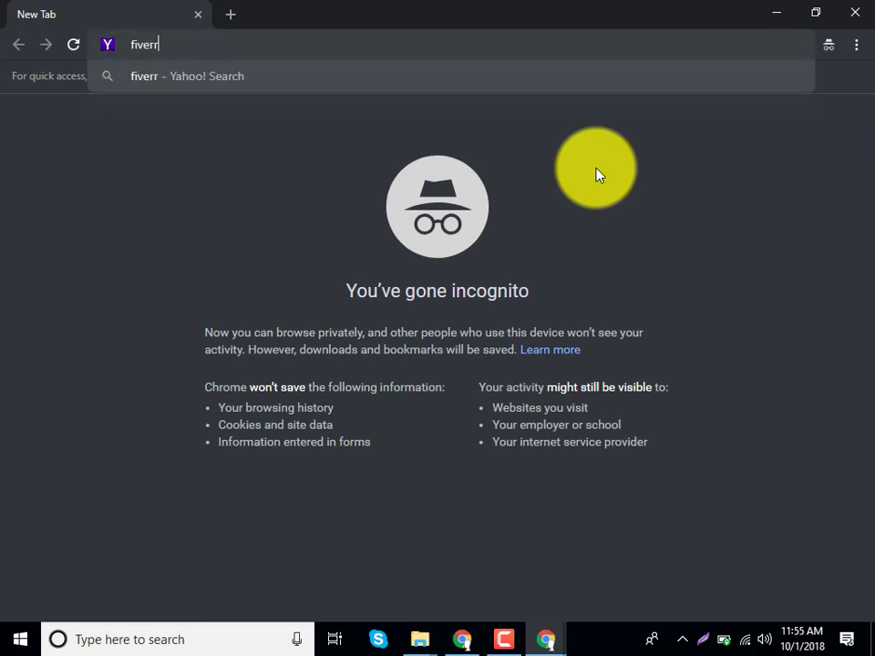
key(Return)
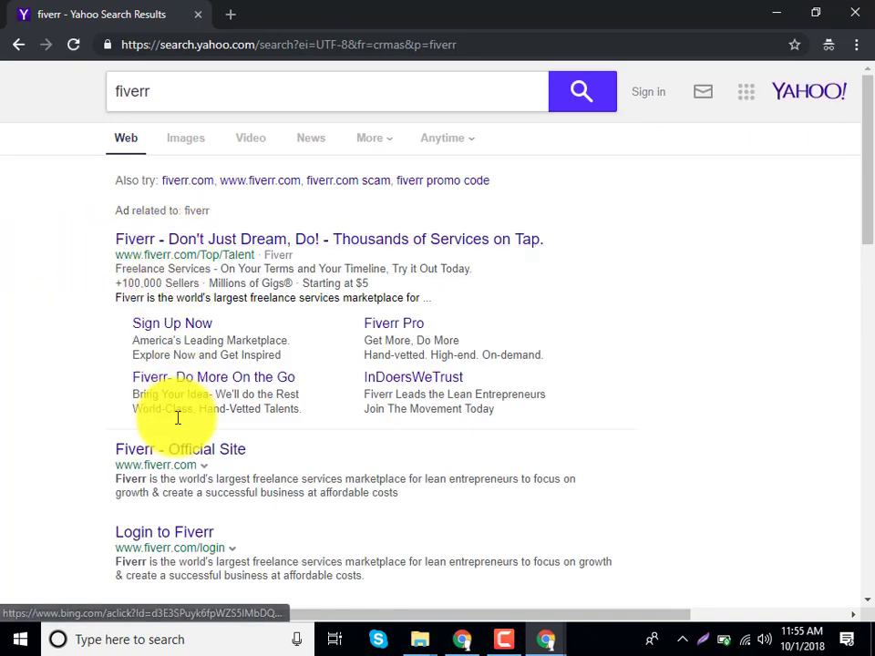
Go to the official Fiverr site and search for 'keyword research' gigs priced $20 to $250.
click(175, 452)
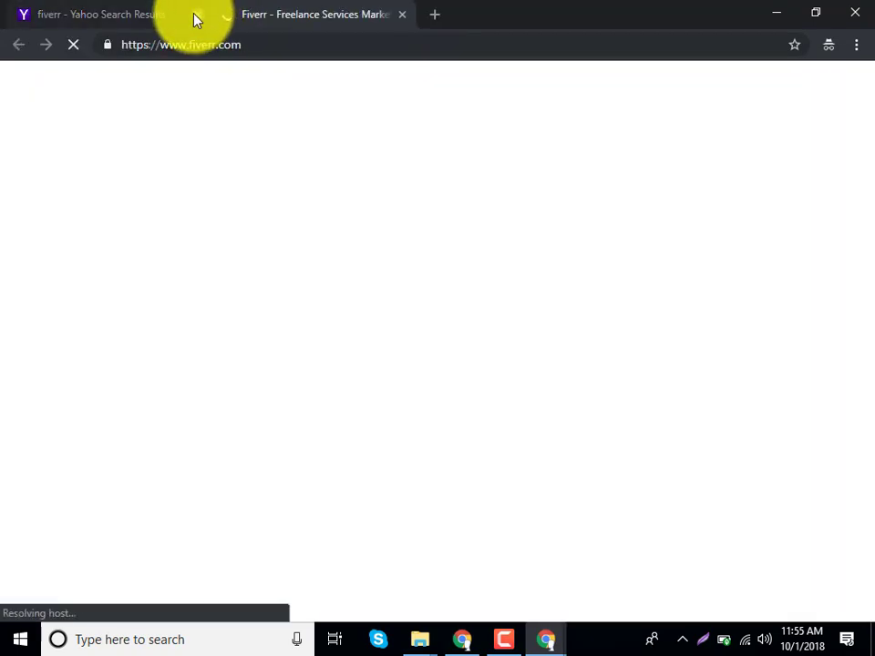
click(196, 16)
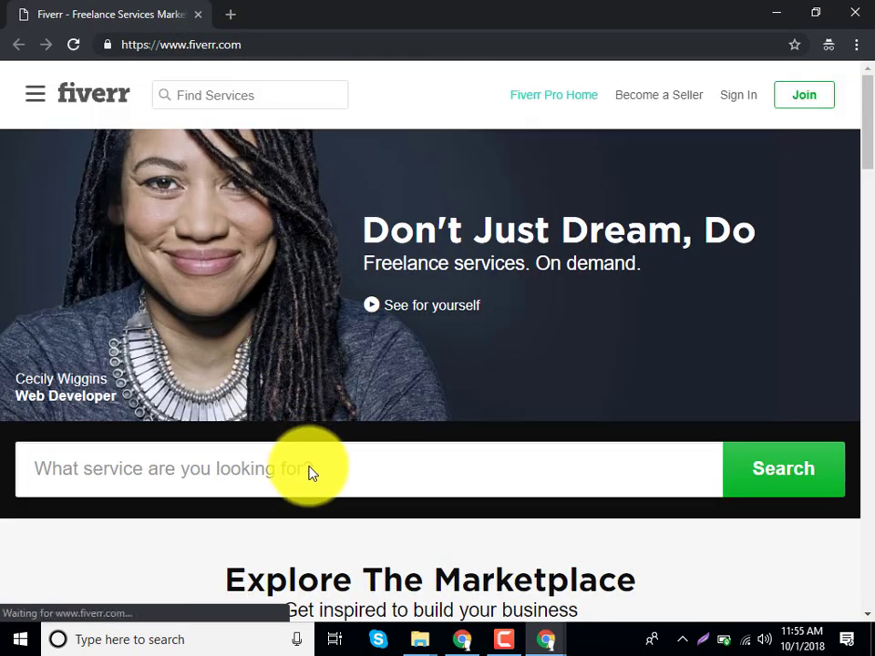
text(keyword)
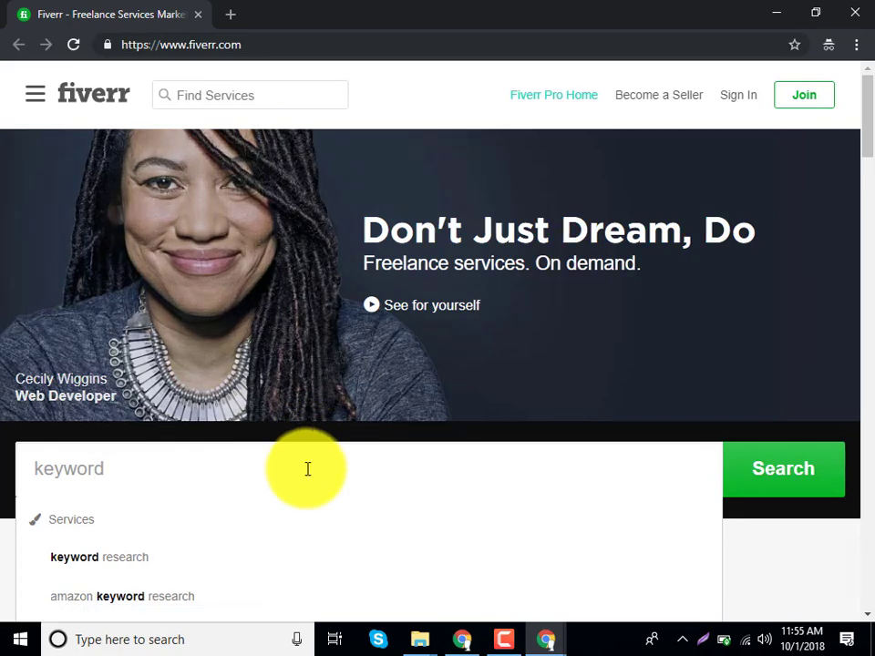
click(179, 570)
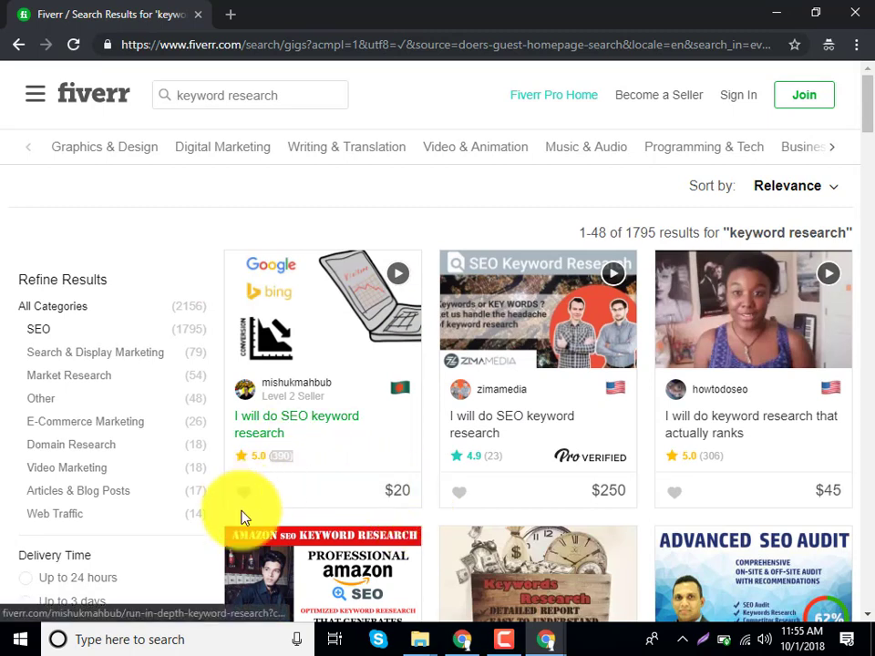
click(119, 639)
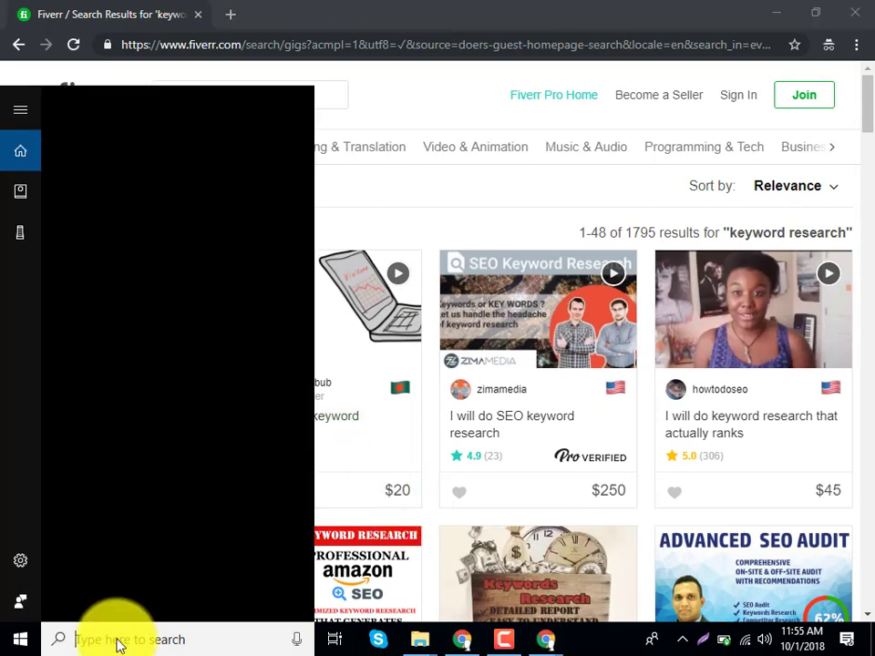
Launch Calculator, compute 390 × 20 × 80 = 624,000, then minimize it.
text(ca)
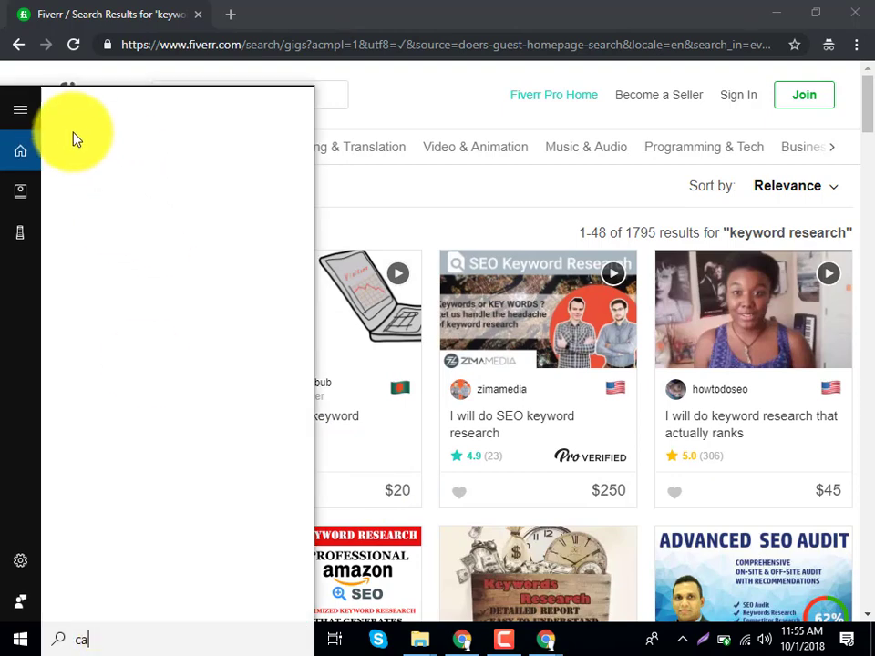
click(116, 181)
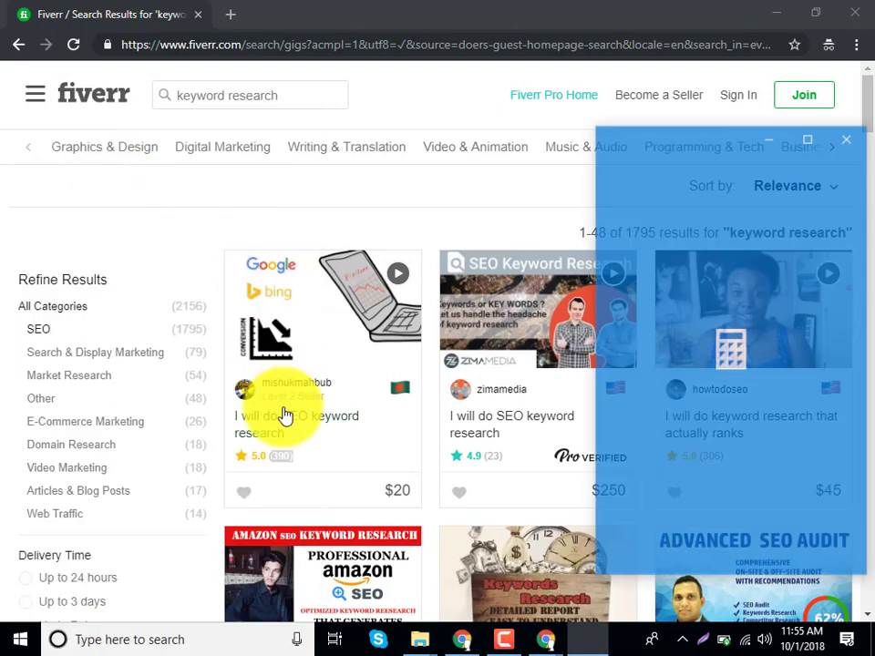
click(761, 500)
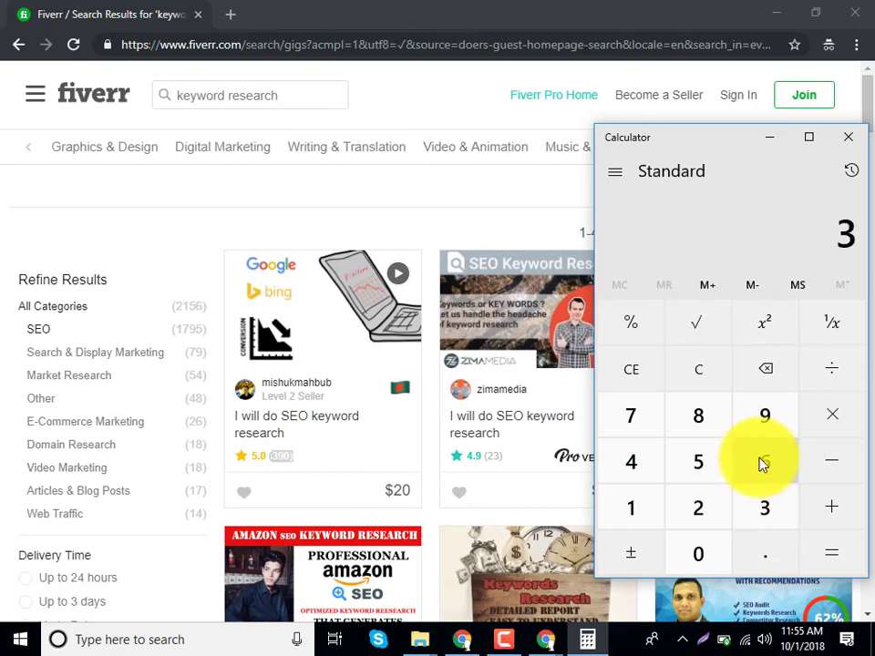
click(765, 419)
click(670, 547)
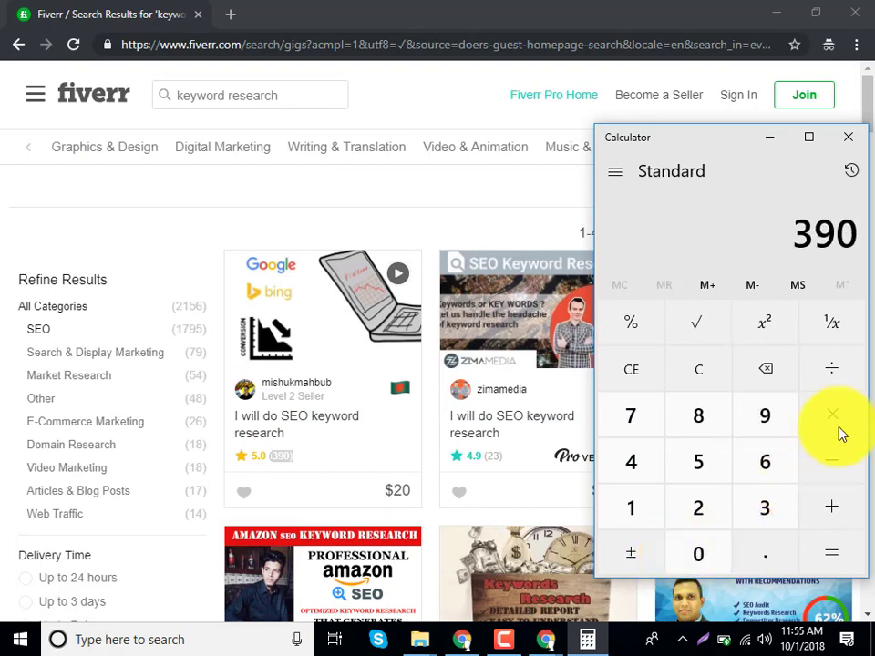
click(835, 424)
click(707, 519)
click(702, 540)
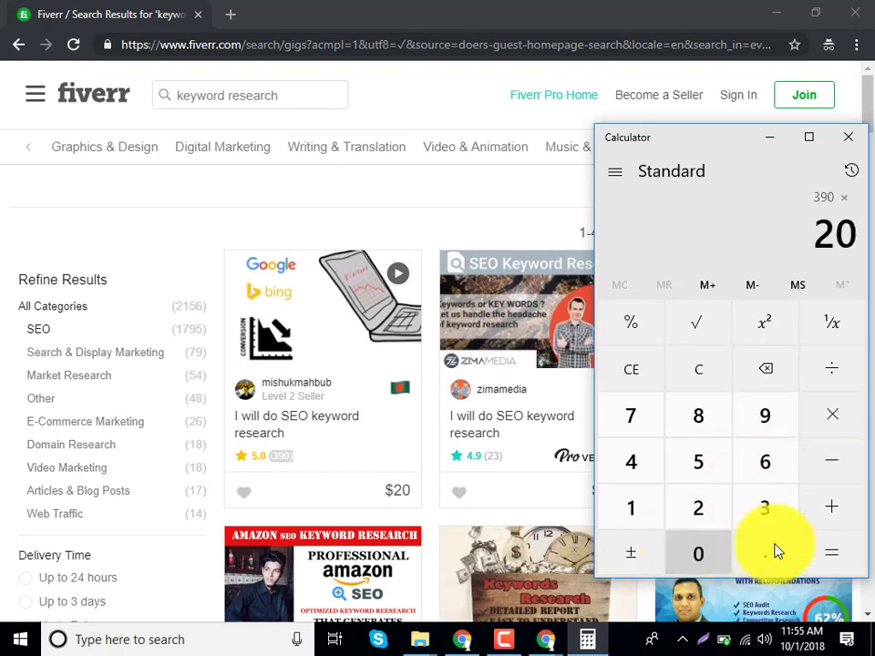
click(817, 423)
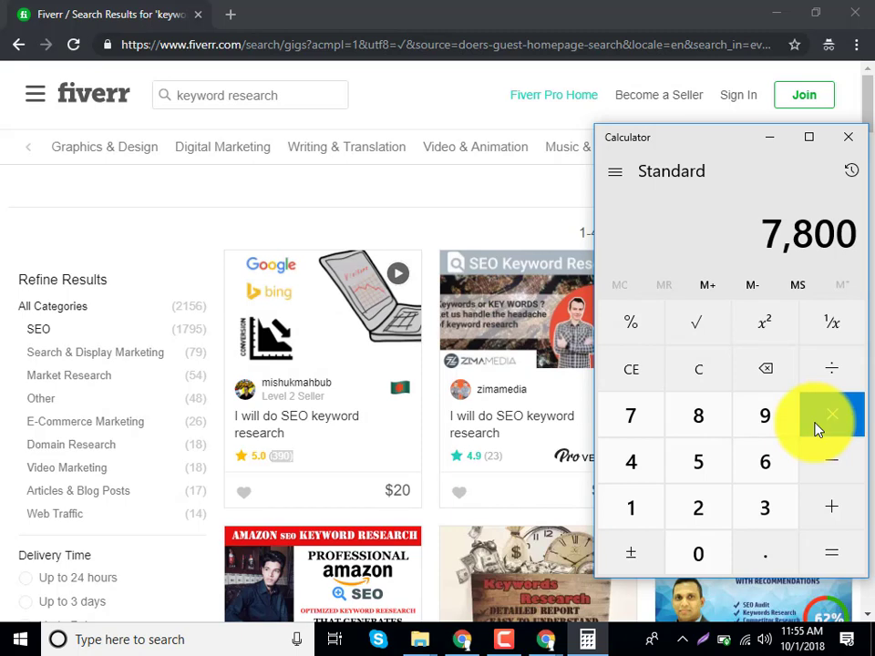
click(699, 417)
click(701, 553)
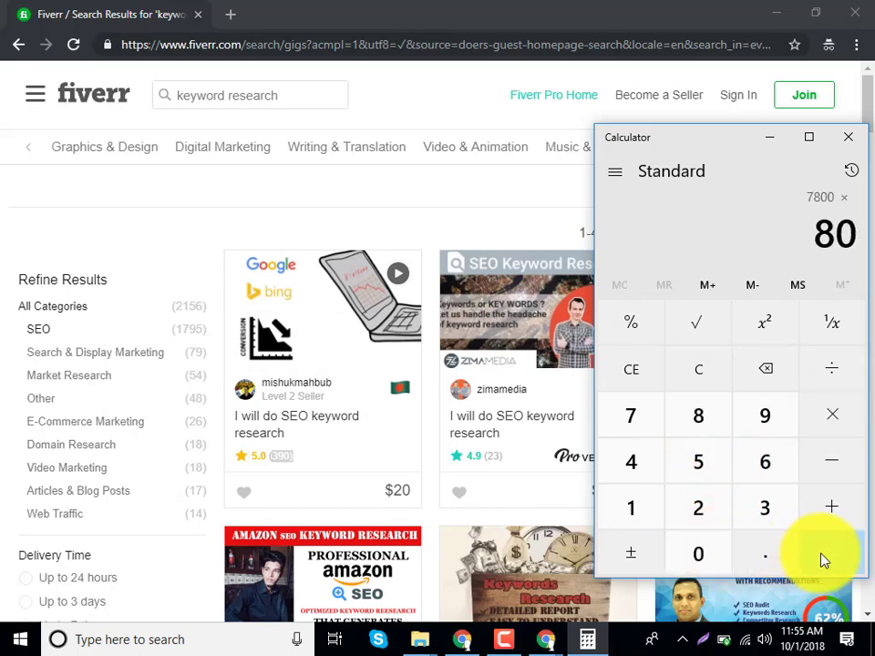
click(818, 560)
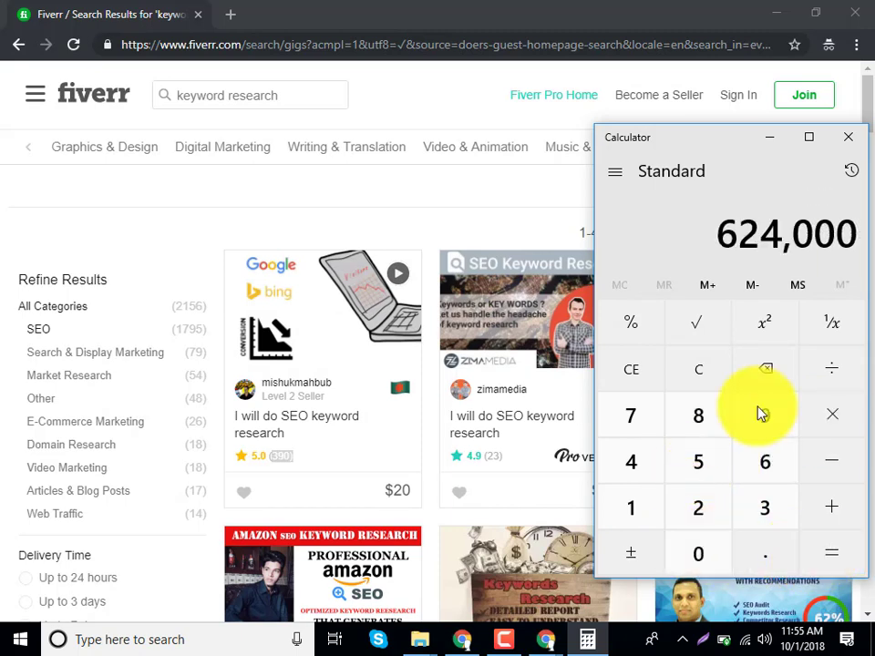
click(770, 136)
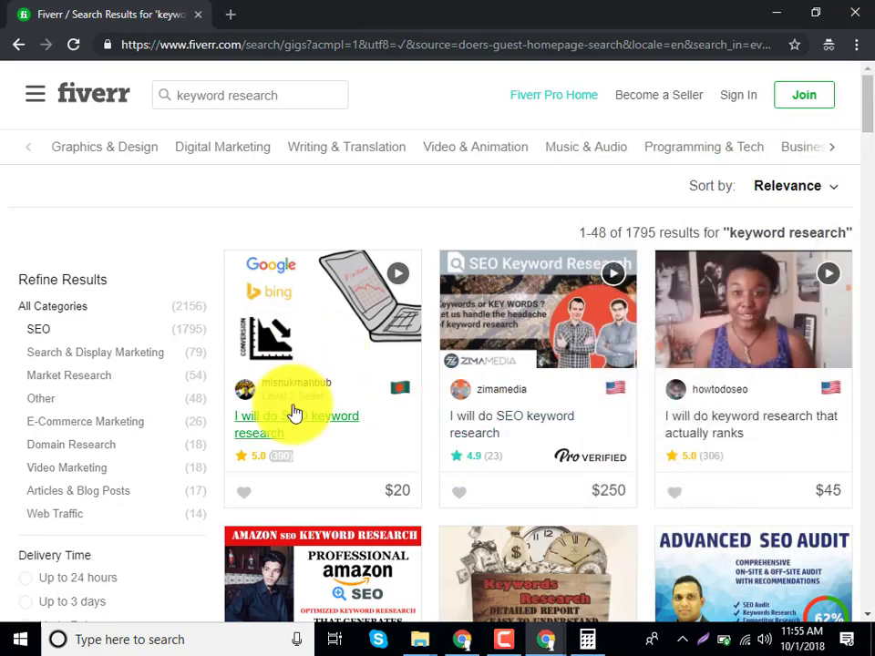
Scroll through more keyword research gigs, checking the Pro Verified badge, then close the Fiverr incognito window.
scroll(565, 378, down, 2)
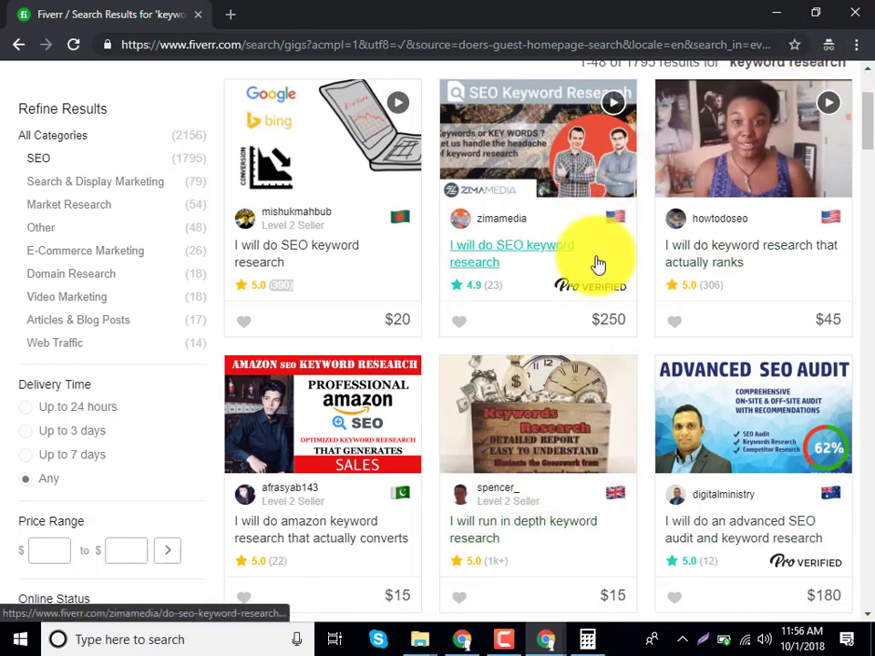
mouse_move(621, 289)
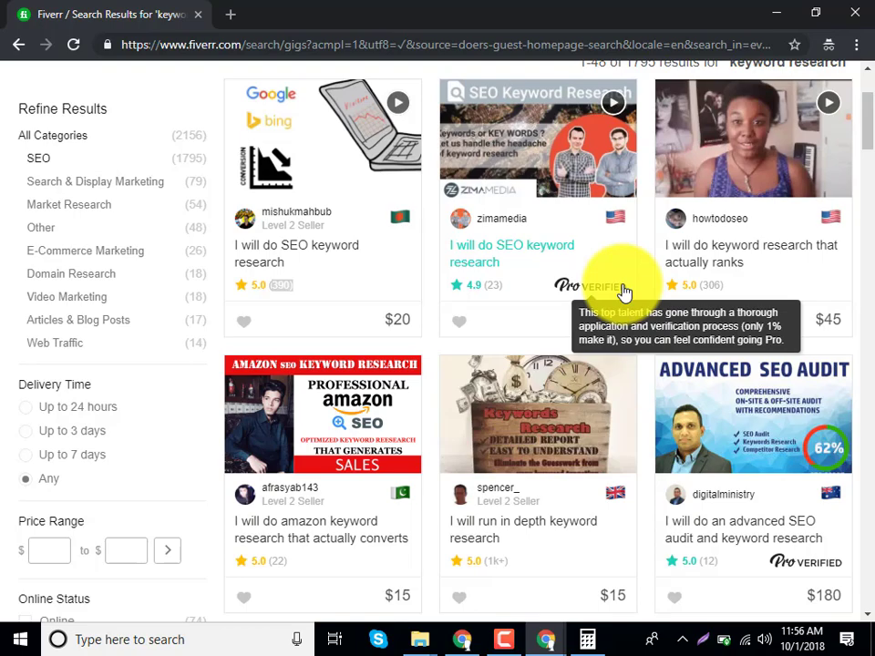
scroll(537, 410, down, 3)
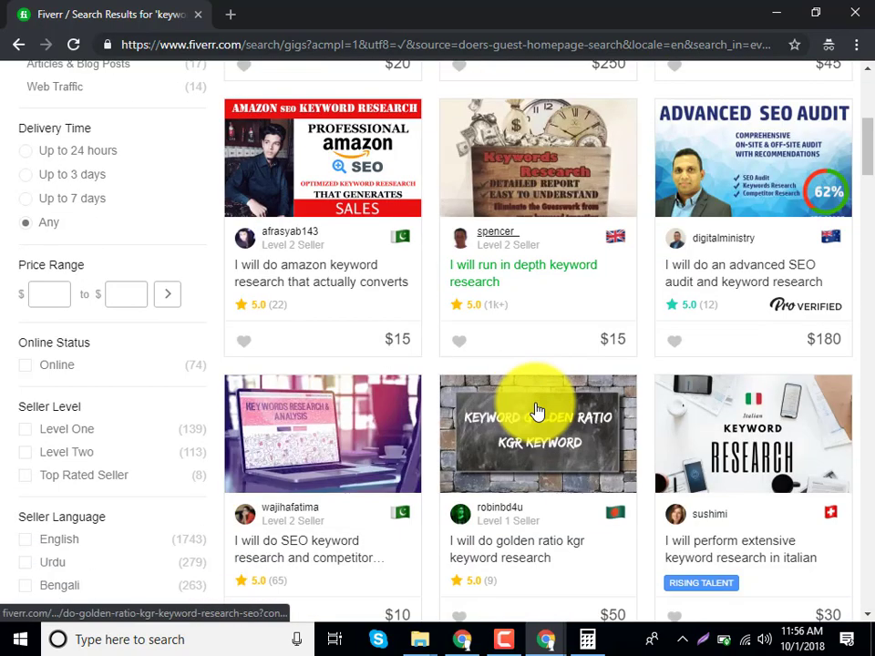
scroll(537, 412, down, 9)
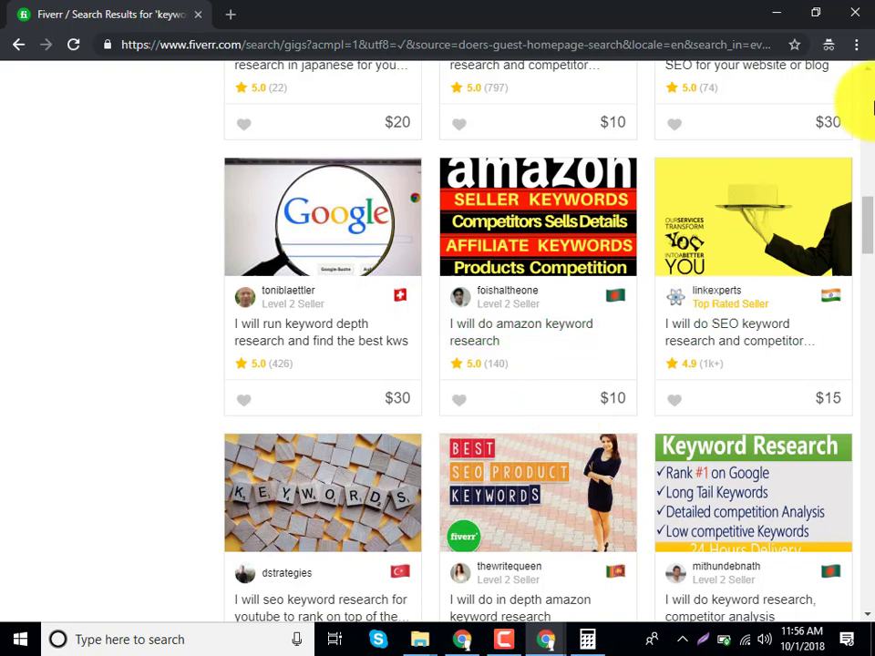
click(846, 9)
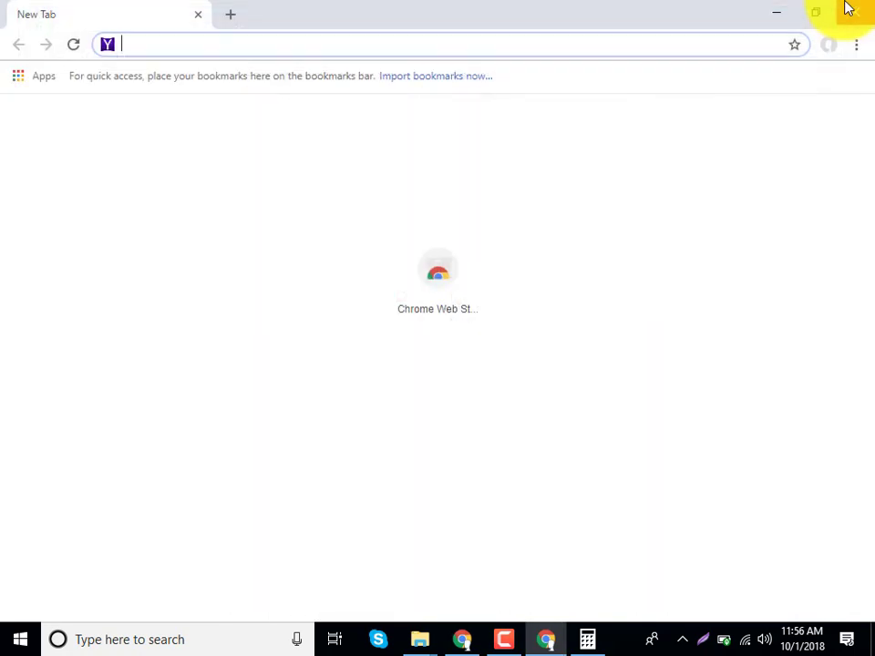
Close the empty New Tab Chrome window and refresh the desktop.
click(844, 6)
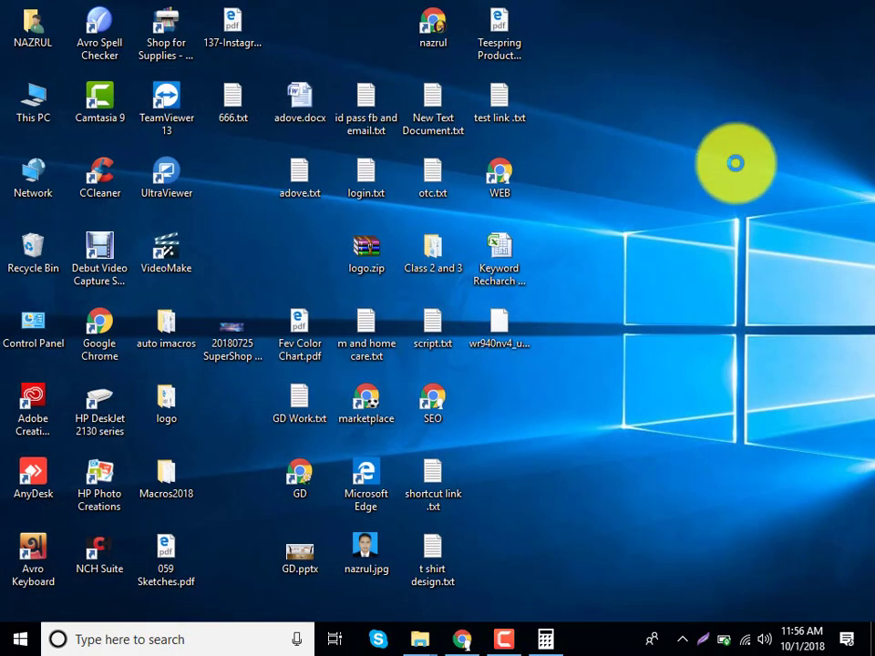
right_click(735, 87)
click(740, 135)
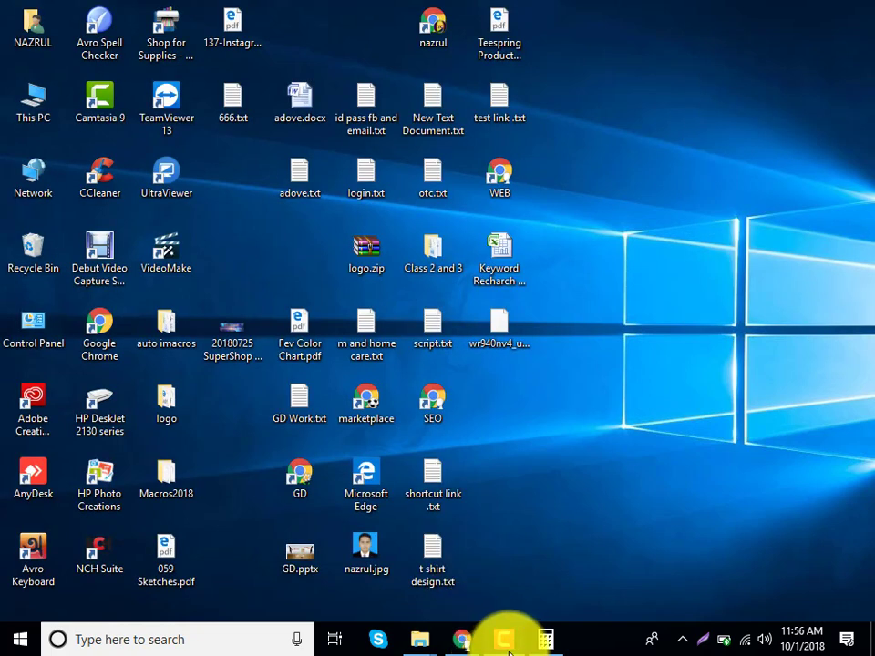
Show and hide the screen recorder's taskbar panel, then bring up the desktop context menu.
mouse_move(510, 642)
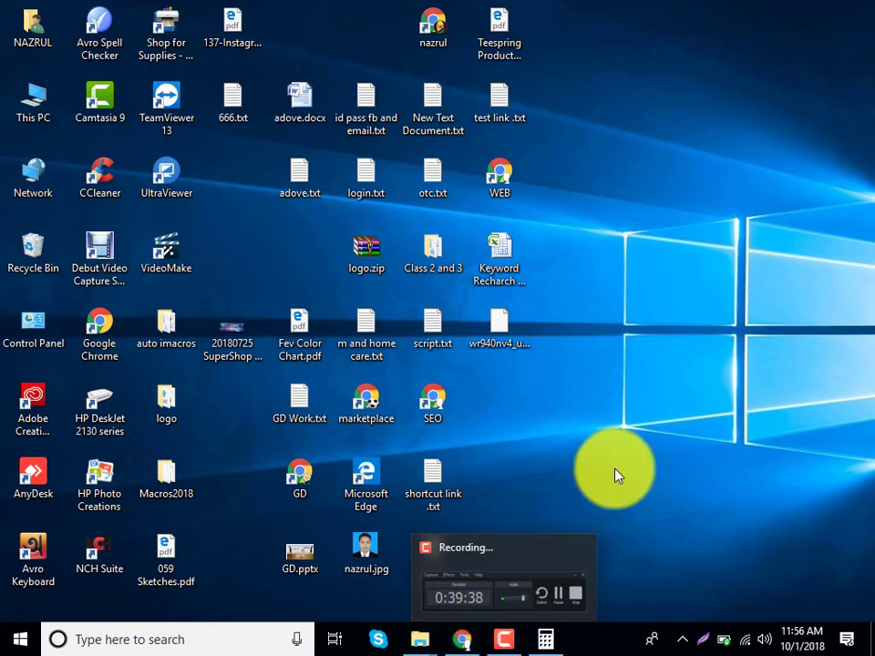
click(507, 640)
click(506, 640)
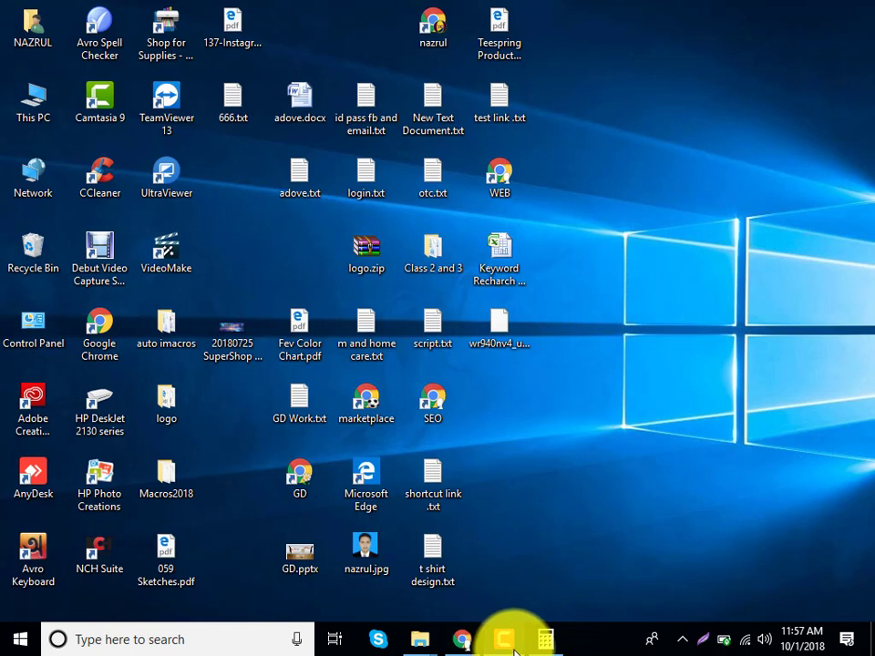
right_click(640, 302)
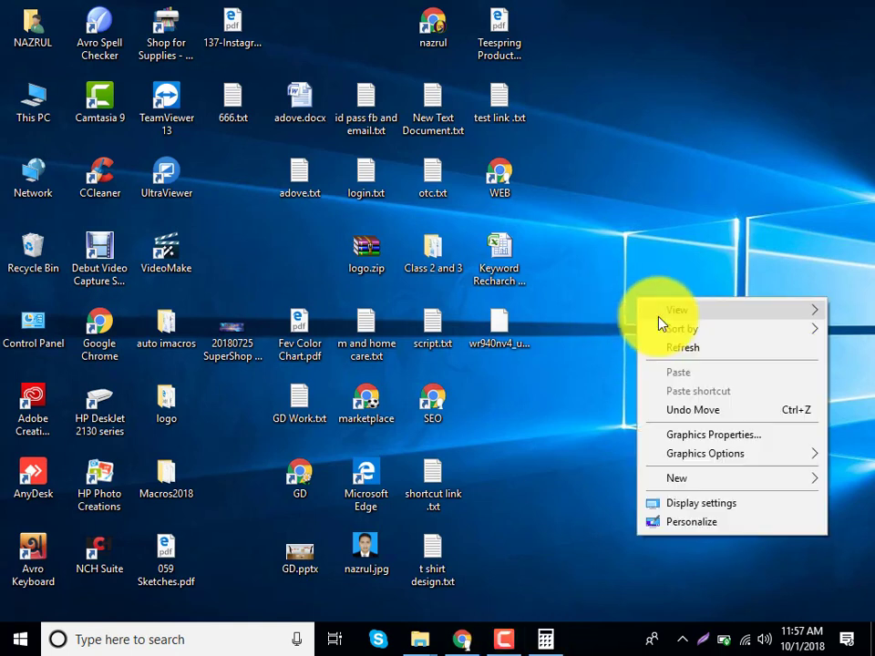
Sort the desktop icons by Name, refresh the desktop, and bring the screen recorder's panel back up.
mouse_move(660, 330)
click(501, 330)
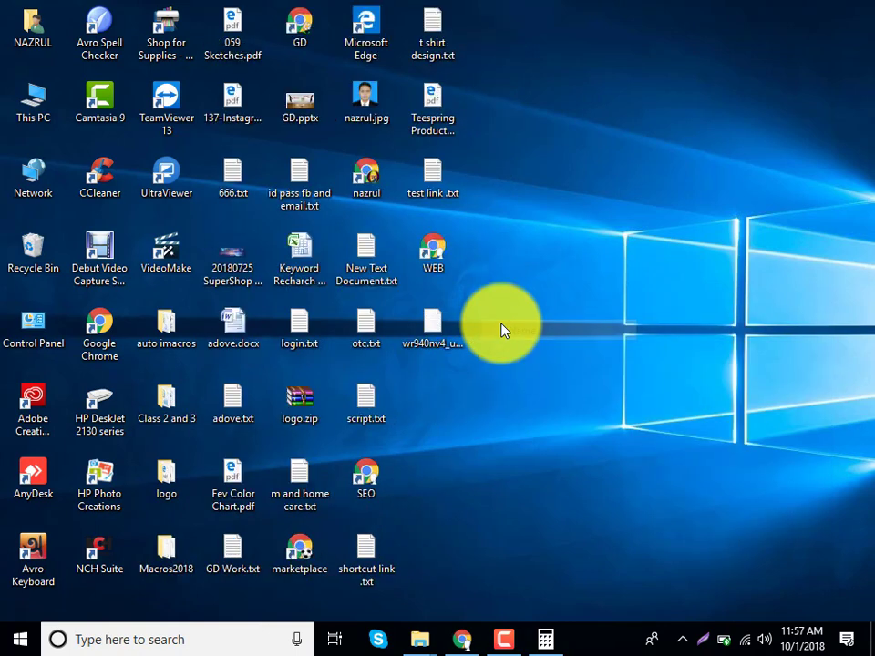
right_click(779, 119)
click(778, 173)
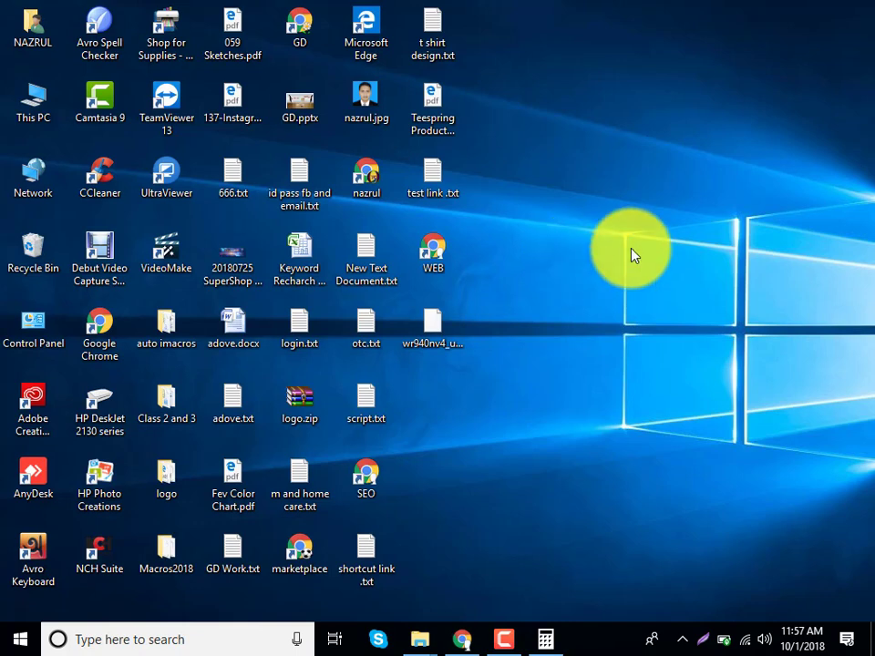
click(499, 644)
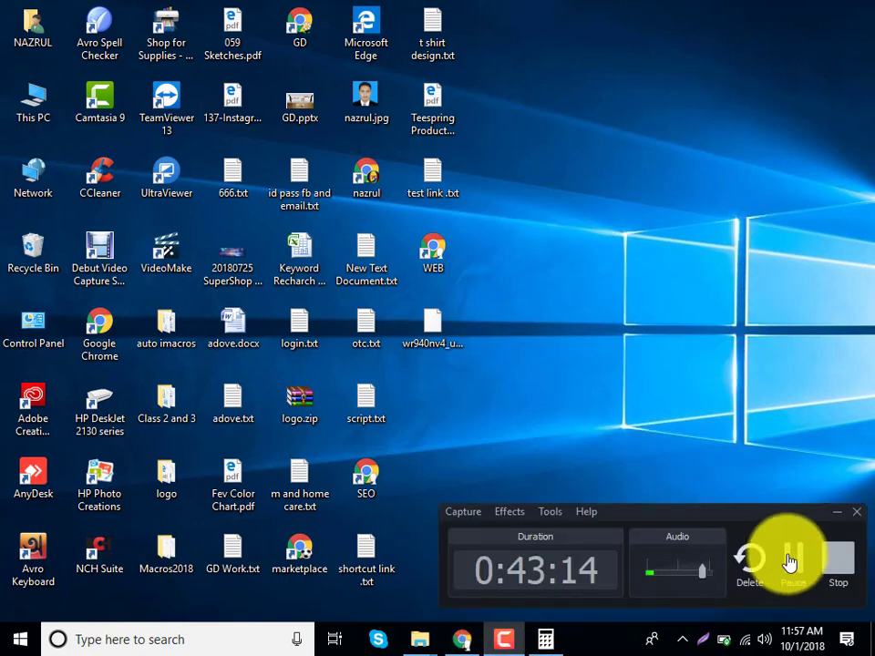